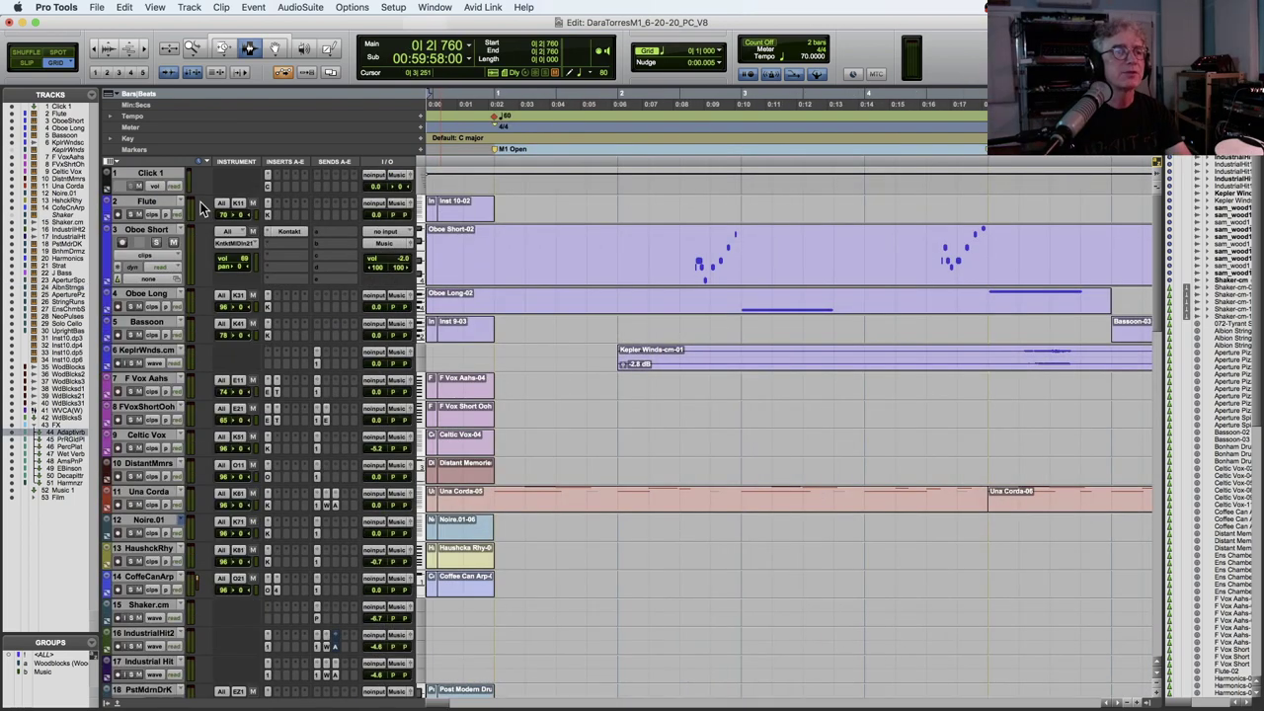
Inspect the Flute track's Kontakt instrument and the F Vox Aahs track's Eric Whitacre Choir instrument, closing each plug-in window.
{"action": "left_click", "coordinate": [266, 215]}
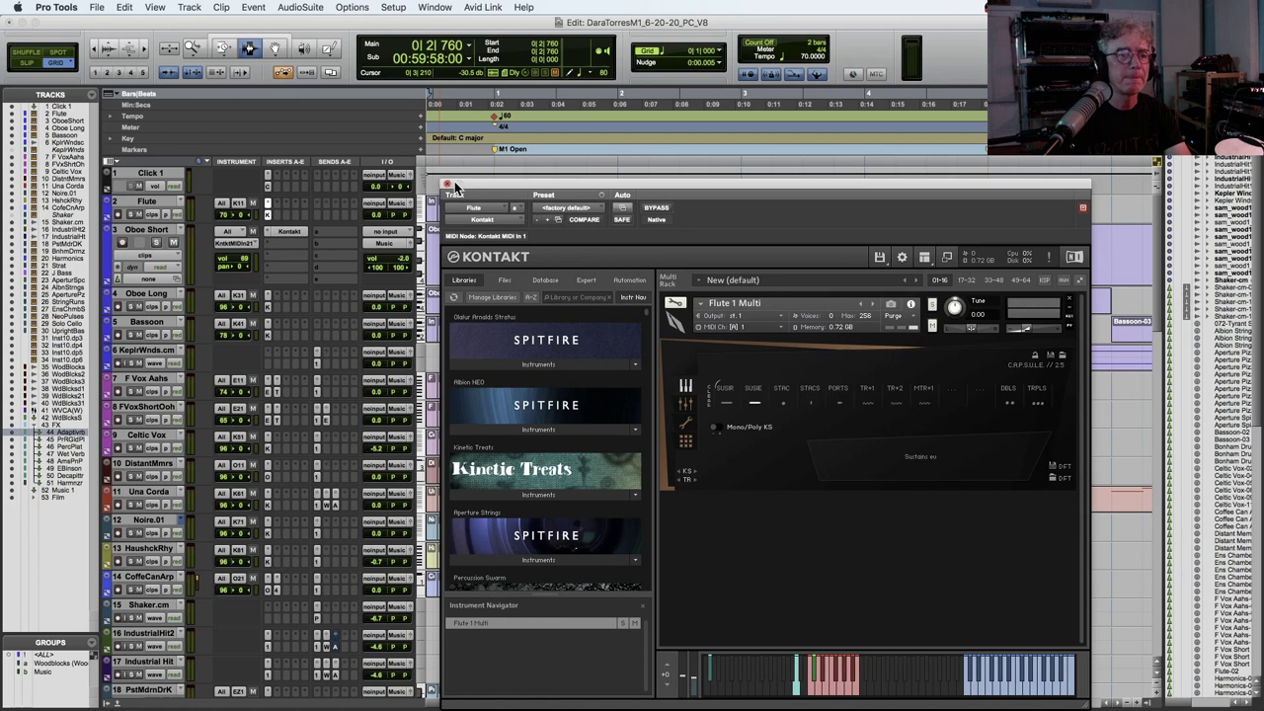
{"action": "left_click", "coordinate": [447, 185]}
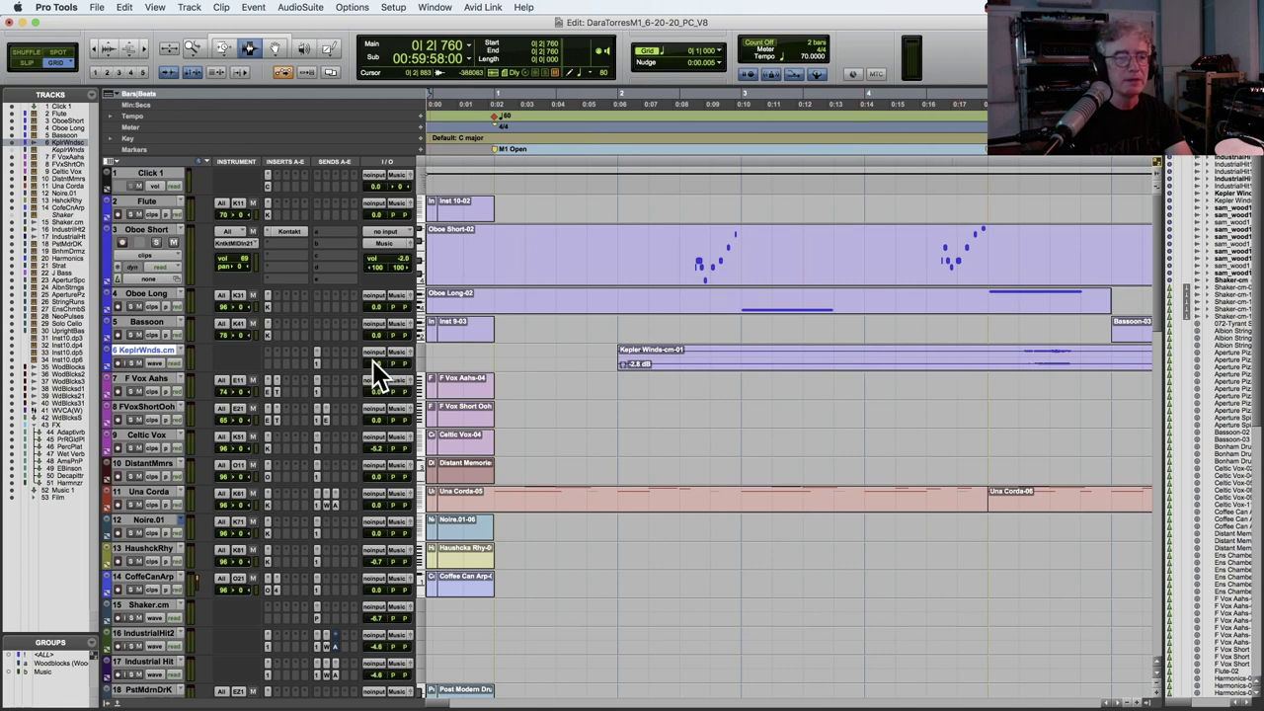
{"action": "left_click", "coordinate": [164, 384]}
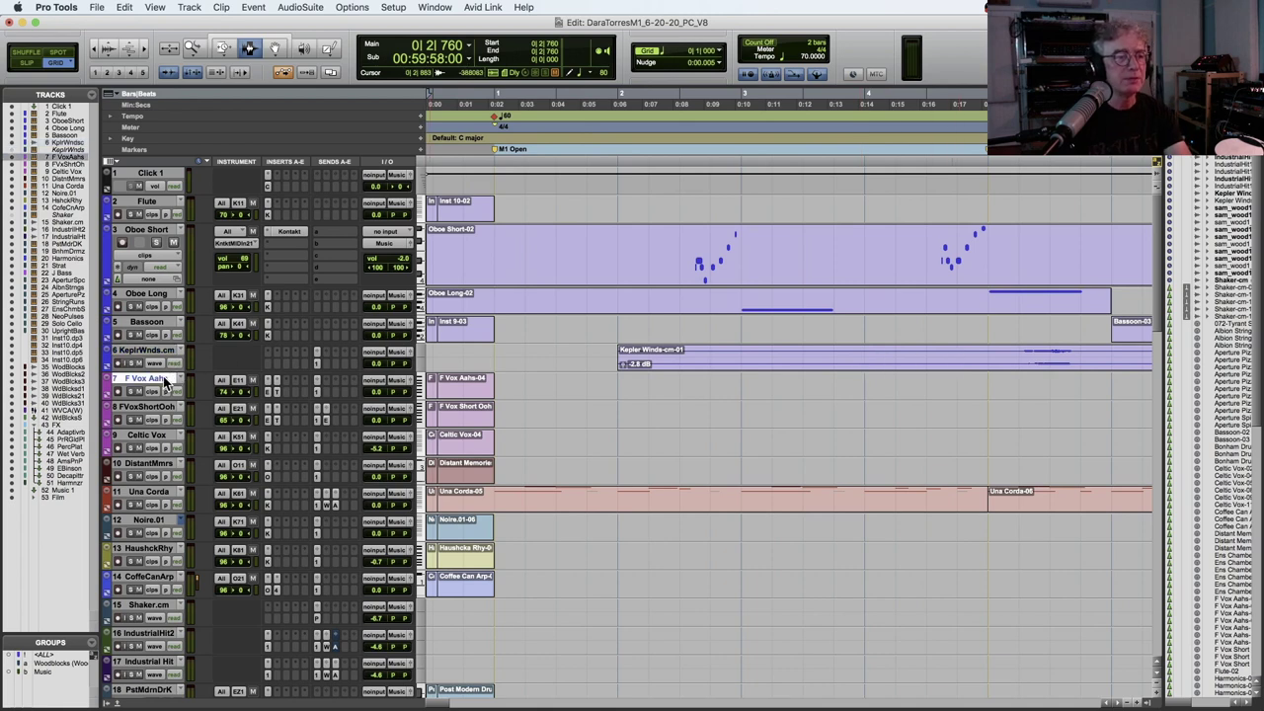
{"action": "left_click", "coordinate": [270, 395]}
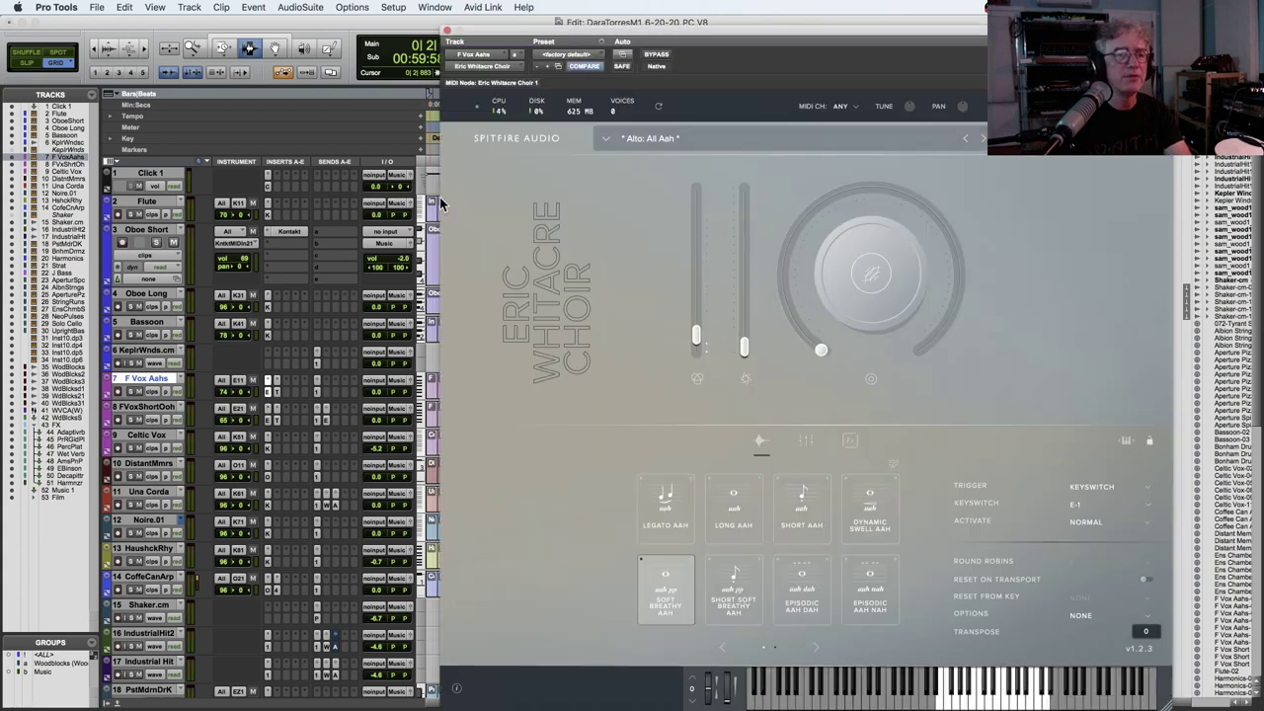
{"action": "left_click", "coordinate": [448, 29]}
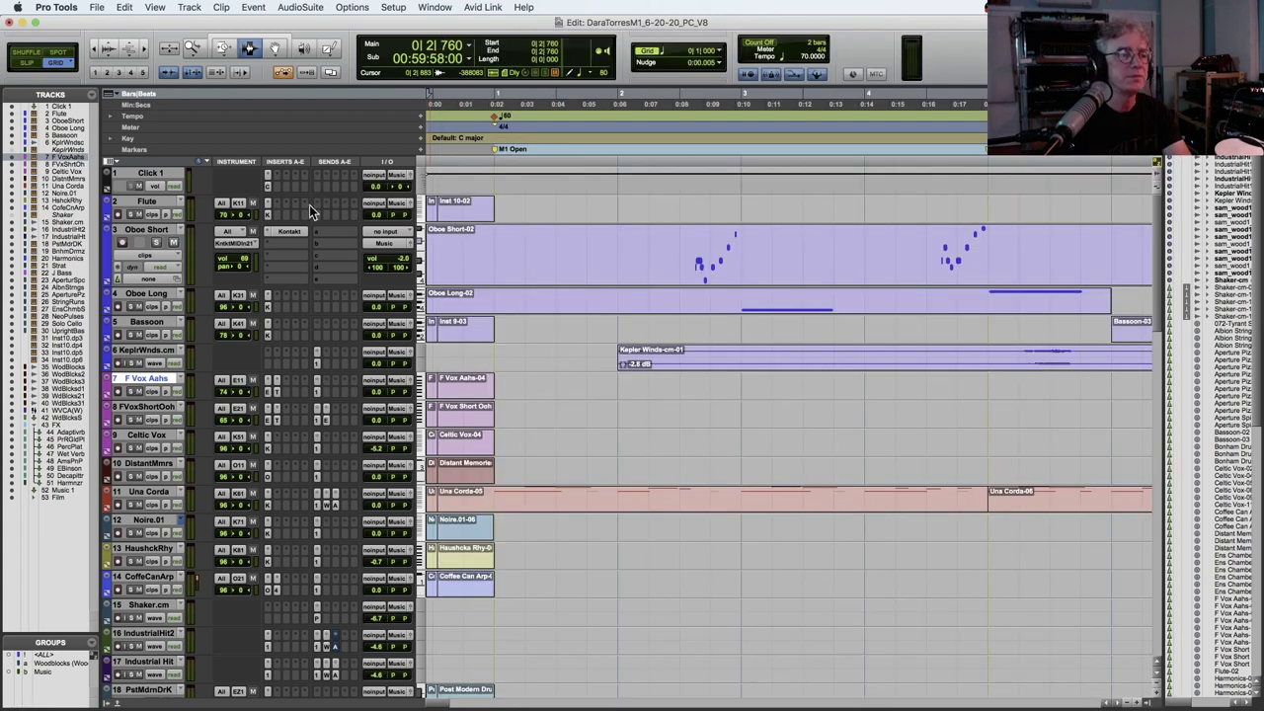
Inspect the Kontakt instrument on the Celtic Vox track and close its window.
{"action": "left_click", "coordinate": [148, 435]}
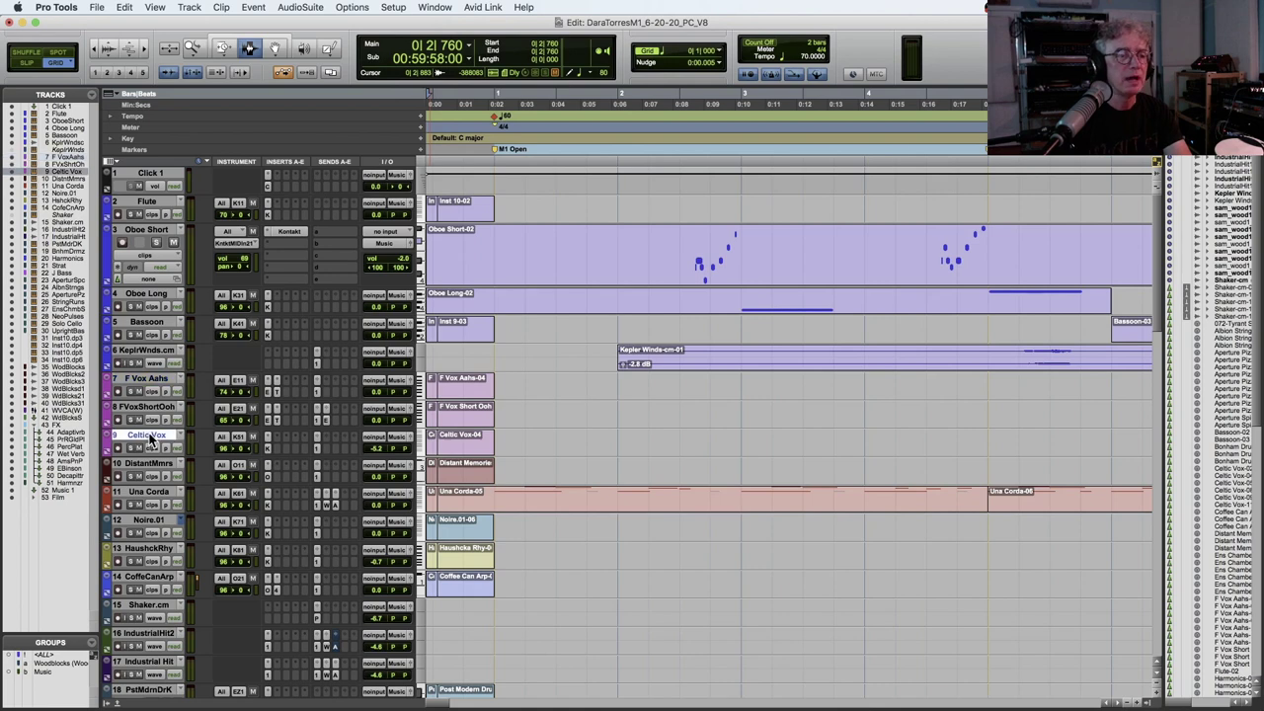
{"action": "left_click", "coordinate": [268, 450]}
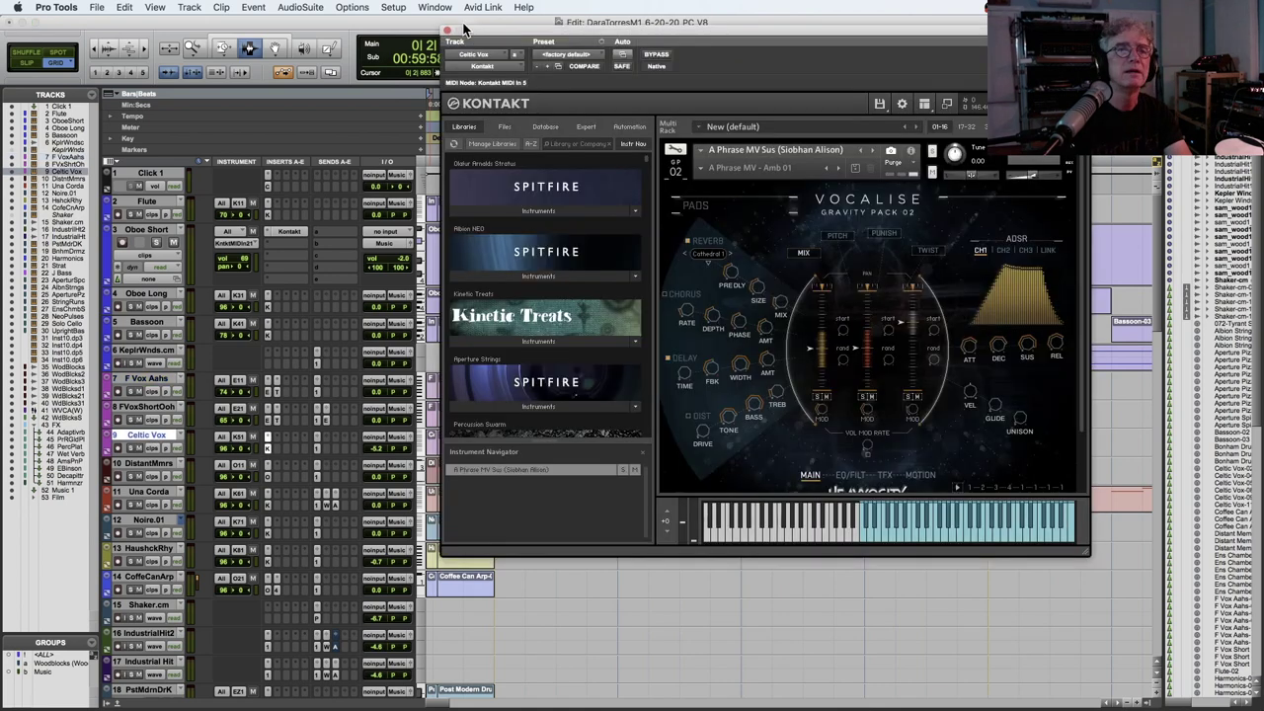
{"action": "left_click", "coordinate": [269, 442]}
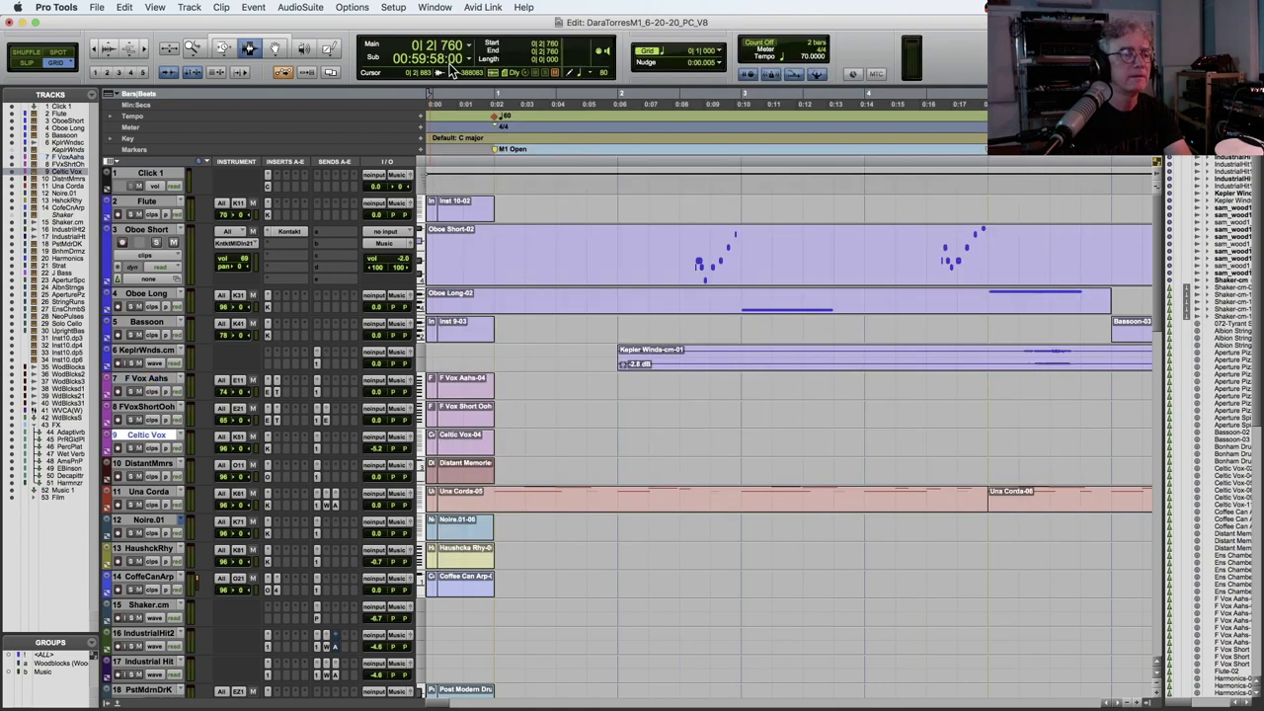
Examine layer A of the Omnisphere patch on the DistantMmrs track, then close the plug-in.
{"action": "left_click", "coordinate": [158, 464]}
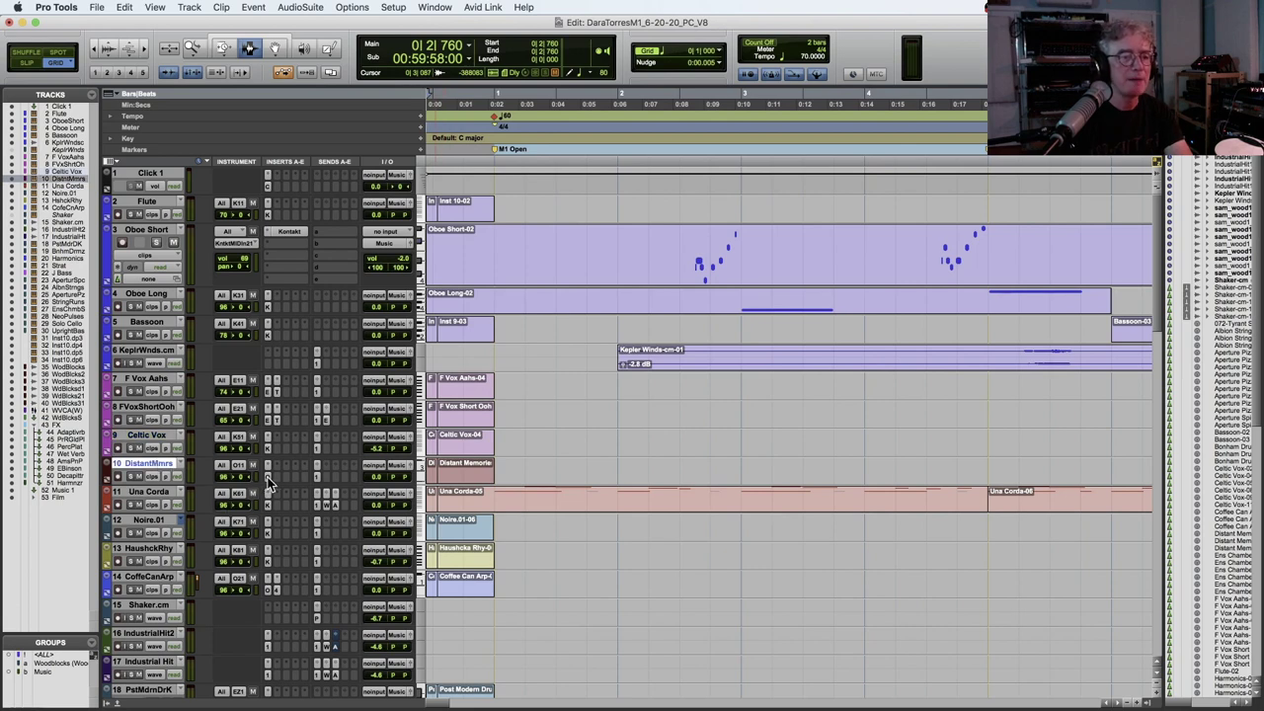
{"action": "left_click", "coordinate": [266, 478]}
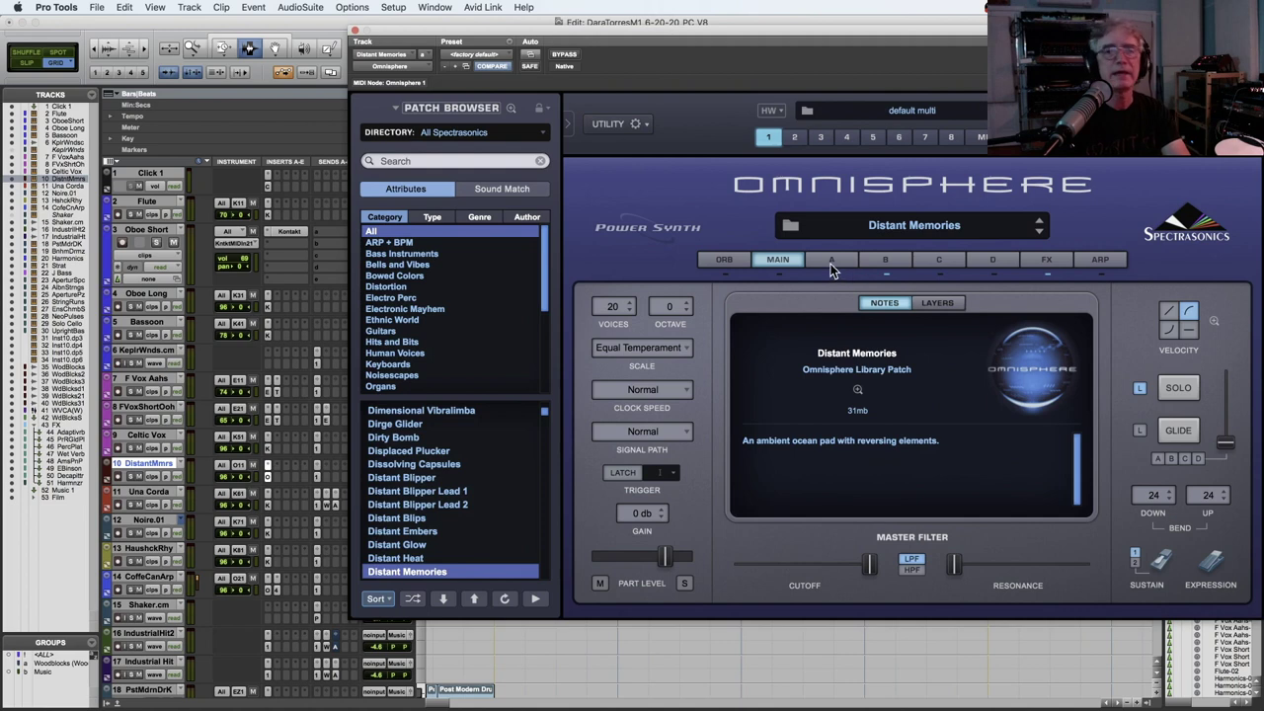
{"action": "left_click", "coordinate": [831, 261]}
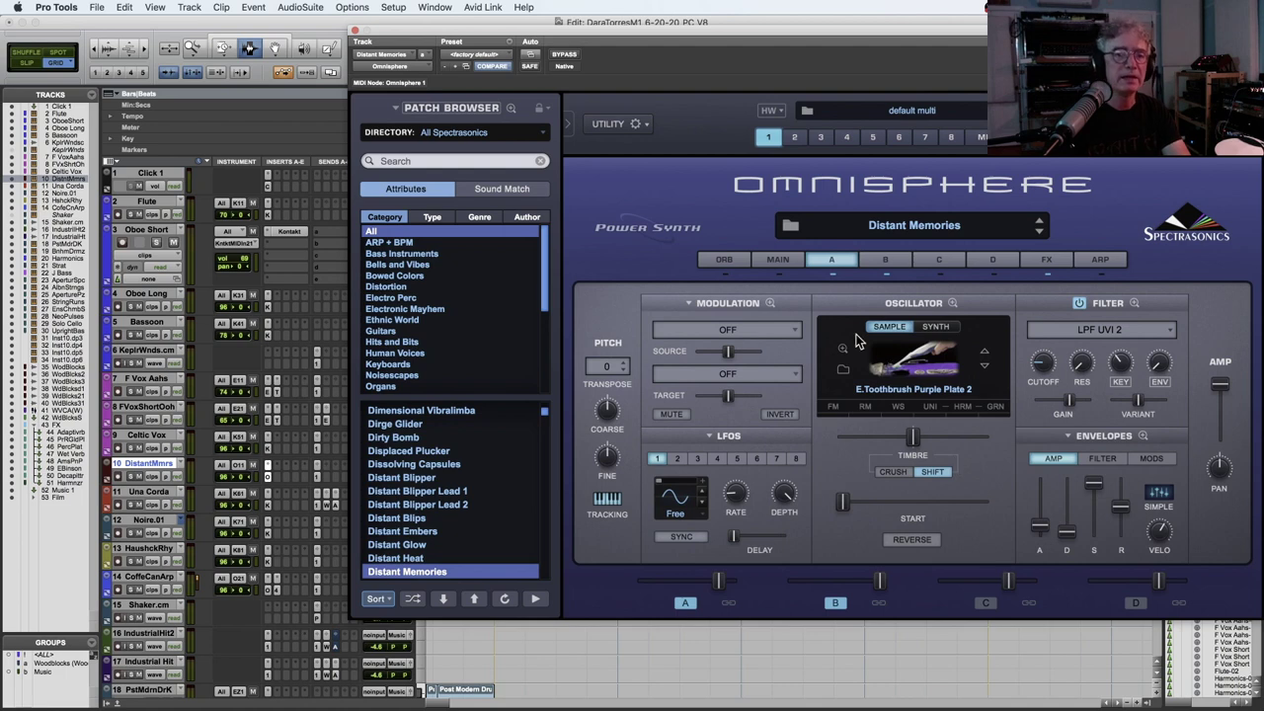
{"action": "left_click", "coordinate": [356, 27]}
Go through the Una Corda, Noire.01, HaushckRhy, CoffeCanArp and Shaker.cm tracks, selecting them one after another.
{"action": "left_click", "coordinate": [154, 491]}
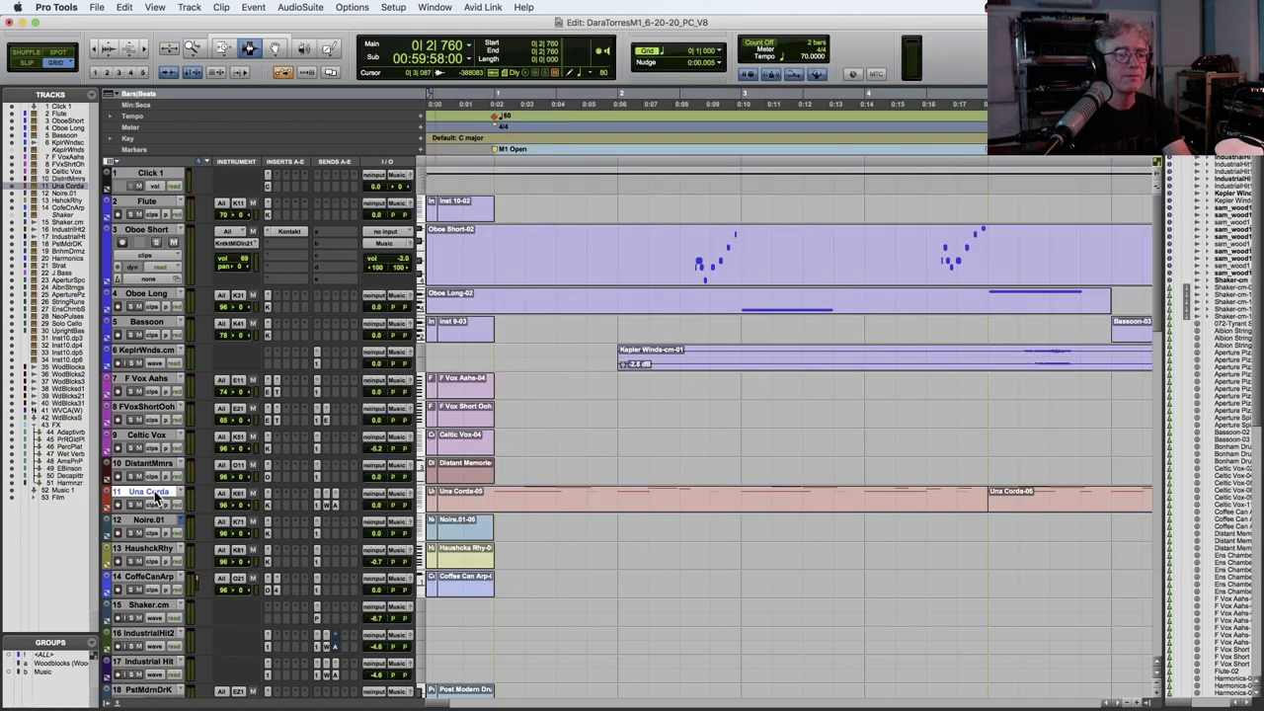
{"action": "left_click", "coordinate": [157, 520]}
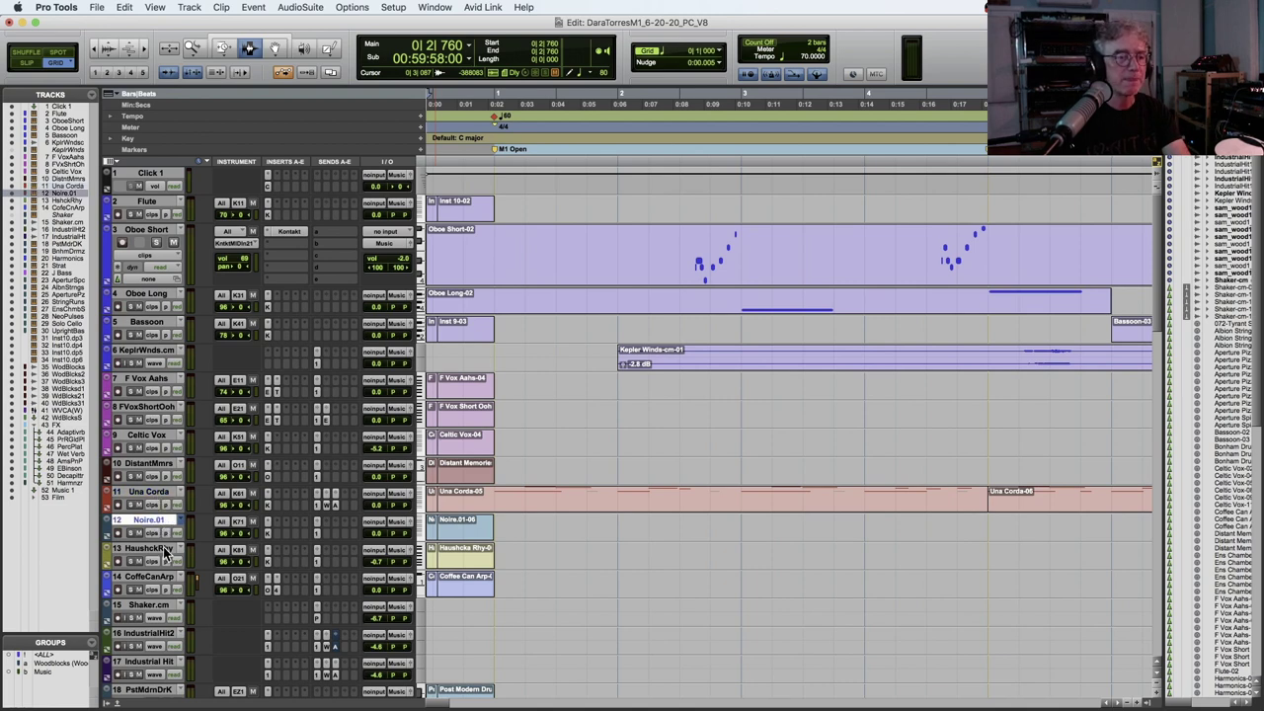
{"action": "left_click", "coordinate": [164, 550]}
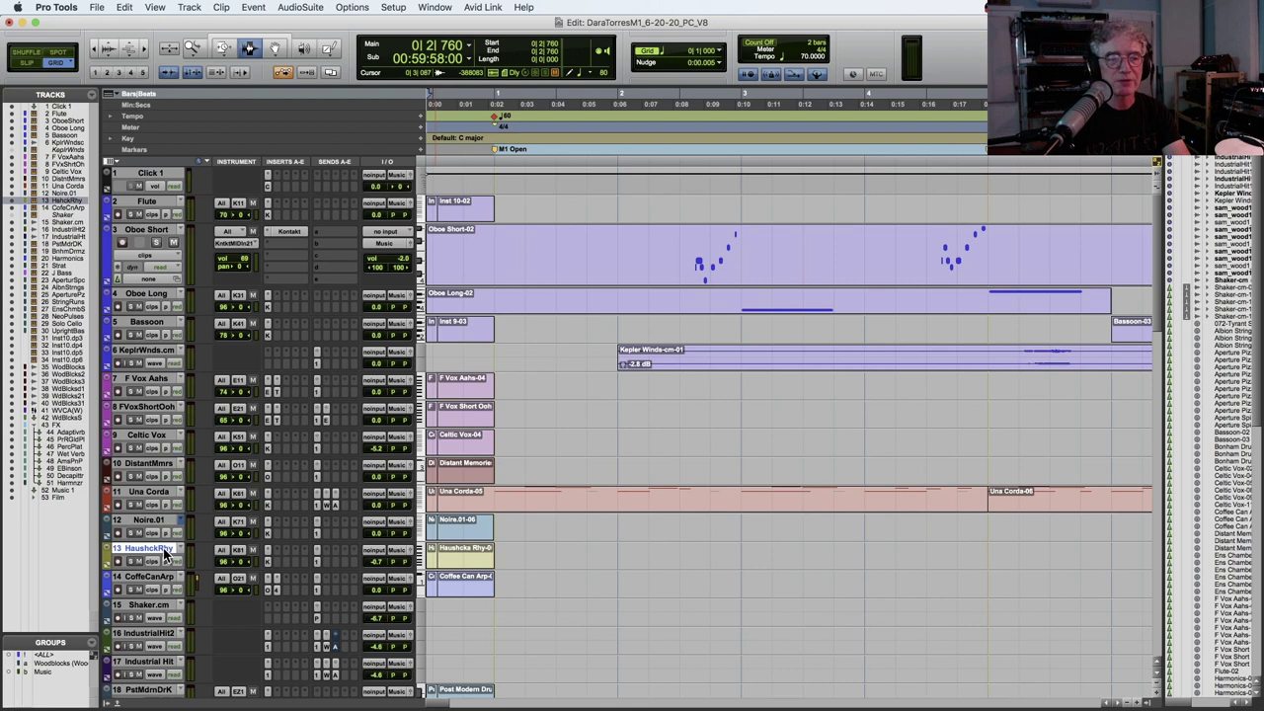
{"action": "scroll", "coordinate": [164, 556], "scroll_direction": "down", "scroll_amount": 4}
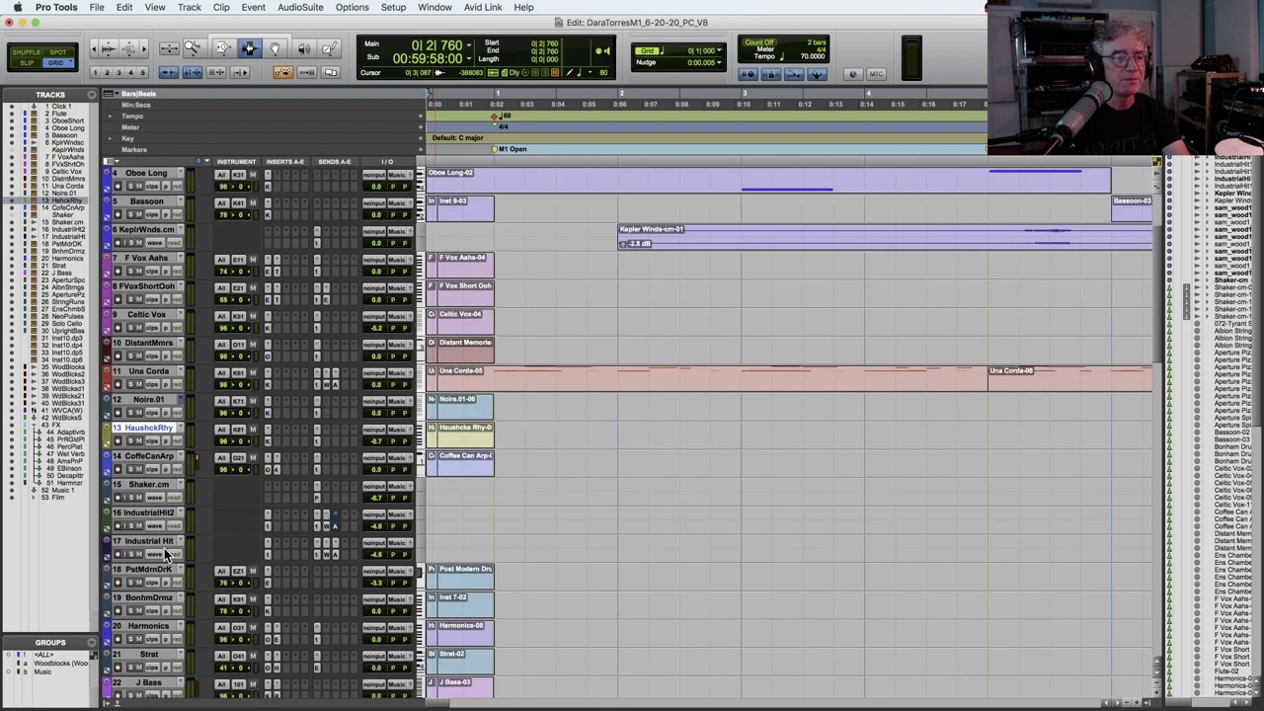
{"action": "scroll", "coordinate": [166, 553], "scroll_direction": "down", "scroll_amount": 1}
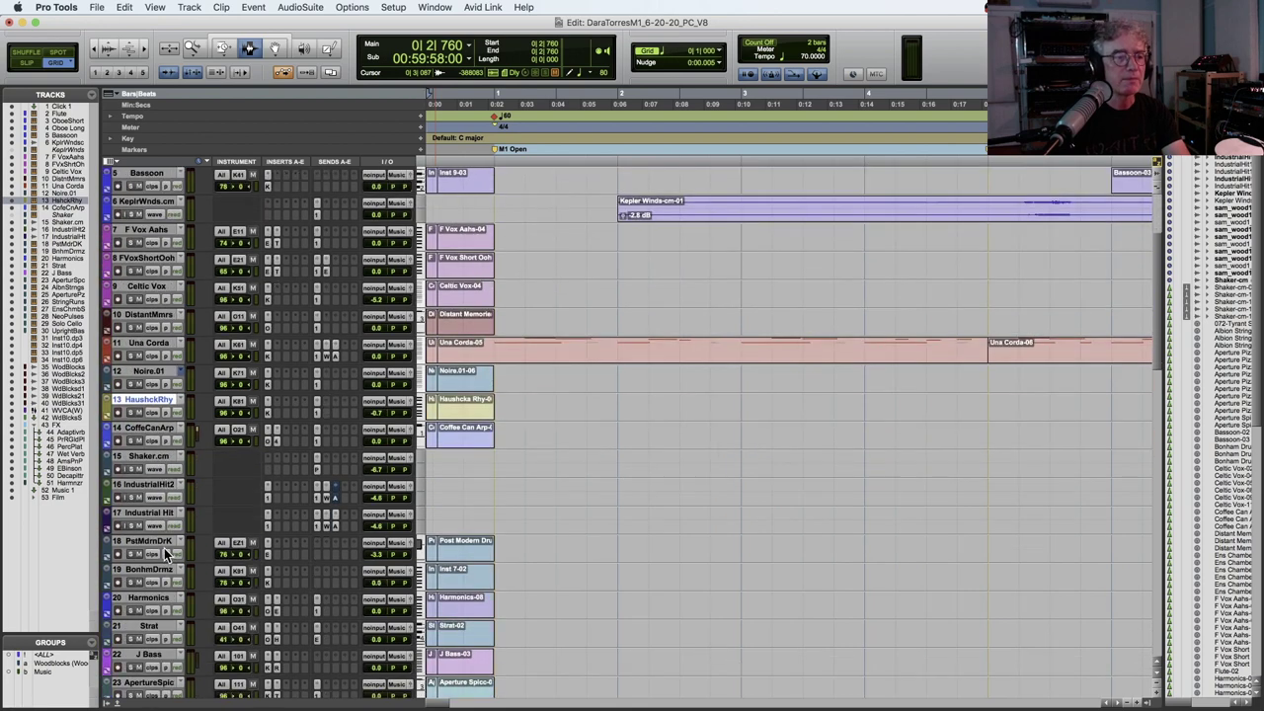
{"action": "left_click", "coordinate": [166, 439]}
{"action": "left_click", "coordinate": [163, 460]}
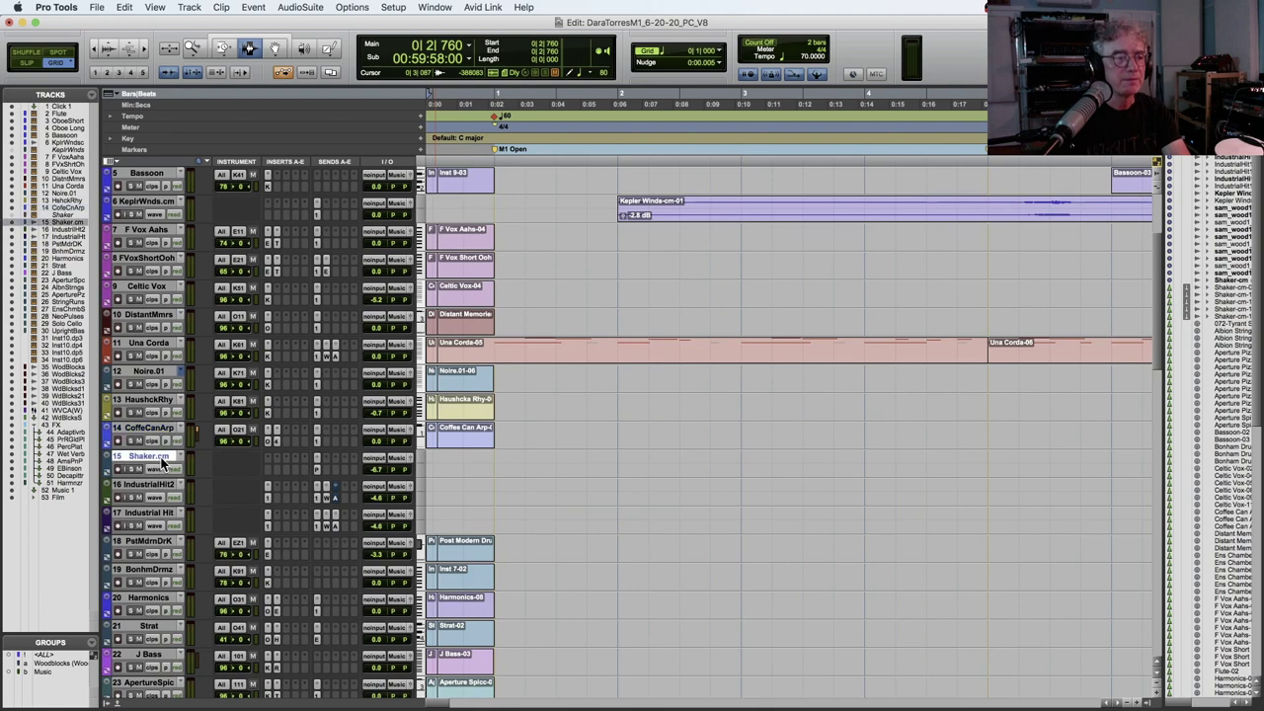
Select the IndustrialHit2 and Industrial Hit tracks and enlarge the track heights to show full insert and send names.
{"action": "key", "text": "super+bracketleft"}
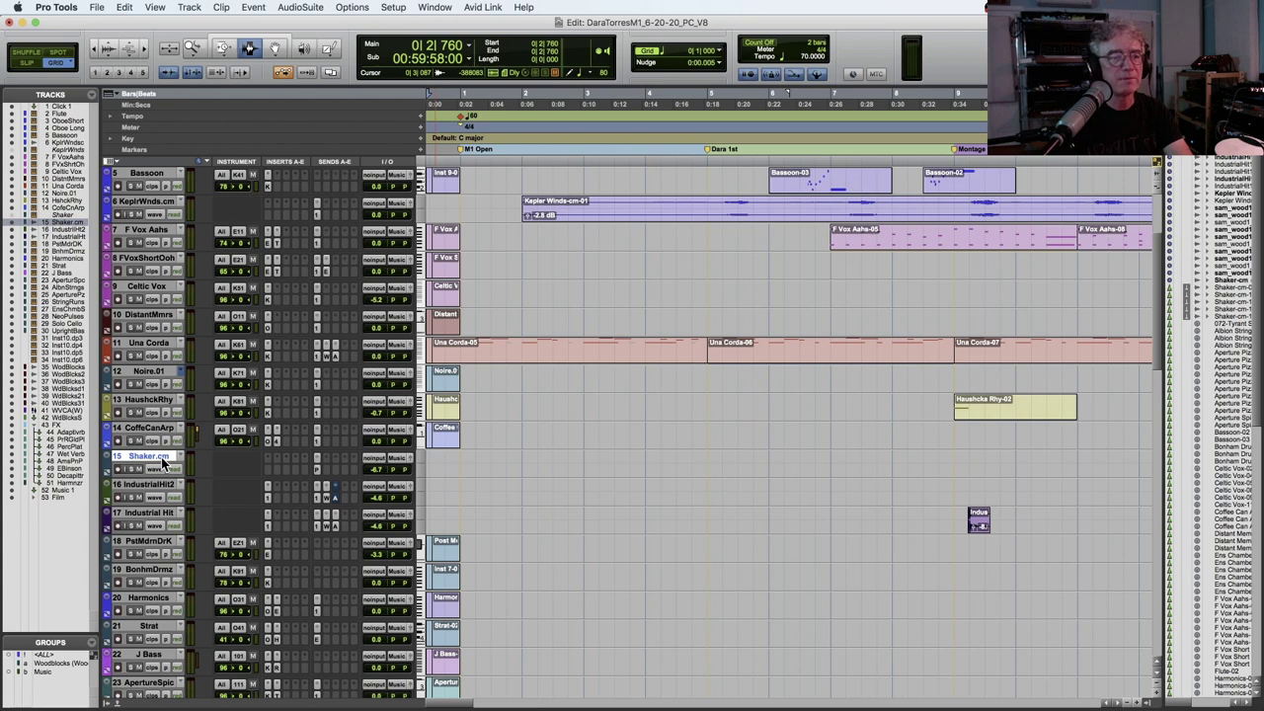
{"action": "left_click", "coordinate": [161, 486]}
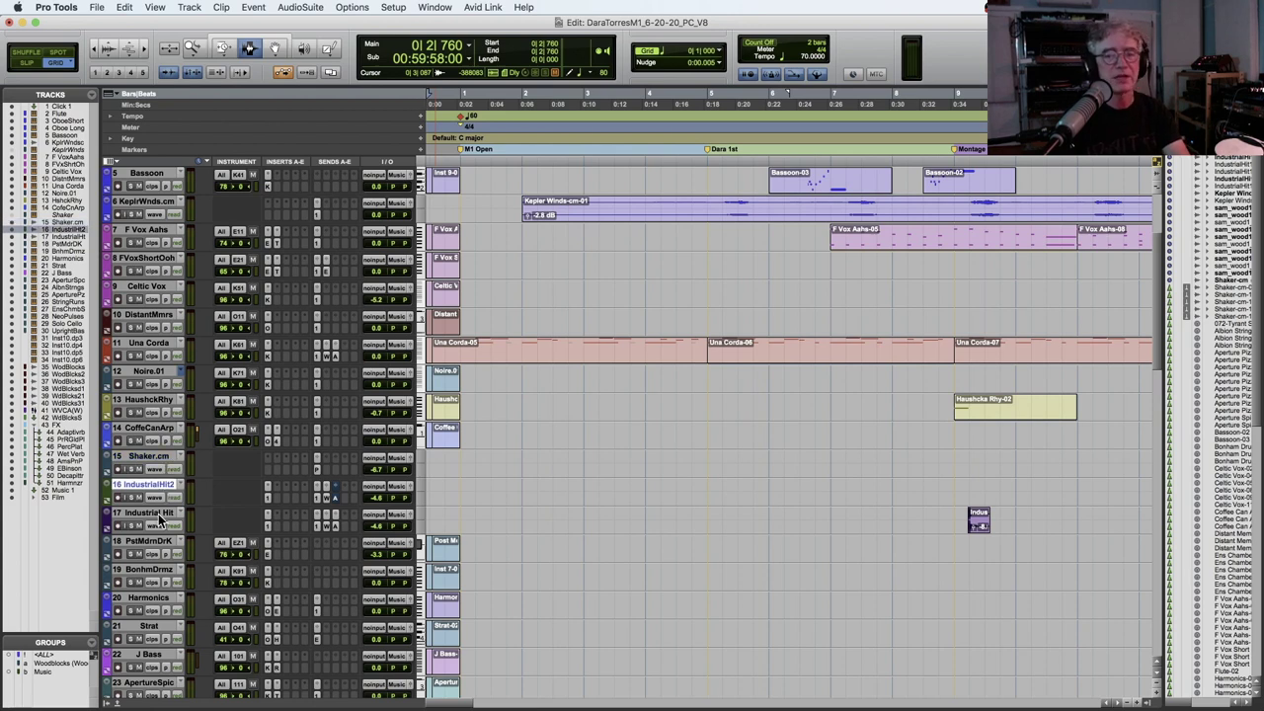
{"action": "left_click", "coordinate": [158, 515], "text": "shift"}
{"action": "key", "text": "ctrl+Up"}
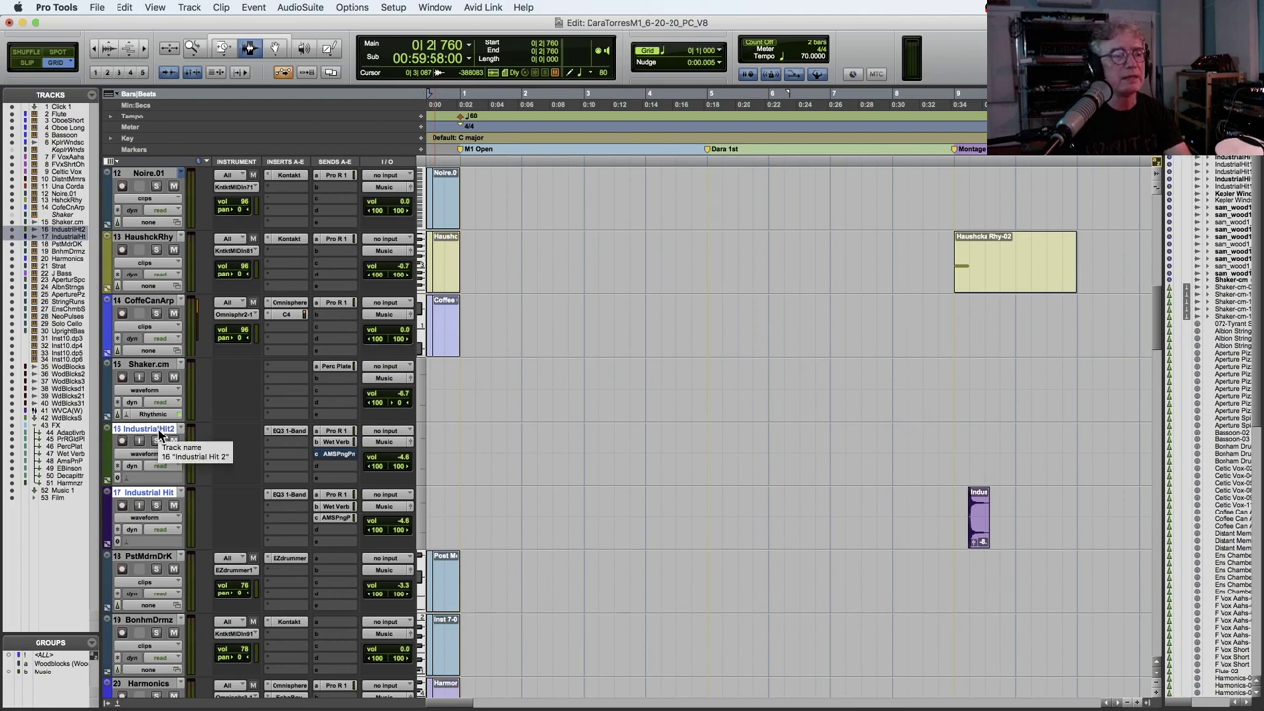
{"action": "left_click", "coordinate": [159, 435]}
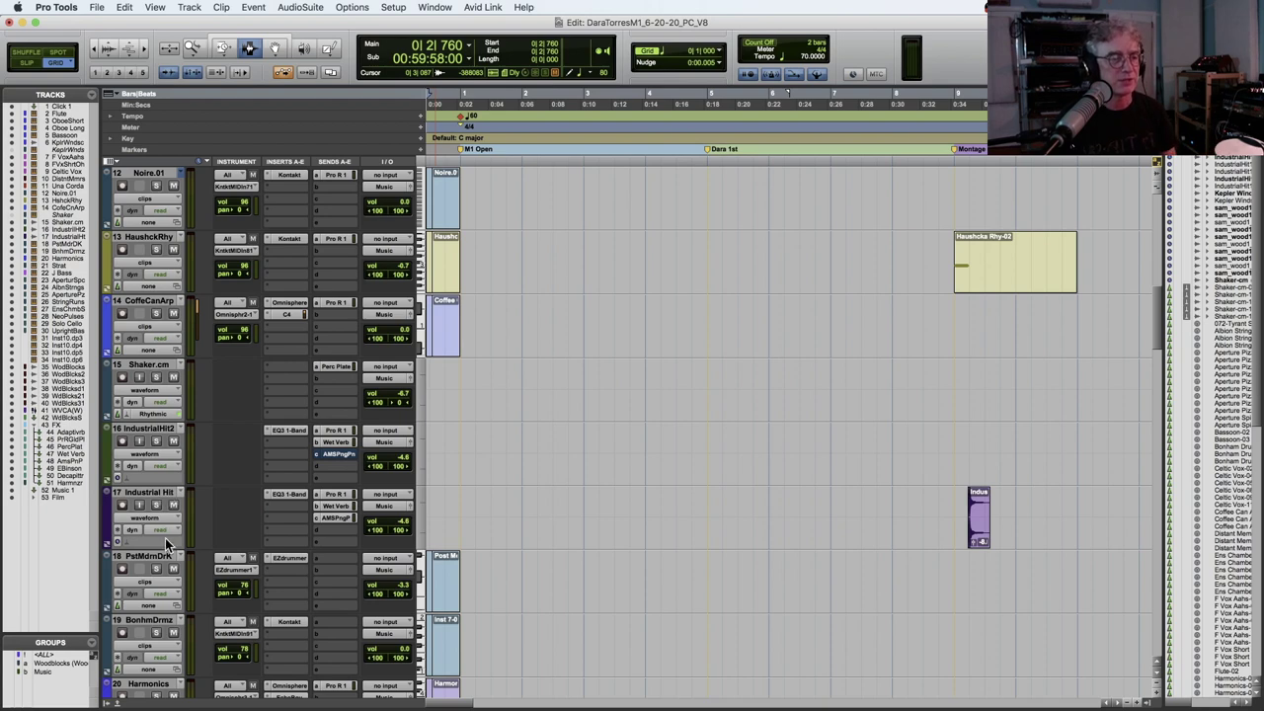
Inspect the EZdrummer mixer on the PstMdrnDrK track and close the plug-in.
{"action": "scroll", "coordinate": [165, 544], "scroll_direction": "down", "scroll_amount": 3}
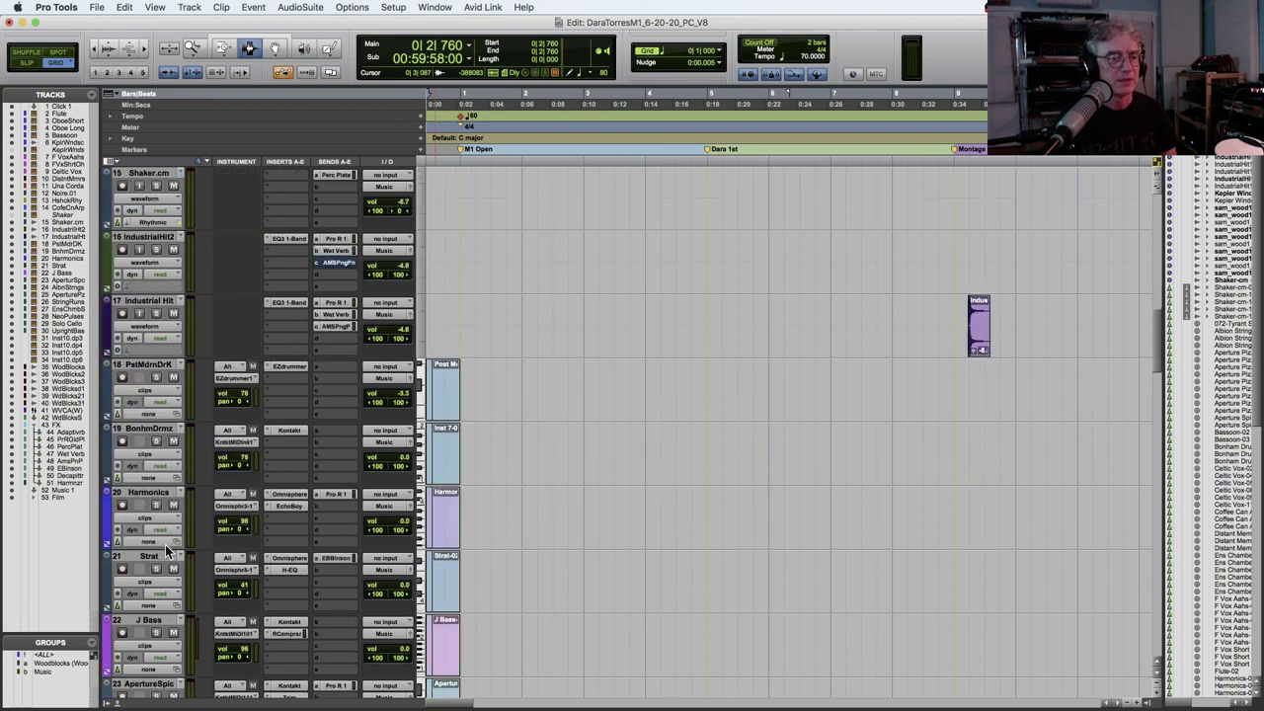
{"action": "left_click", "coordinate": [282, 367]}
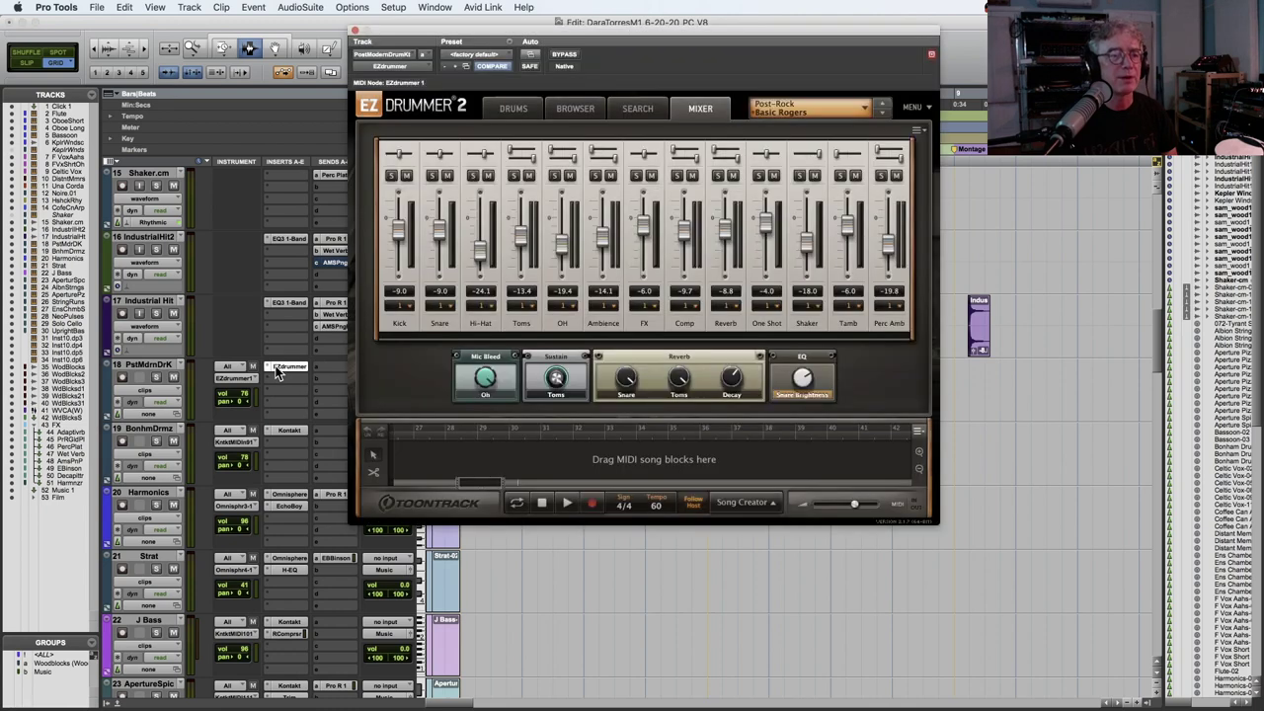
{"action": "left_click", "coordinate": [354, 30]}
Inspect the Kontakt drum kit on the BonhmDrmz track and close its window.
{"action": "scroll", "coordinate": [221, 408], "scroll_direction": "up", "scroll_amount": 3}
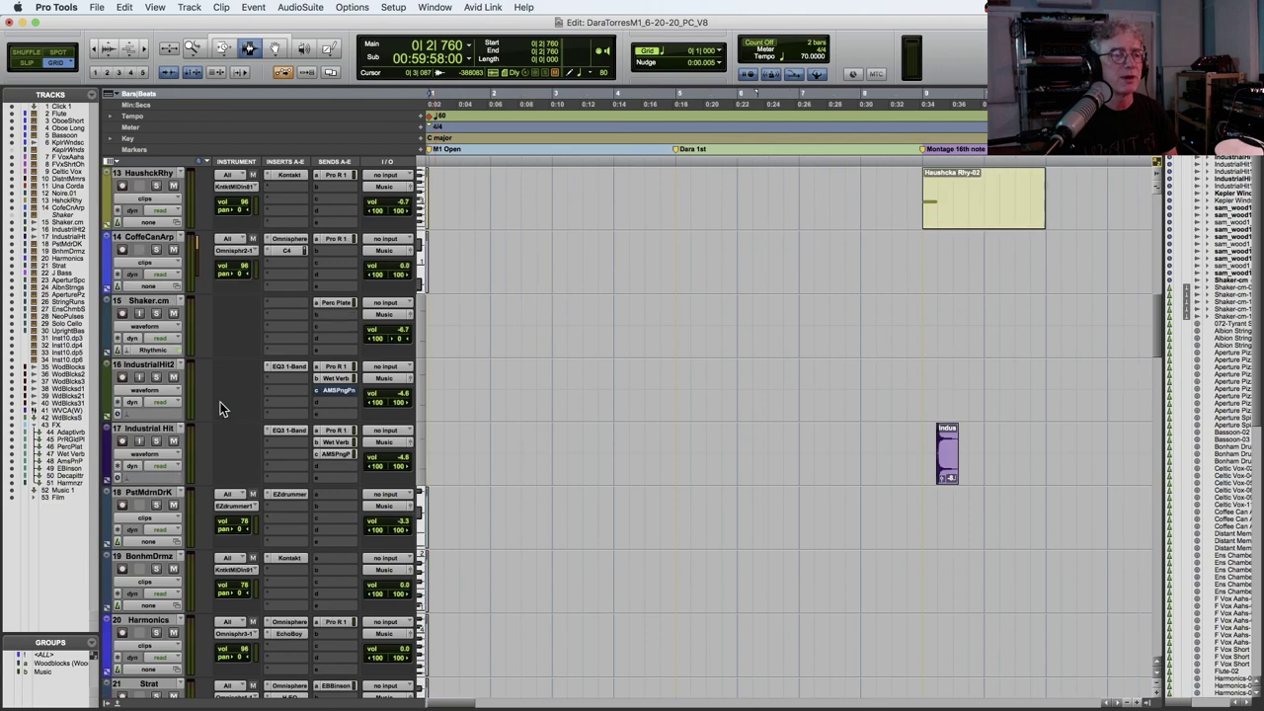
{"action": "scroll", "coordinate": [188, 420], "scroll_direction": "down", "scroll_amount": 5}
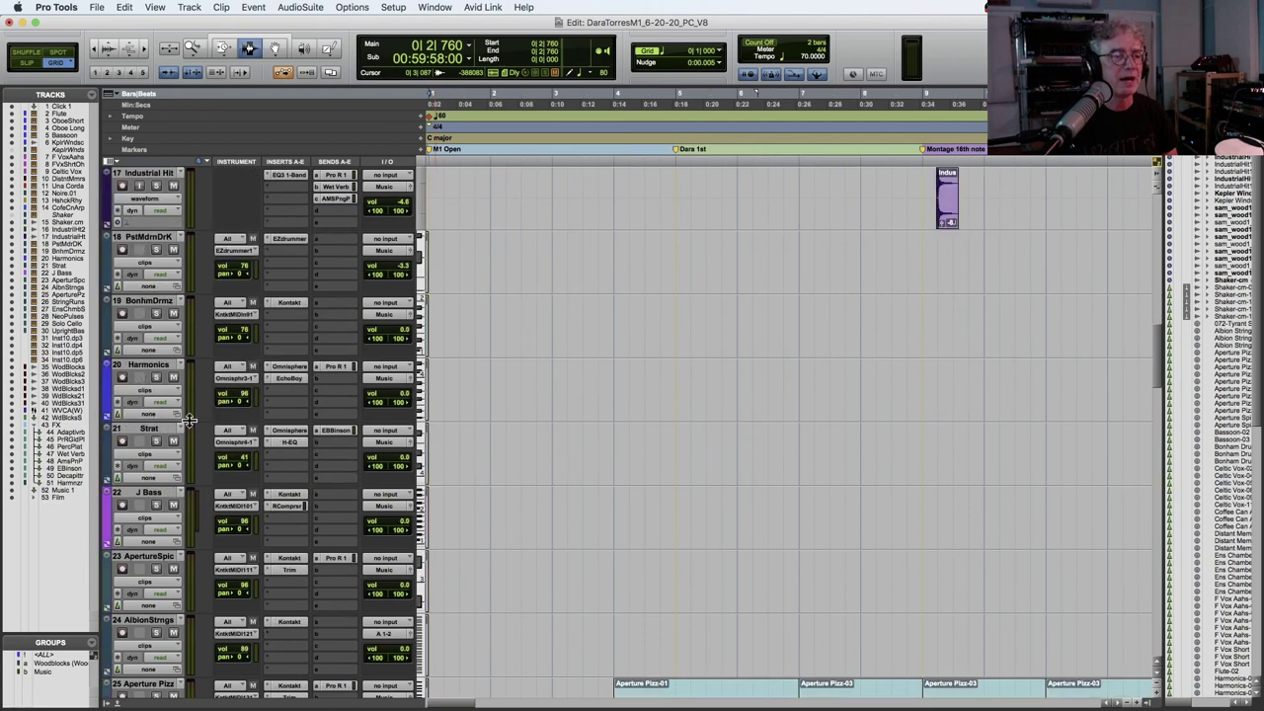
{"action": "left_click", "coordinate": [285, 303]}
{"action": "scroll", "coordinate": [295, 263], "scroll_direction": "down", "scroll_amount": 2}
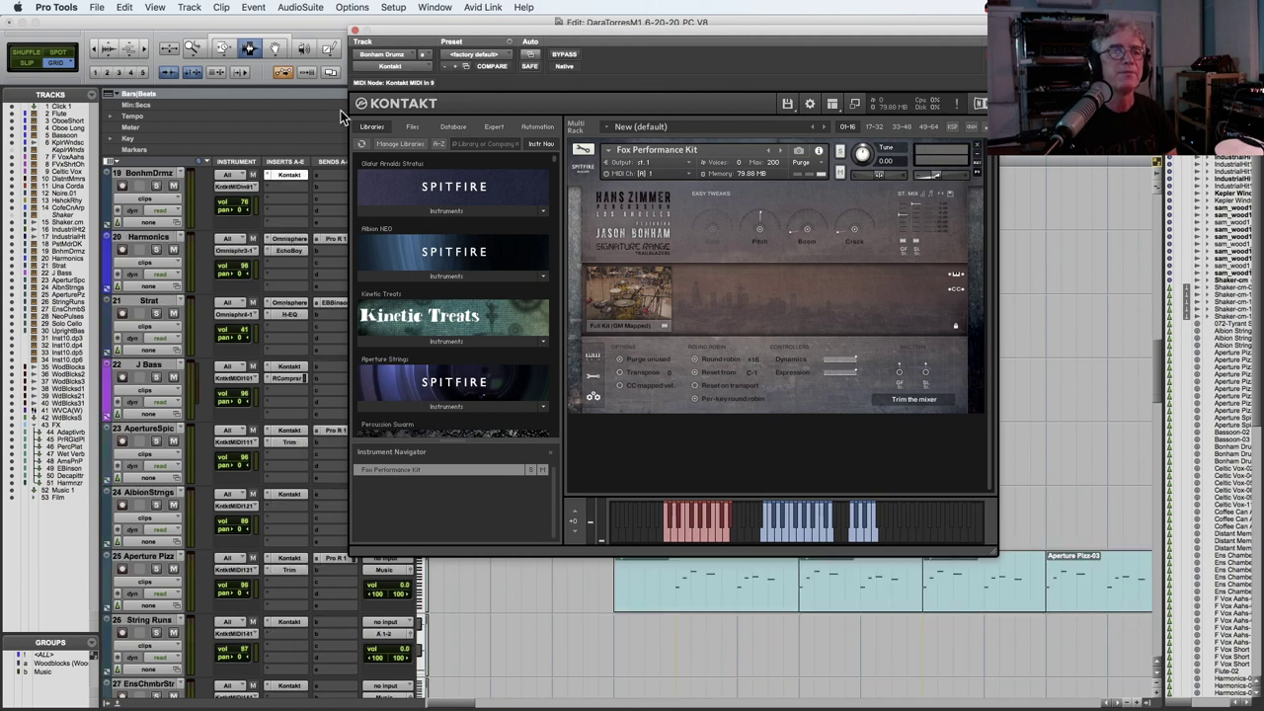
{"action": "left_click", "coordinate": [356, 31]}
Inspect the Omnisphere instrument on the Strat track and close its window.
{"action": "scroll", "coordinate": [304, 187], "scroll_direction": "up", "scroll_amount": 5}
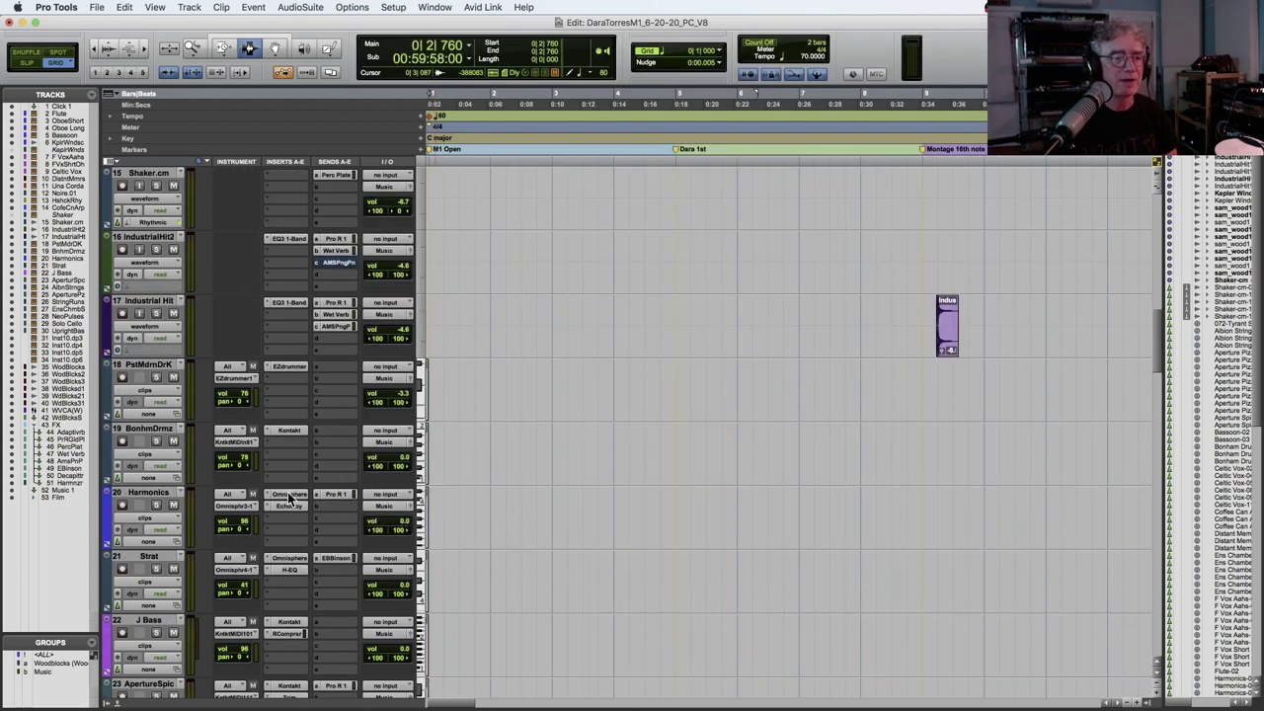
{"action": "left_click", "coordinate": [285, 558]}
{"action": "left_click", "coordinate": [356, 32]}
{"action": "scroll", "coordinate": [297, 563], "scroll_direction": "down", "scroll_amount": 1}
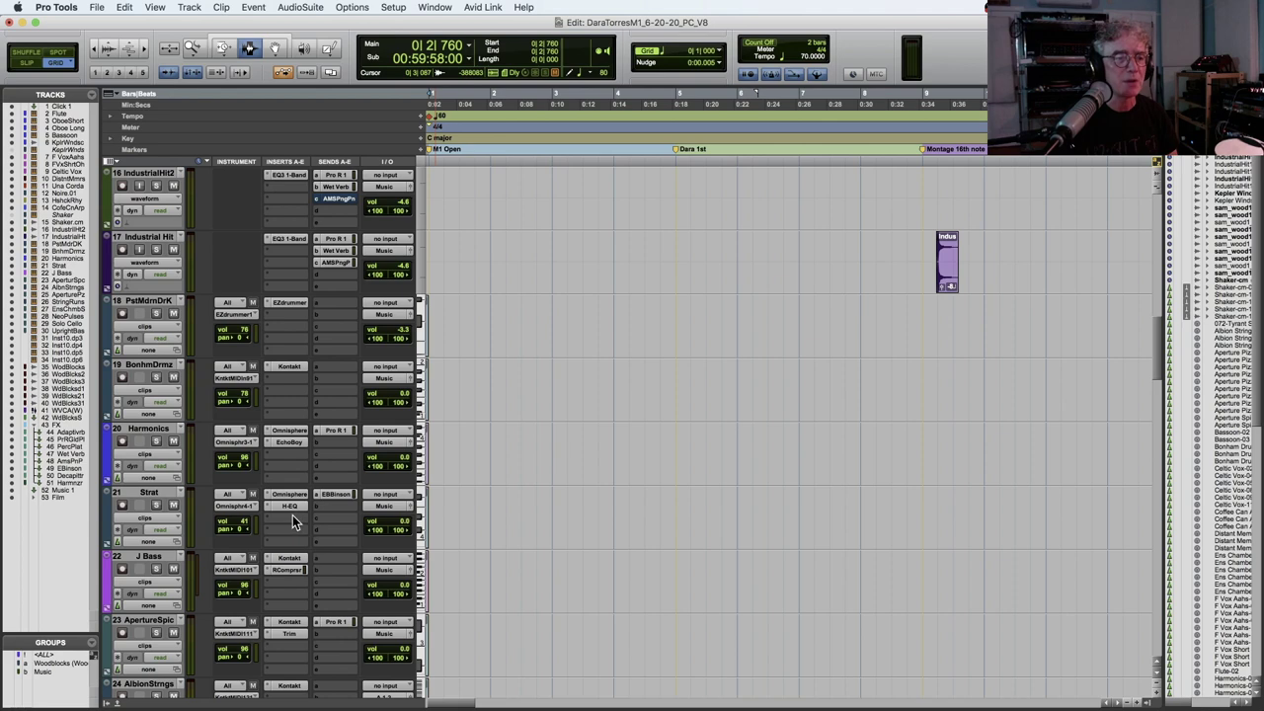
Go through the string tracks ApertureSpic, AlbionStrngs, Aperture Pizz, String Runs and EnsChmbrStr, selecting each in turn.
{"action": "scroll", "coordinate": [292, 521], "scroll_direction": "down", "scroll_amount": 2}
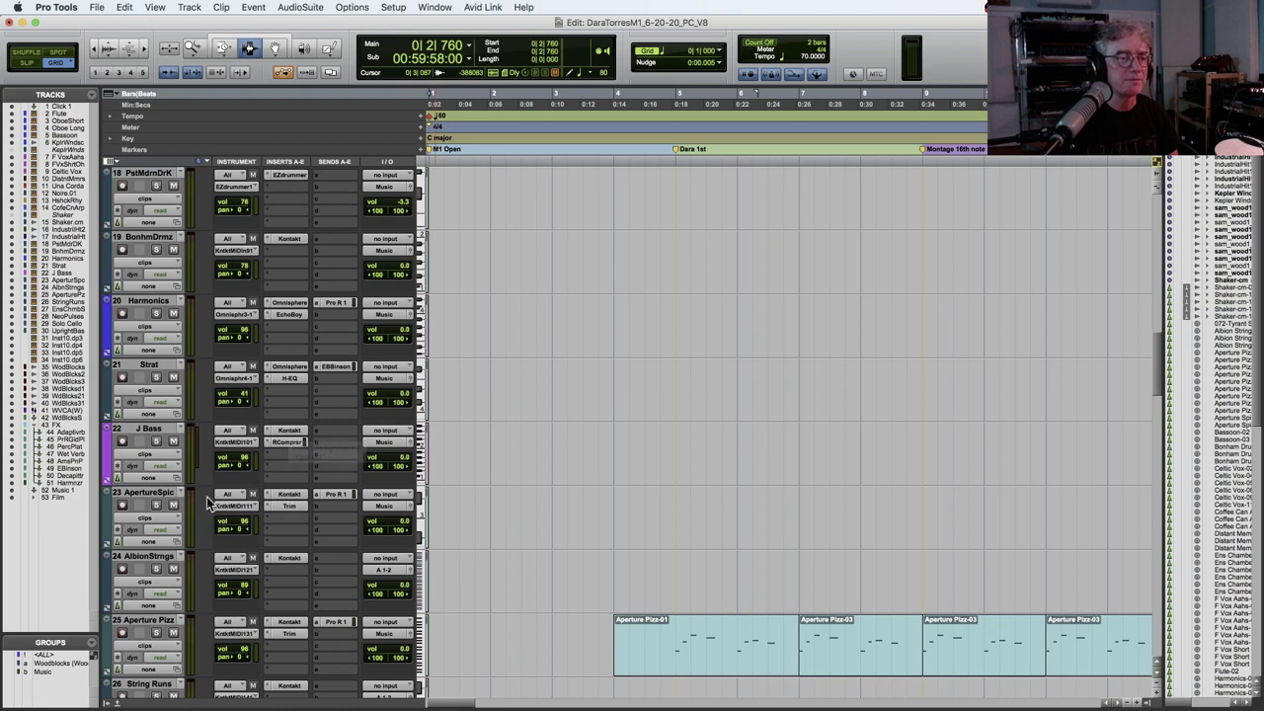
{"action": "scroll", "coordinate": [163, 501], "scroll_direction": "down", "scroll_amount": 3}
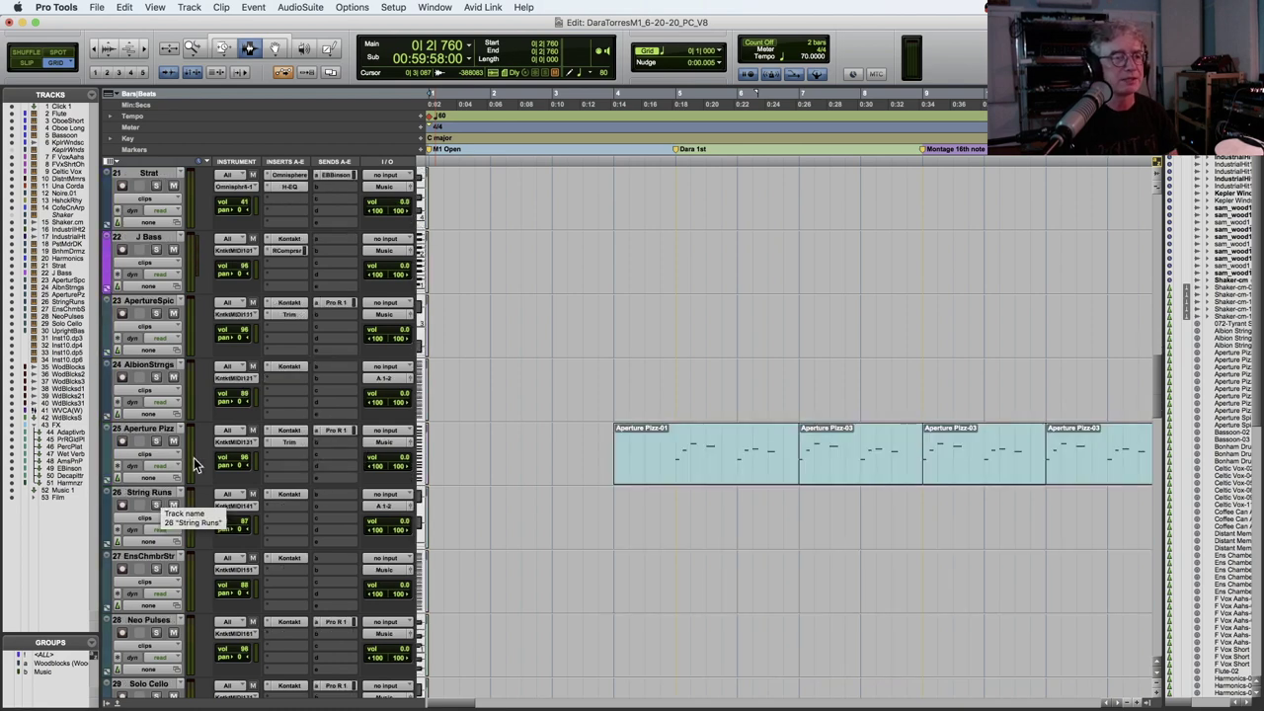
{"action": "left_click", "coordinate": [145, 303]}
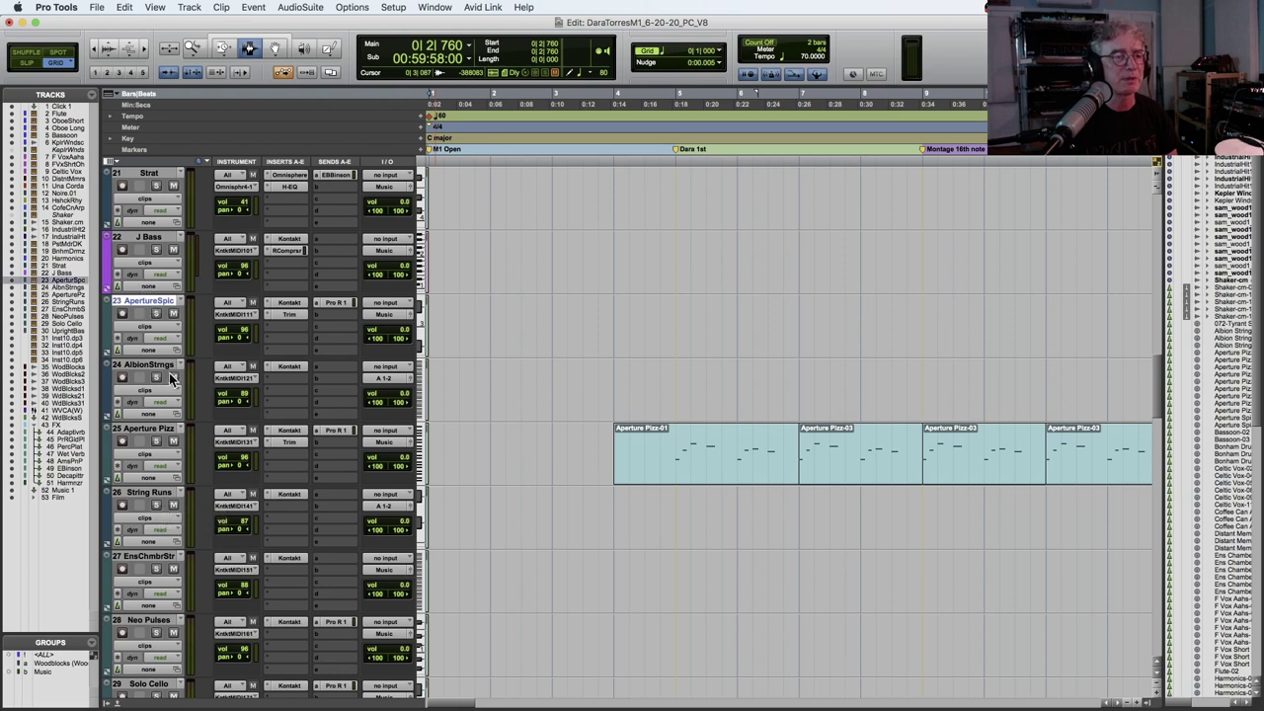
{"action": "left_click", "coordinate": [153, 367]}
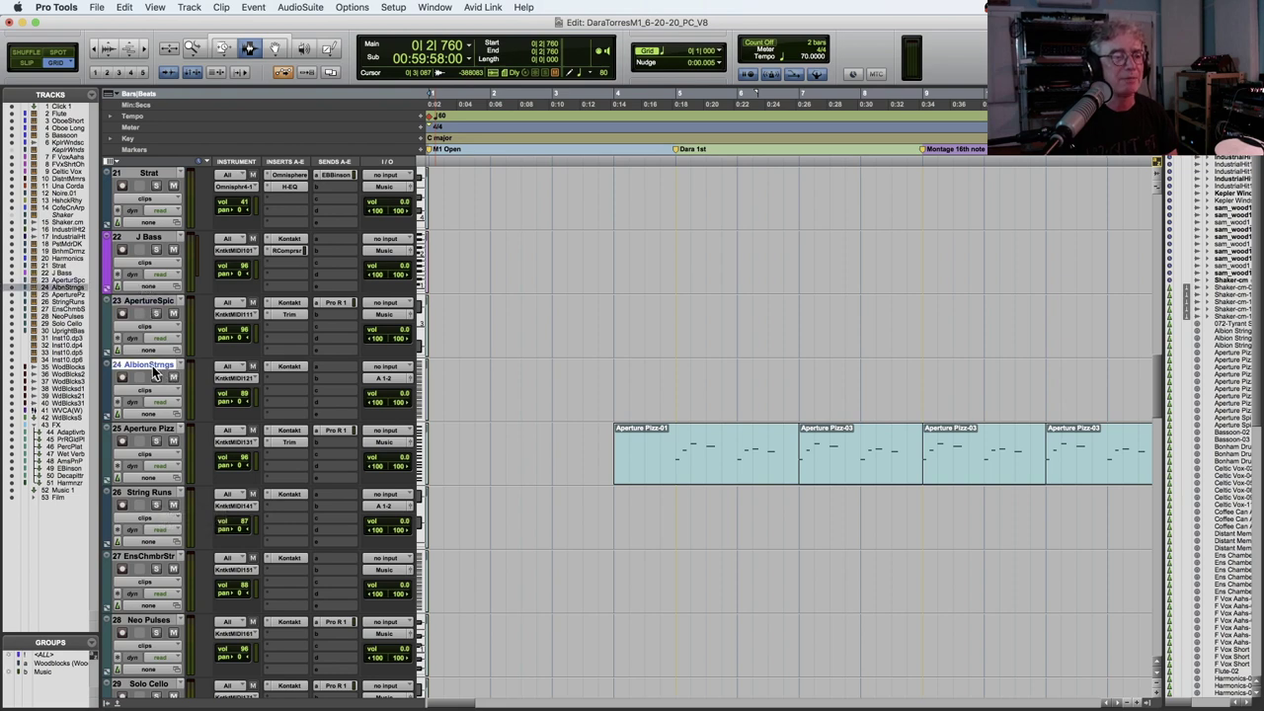
{"action": "left_click", "coordinate": [163, 432]}
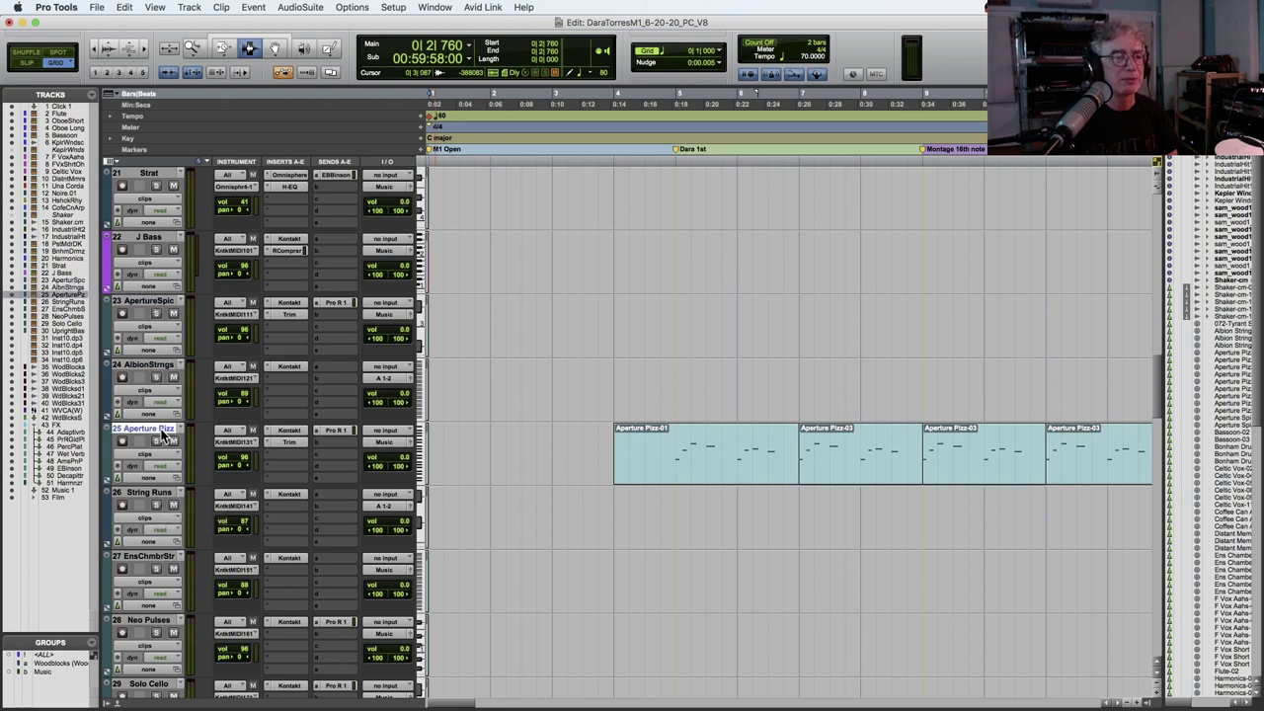
{"action": "left_click", "coordinate": [151, 495]}
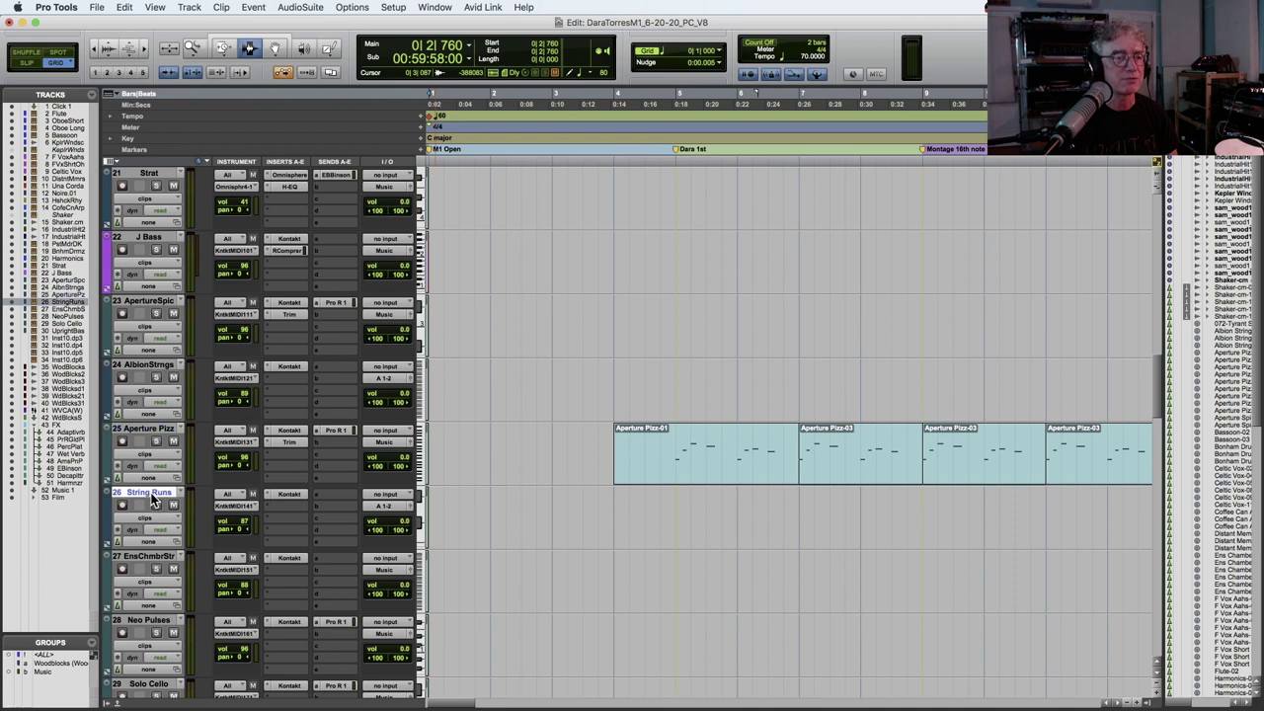
{"action": "left_click", "coordinate": [157, 558]}
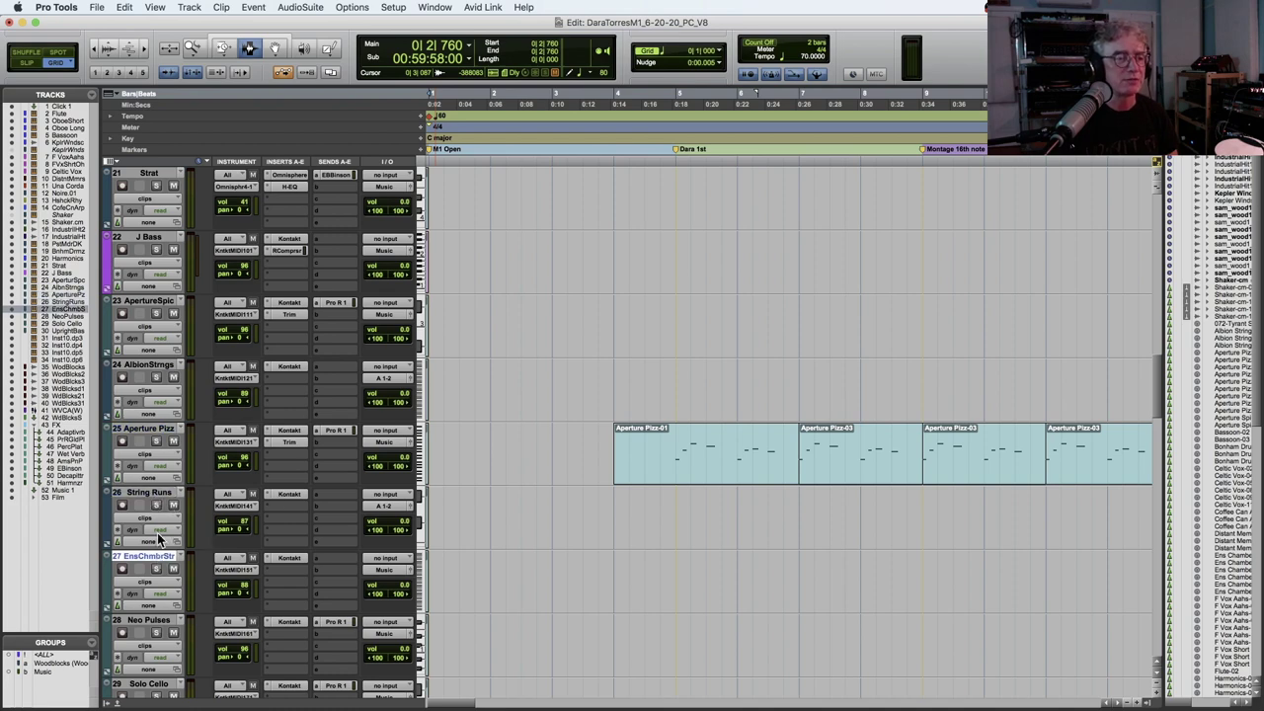
Go on to the Neo Pulses and Solo Cello tracks, selecting each in turn.
{"action": "scroll", "coordinate": [158, 532], "scroll_direction": "down", "scroll_amount": 5}
{"action": "left_click", "coordinate": [156, 300]}
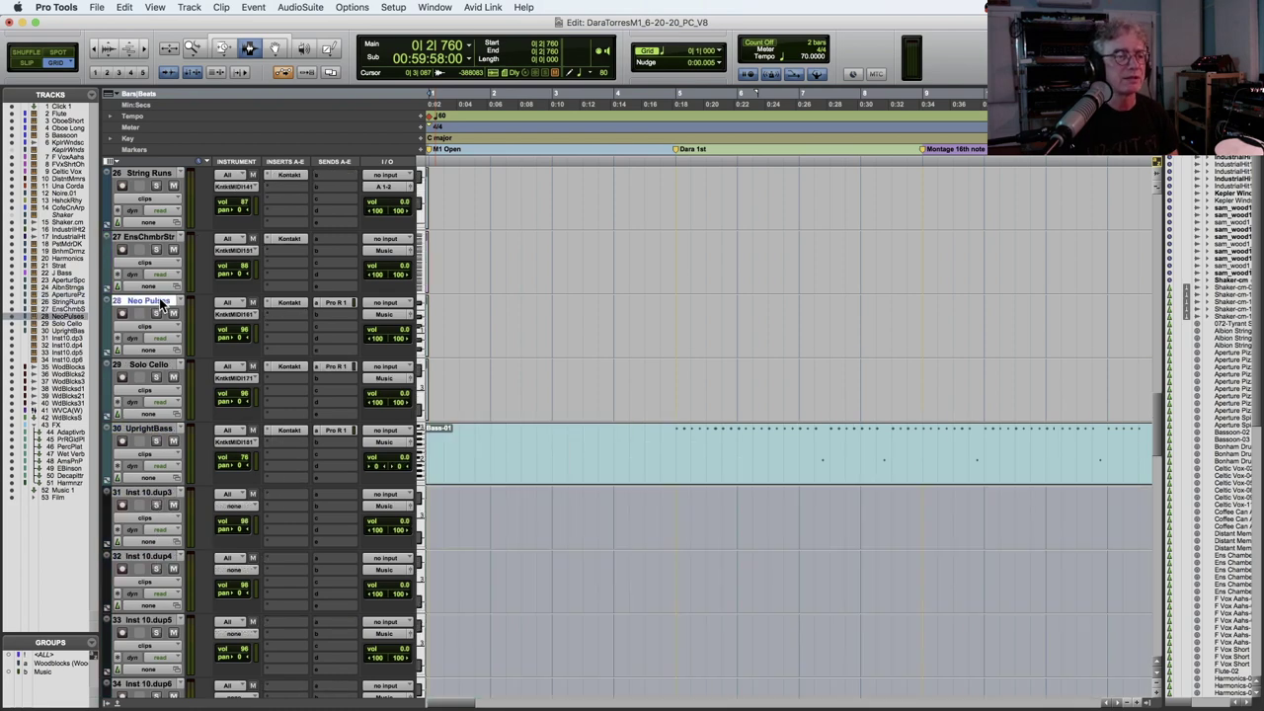
{"action": "left_click", "coordinate": [164, 368]}
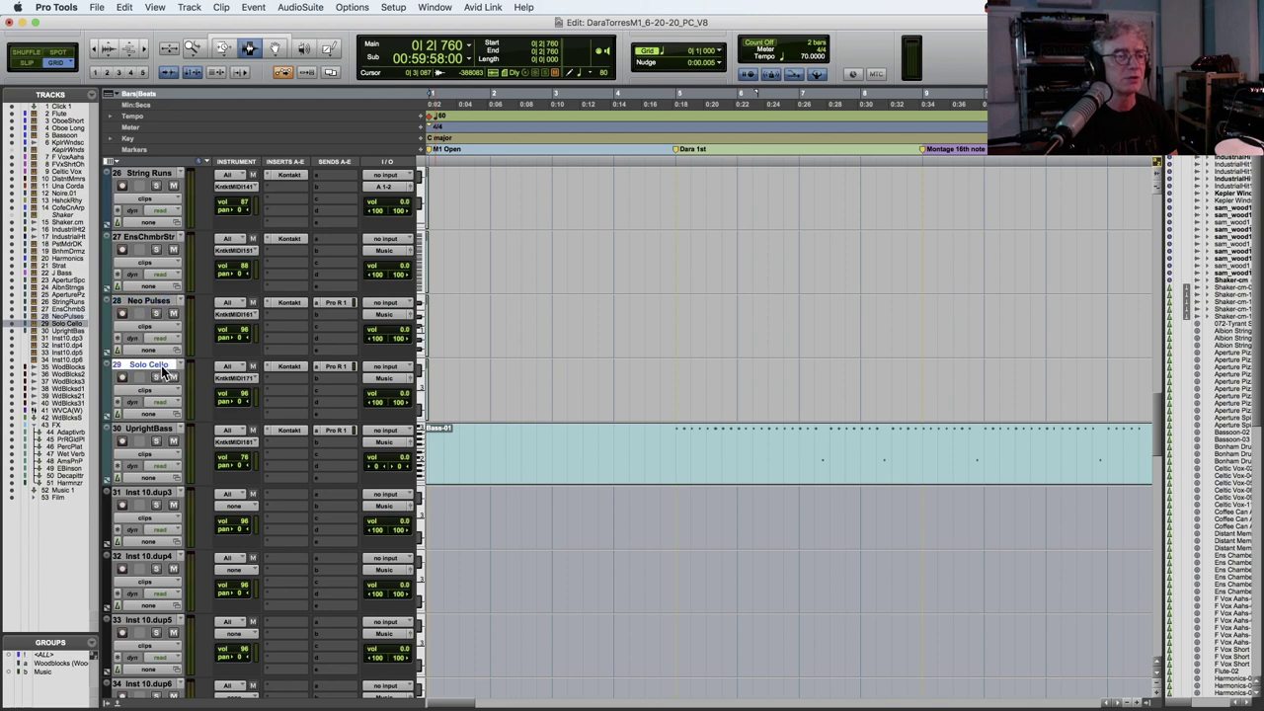
Select the UprightBass track, inspect its Kontakt instrument and close the plug-in window.
{"action": "left_click", "coordinate": [165, 430]}
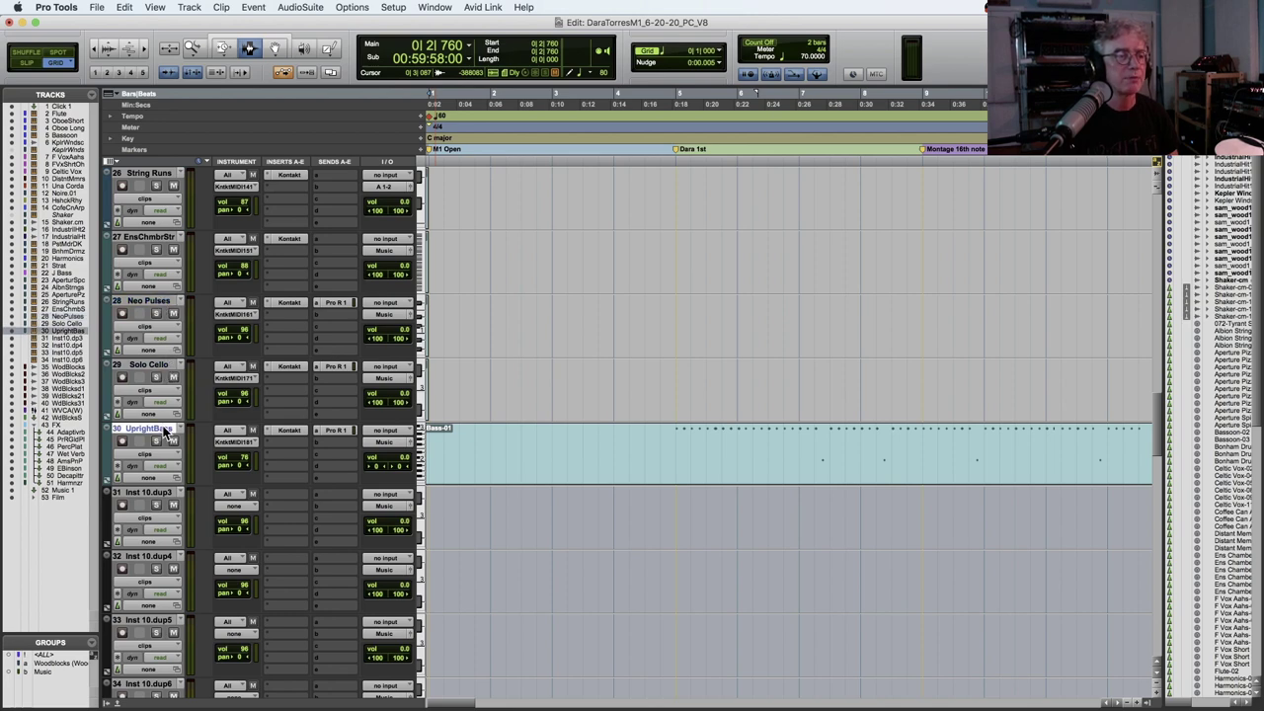
{"action": "left_click", "coordinate": [284, 431]}
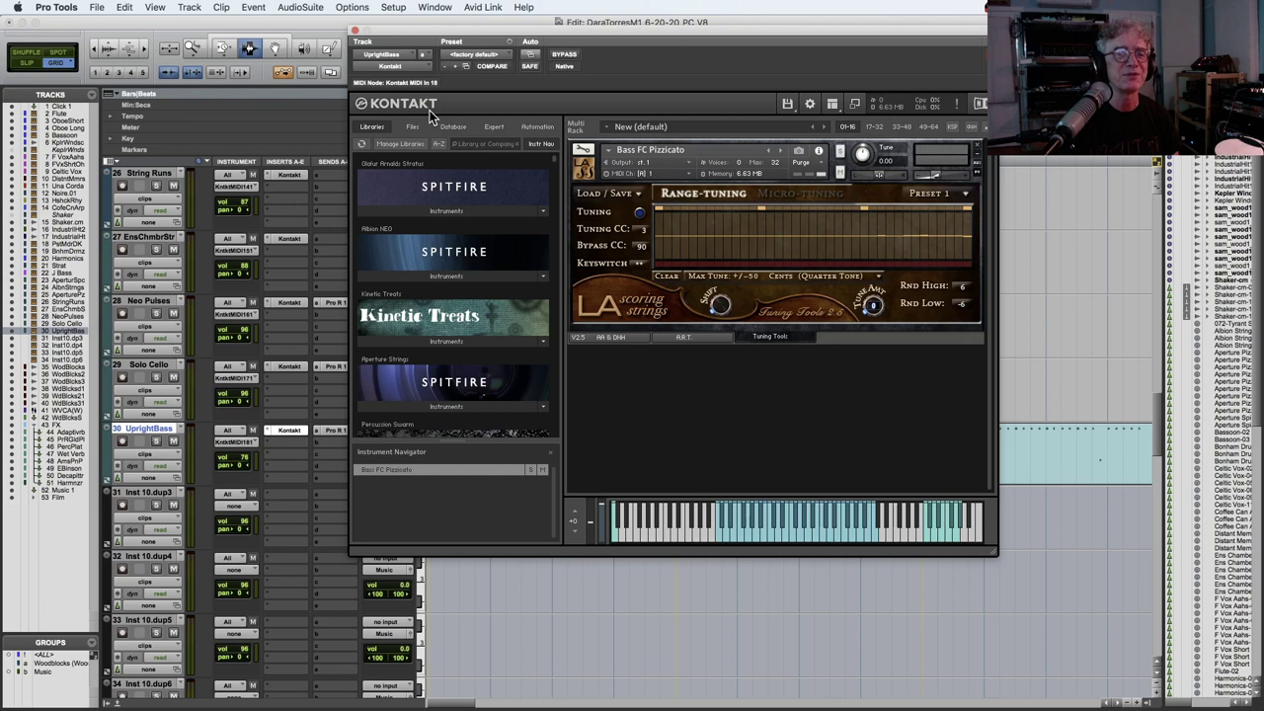
{"action": "left_click", "coordinate": [354, 31]}
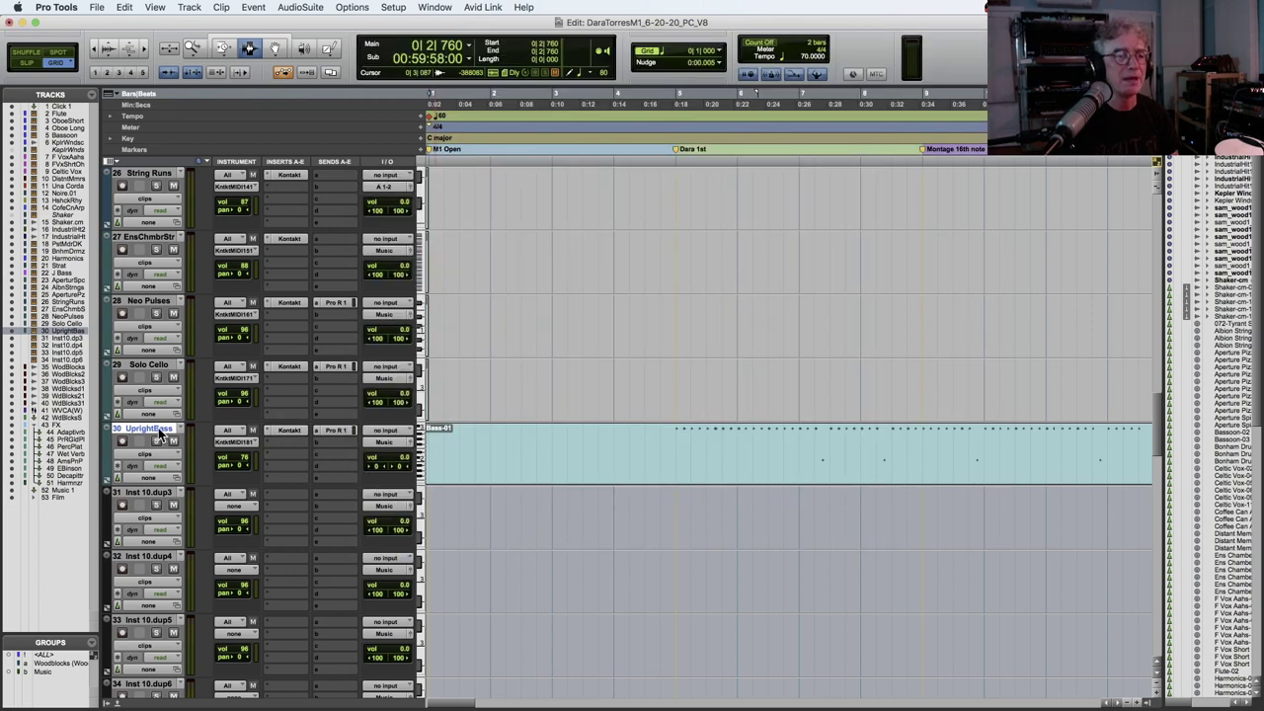
Look past the woodblock tracks to the FX folder, select its Adaptiverb track, and collapse and reopen the folder.
{"action": "scroll", "coordinate": [163, 385], "scroll_direction": "down", "scroll_amount": 3}
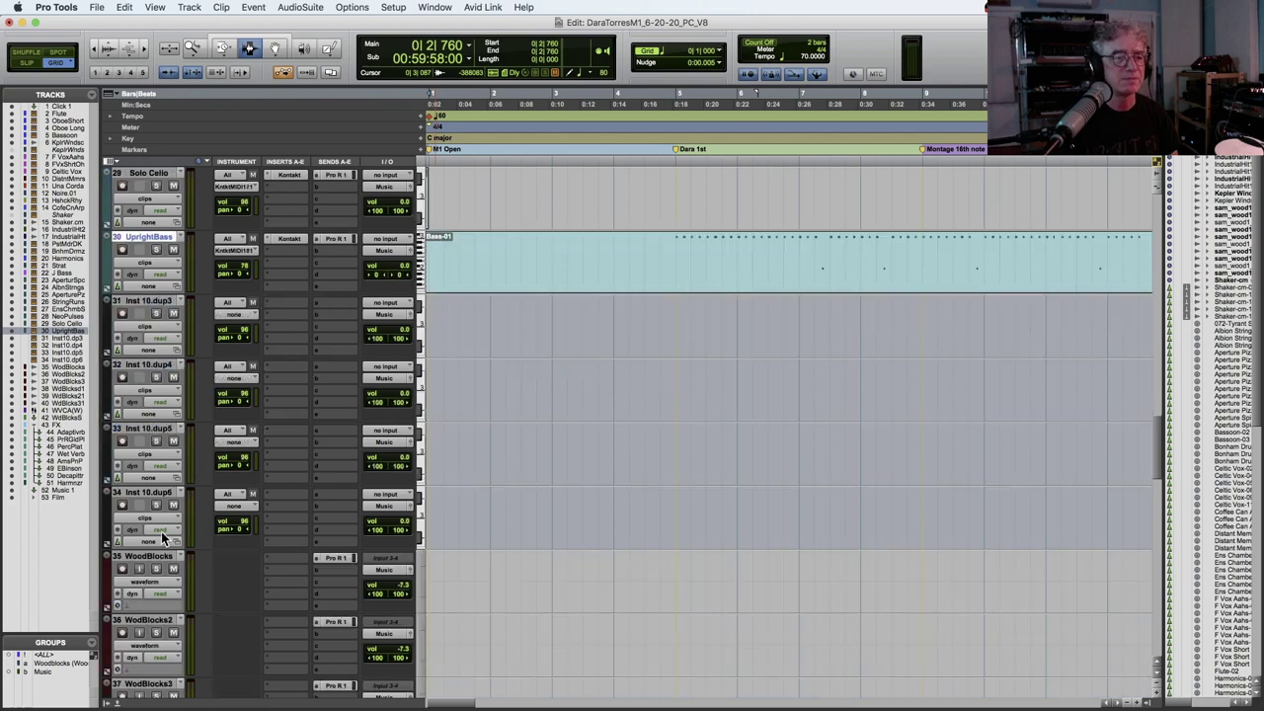
{"action": "scroll", "coordinate": [161, 505], "scroll_direction": "down", "scroll_amount": 4}
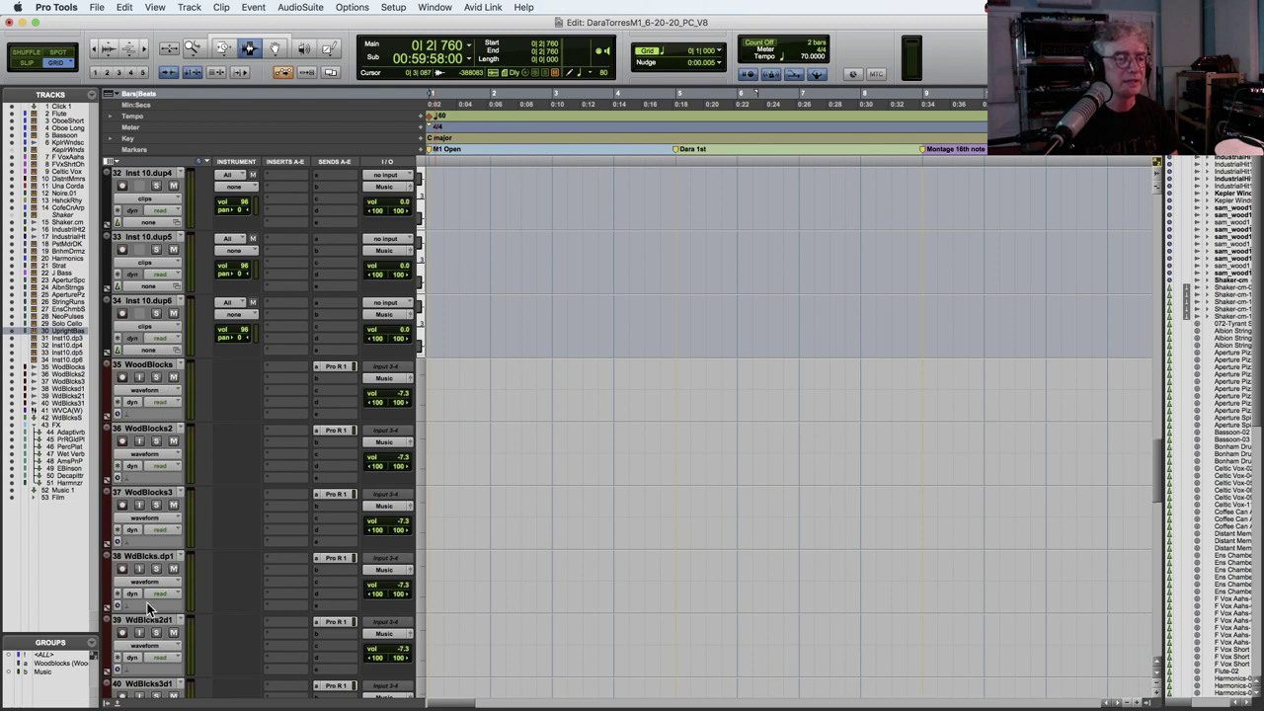
{"action": "scroll", "coordinate": [147, 603], "scroll_direction": "down", "scroll_amount": 2}
{"action": "scroll", "coordinate": [146, 602], "scroll_direction": "down", "scroll_amount": 6}
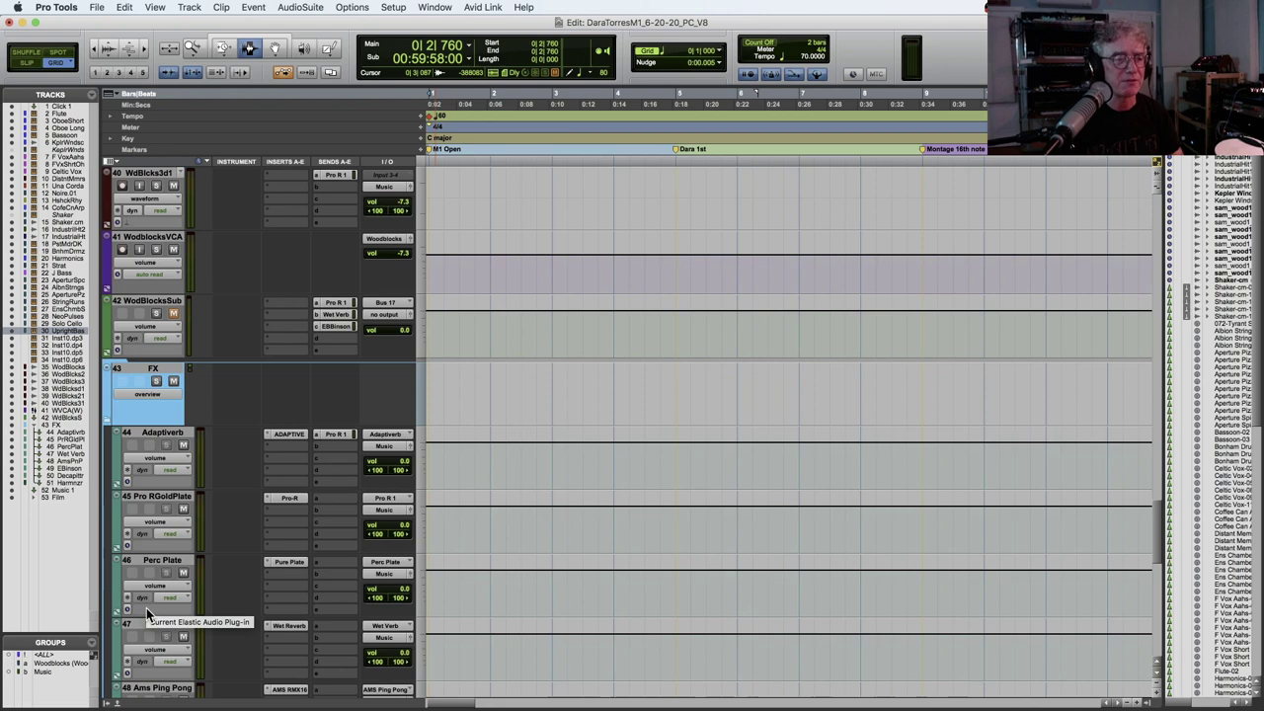
{"action": "left_click", "coordinate": [167, 435]}
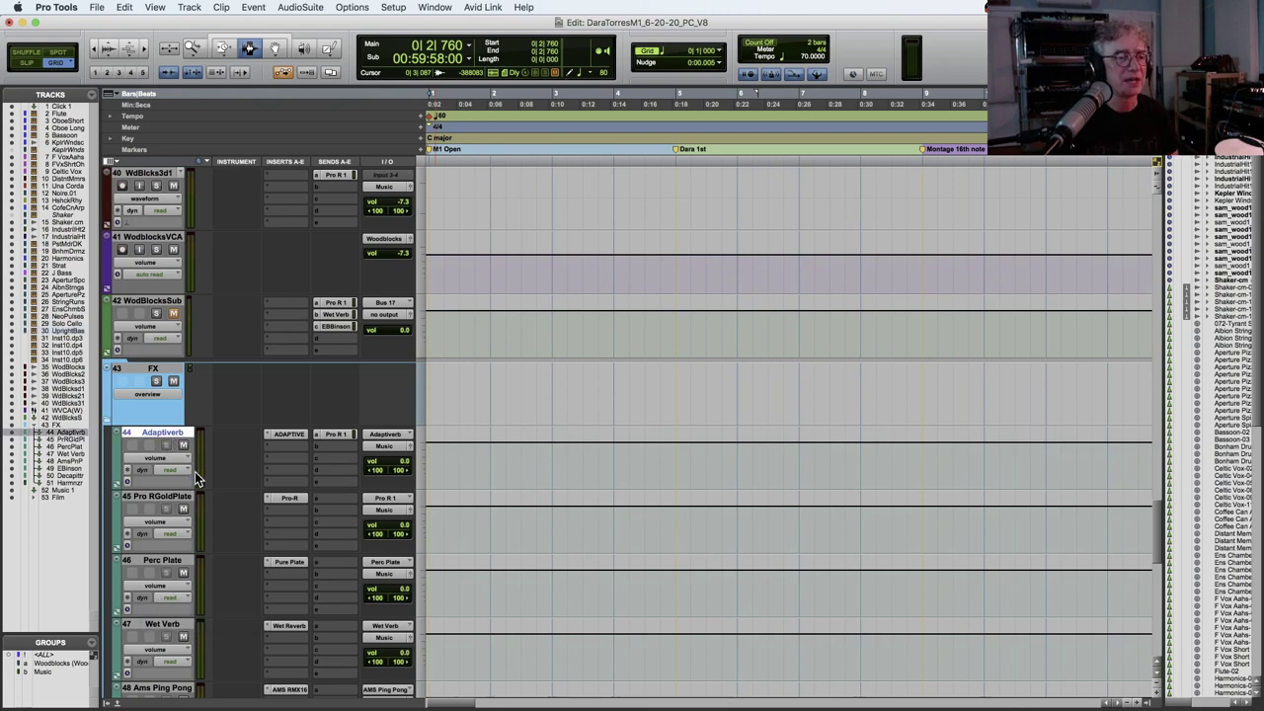
{"action": "left_click", "coordinate": [108, 424]}
{"action": "left_click", "coordinate": [109, 424]}
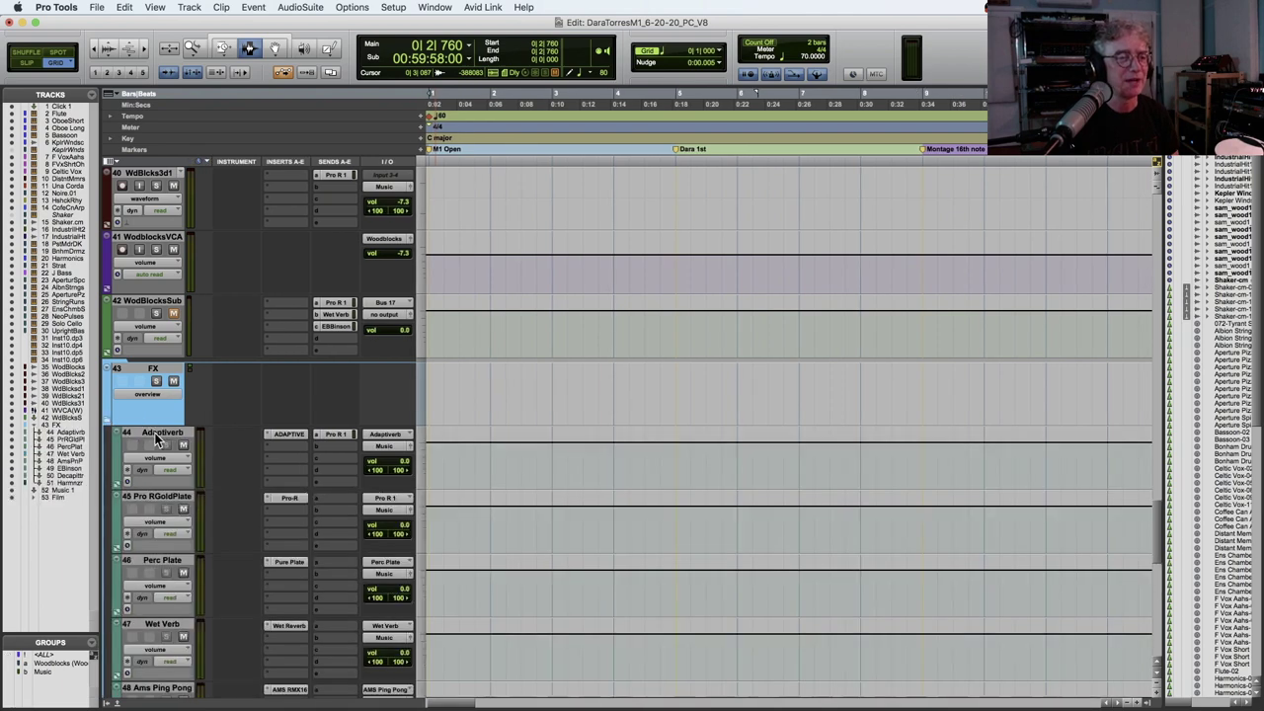
Inspect the Pure Plate, Wet Reverberator, AMS RMX16, EchoBoy and Decapitator plug-ins on the FX tracks one after another.
{"action": "scroll", "coordinate": [155, 439], "scroll_direction": "down", "scroll_amount": 3}
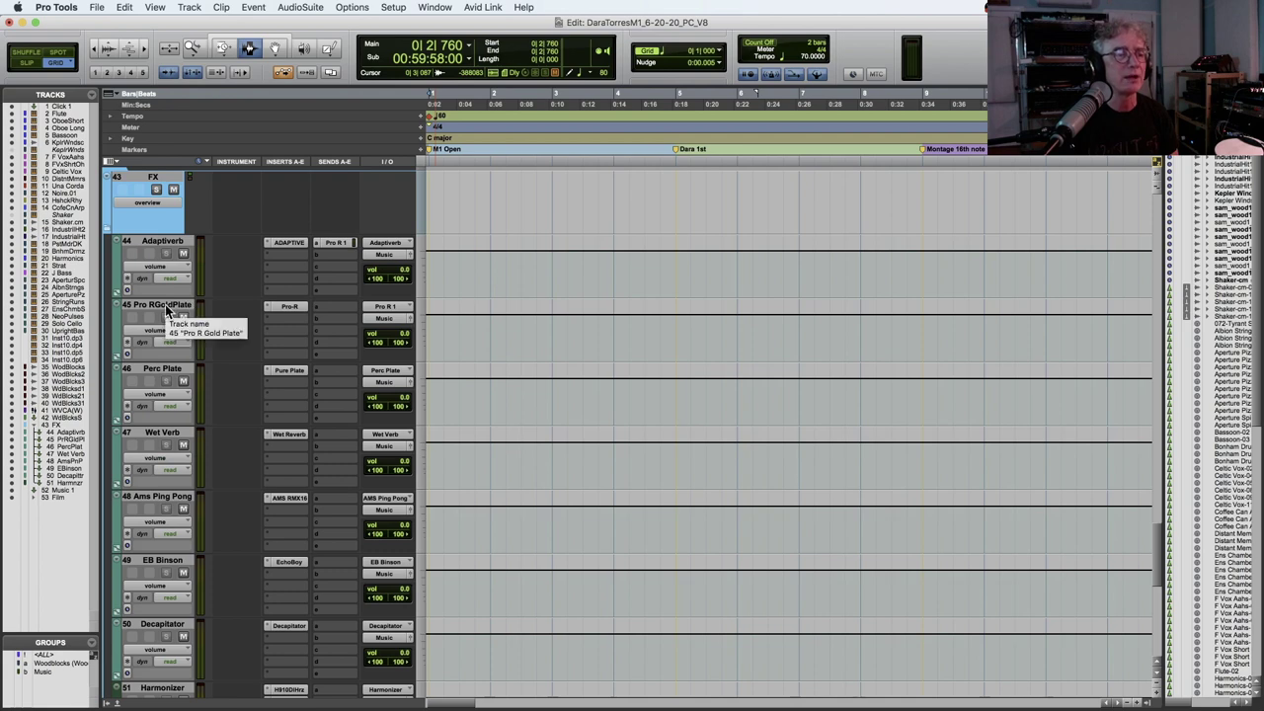
{"action": "left_click", "coordinate": [285, 371]}
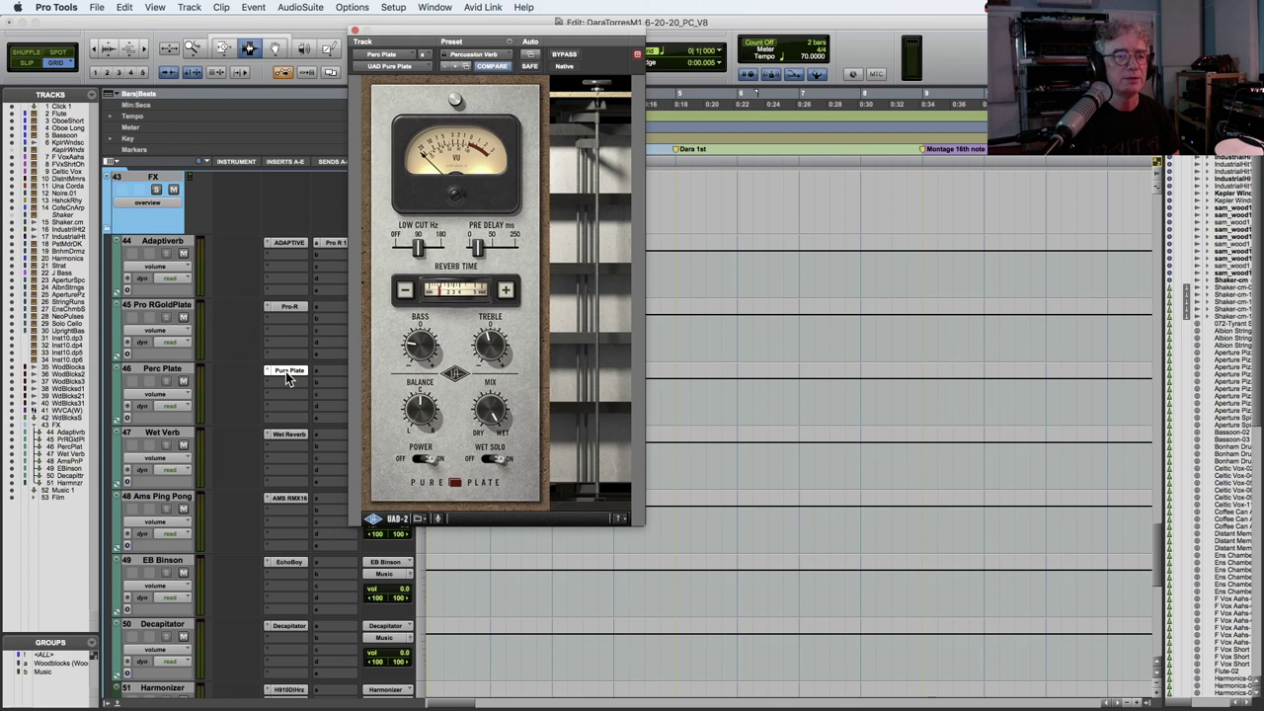
{"action": "left_click", "coordinate": [285, 435]}
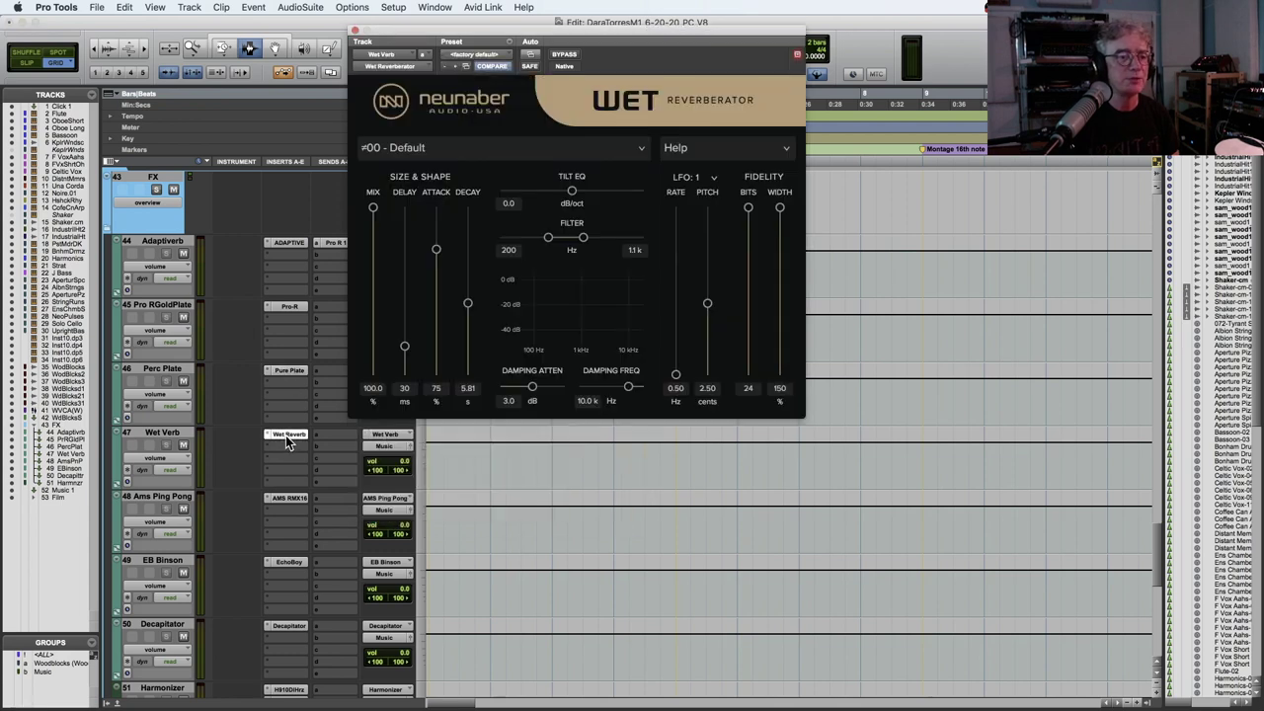
{"action": "left_click", "coordinate": [286, 499]}
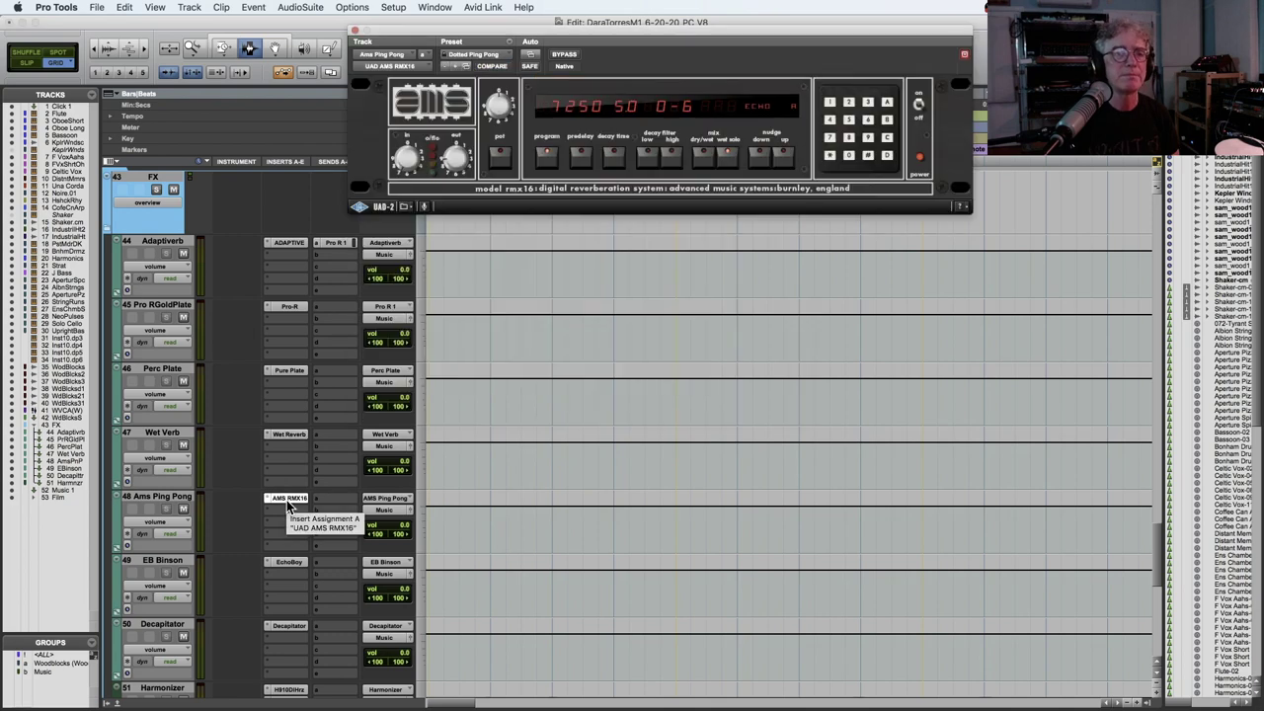
{"action": "left_click", "coordinate": [285, 562]}
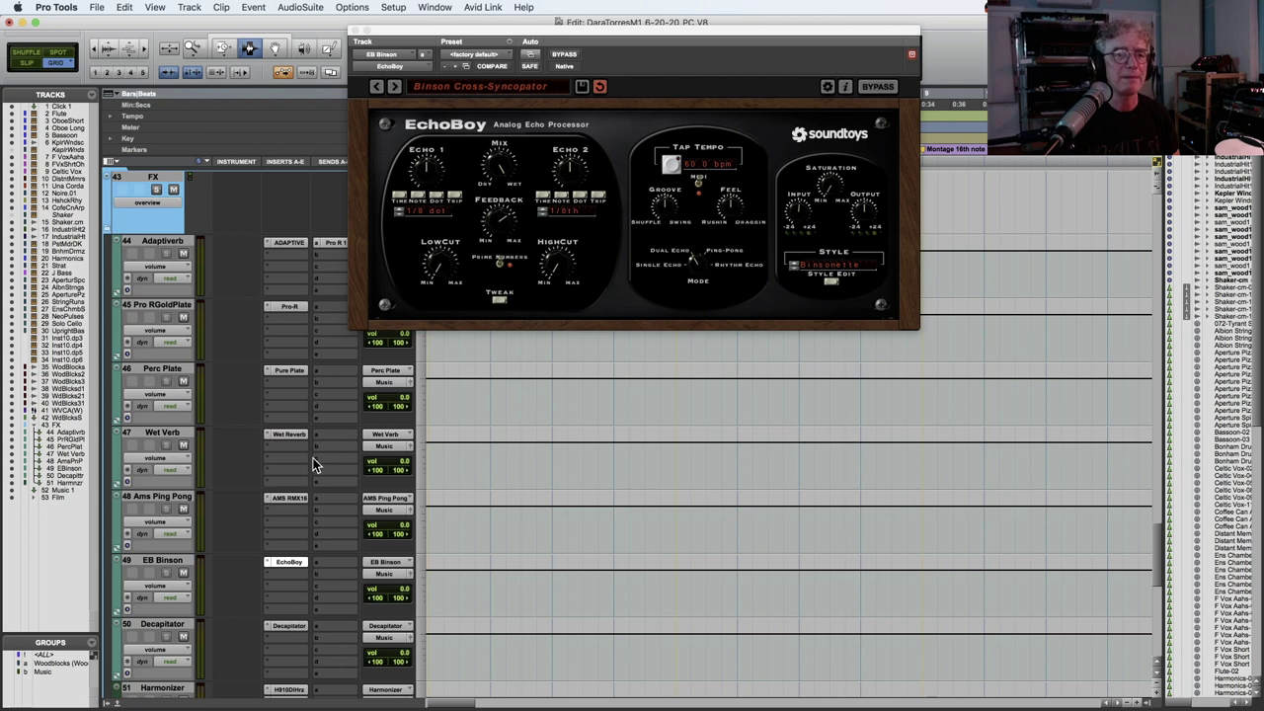
{"action": "scroll", "coordinate": [313, 465], "scroll_direction": "down", "scroll_amount": 6}
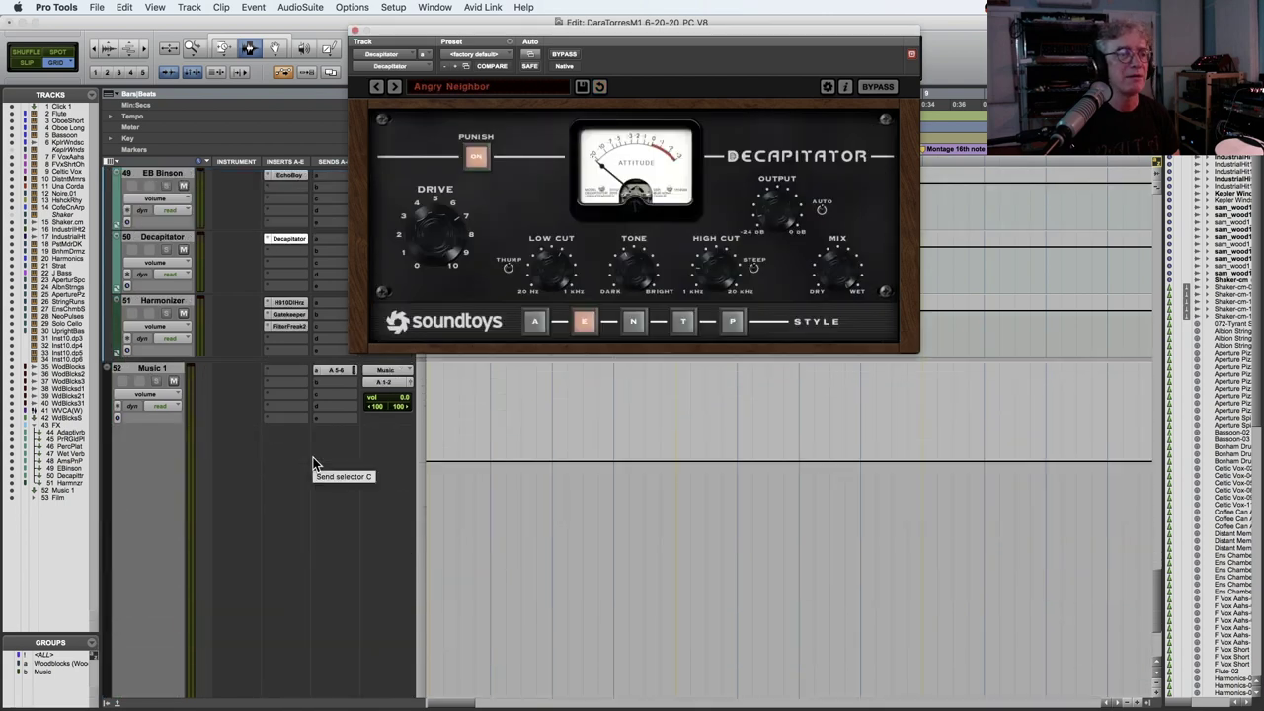
Inspect the H910 Dual Harmonizer, Gatekeeper and FilterFreak2 inserts on the Harmonizer track and close the plug-in window.
{"action": "left_click", "coordinate": [292, 301]}
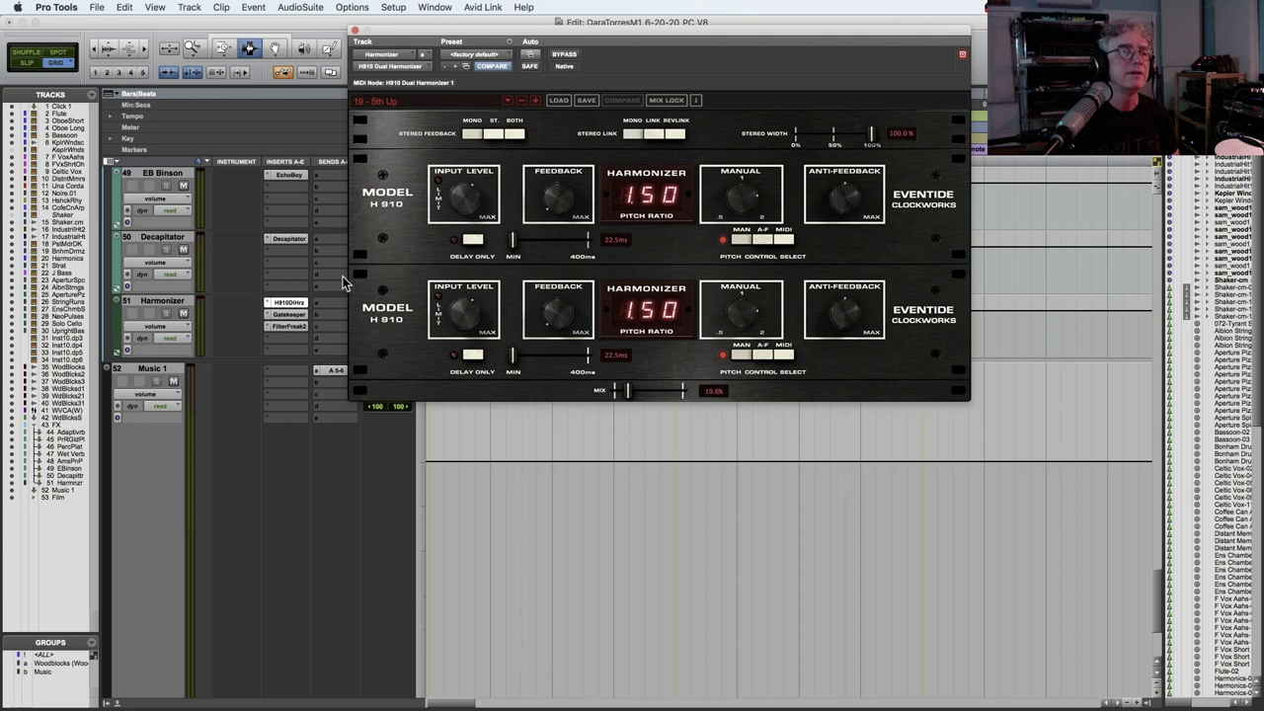
{"action": "left_click", "coordinate": [291, 315]}
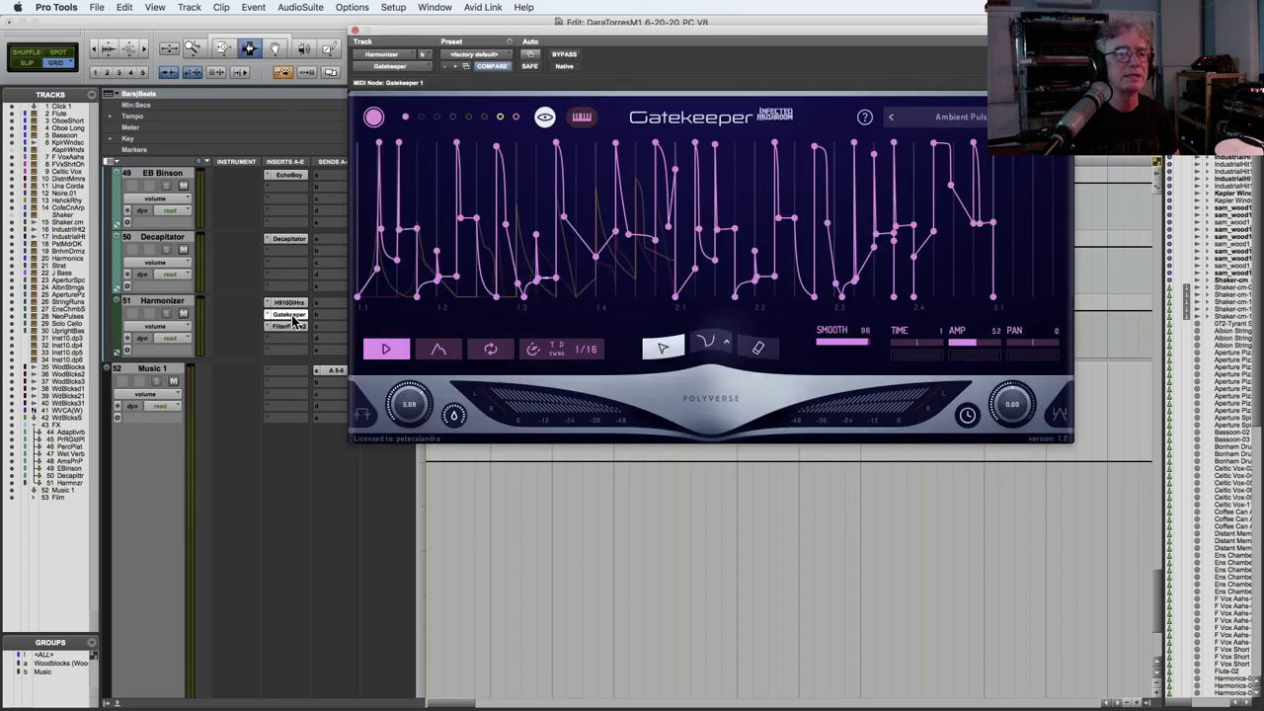
{"action": "left_click", "coordinate": [290, 326]}
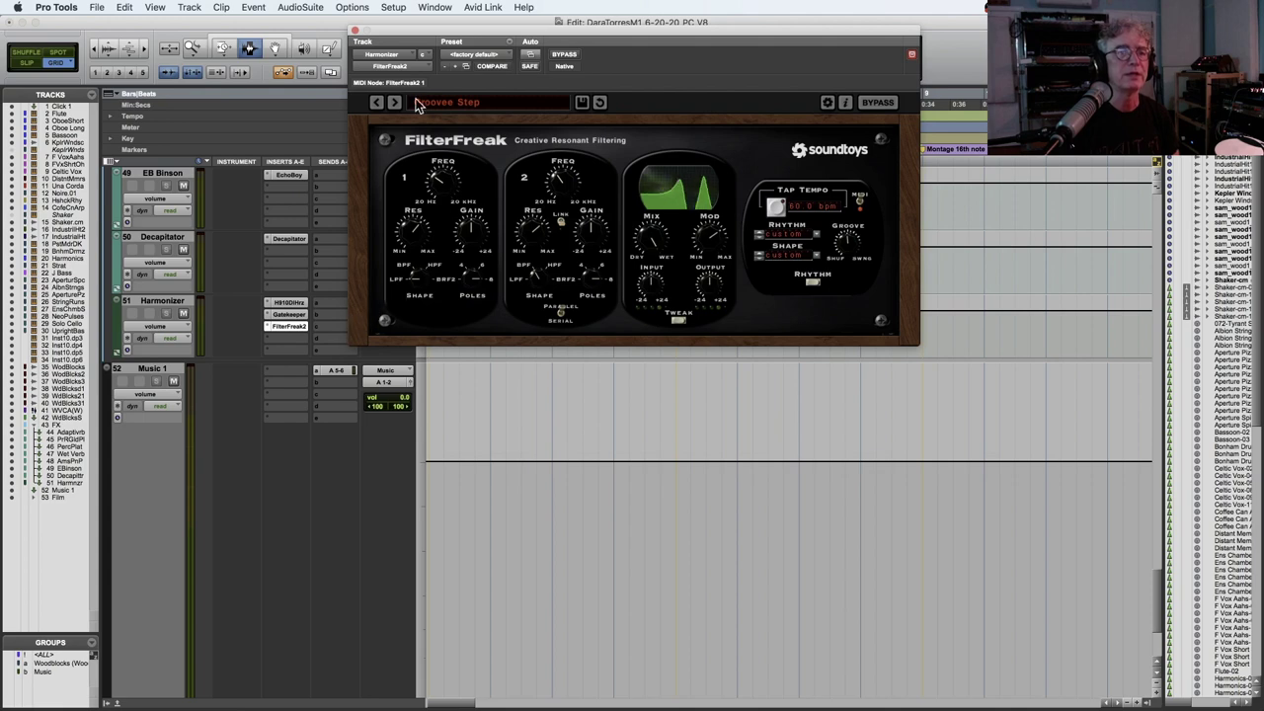
{"action": "left_click", "coordinate": [354, 31]}
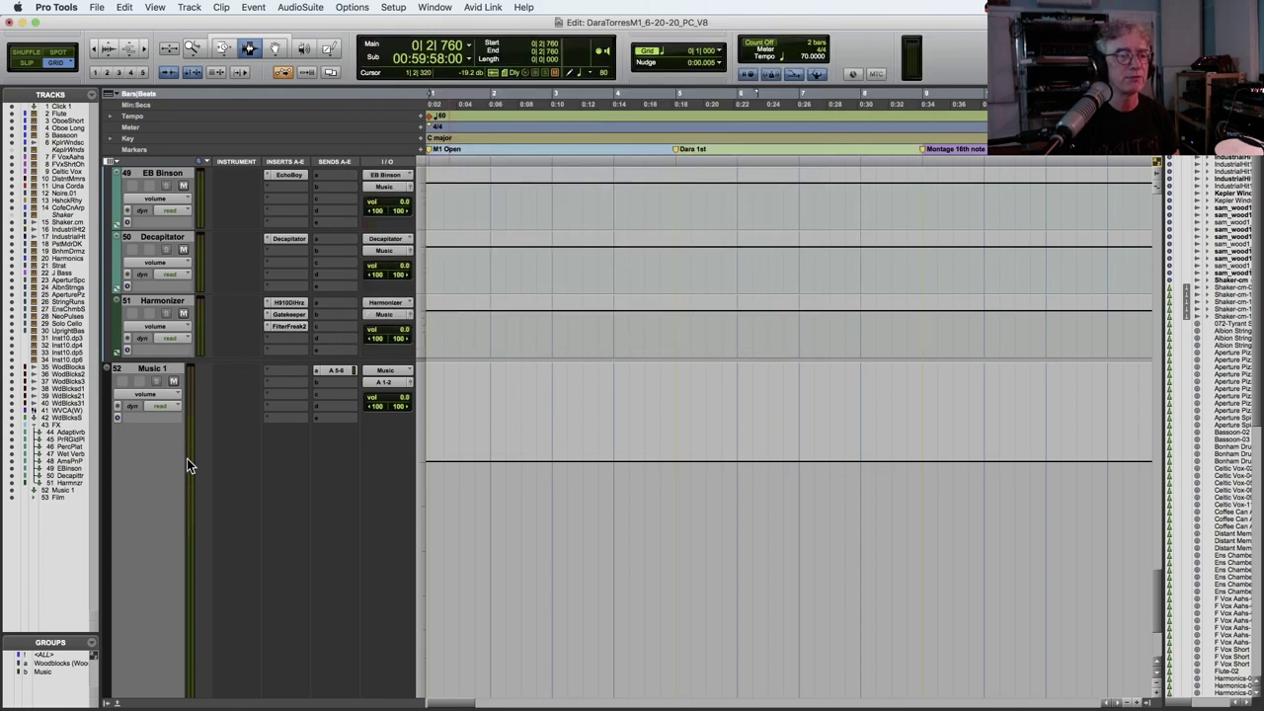
Return to the session's opening, solo the Una Corda track and place the playback position at 1|1|000.
{"action": "scroll", "coordinate": [257, 373], "scroll_direction": "down", "scroll_amount": 3}
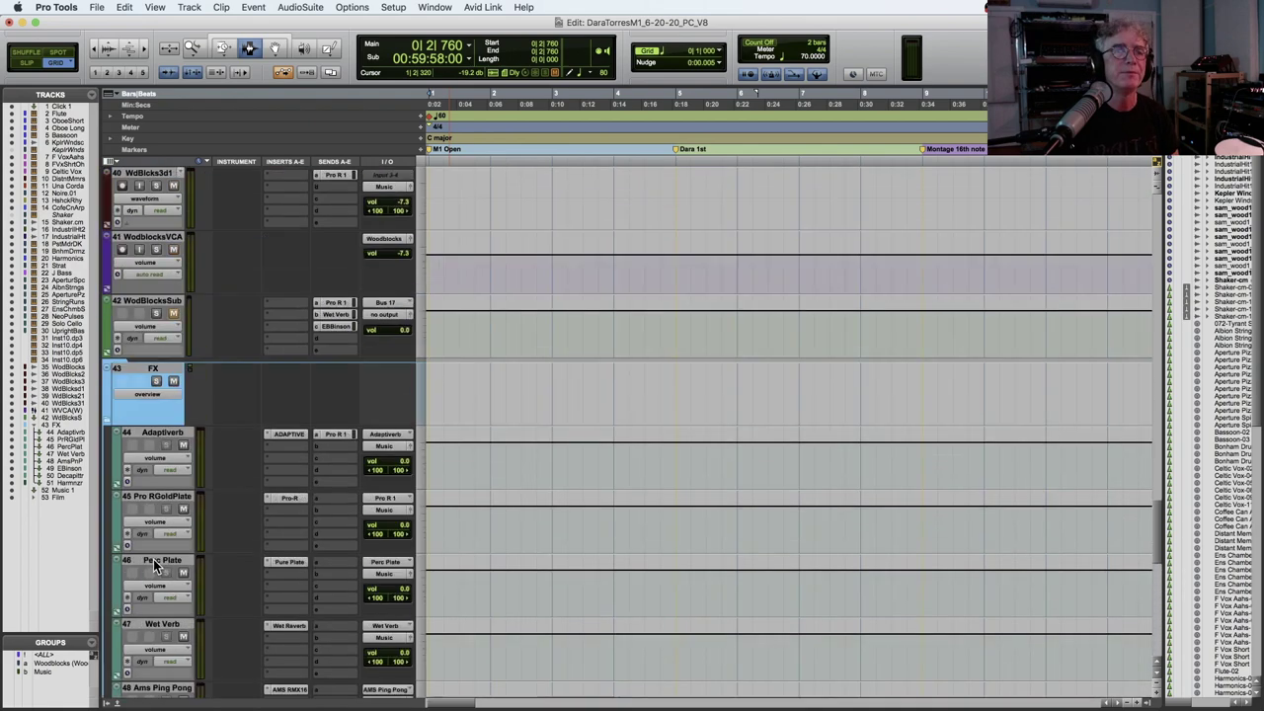
{"action": "key", "text": "super+bracketright"}
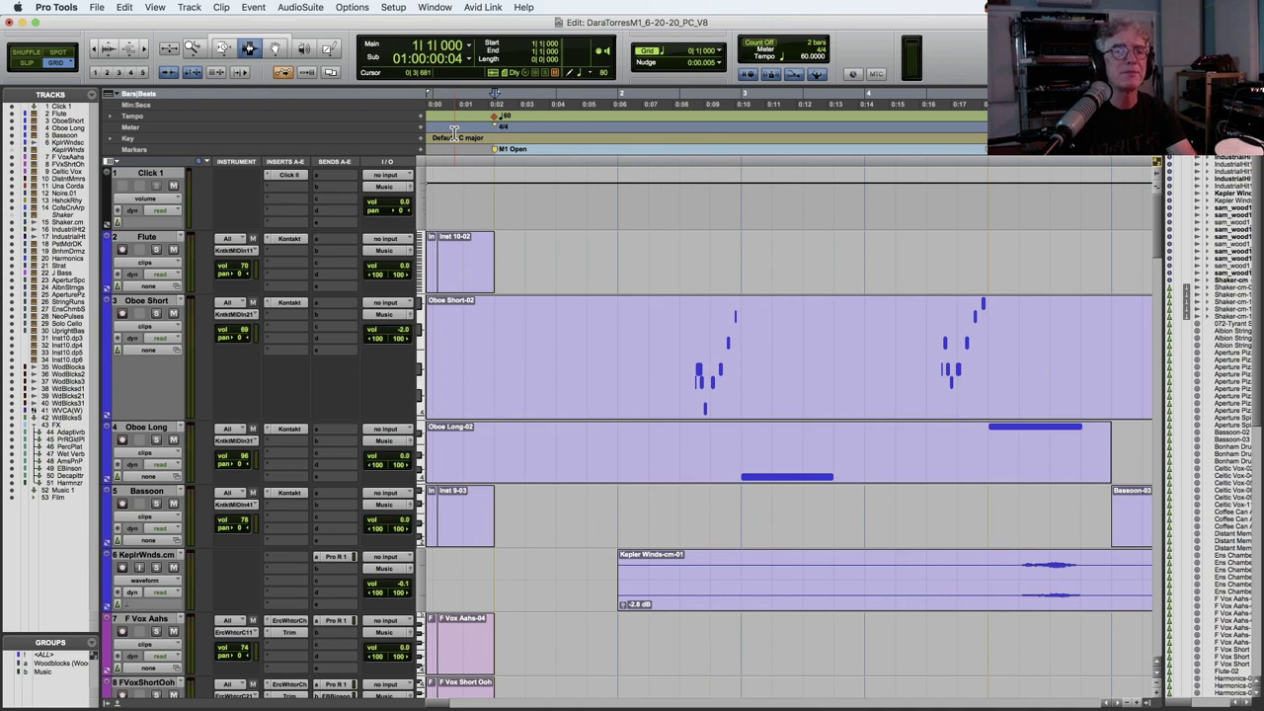
{"action": "left_click", "coordinate": [461, 138]}
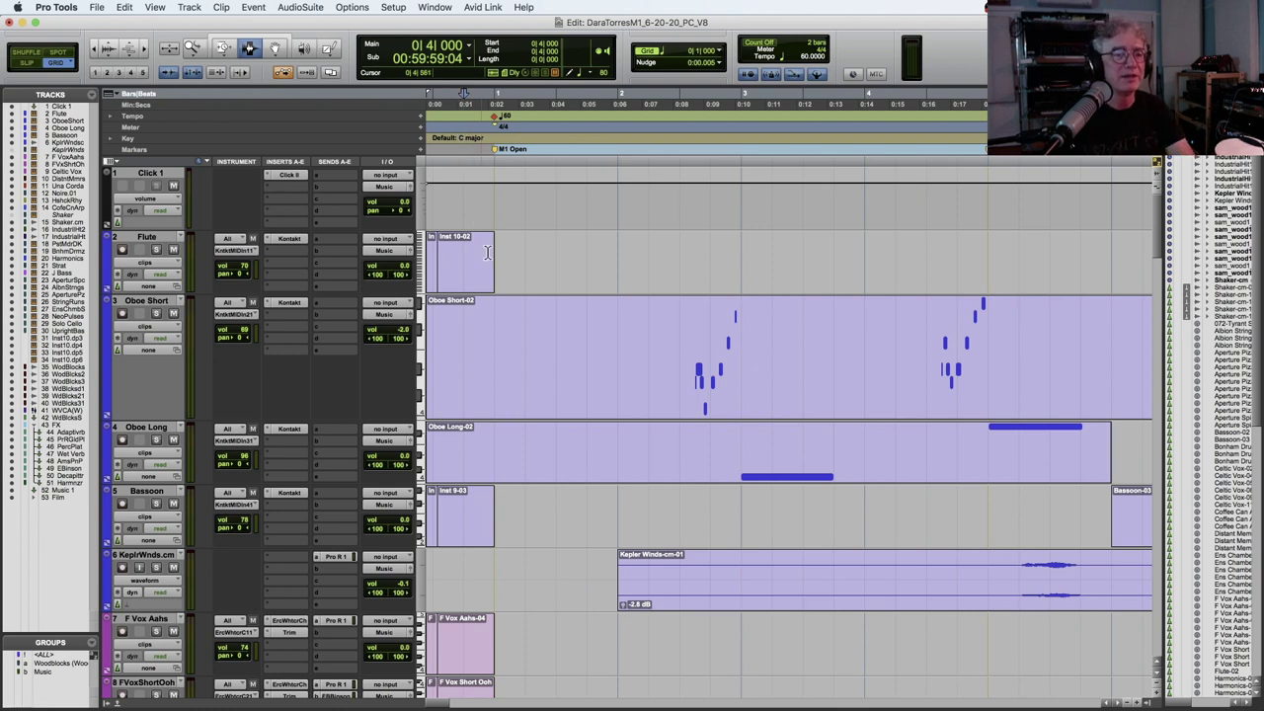
{"action": "scroll", "coordinate": [512, 300], "scroll_direction": "down", "scroll_amount": 5}
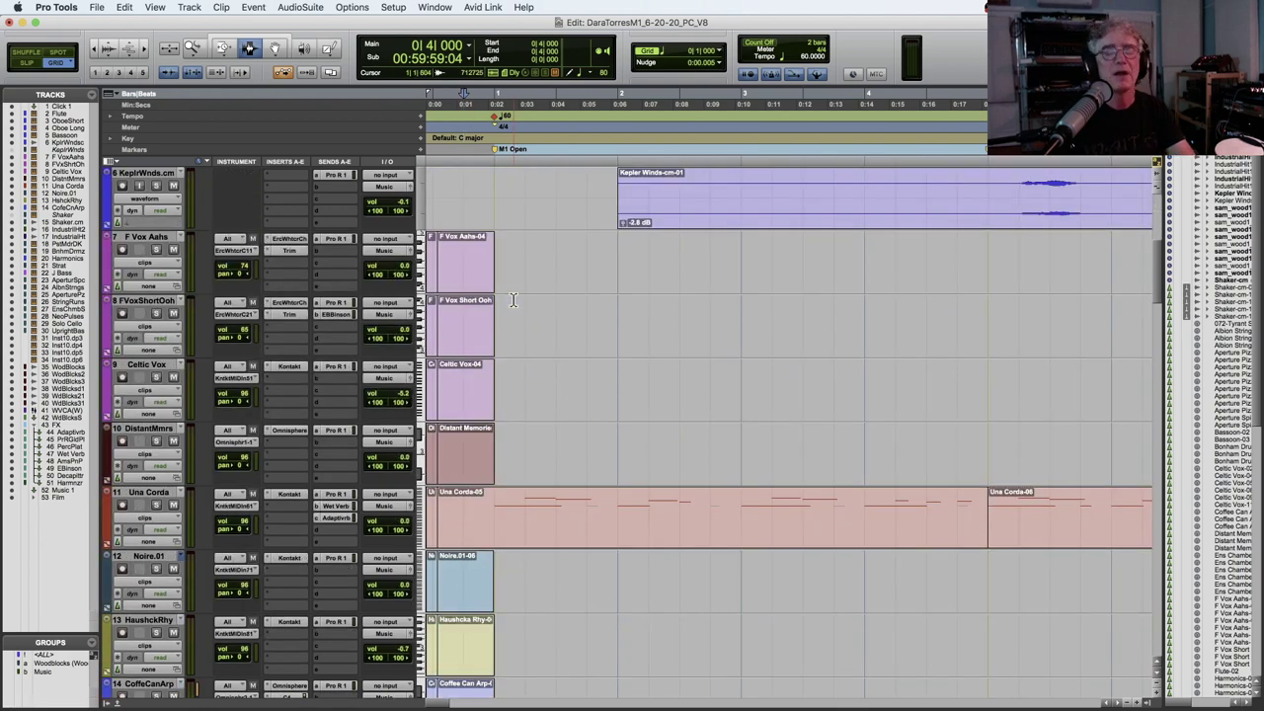
{"action": "left_click", "coordinate": [157, 504]}
{"action": "left_click", "coordinate": [493, 478]}
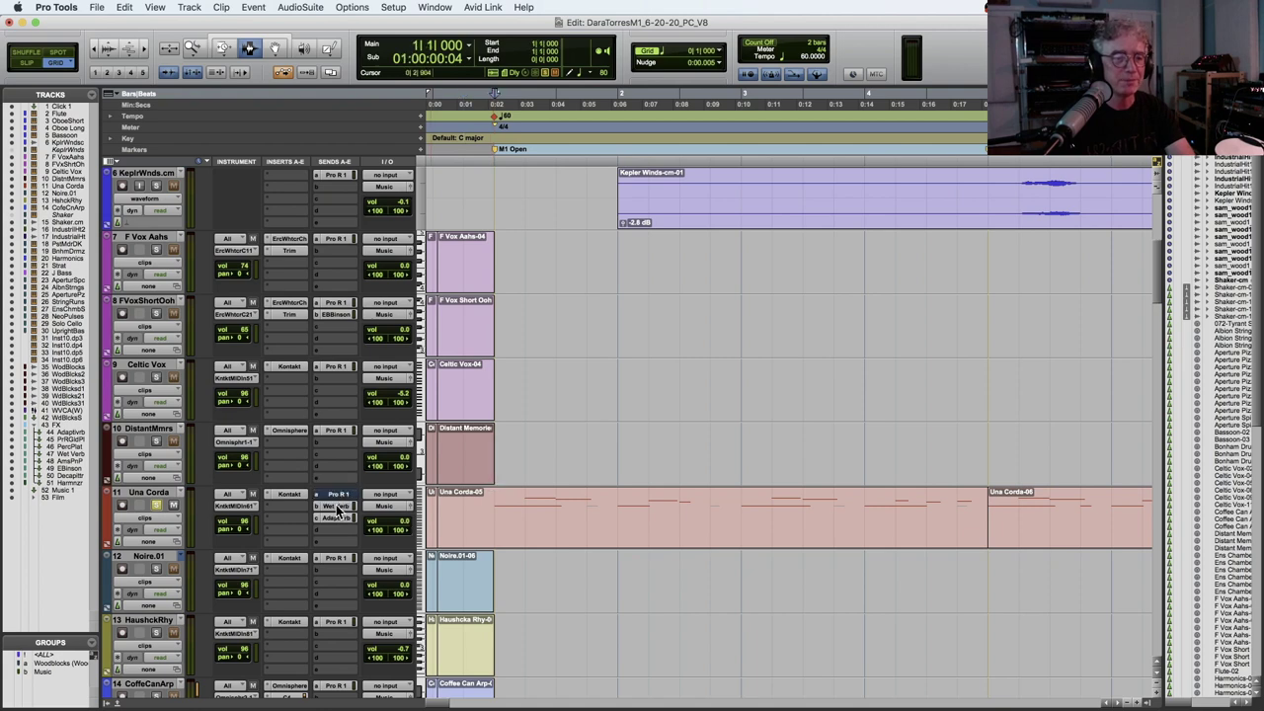
Audition Una Corda with all three of its sends muted, and again with only the Pro R 1 send unmuted.
{"action": "key", "text": "space"}
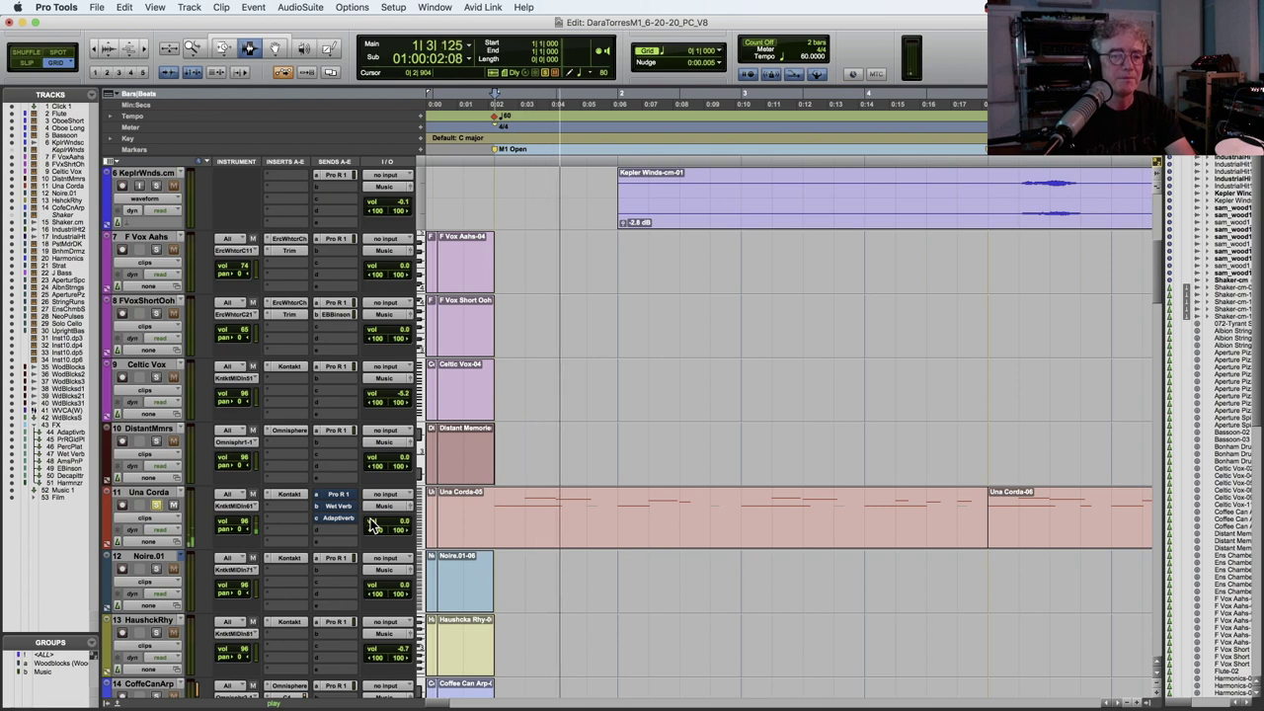
{"action": "key", "text": "space"}
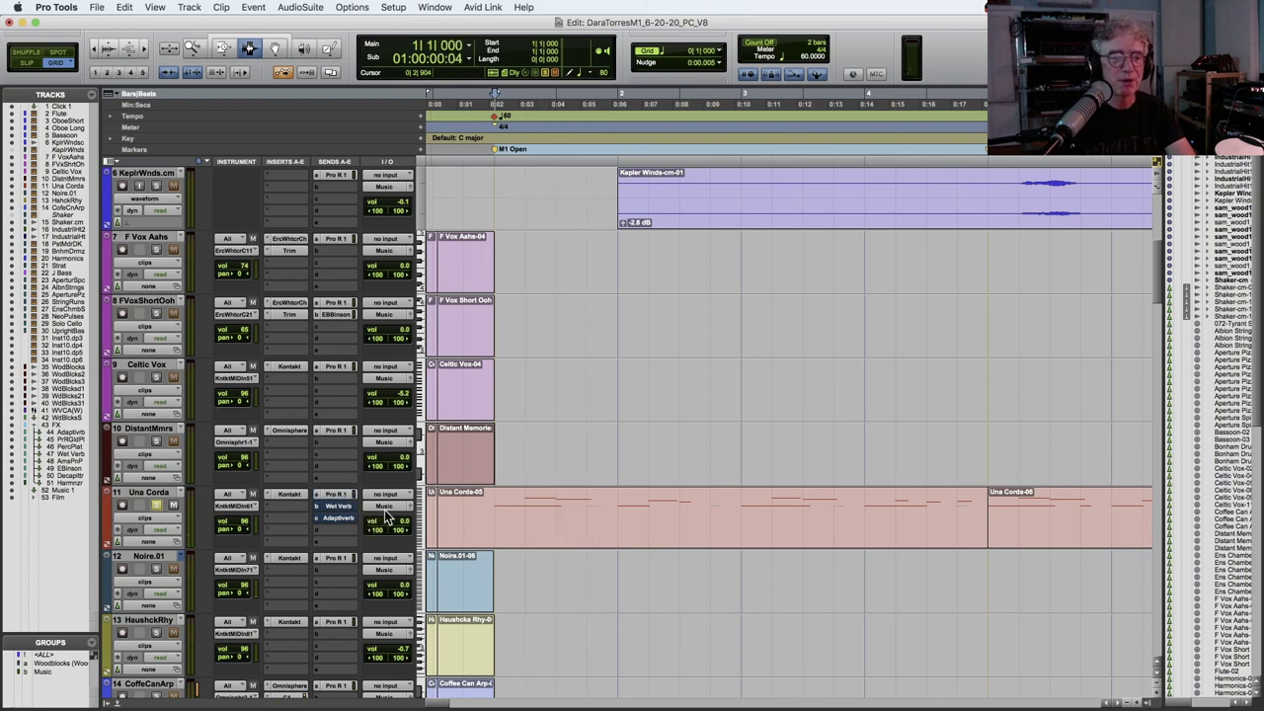
{"action": "key", "text": "space"}
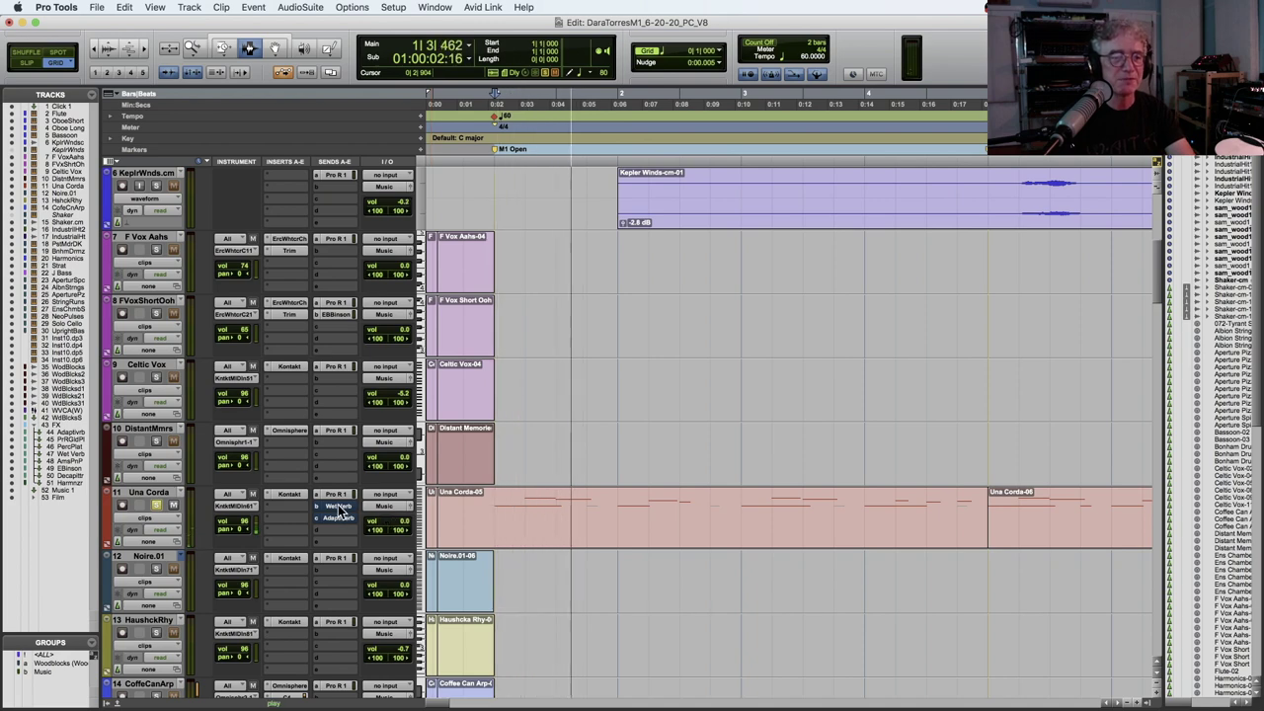
{"action": "key", "text": "space"}
Unmute Una Corda's Wet Verb send, open its send fader window and audition the track.
{"action": "scroll", "coordinate": [339, 511], "scroll_direction": "down", "scroll_amount": 2}
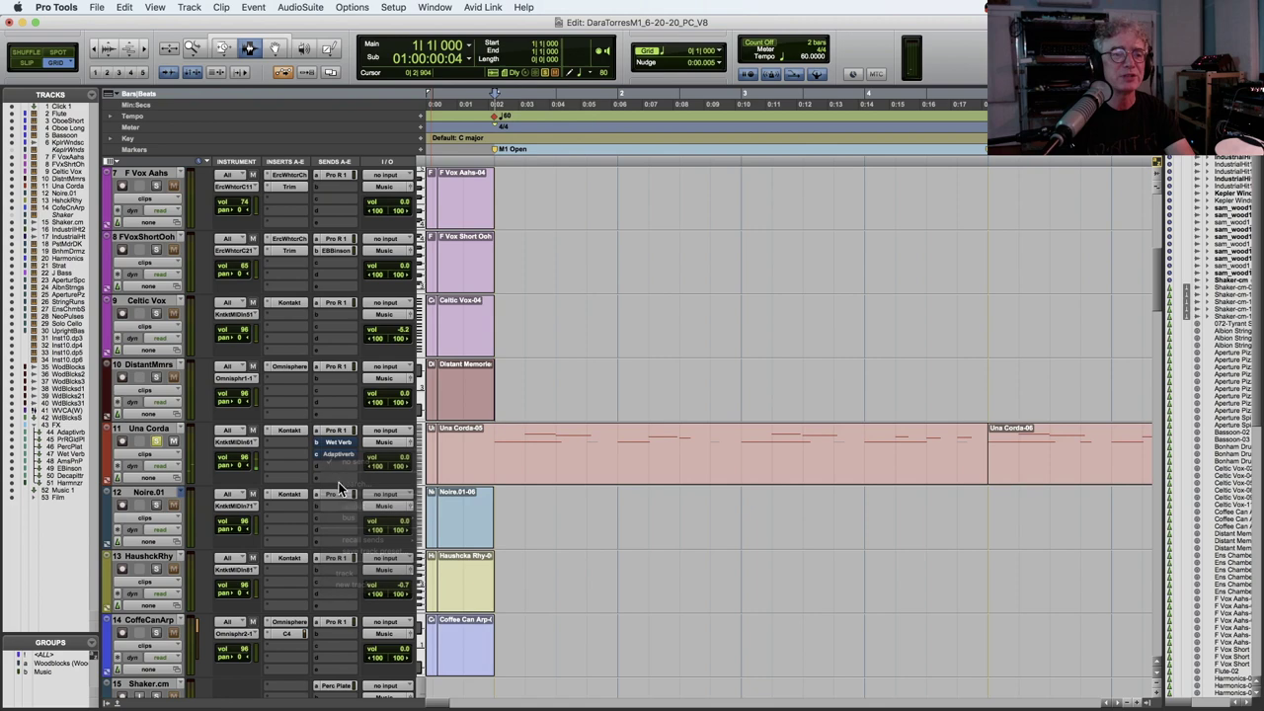
{"action": "left_click", "coordinate": [335, 443]}
{"action": "left_click", "coordinate": [335, 444]}
{"action": "key", "text": "space"}
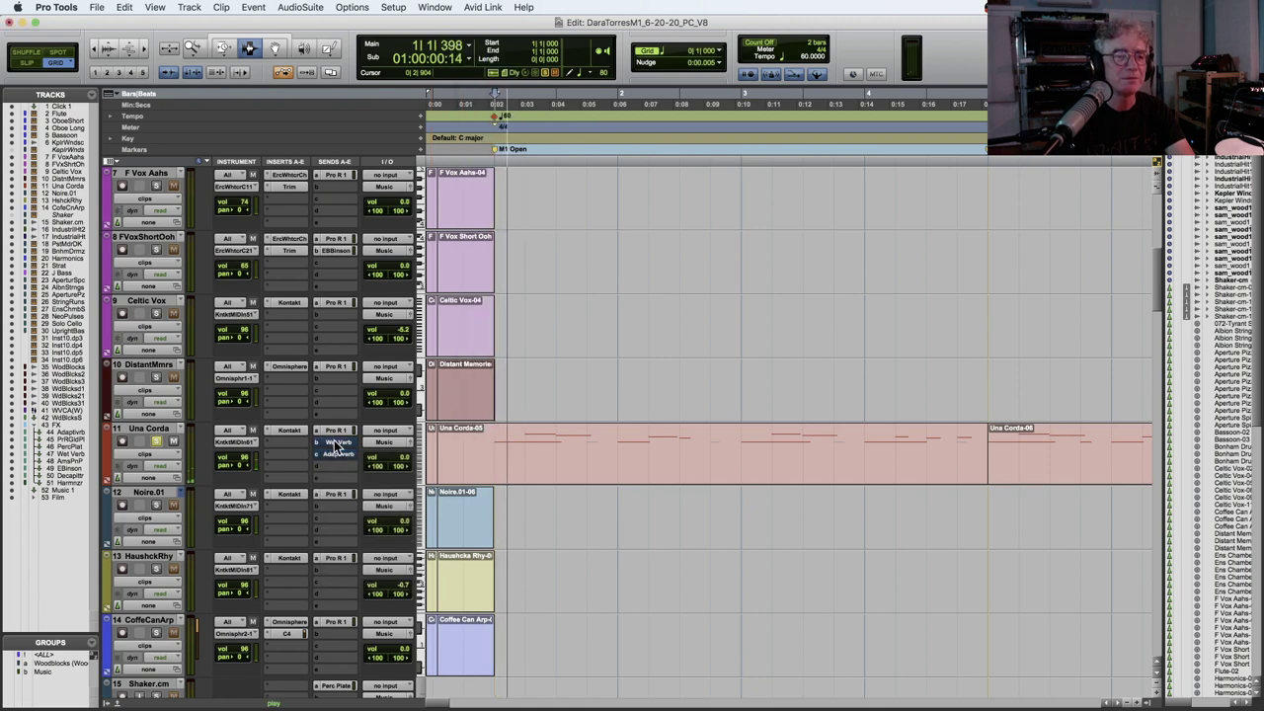
{"action": "left_click", "coordinate": [335, 443]}
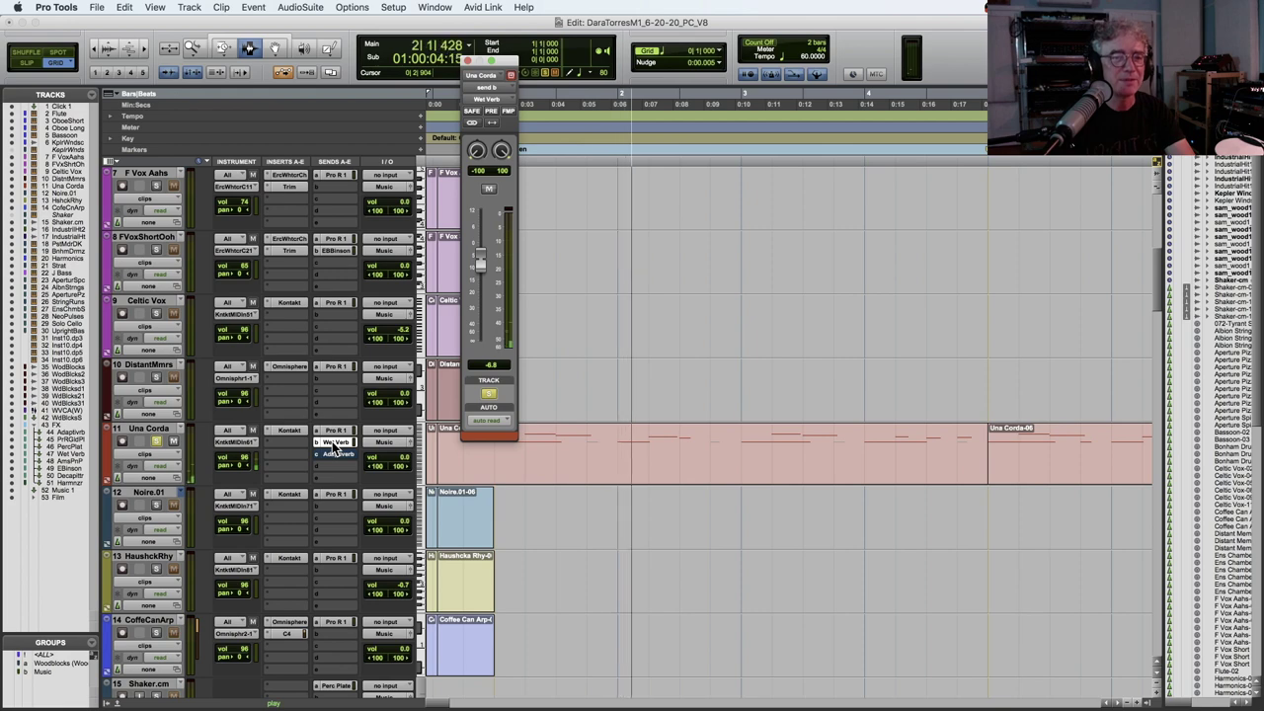
{"action": "key", "text": "space"}
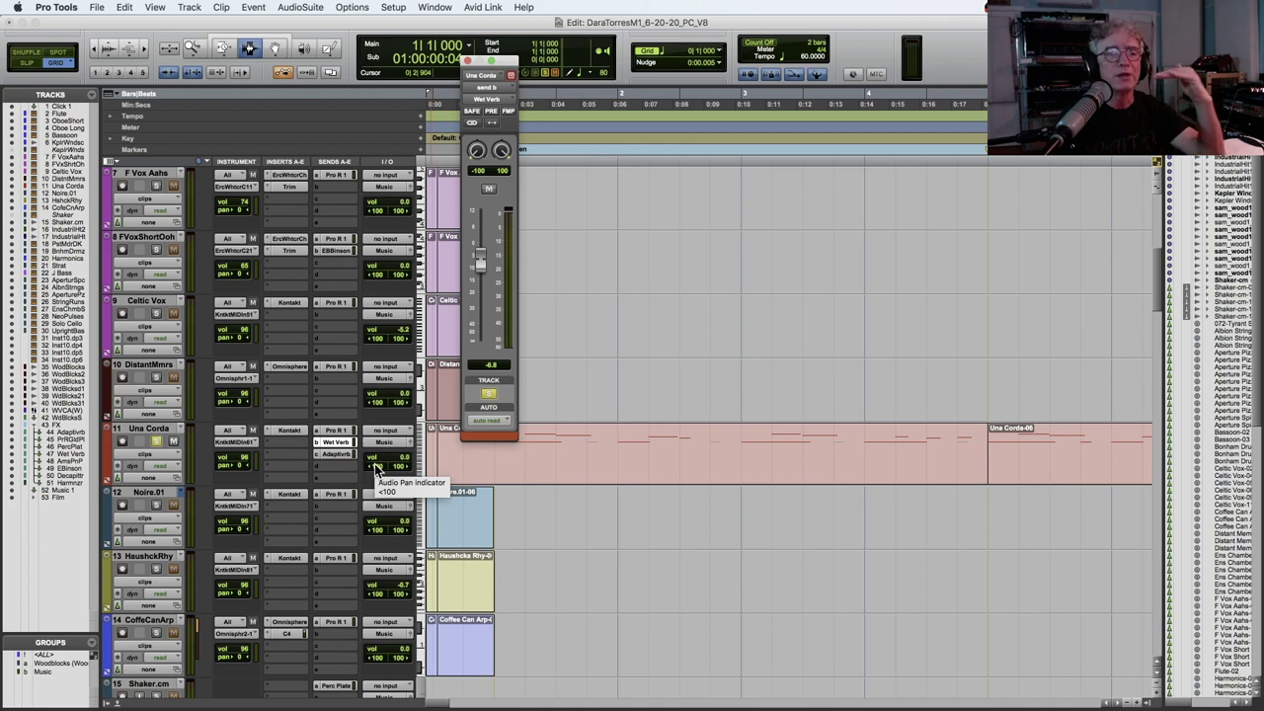
Audition Una Corda from bar 1 with the Pro R 1, Wet Verb and Adaptiverb sends all unmuted.
{"action": "key", "text": "space"}
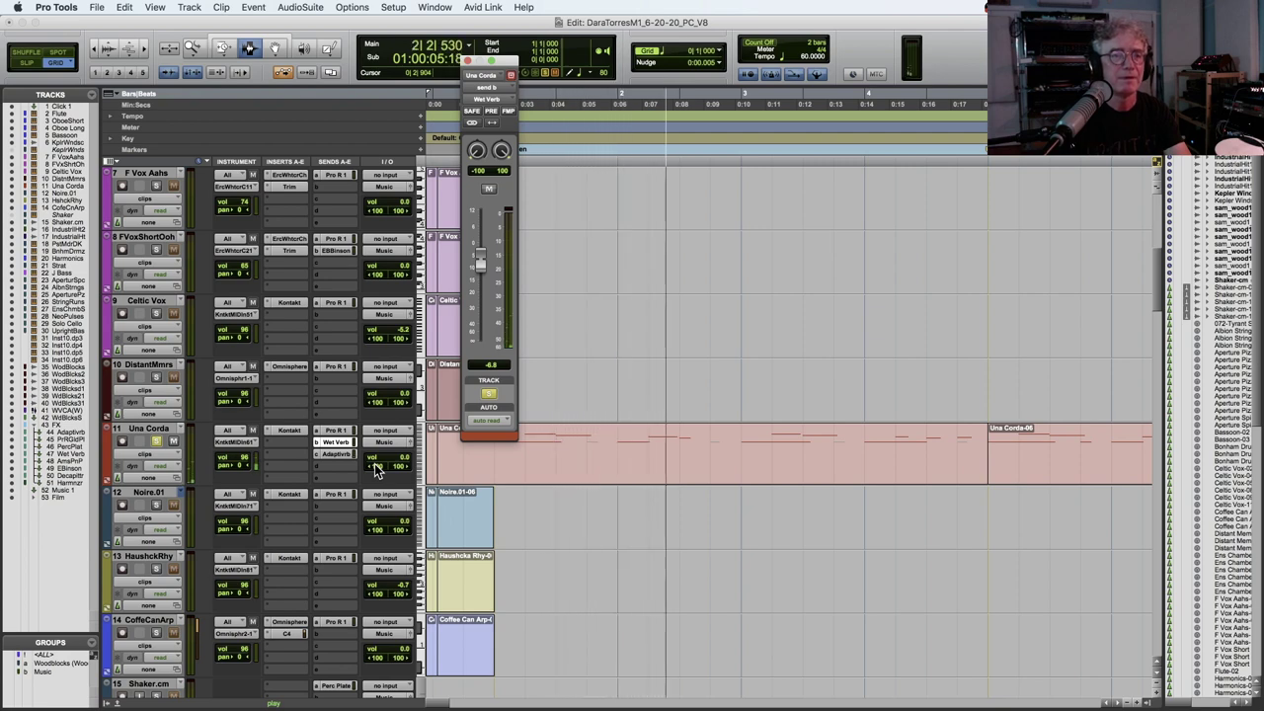
{"action": "key", "text": "space"}
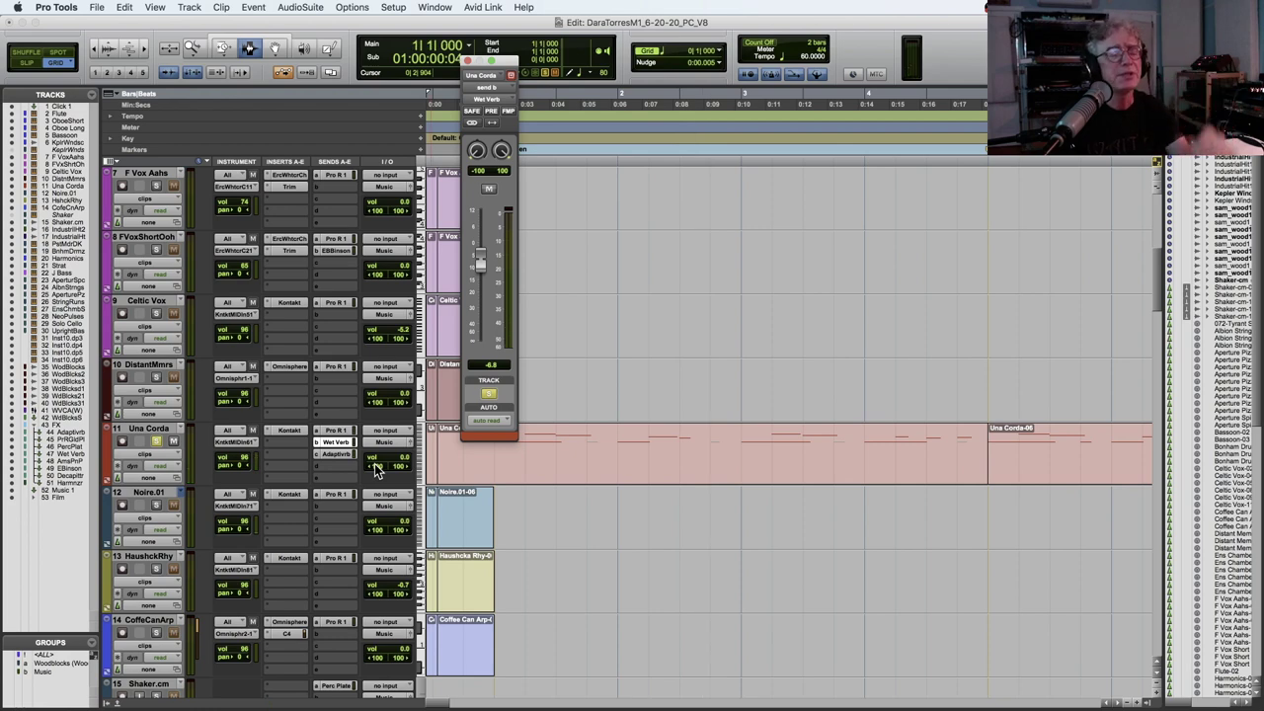
{"action": "key", "text": "space"}
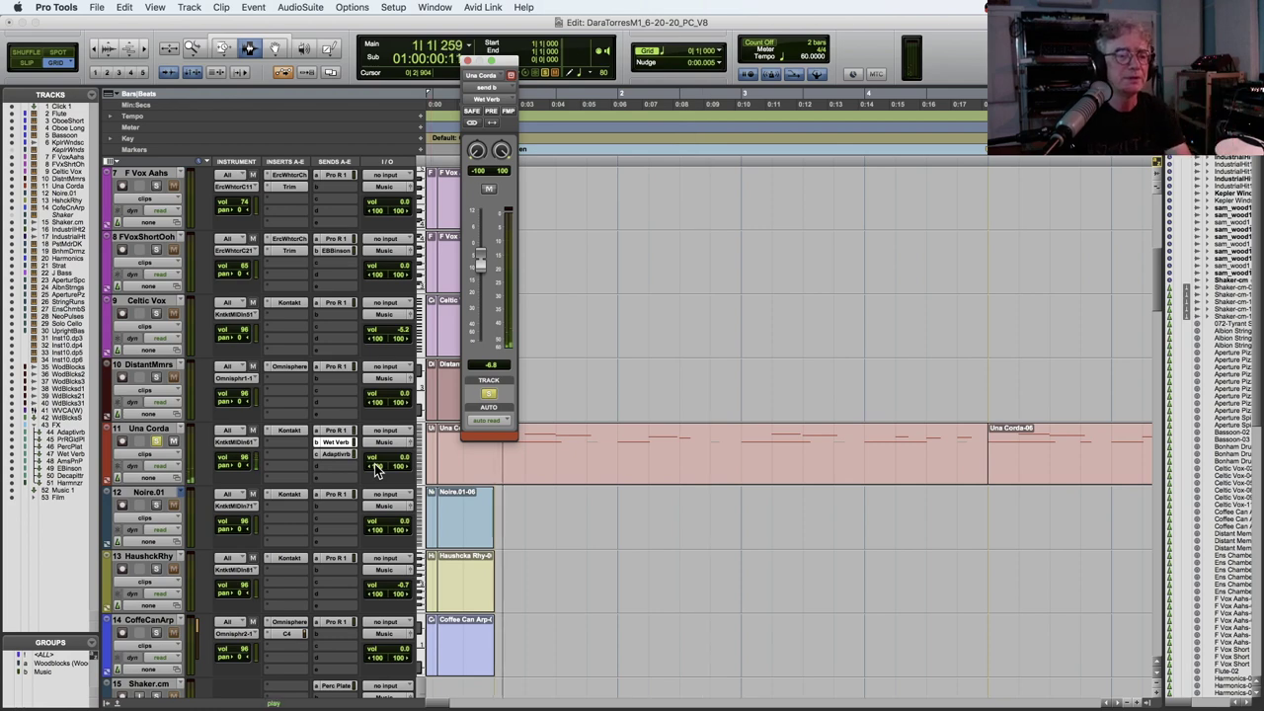
Stop playback and open the ADAPTIVERB plug-in on the Adaptiverb return in the FX folder.
{"action": "scroll", "coordinate": [375, 468], "scroll_direction": "down", "scroll_amount": 6}
{"action": "scroll", "coordinate": [374, 463], "scroll_direction": "down", "scroll_amount": 5}
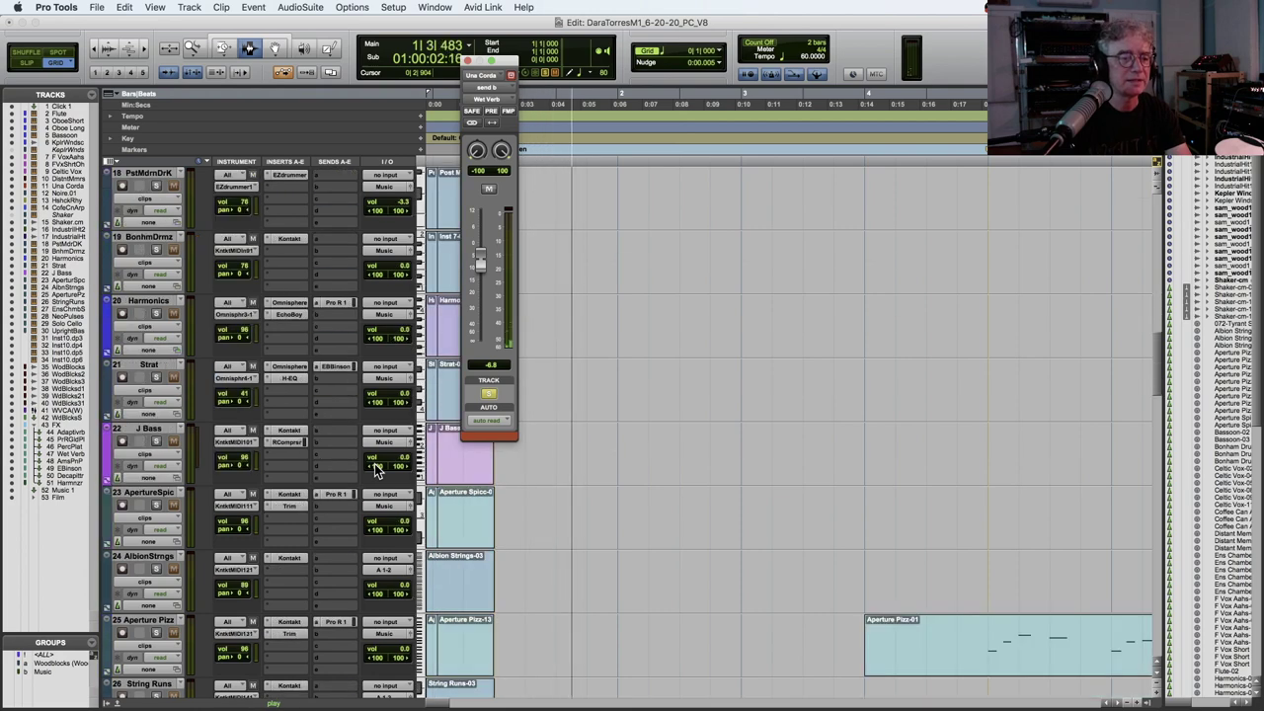
{"action": "scroll", "coordinate": [374, 463], "scroll_direction": "down", "scroll_amount": 3}
{"action": "key", "text": "space"}
{"action": "scroll", "coordinate": [374, 469], "scroll_direction": "down", "scroll_amount": 8}
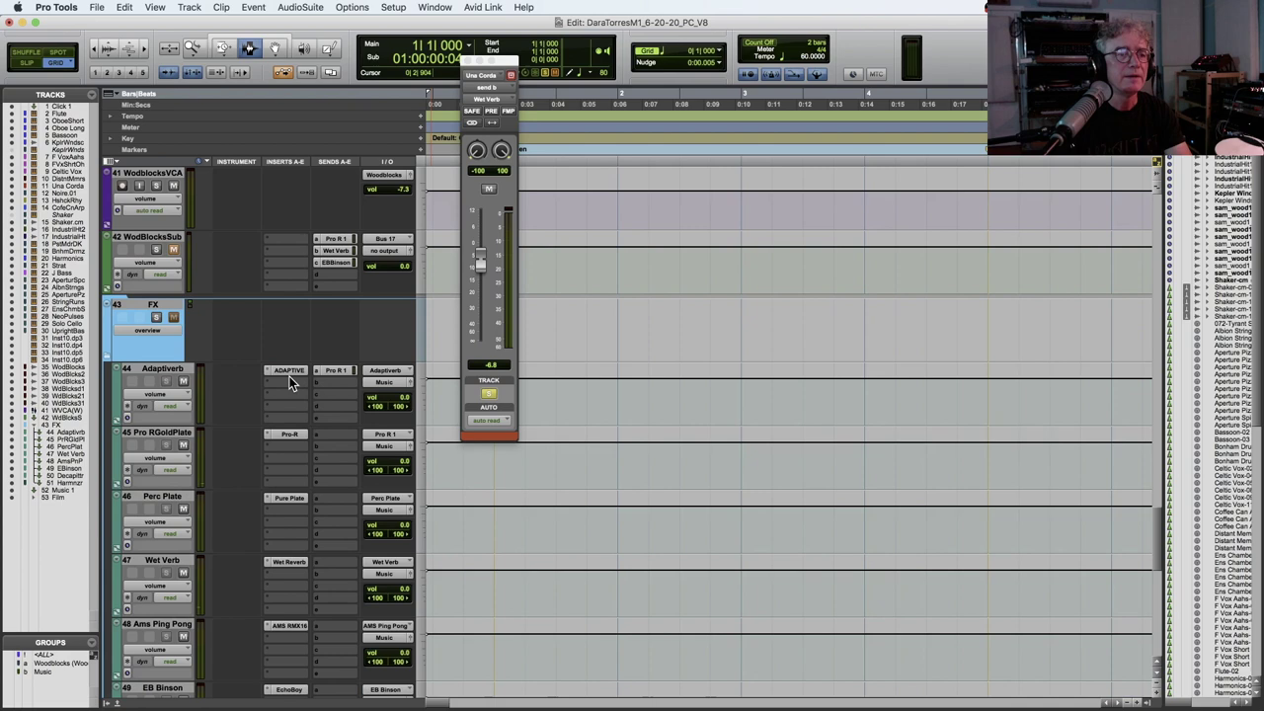
{"action": "left_click", "coordinate": [289, 372]}
{"action": "scroll", "coordinate": [292, 370], "scroll_direction": "down", "scroll_amount": 1}
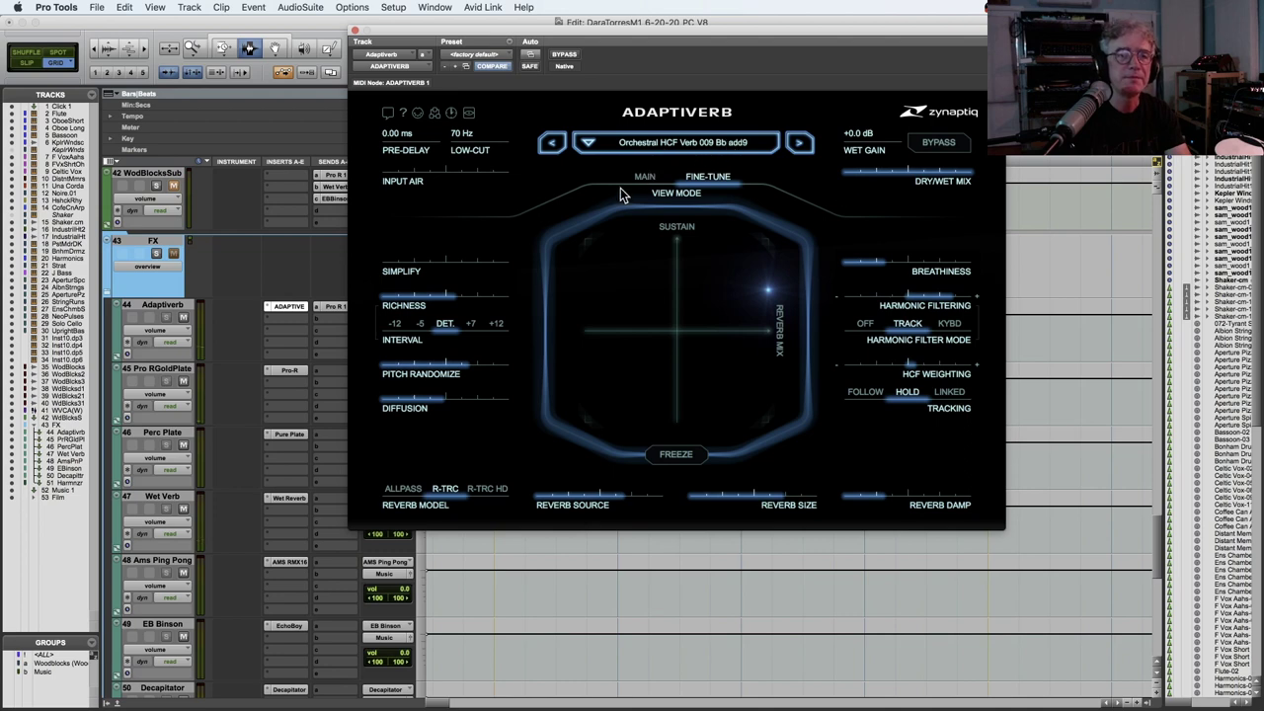
Examine the ADAPTIVERB plug-in's richness, reverb source and breathiness settings and close its window.
{"action": "mouse_move", "coordinate": [477, 294]}
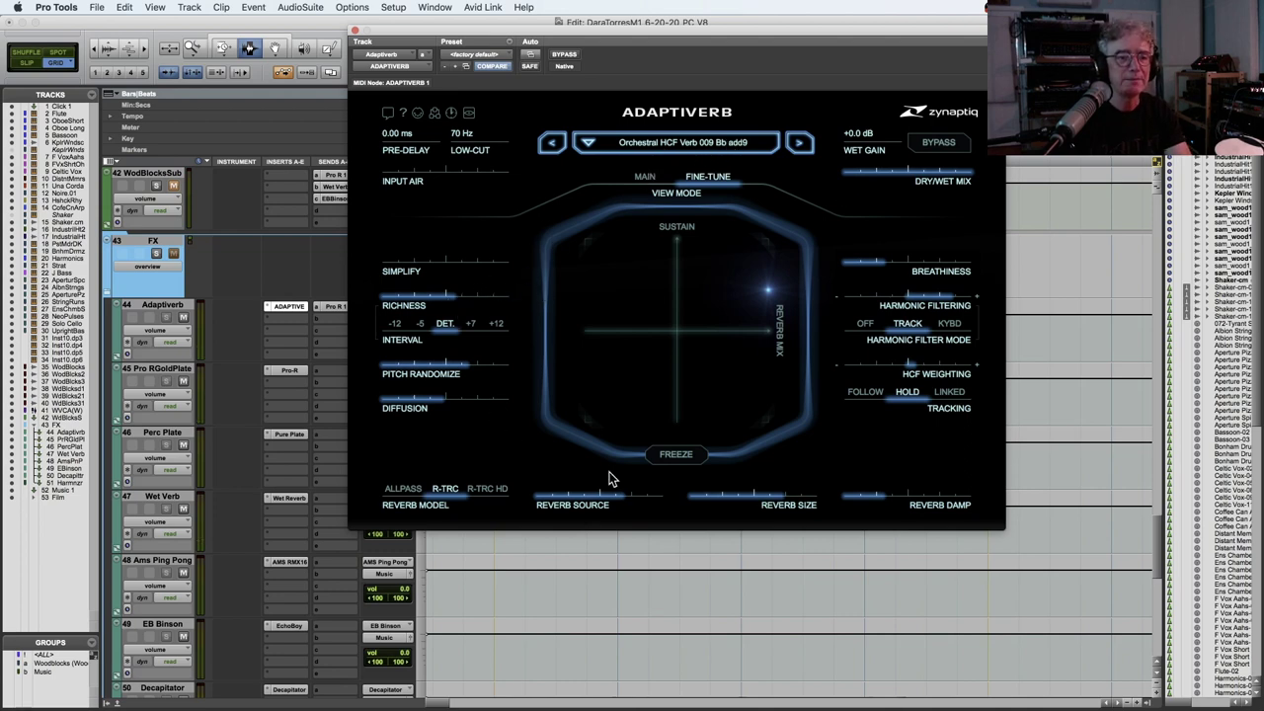
{"action": "mouse_move", "coordinate": [624, 499]}
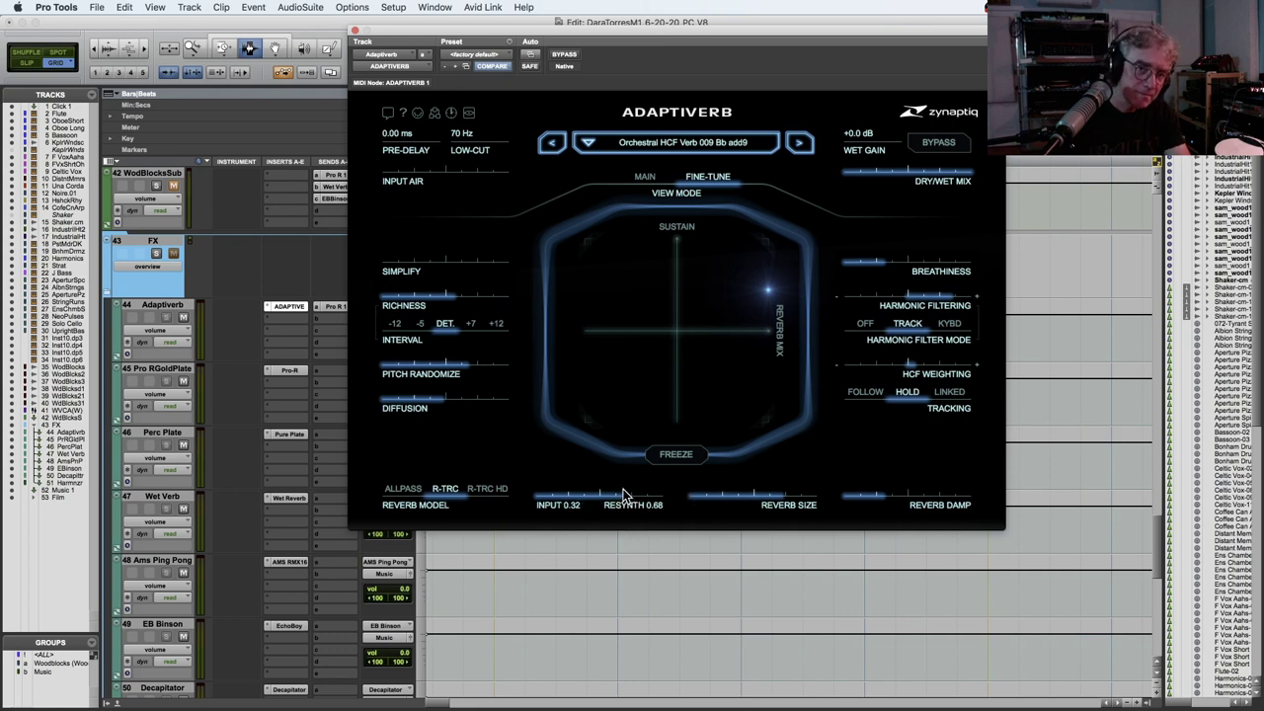
{"action": "mouse_move", "coordinate": [887, 265]}
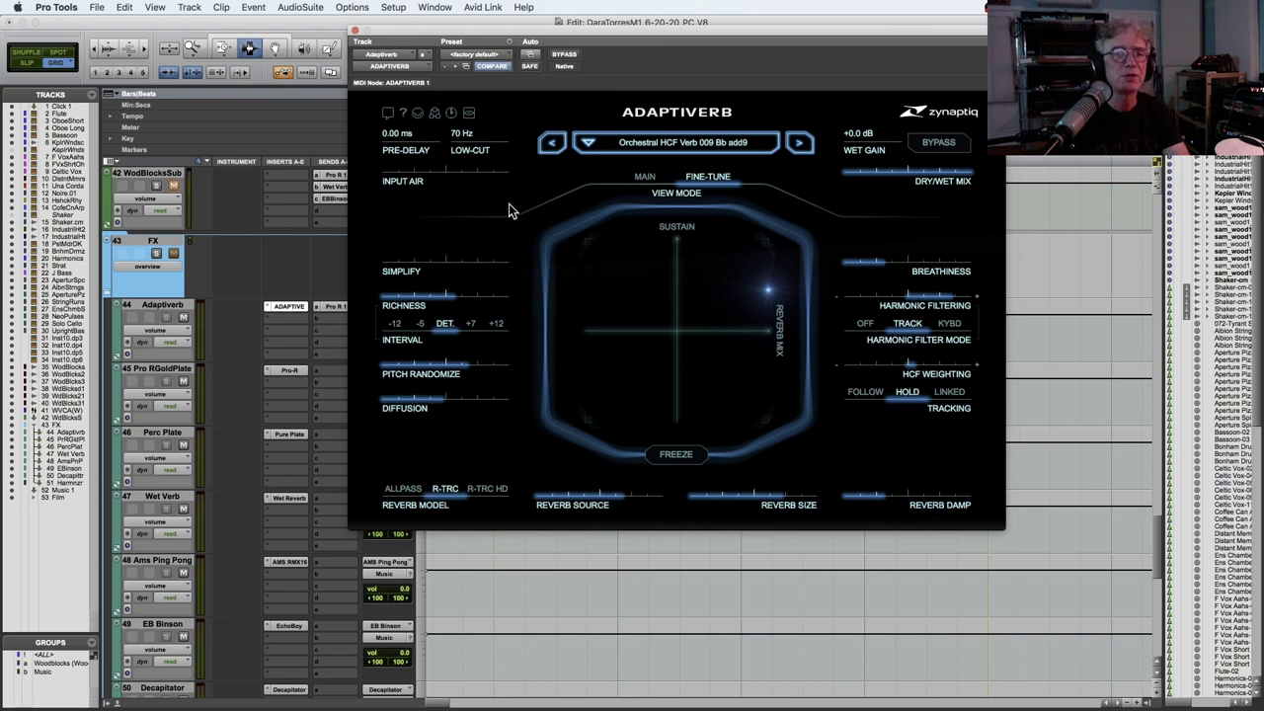
{"action": "left_click", "coordinate": [357, 33]}
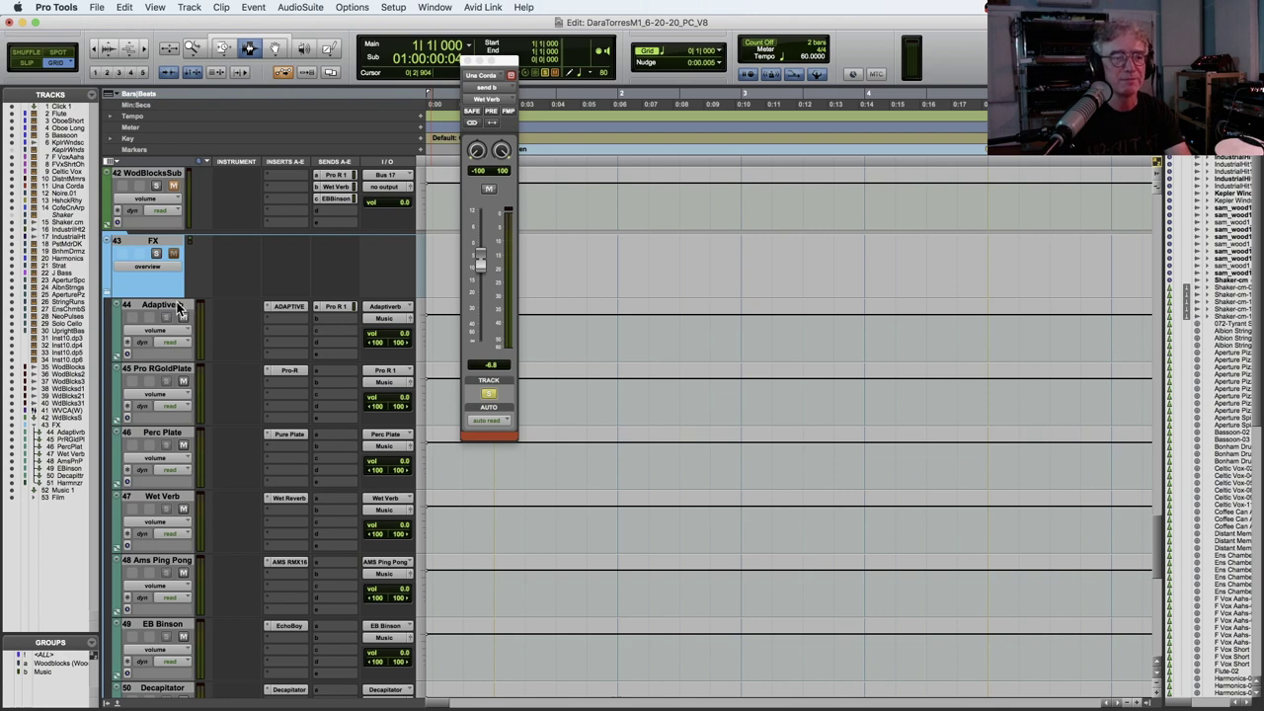
Close Una Corda's Wet Verb send window and return to the beginning of the track list.
{"action": "scroll", "coordinate": [179, 308], "scroll_direction": "up", "scroll_amount": 15}
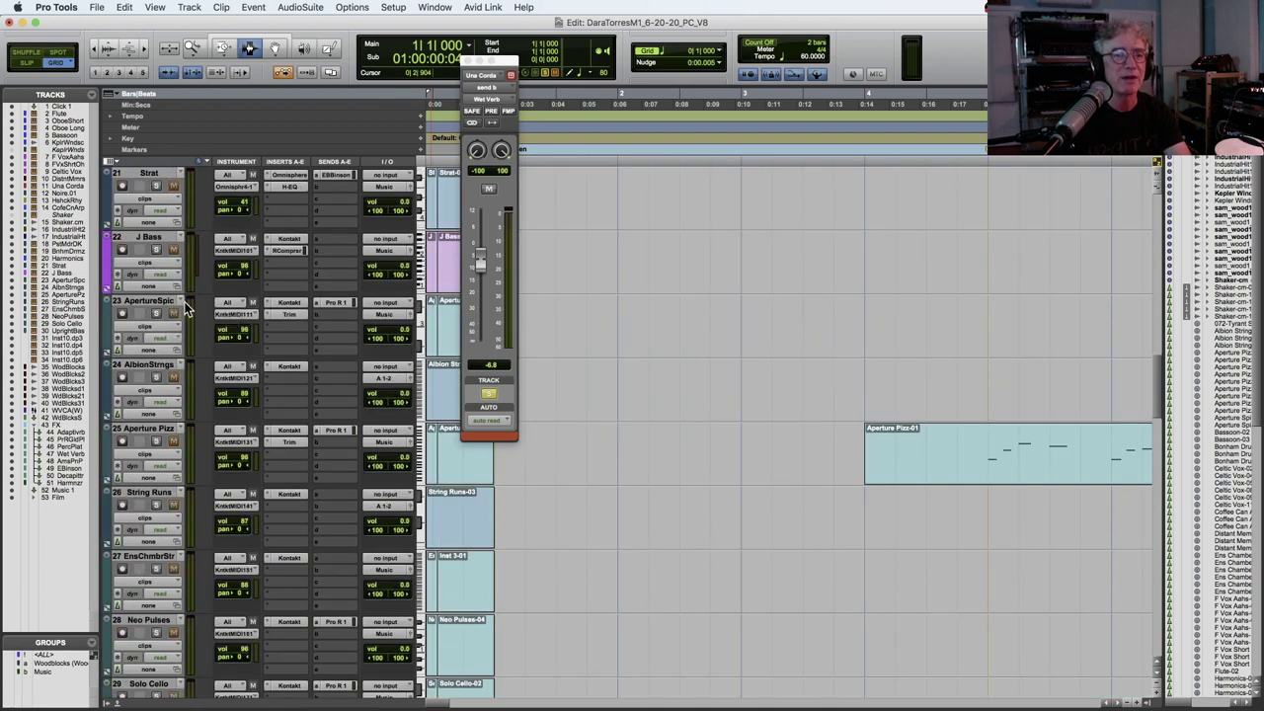
{"action": "left_click", "coordinate": [469, 63]}
{"action": "scroll", "coordinate": [492, 267], "scroll_direction": "up", "scroll_amount": 8}
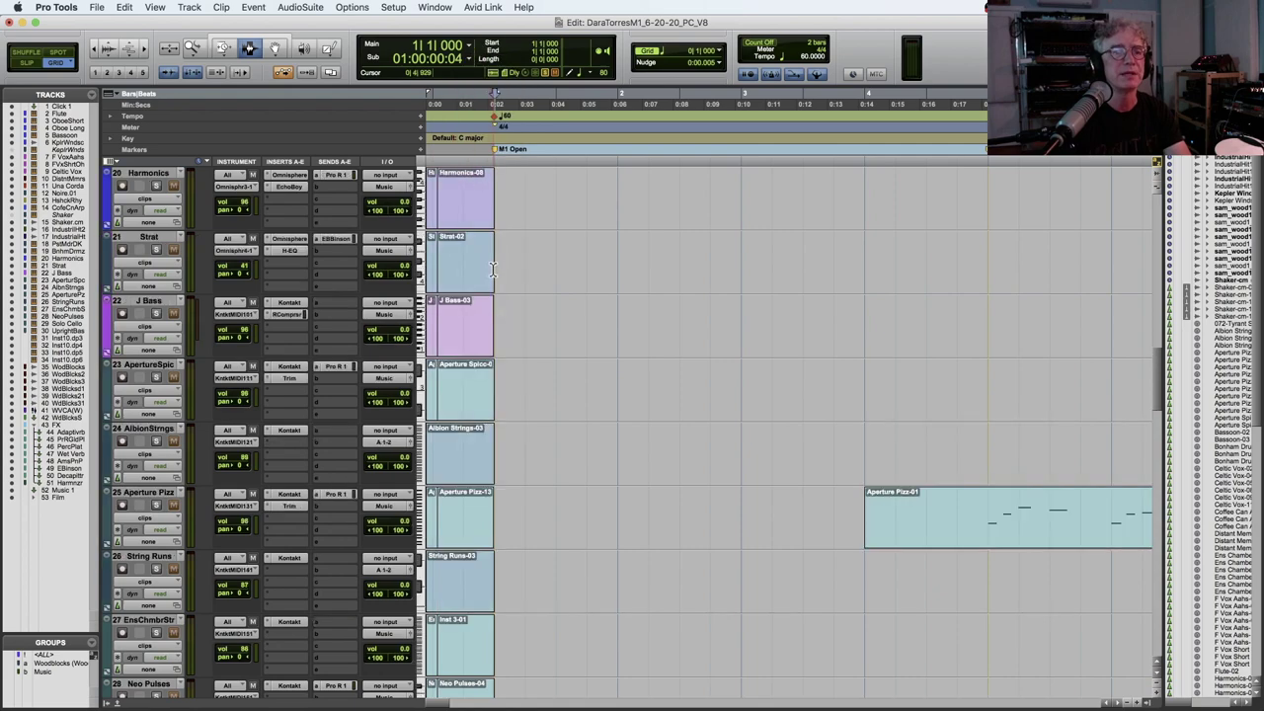
{"action": "scroll", "coordinate": [492, 267], "scroll_direction": "up", "scroll_amount": 8}
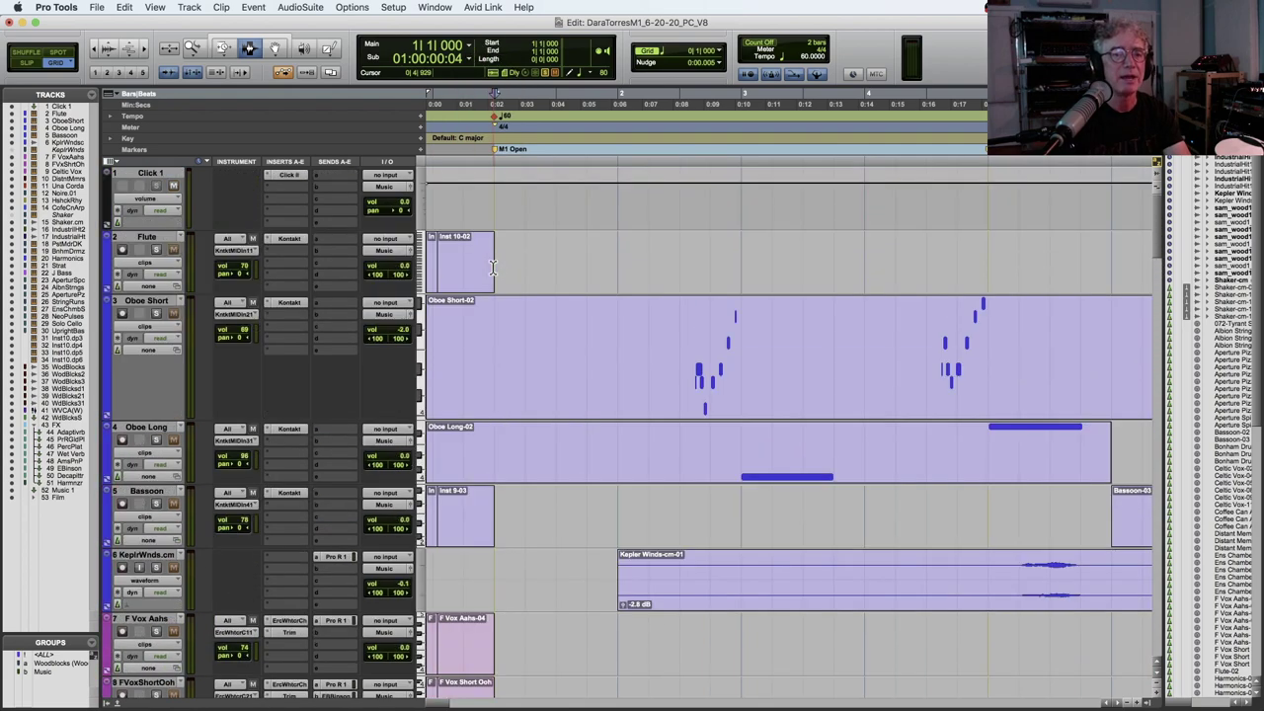
Audition the session's opening from 1|1|000 with the oboe, bassoon and Kepler Winds tracks in view.
{"action": "scroll", "coordinate": [491, 267], "scroll_direction": "down", "scroll_amount": 2}
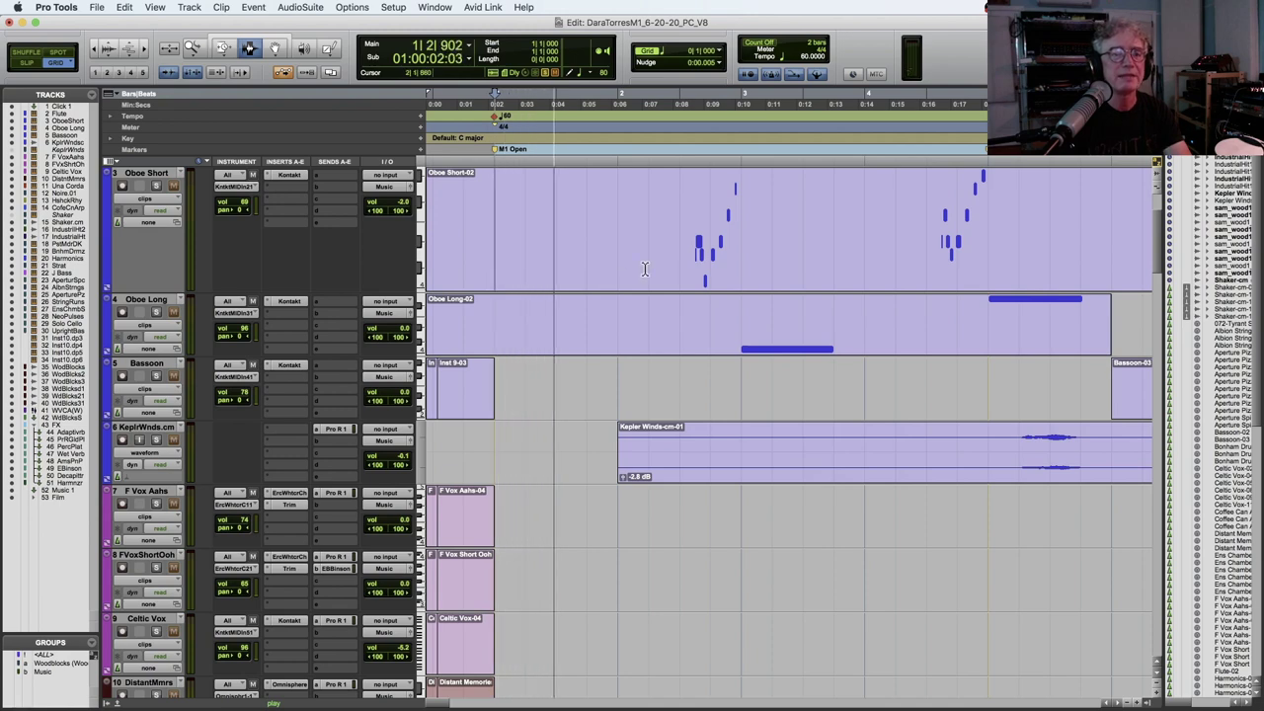
{"action": "key", "text": "super+bracketright"}
{"action": "key", "text": "super+bracketleft"}
{"action": "scroll", "coordinate": [645, 269], "scroll_direction": "right", "scroll_amount": 2}
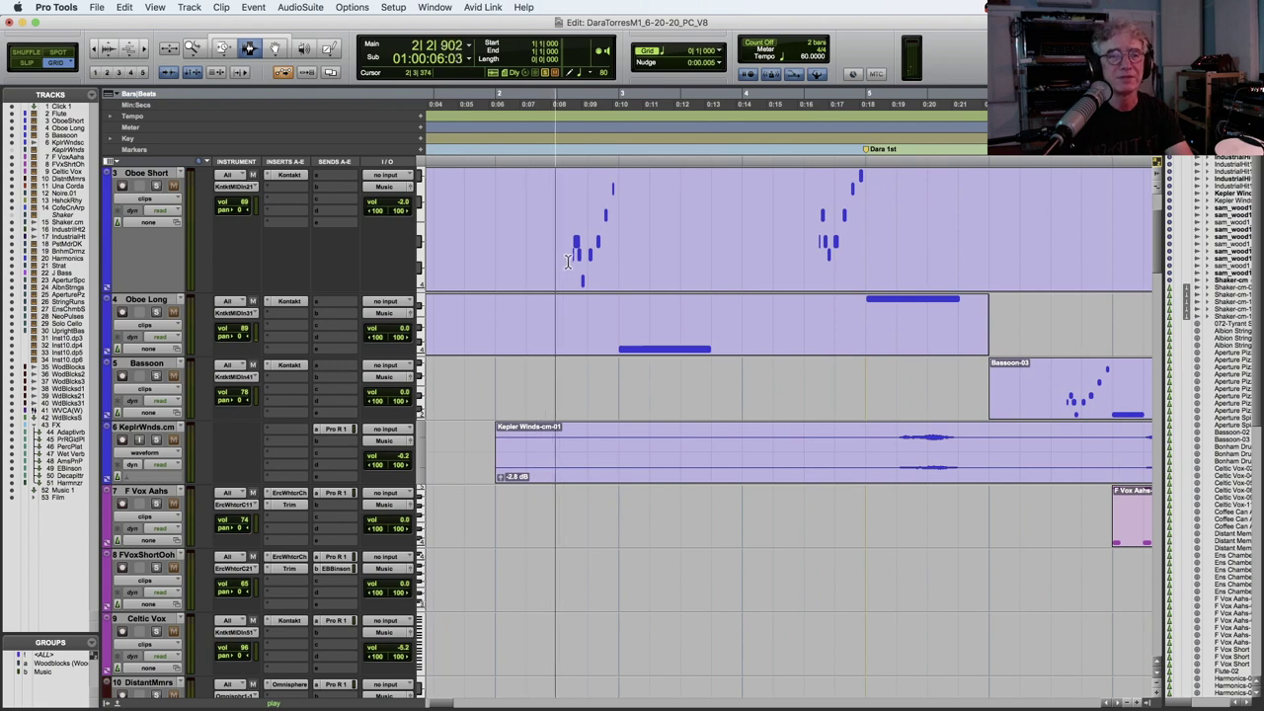
{"action": "key", "text": "space"}
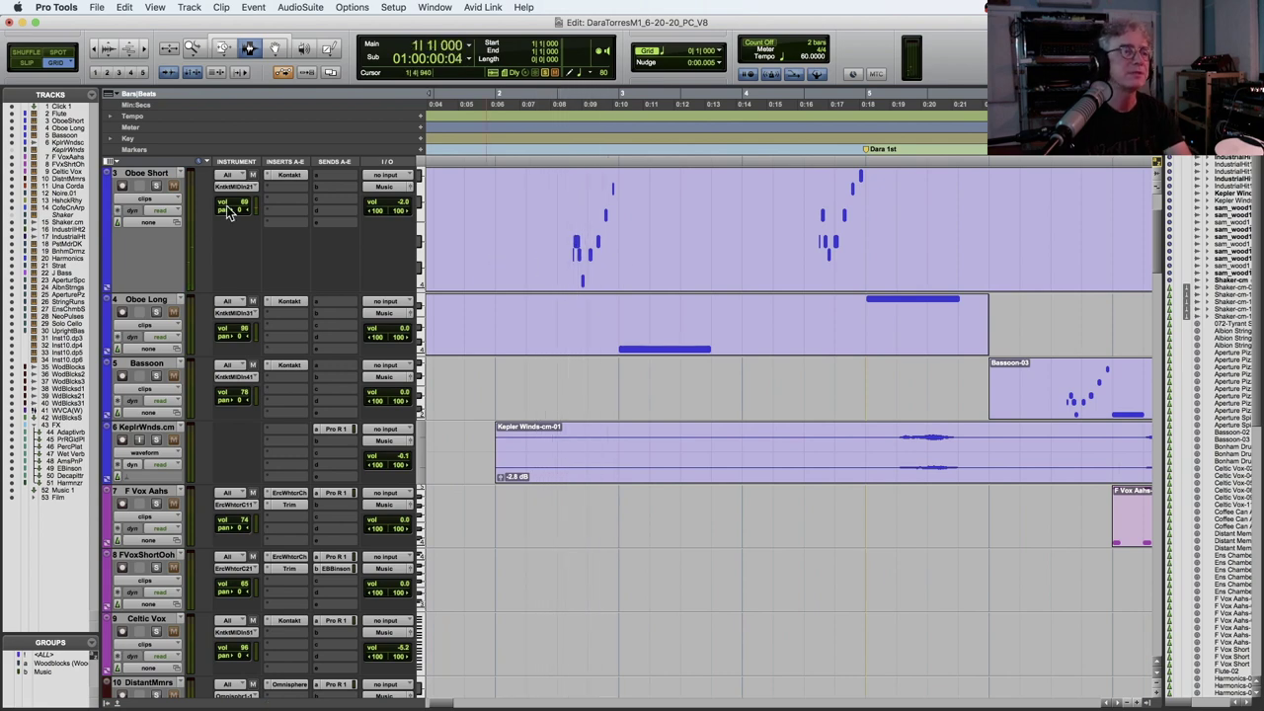
{"action": "key", "text": "space"}
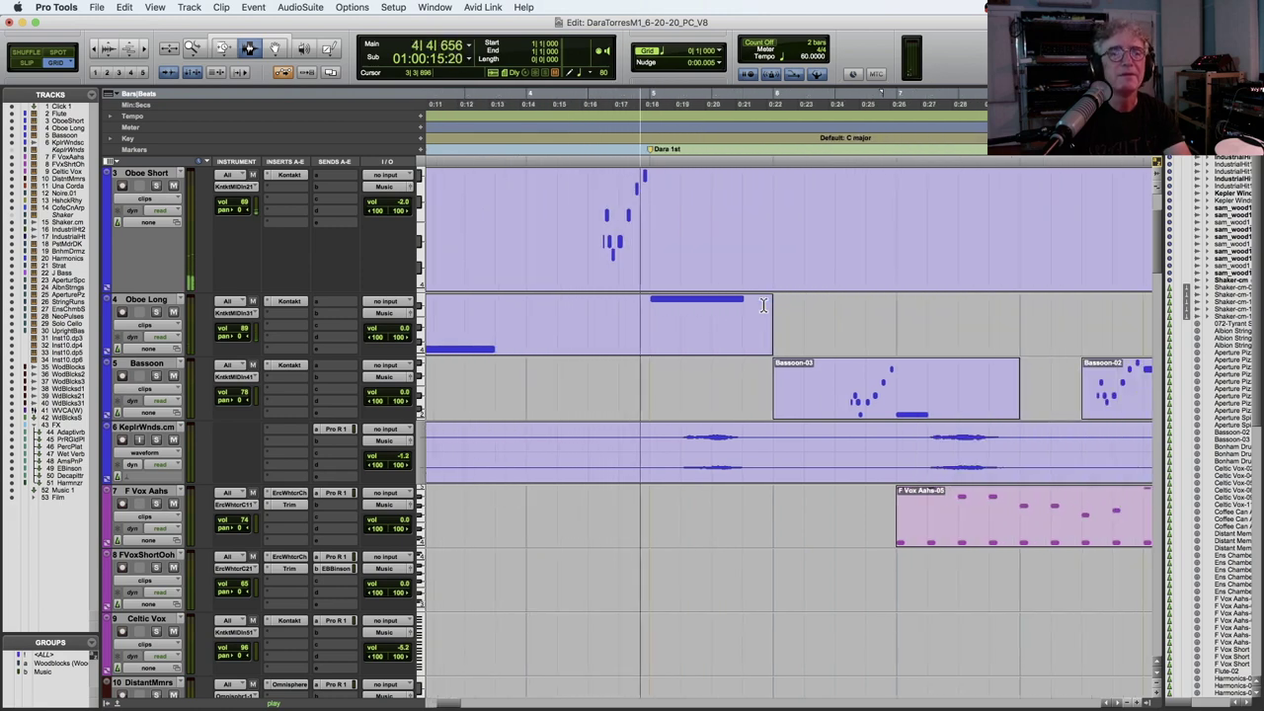
{"action": "key", "text": "space"}
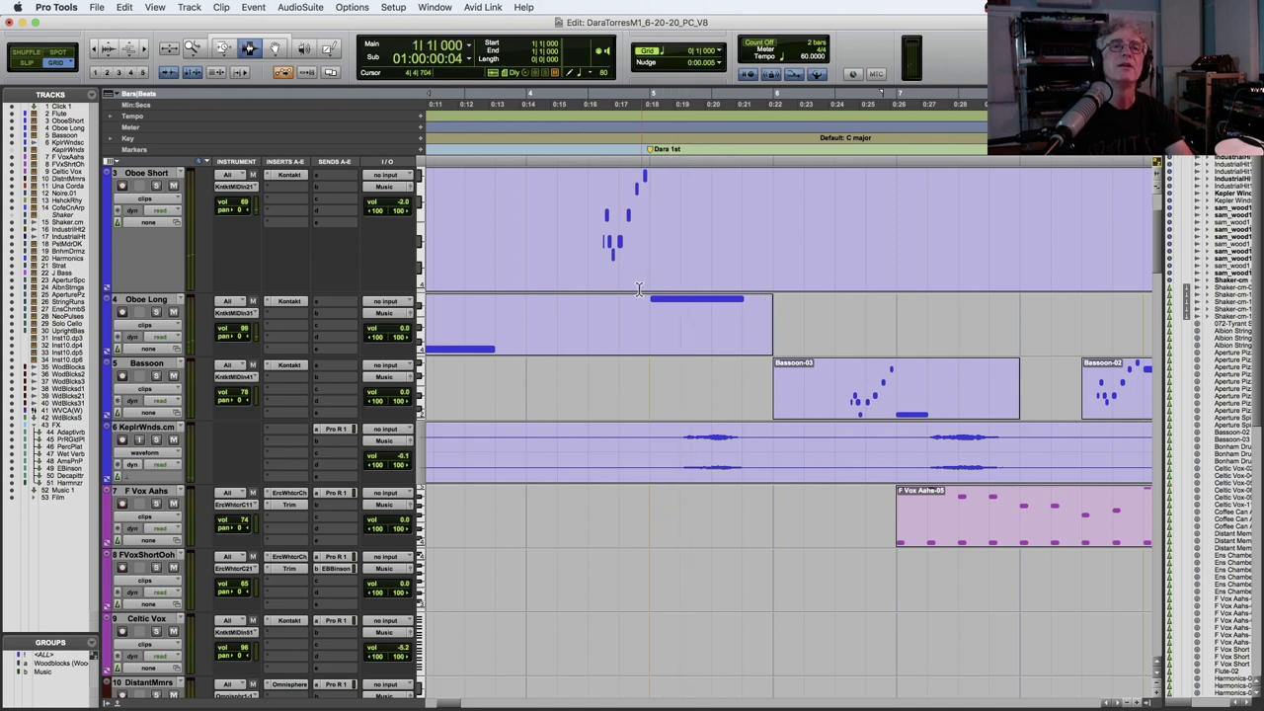
Place the playback position at 2|4|000 in Oboe Short's first phrase and audition from there.
{"action": "left_click", "coordinate": [583, 260]}
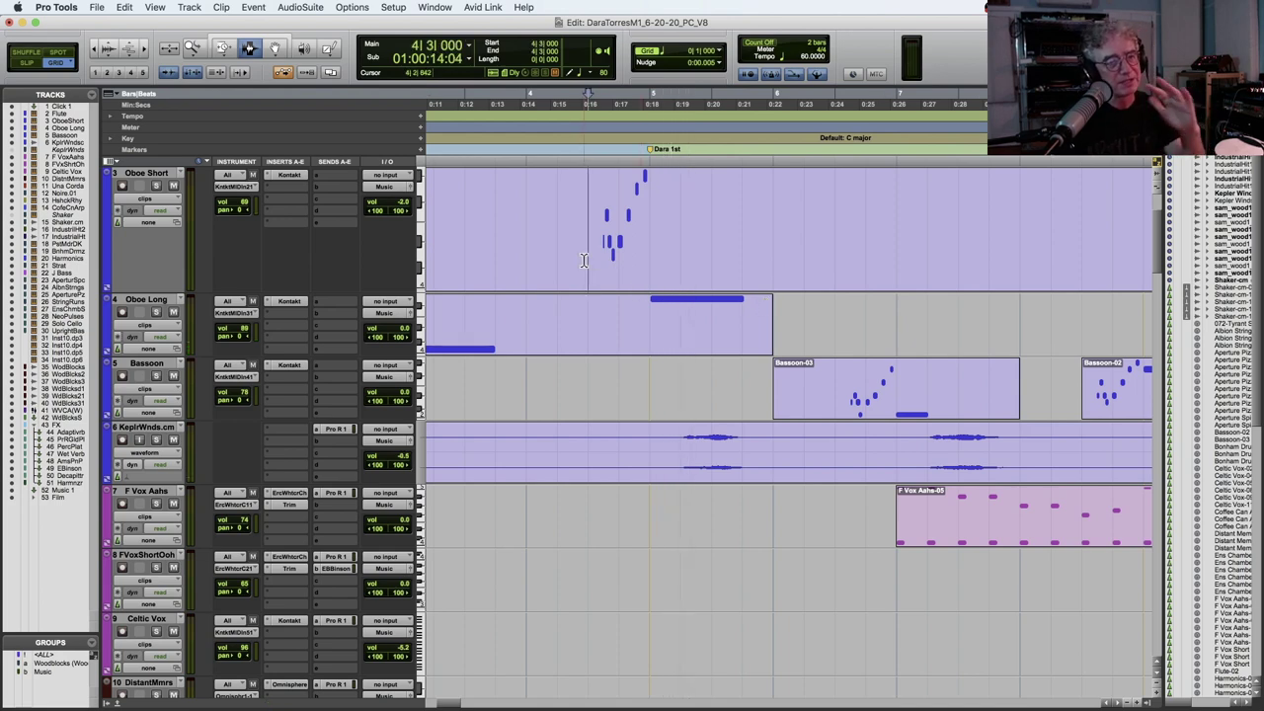
{"action": "scroll", "coordinate": [584, 261], "scroll_direction": "left", "scroll_amount": 5}
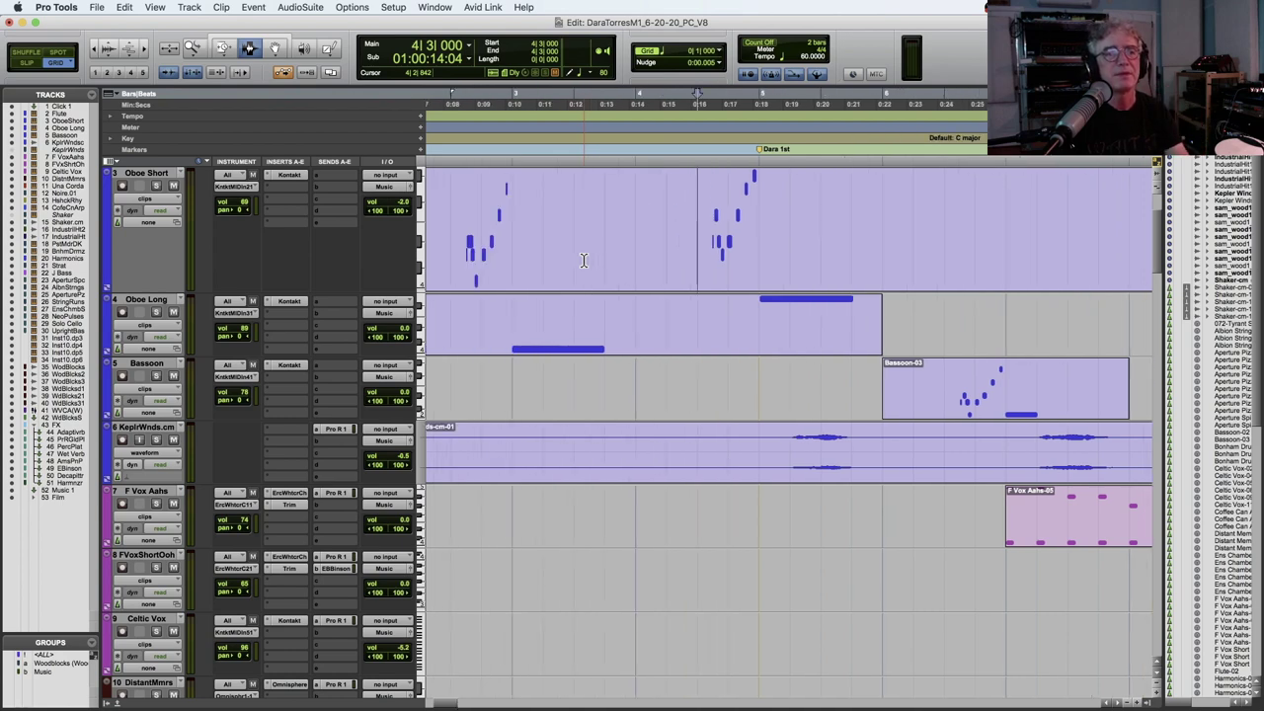
{"action": "left_click", "coordinate": [469, 258]}
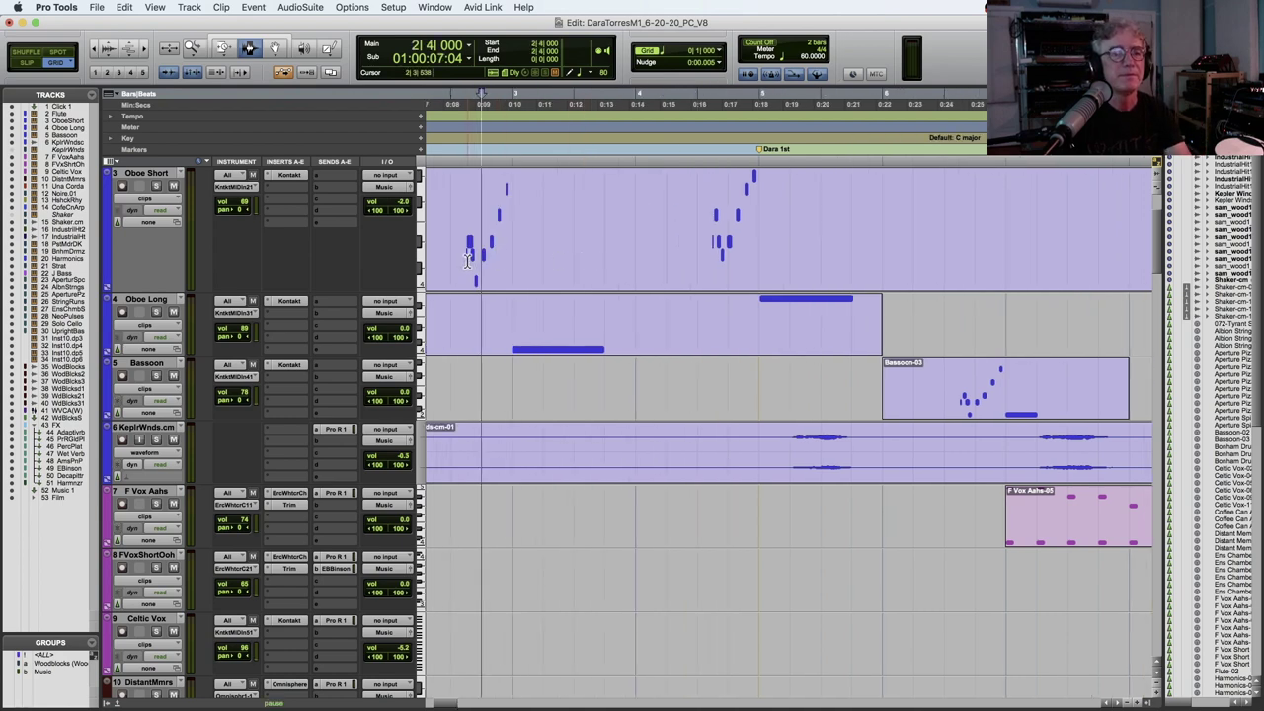
{"action": "key", "text": "space"}
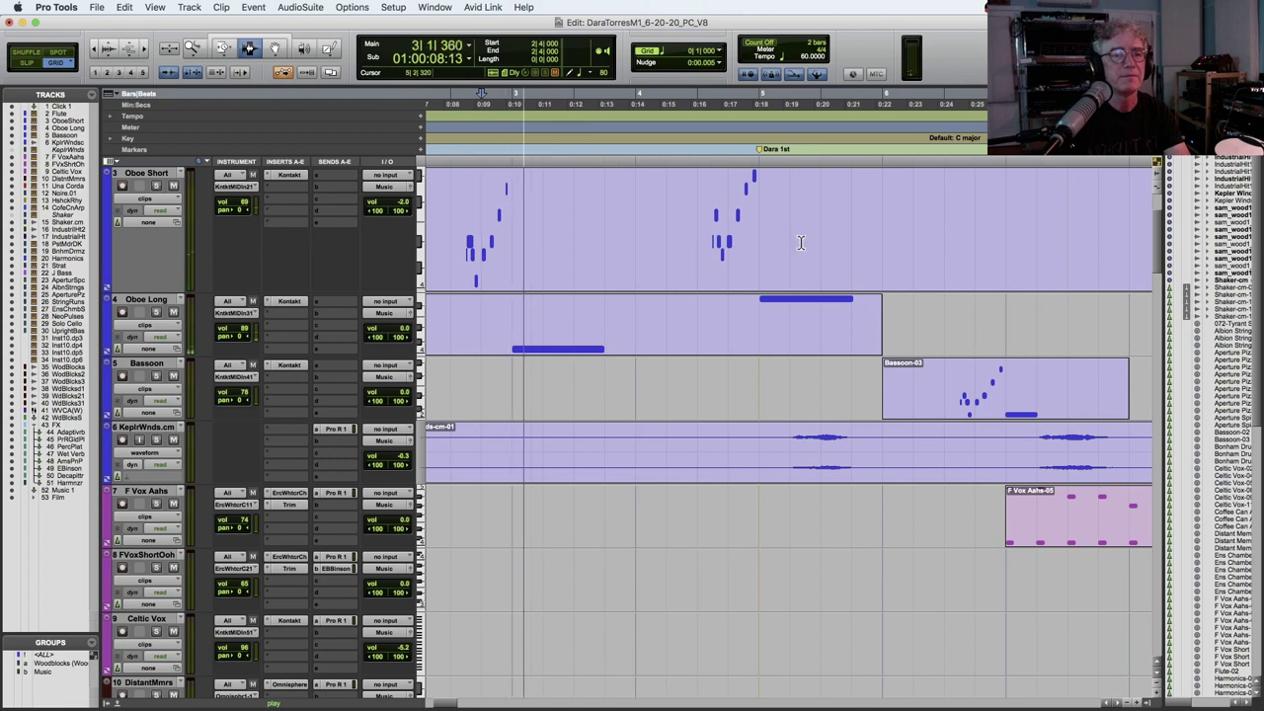
Audition Oboe Short's second phrase from 4|4|000 and again from 4|3|000.
{"action": "left_click", "coordinate": [726, 247]}
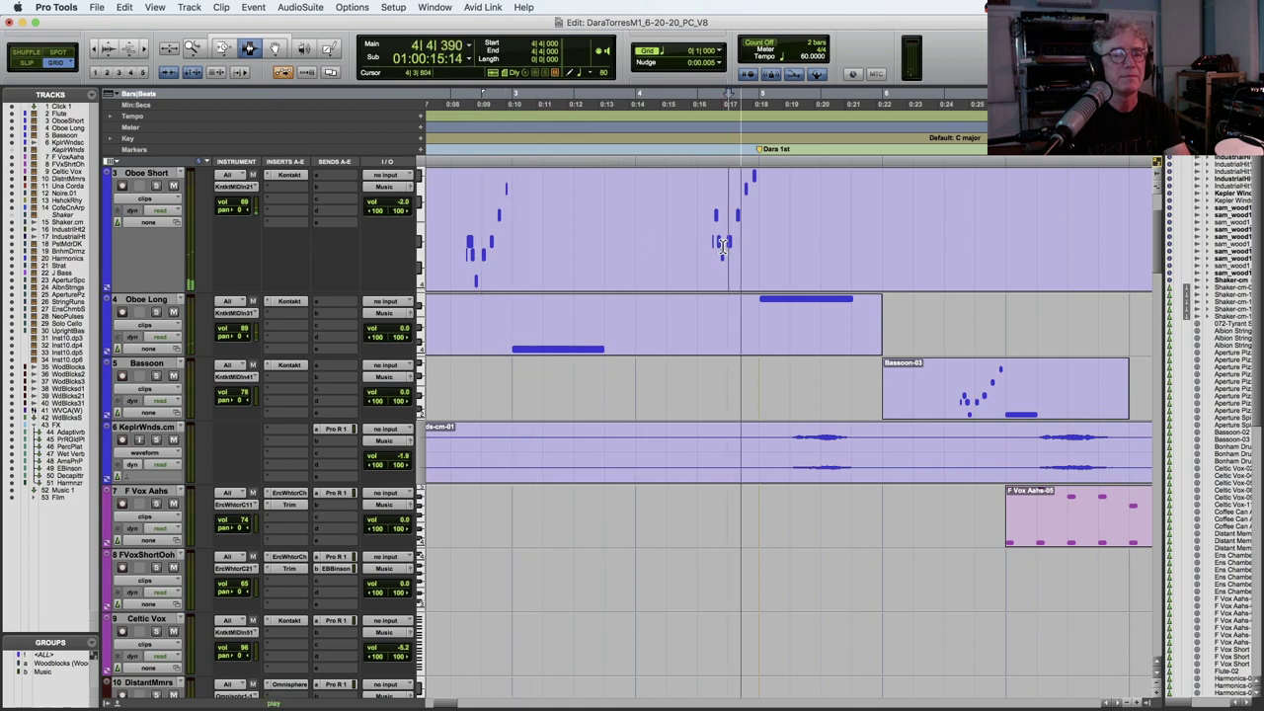
{"action": "key", "text": "space"}
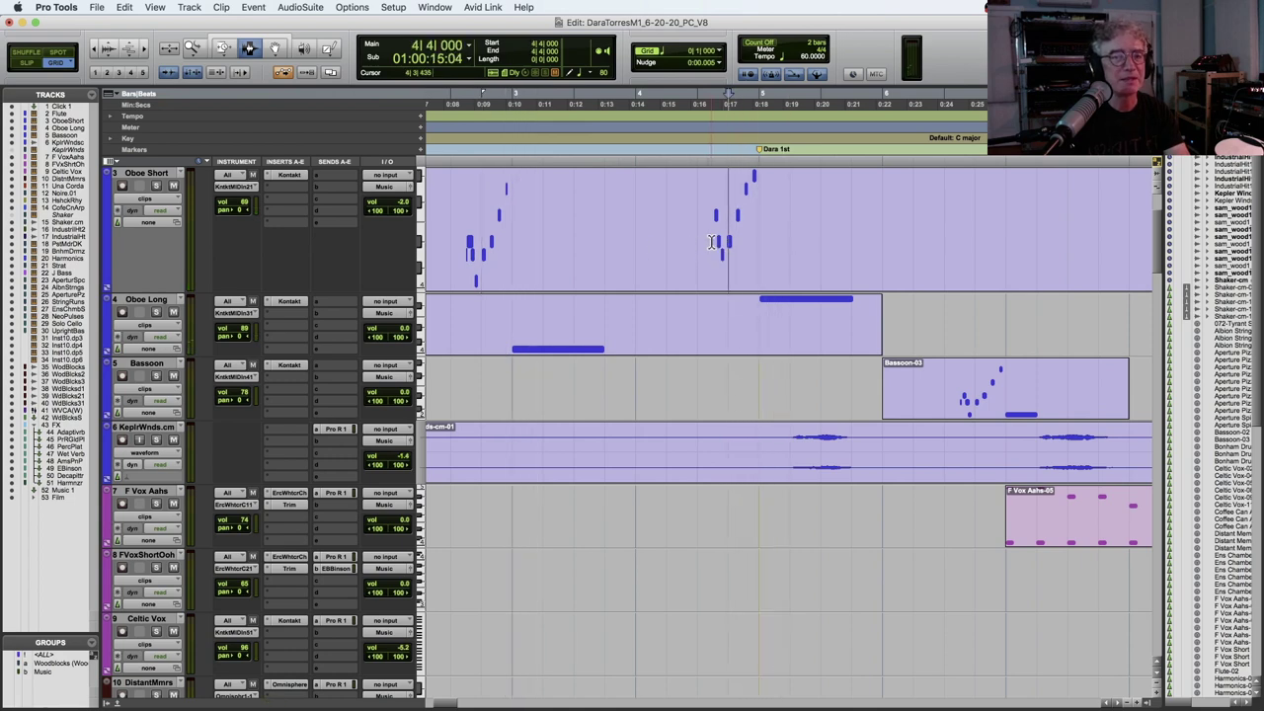
{"action": "key", "text": "space"}
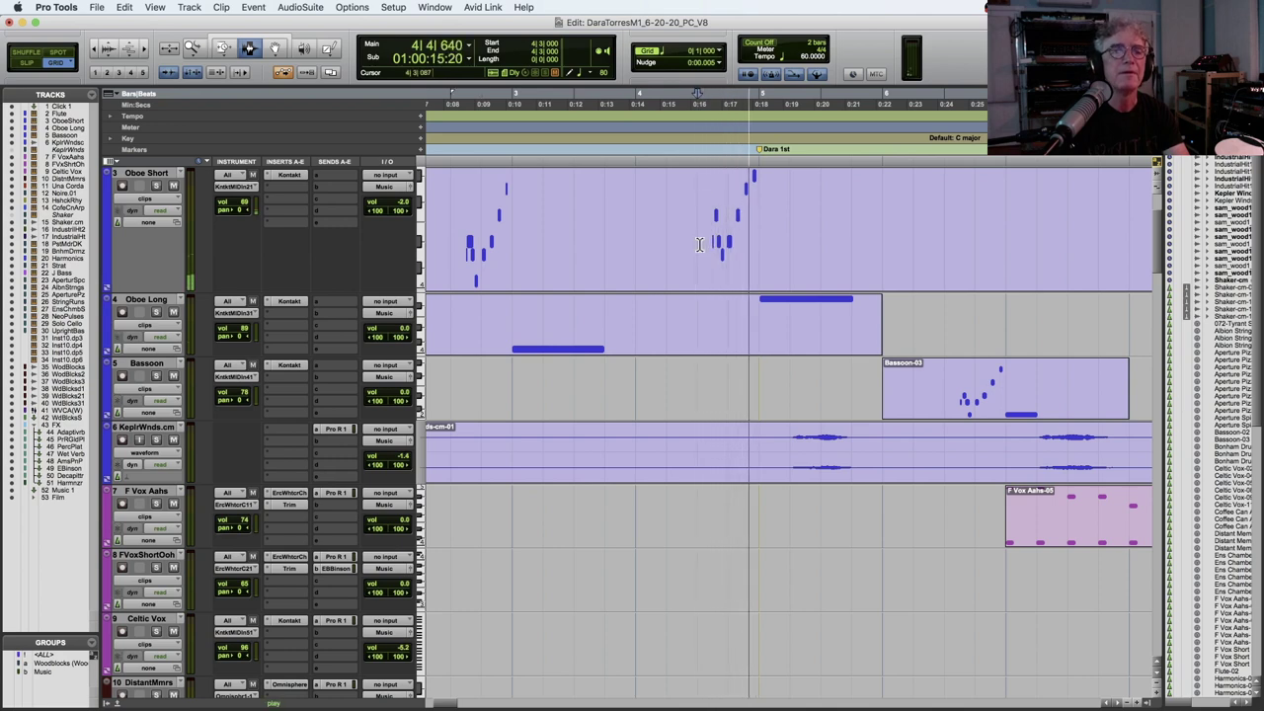
{"action": "key", "text": "space"}
Play from 4|4|000 and solo the Aperture Pizz track to audition its part.
{"action": "left_click", "coordinate": [761, 316]}
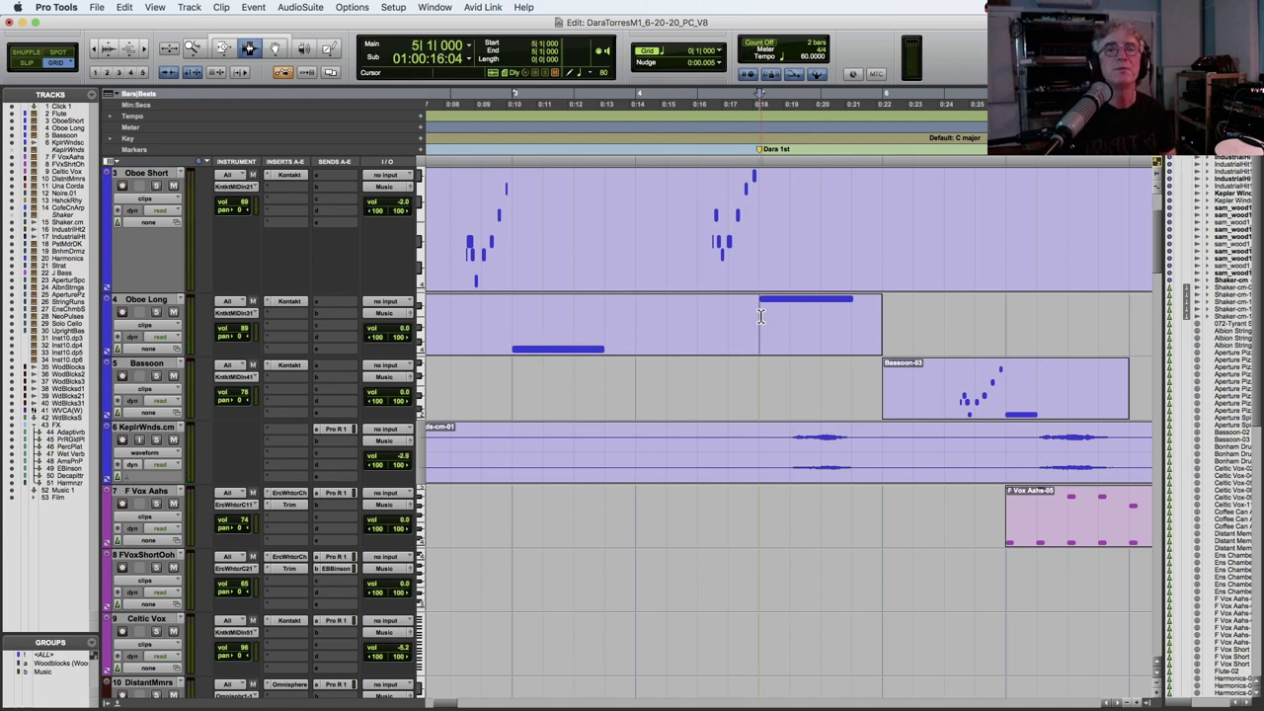
{"action": "scroll", "coordinate": [760, 316], "scroll_direction": "down", "scroll_amount": 9}
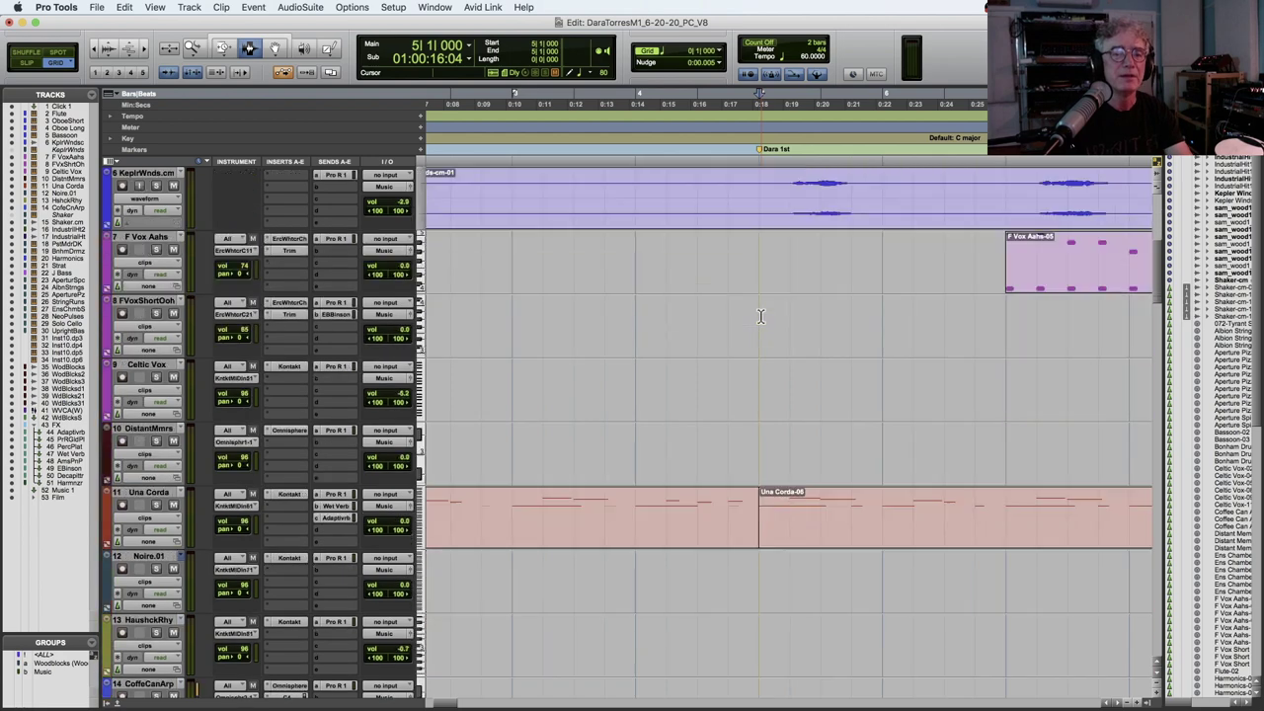
{"action": "scroll", "coordinate": [761, 316], "scroll_direction": "down", "scroll_amount": 8}
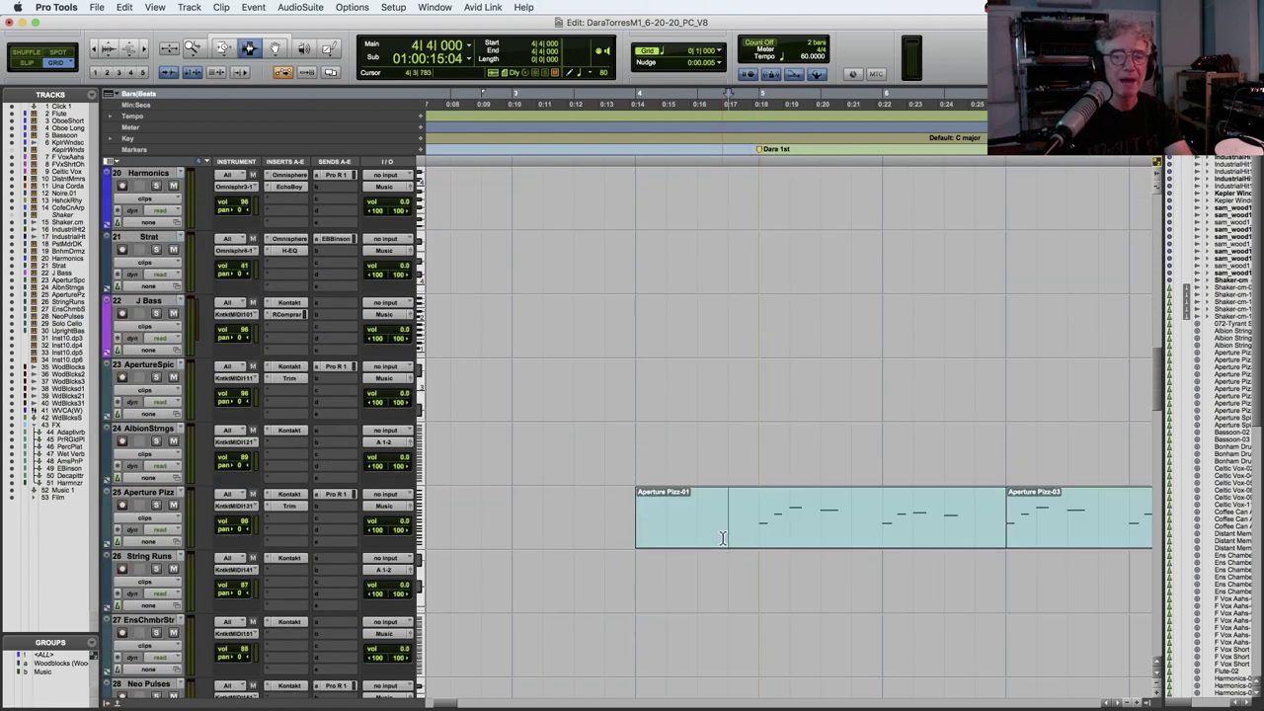
{"action": "key", "text": "space"}
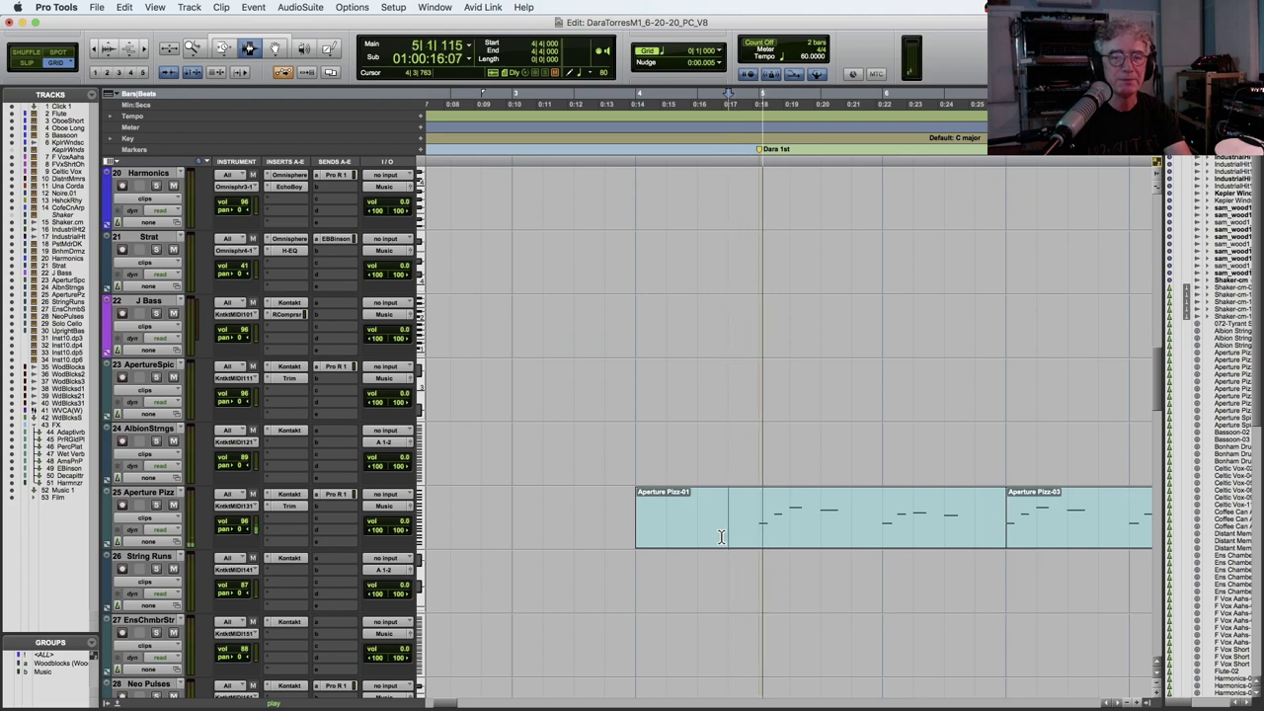
{"action": "left_click", "coordinate": [156, 506]}
{"action": "scroll", "coordinate": [445, 525], "scroll_direction": "down", "scroll_amount": 1}
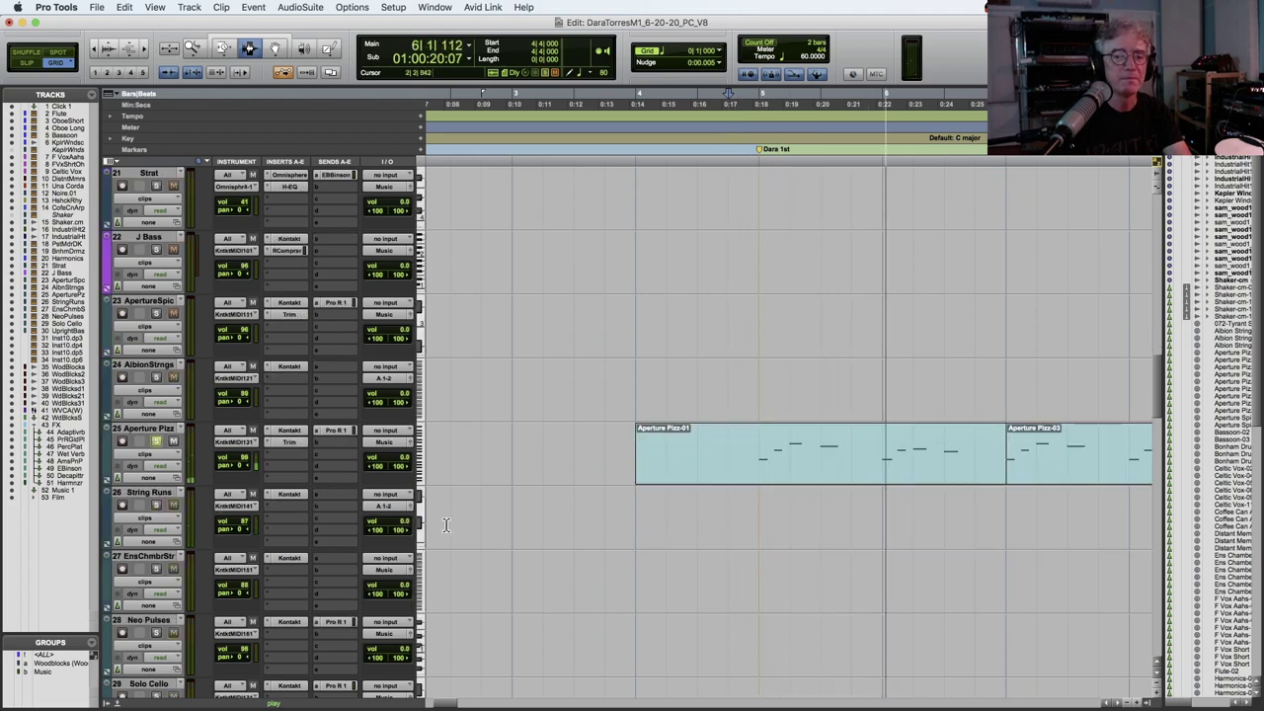
{"action": "scroll", "coordinate": [446, 526], "scroll_direction": "down", "scroll_amount": 3}
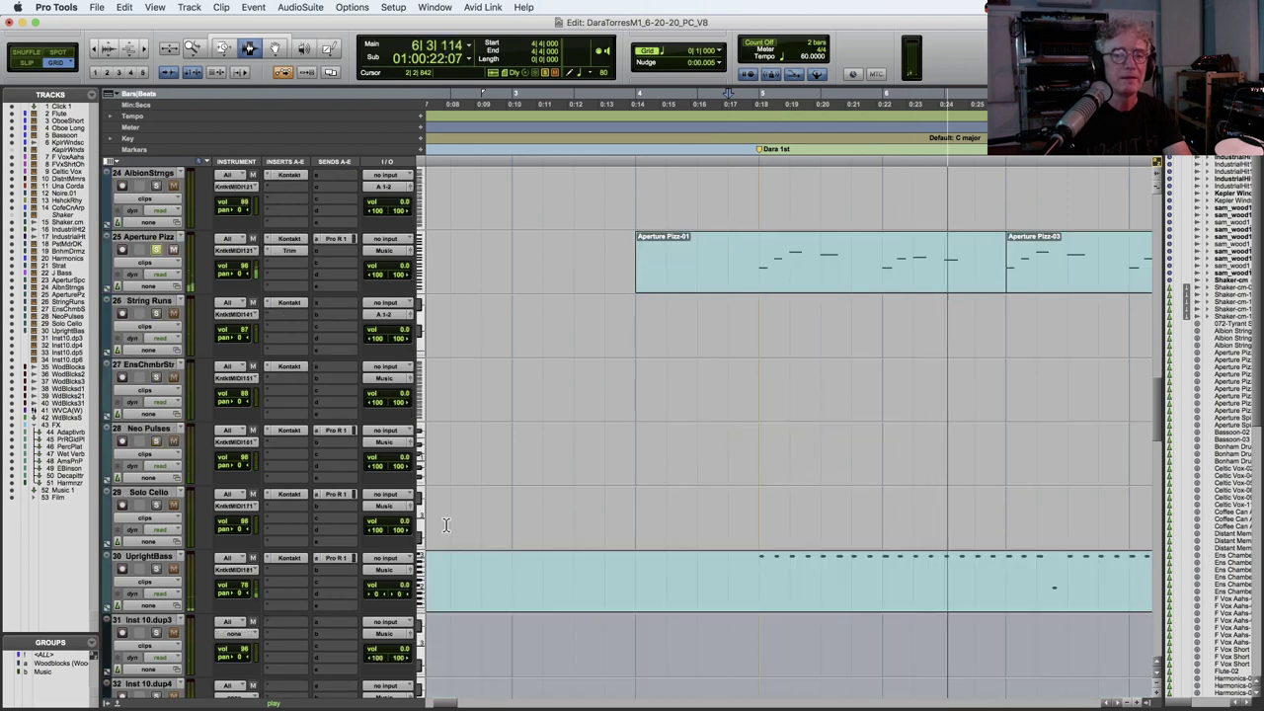
{"action": "key", "text": "space"}
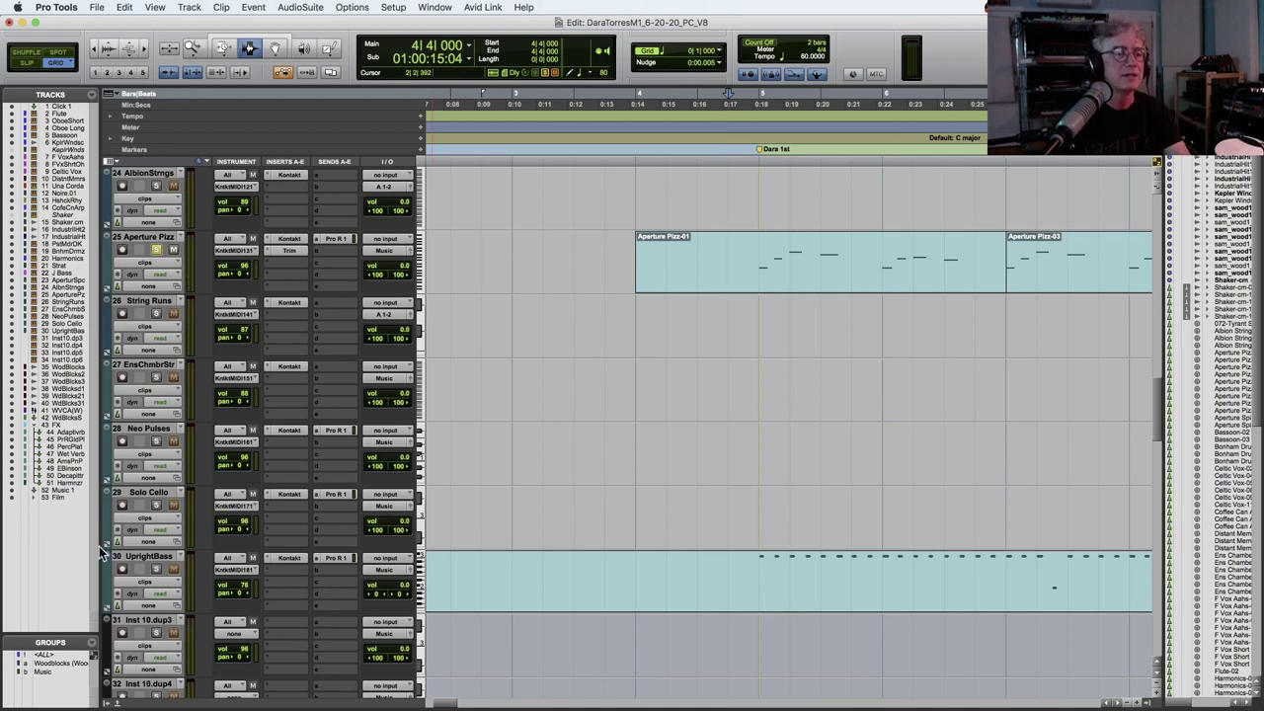
Unsolo Aperture Pizz and audition the full arrangement from 4|4|000.
{"action": "scroll", "coordinate": [255, 559], "scroll_direction": "up", "scroll_amount": 2}
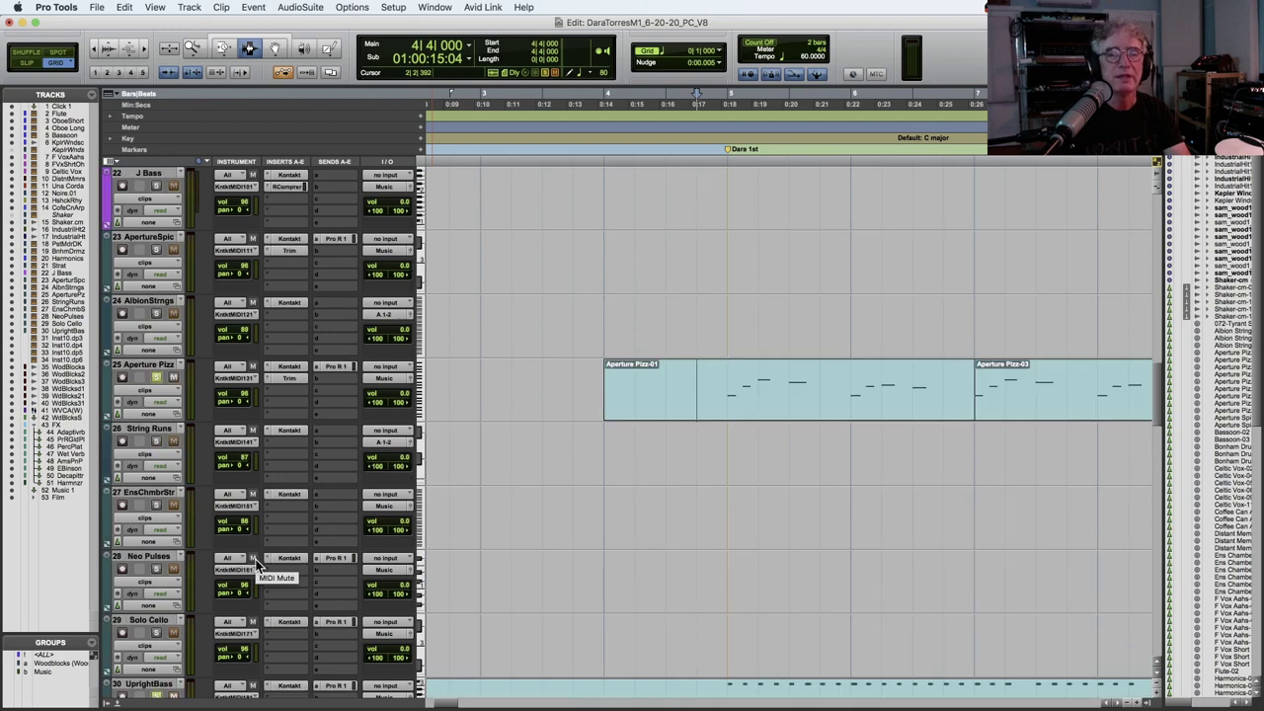
{"action": "key", "text": "space"}
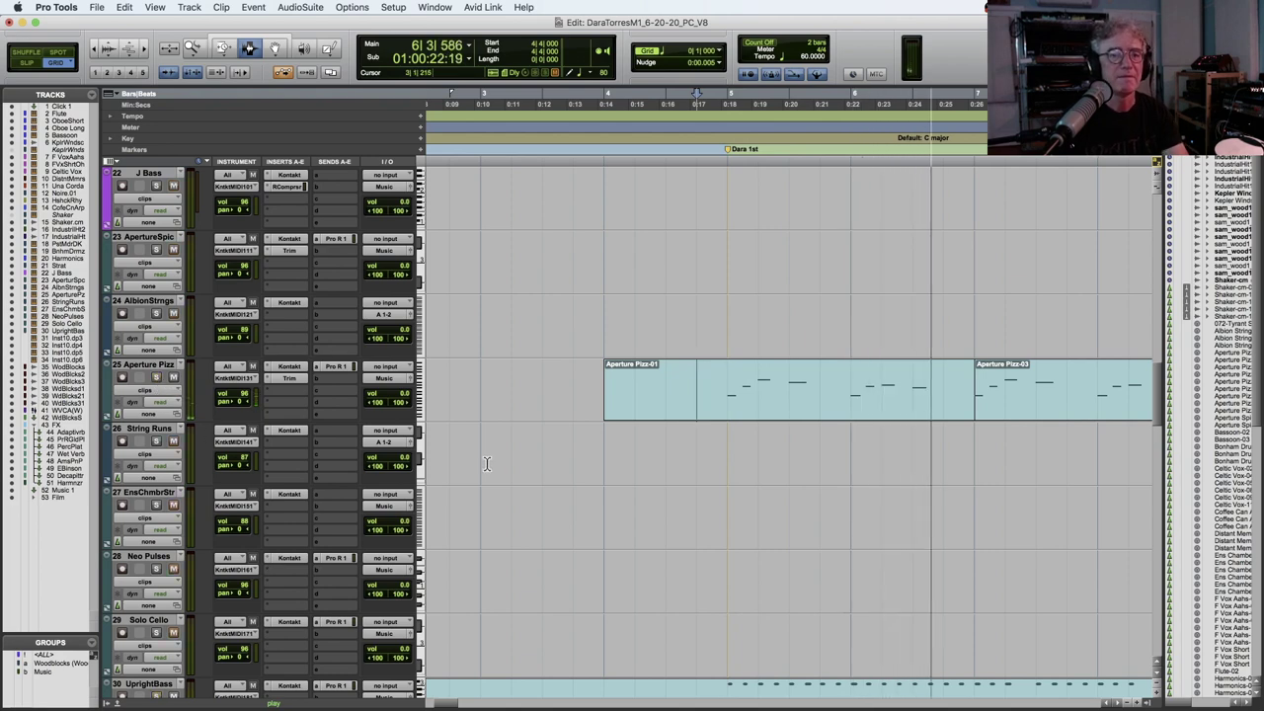
{"action": "key", "text": "space"}
Place the playback position at 5|1|000 and audition the Kepler Winds track soloed.
{"action": "scroll", "coordinate": [487, 462], "scroll_direction": "up", "scroll_amount": 5}
{"action": "scroll", "coordinate": [487, 464], "scroll_direction": "up", "scroll_amount": 10}
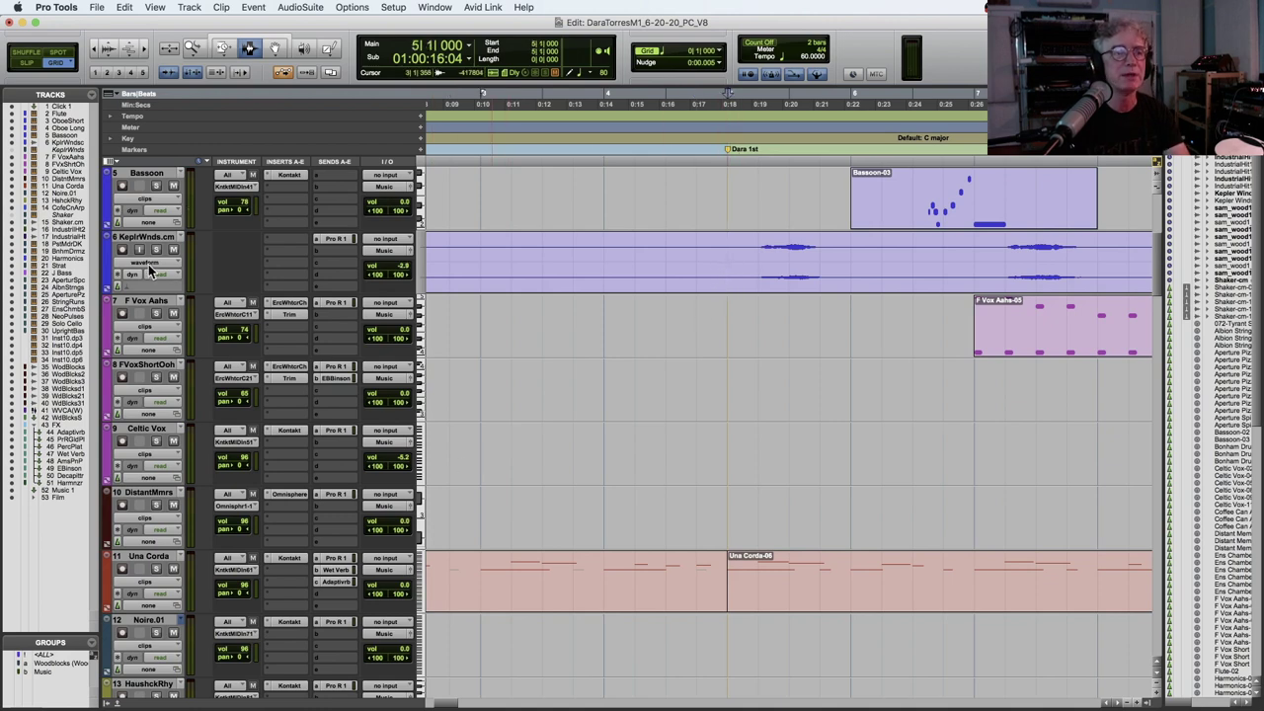
{"action": "key", "text": "space"}
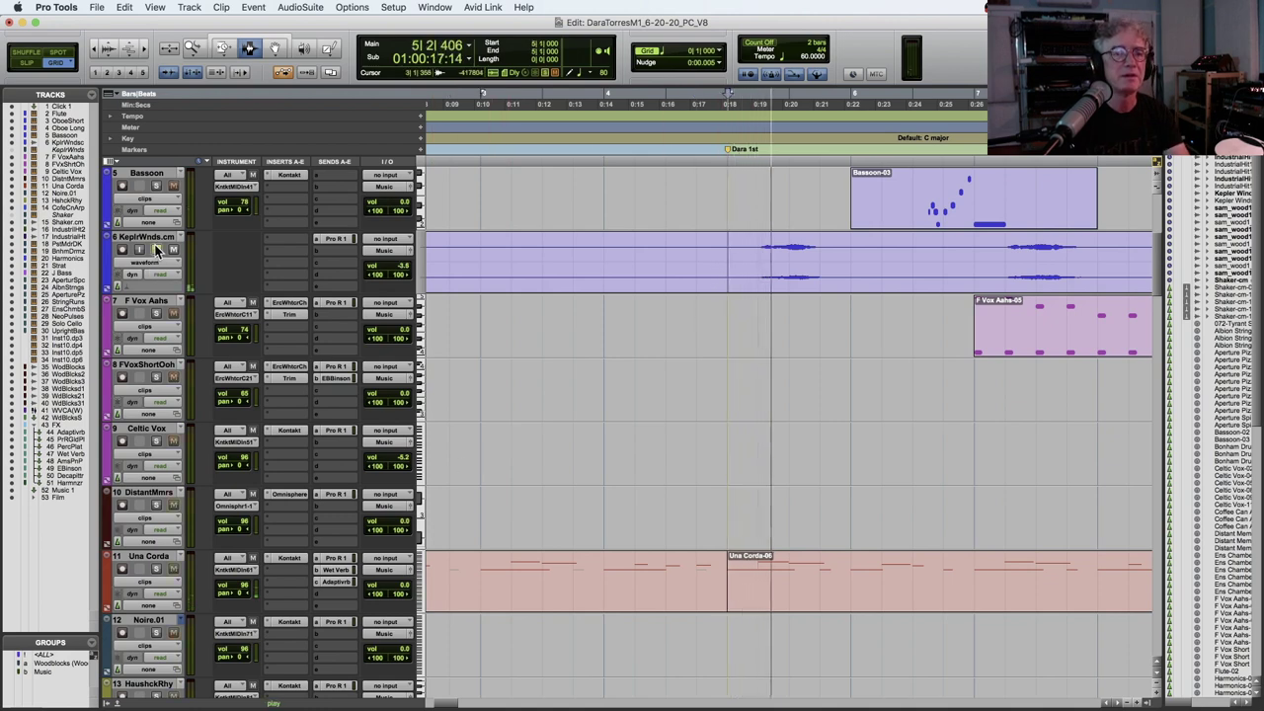
{"action": "key", "text": "space"}
Unsolo Kepler Winds and audition the full arrangement from 5|1|000.
{"action": "key", "text": "space"}
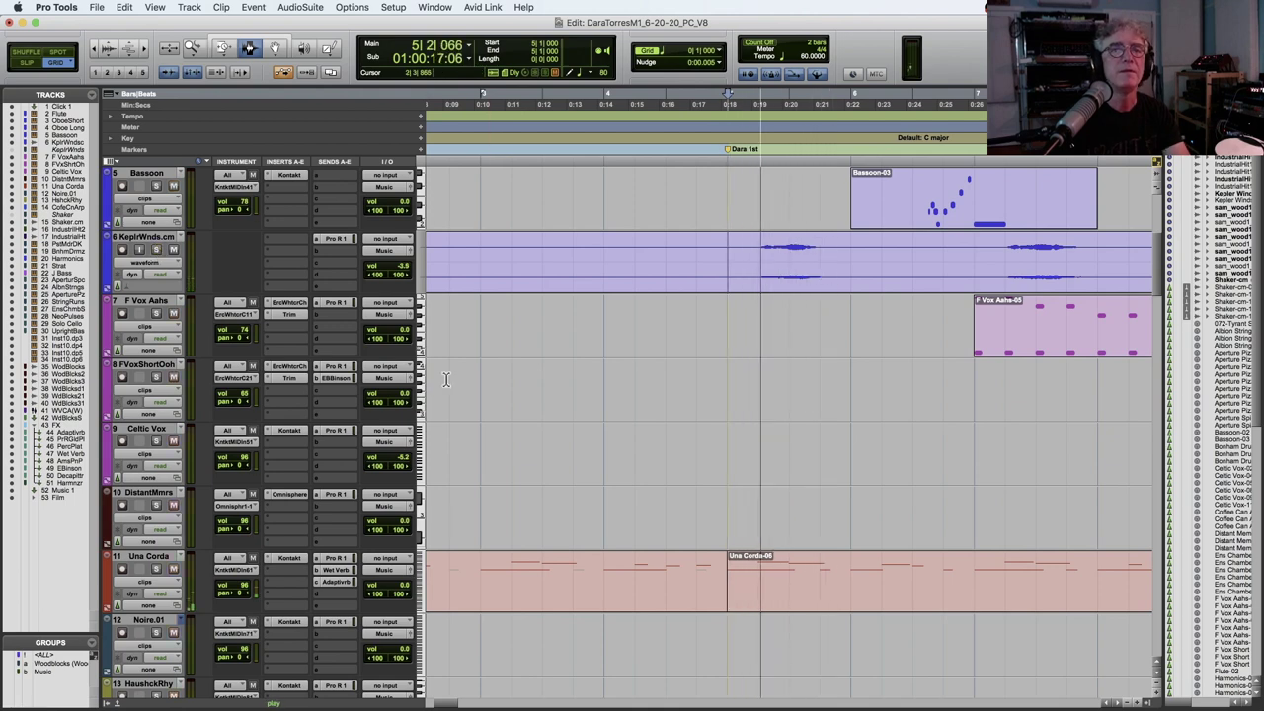
{"action": "scroll", "coordinate": [446, 379], "scroll_direction": "right", "scroll_amount": 4}
{"action": "scroll", "coordinate": [446, 380], "scroll_direction": "up", "scroll_amount": 3}
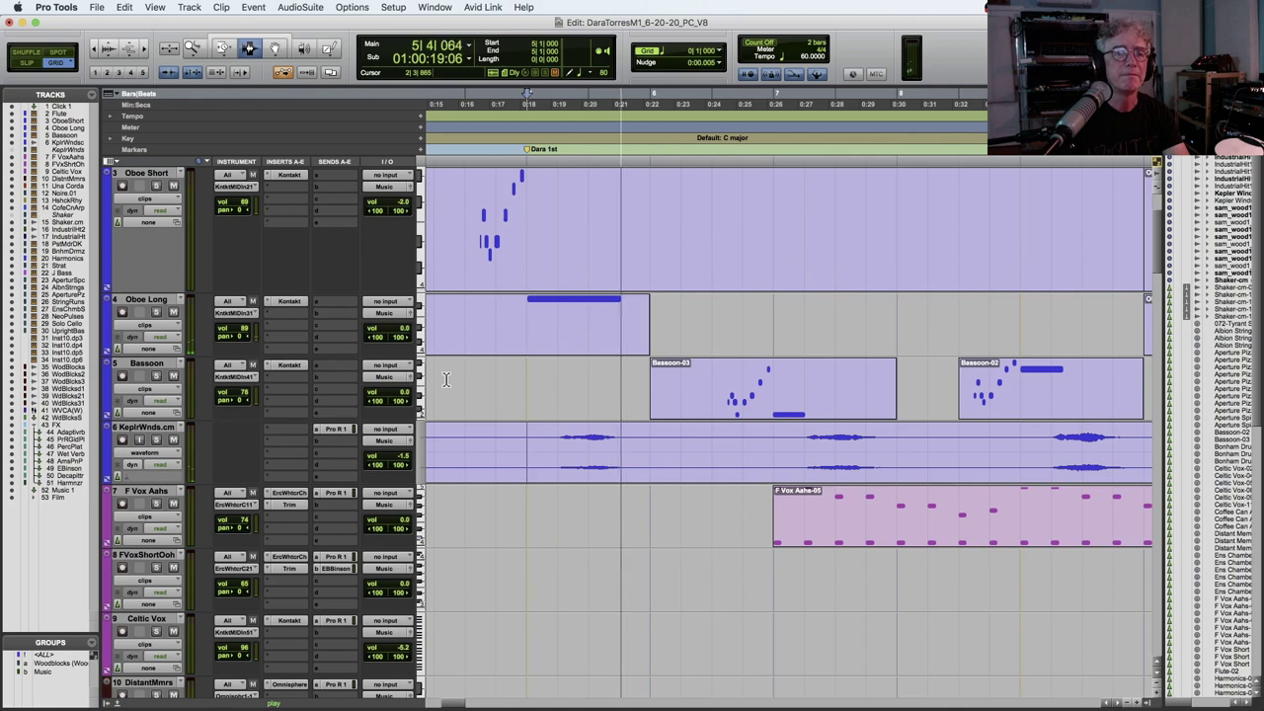
{"action": "key", "text": "space"}
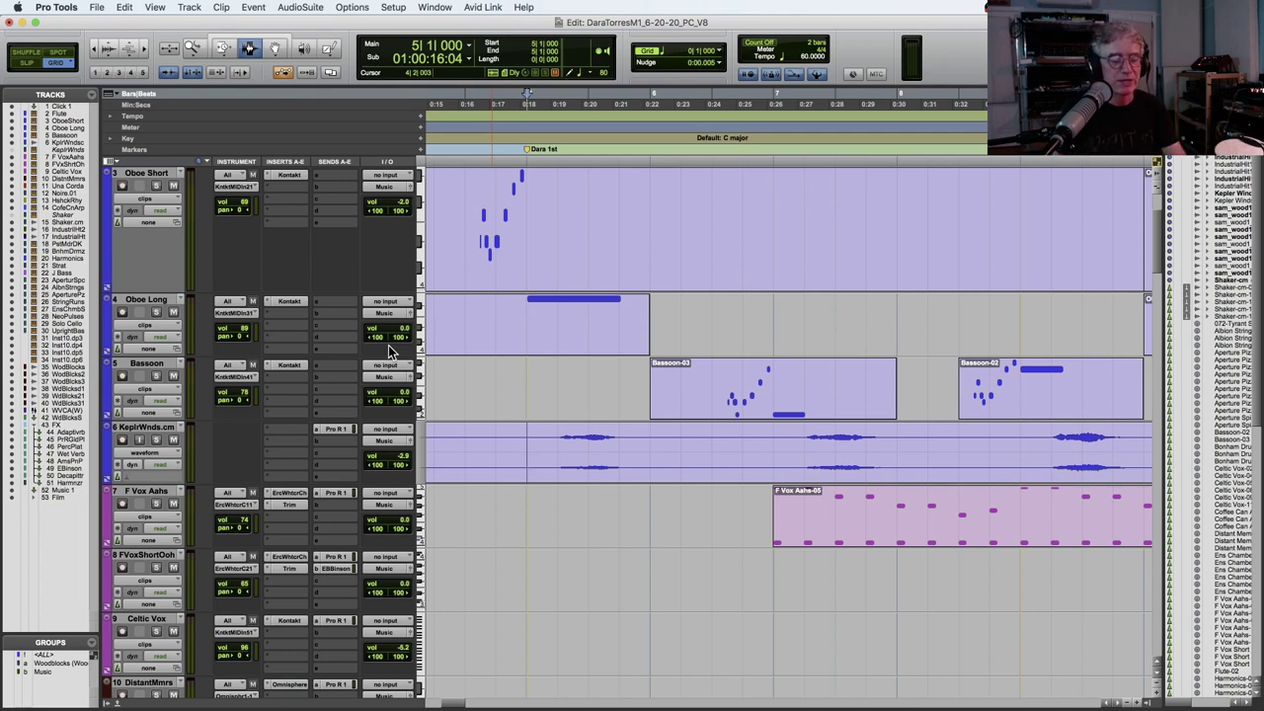
Audition the Bassoon's first phrase from 5|1|000 and play on from 6|1|000.
{"action": "key", "text": "space"}
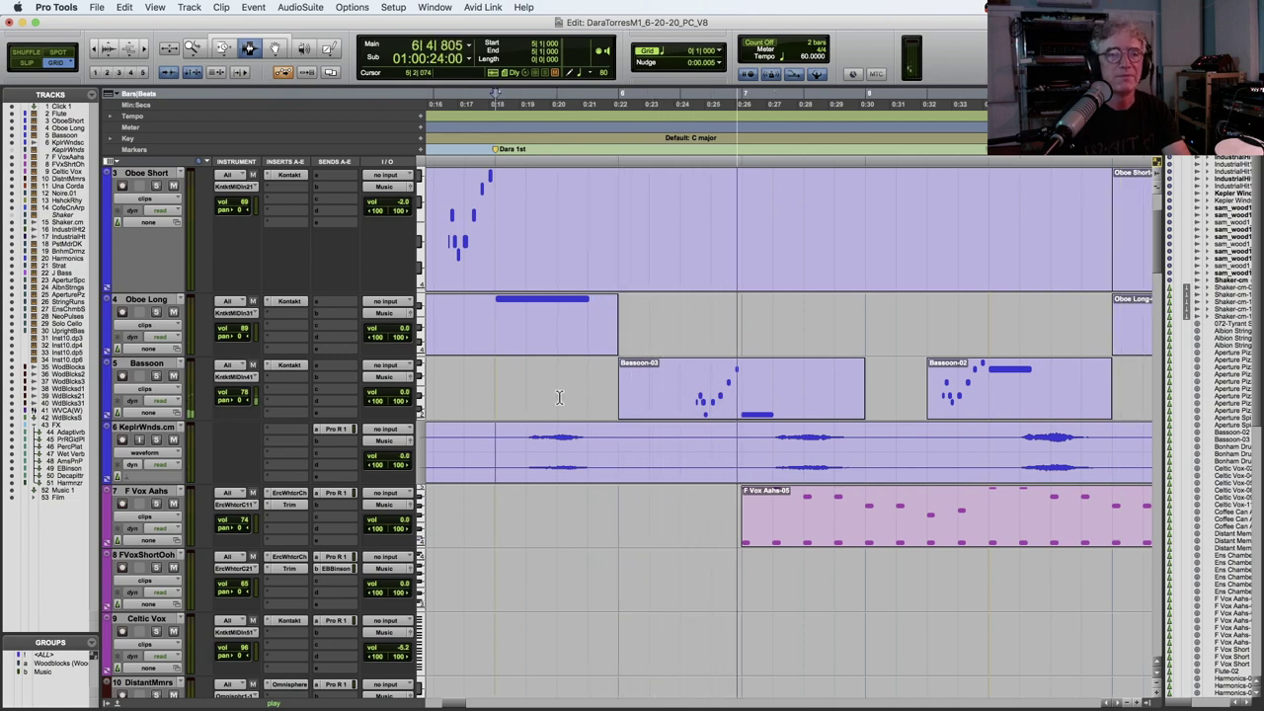
{"action": "key", "text": "space"}
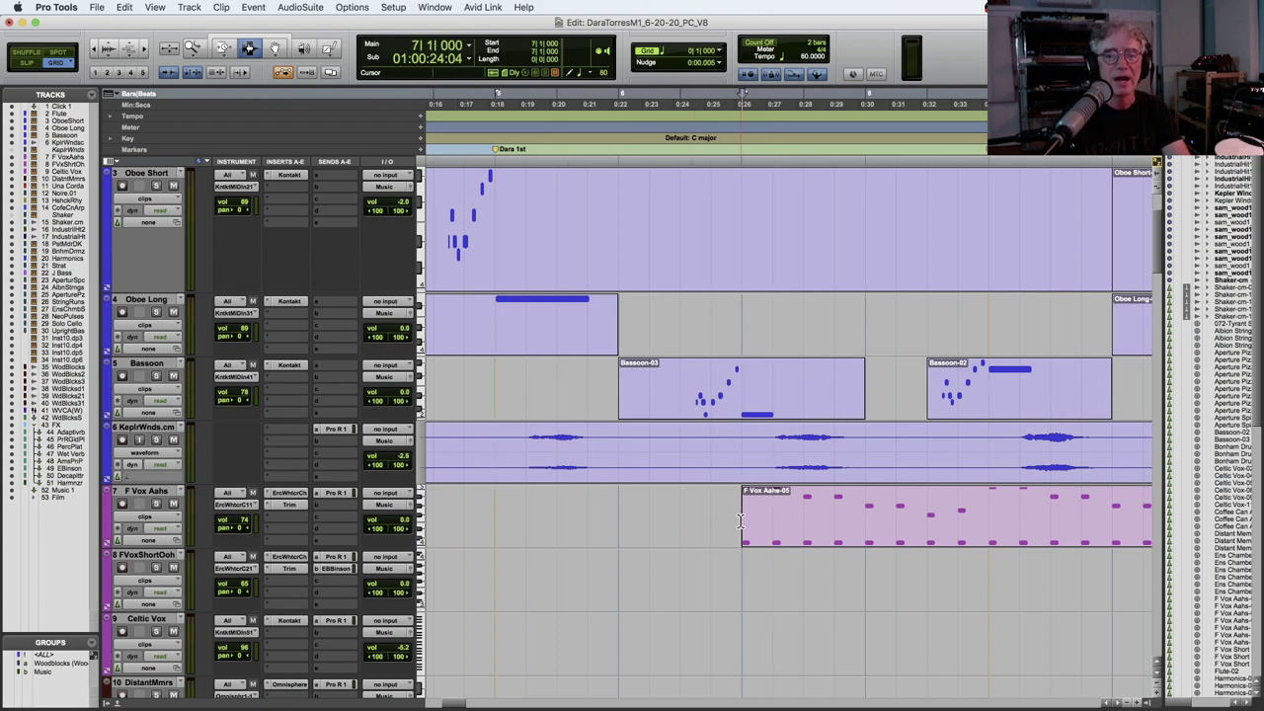
{"action": "left_click", "coordinate": [619, 388]}
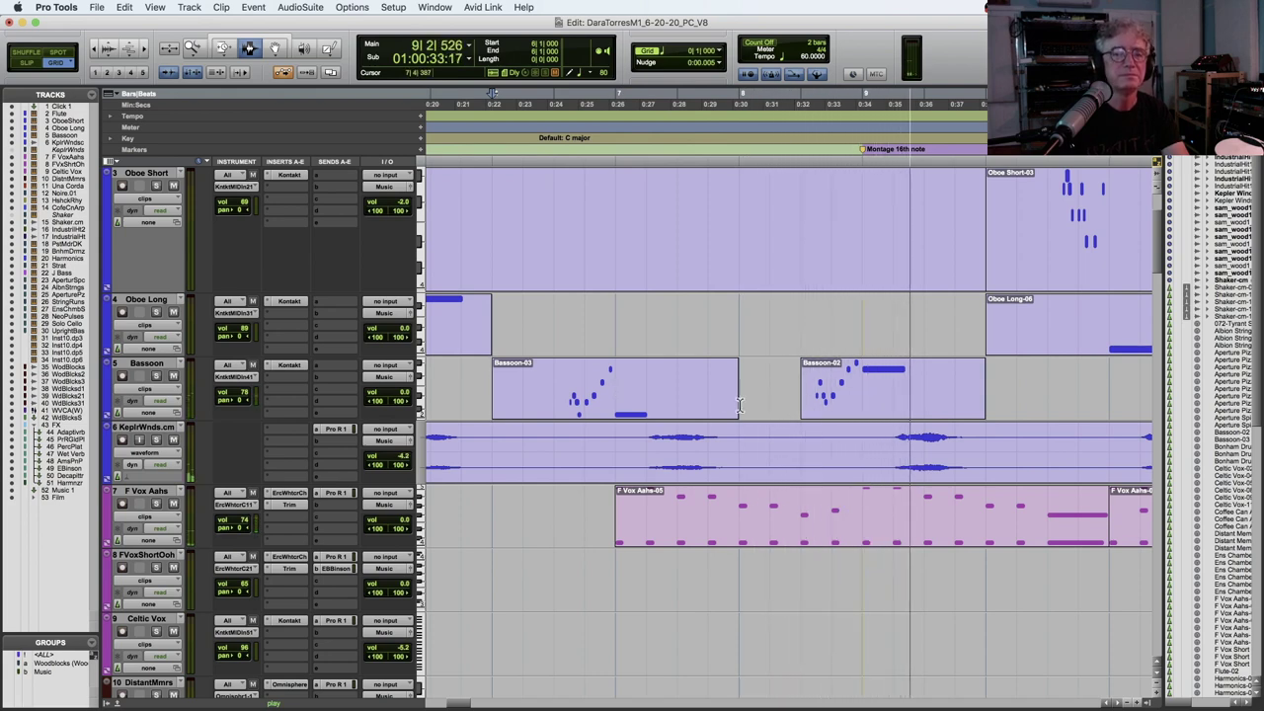
Audition the HaushckRhy track soloed from 9|1|000 and view its Kontakt instrument.
{"action": "left_click", "coordinate": [864, 388]}
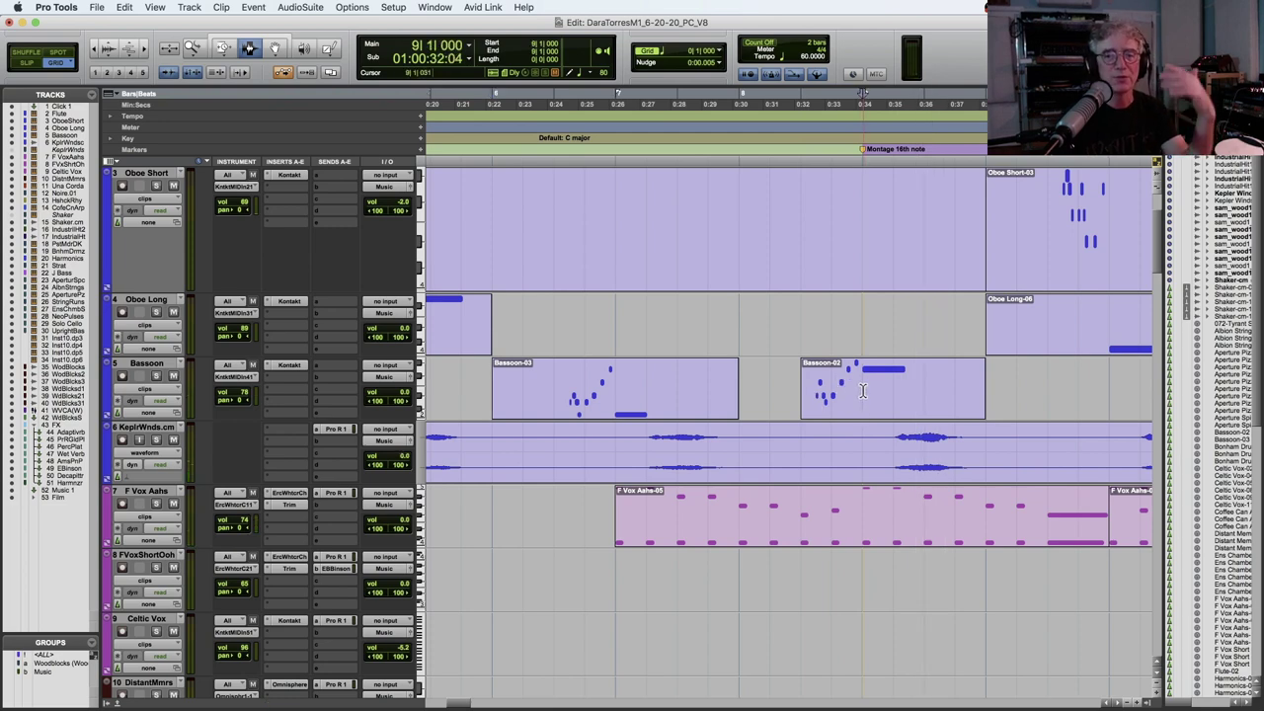
{"action": "scroll", "coordinate": [862, 390], "scroll_direction": "down", "scroll_amount": 6}
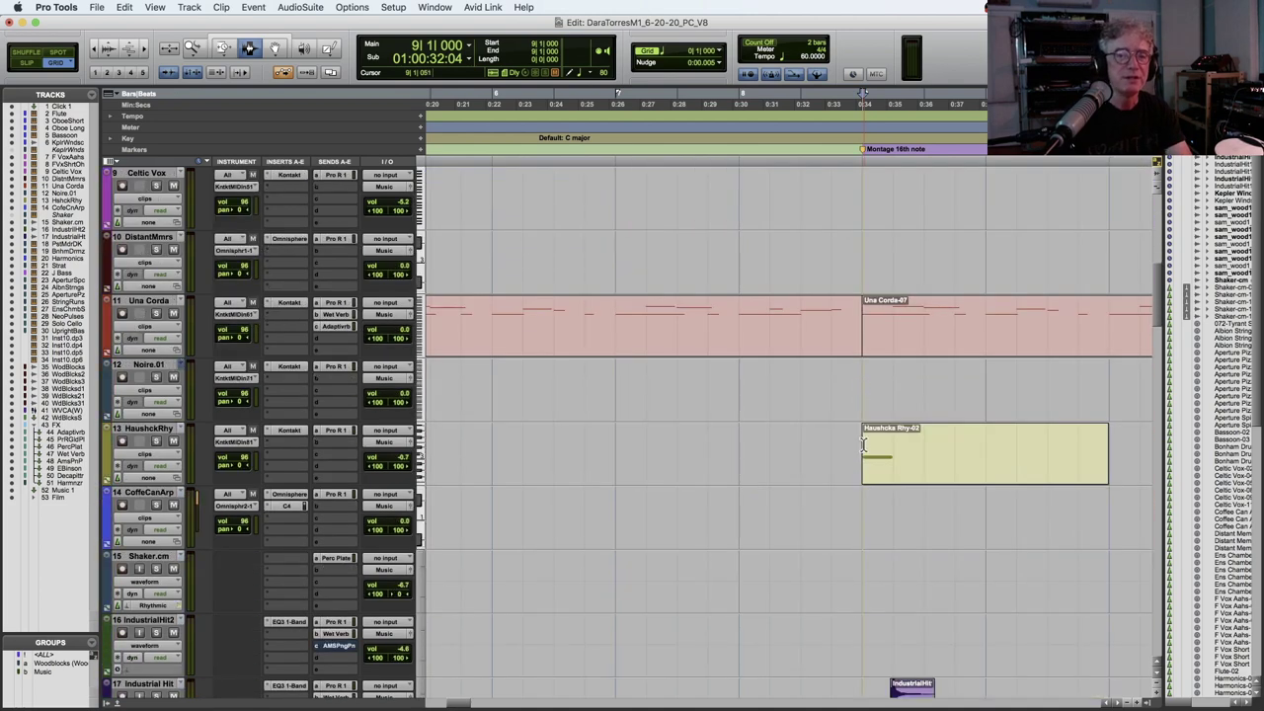
{"action": "key", "text": "space"}
{"action": "key", "text": "space"}
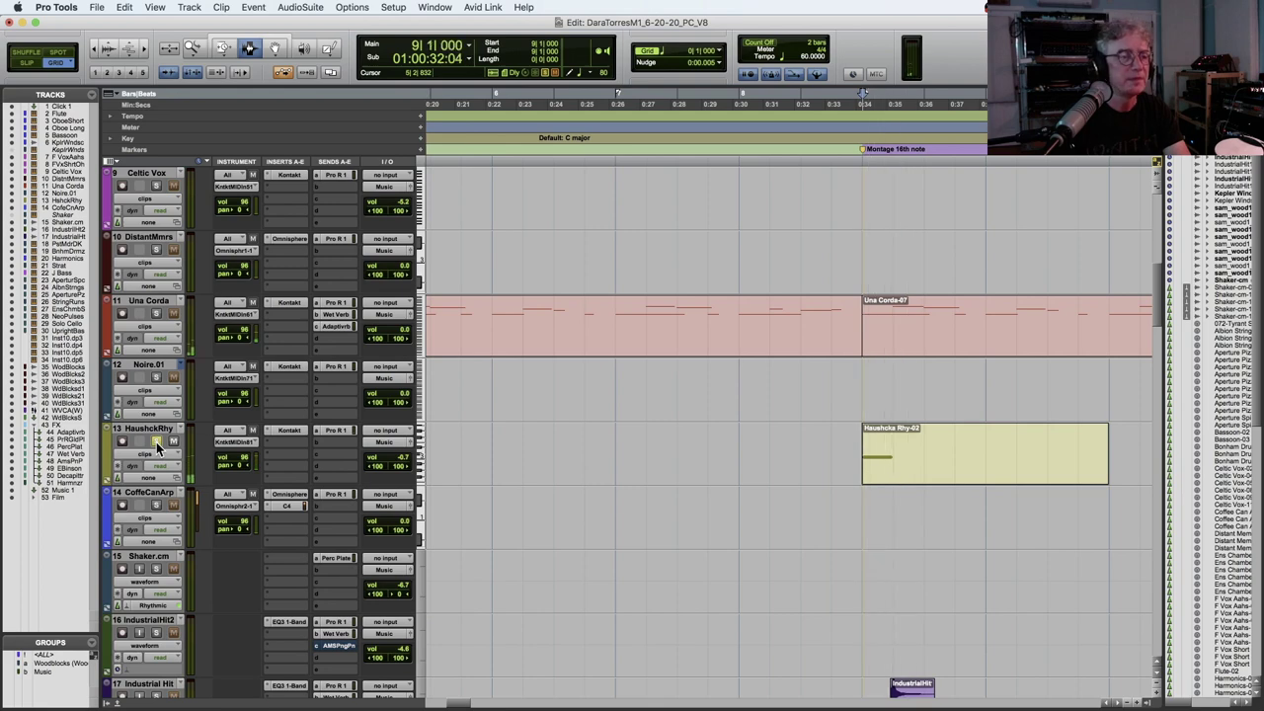
{"action": "left_click", "coordinate": [283, 432]}
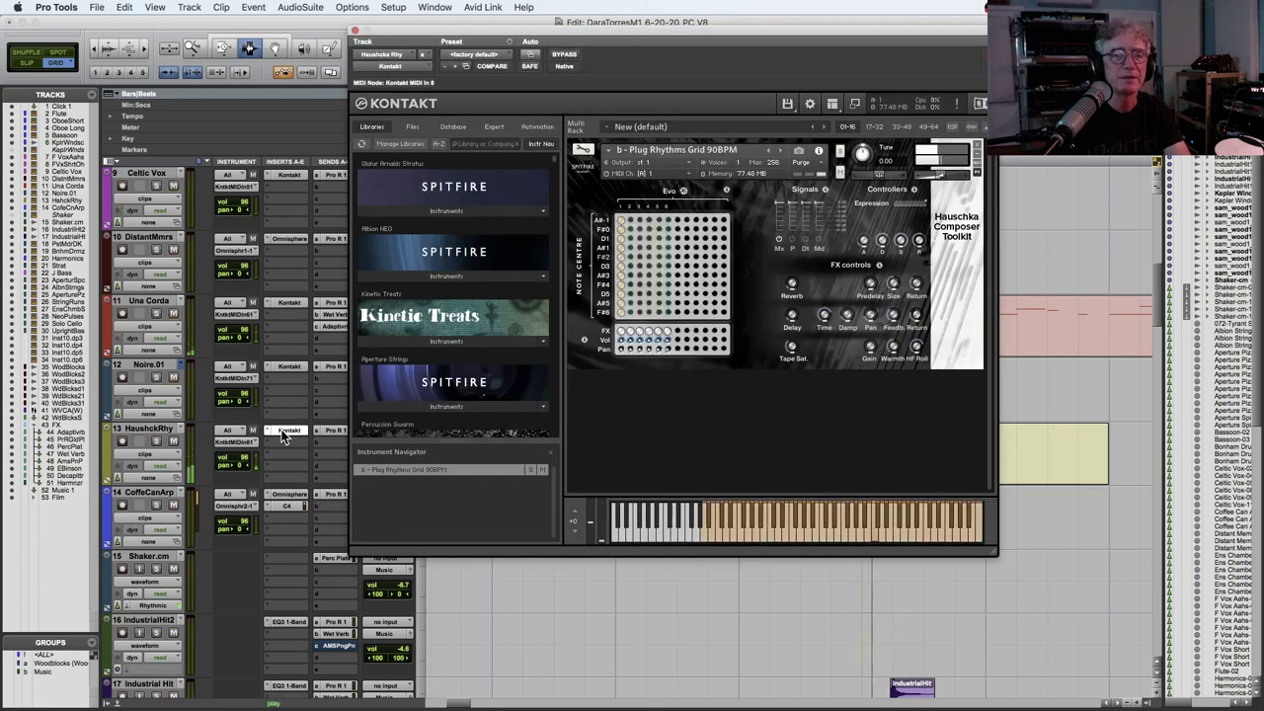
{"action": "left_click", "coordinate": [355, 34]}
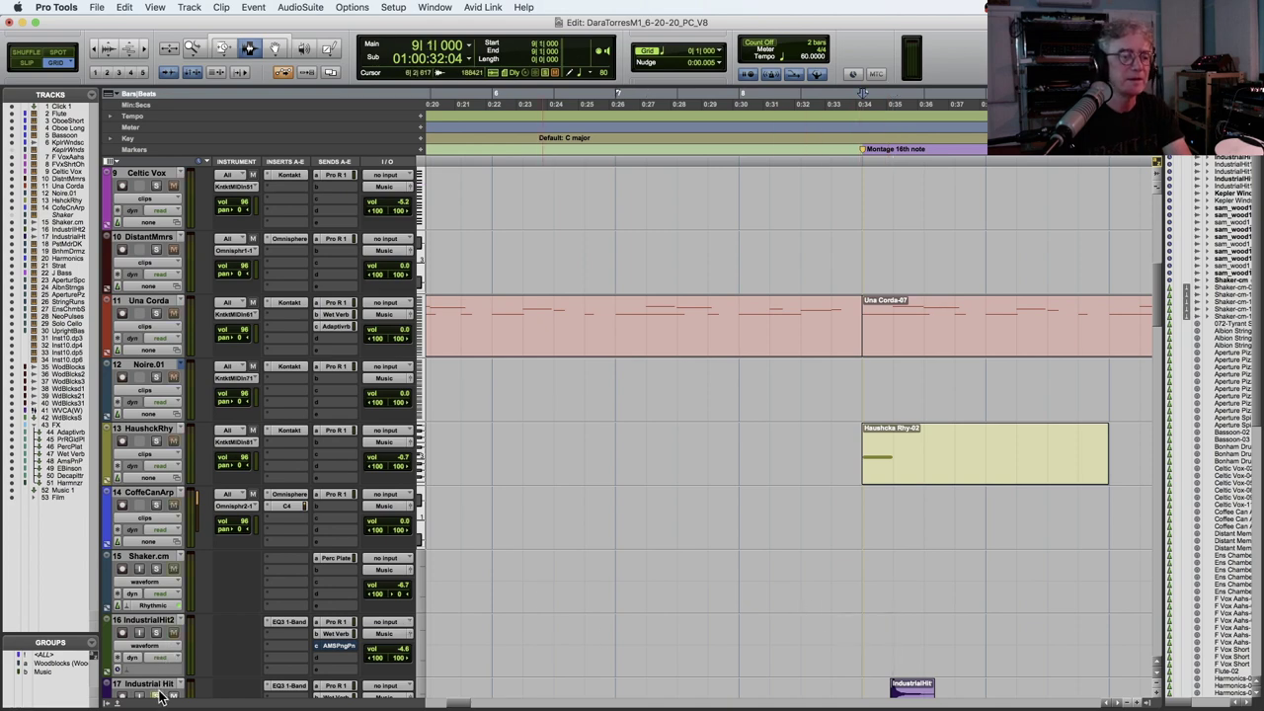
Solo the Industrial Hit track in place of HaushckRhy and audition its hit from 9|1|000.
{"action": "key", "text": "space"}
{"action": "scroll", "coordinate": [188, 658], "scroll_direction": "down", "scroll_amount": 3}
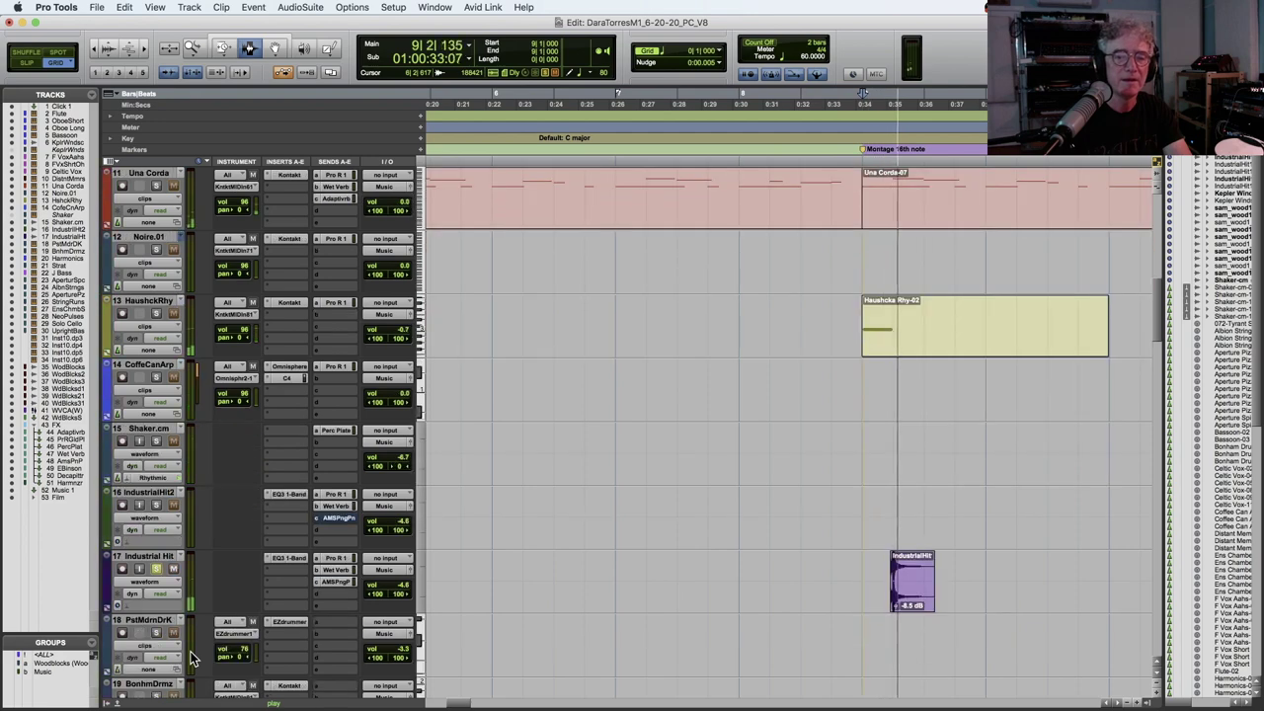
{"action": "scroll", "coordinate": [193, 659], "scroll_direction": "down", "scroll_amount": 2}
{"action": "key", "text": "space"}
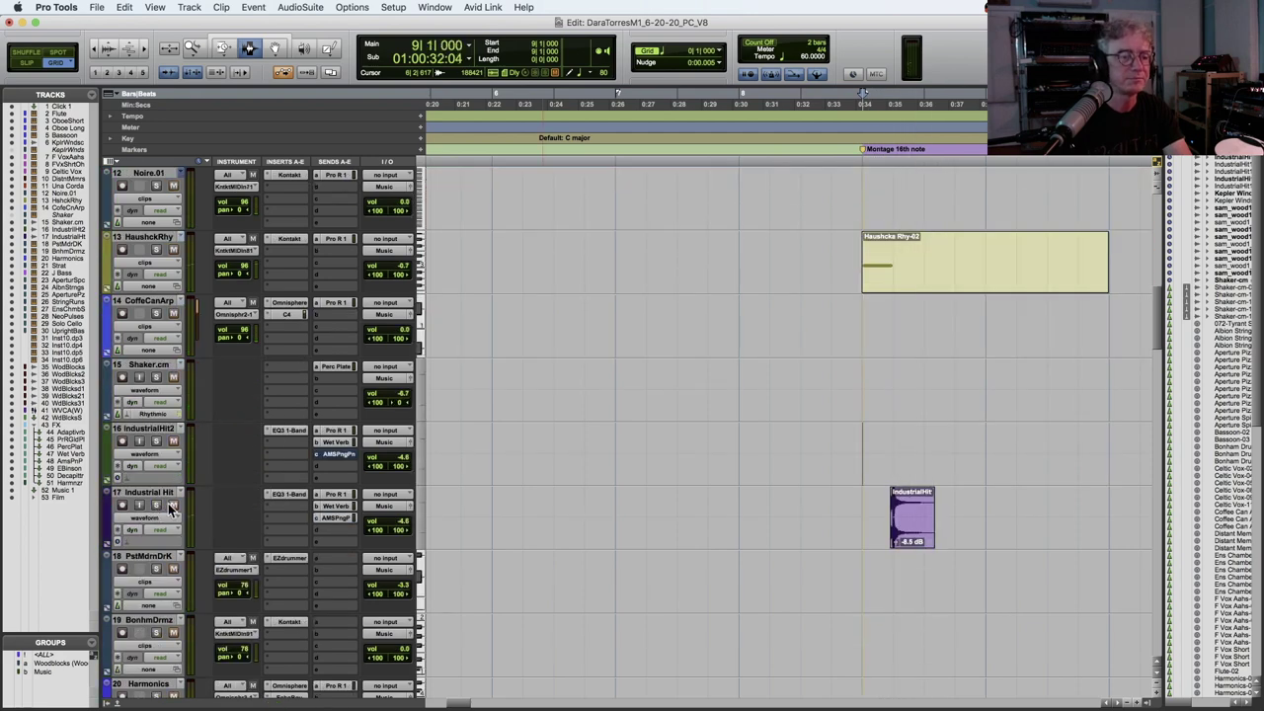
Audition the full arrangement from 8|2|000, following it through to the Flute and Oboe Short clips at bar 10.
{"action": "key", "text": "space"}
{"action": "scroll", "coordinate": [770, 254], "scroll_direction": "up", "scroll_amount": 6}
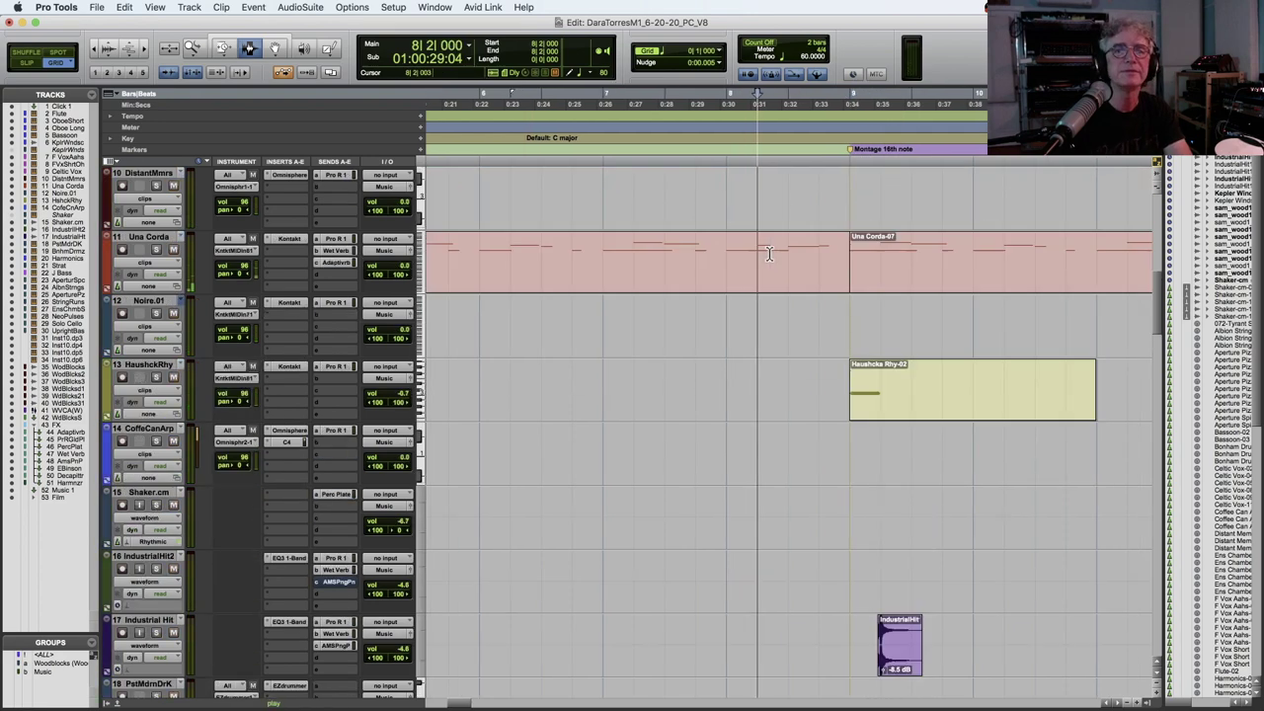
{"action": "key", "text": "r"}
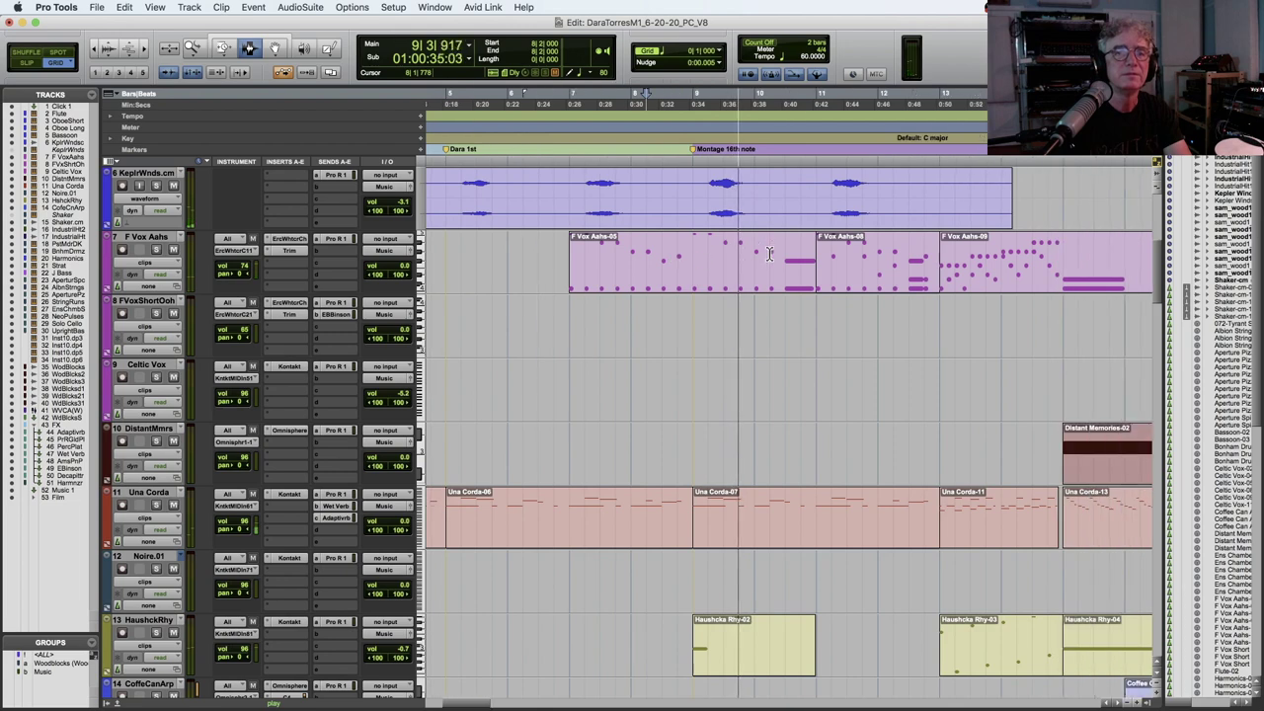
{"action": "scroll", "coordinate": [770, 254], "scroll_direction": "up", "scroll_amount": 2}
{"action": "scroll", "coordinate": [769, 253], "scroll_direction": "up", "scroll_amount": 1}
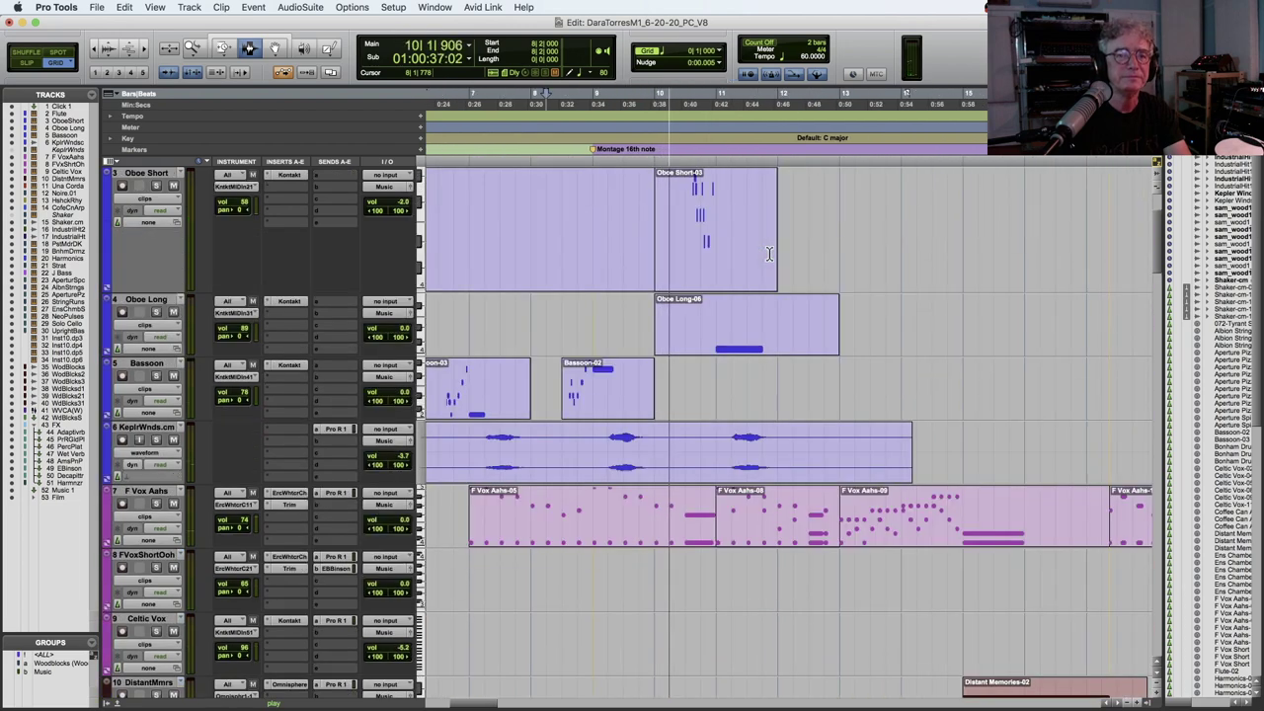
{"action": "scroll", "coordinate": [654, 255], "scroll_direction": "up", "scroll_amount": 1}
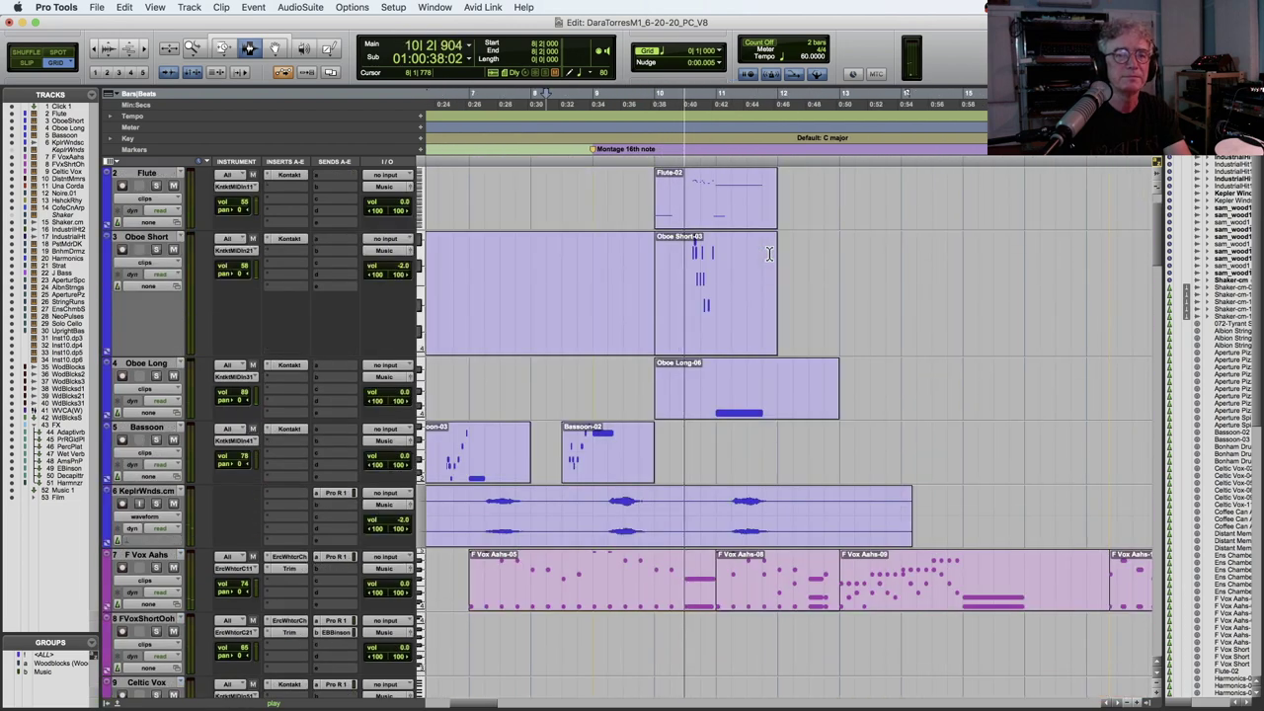
Solo the Flute and Oboe Short tracks and audition their bar 10 phrase from 10|1|000, 10|4|000 and 10|3|000.
{"action": "left_click", "coordinate": [660, 253]}
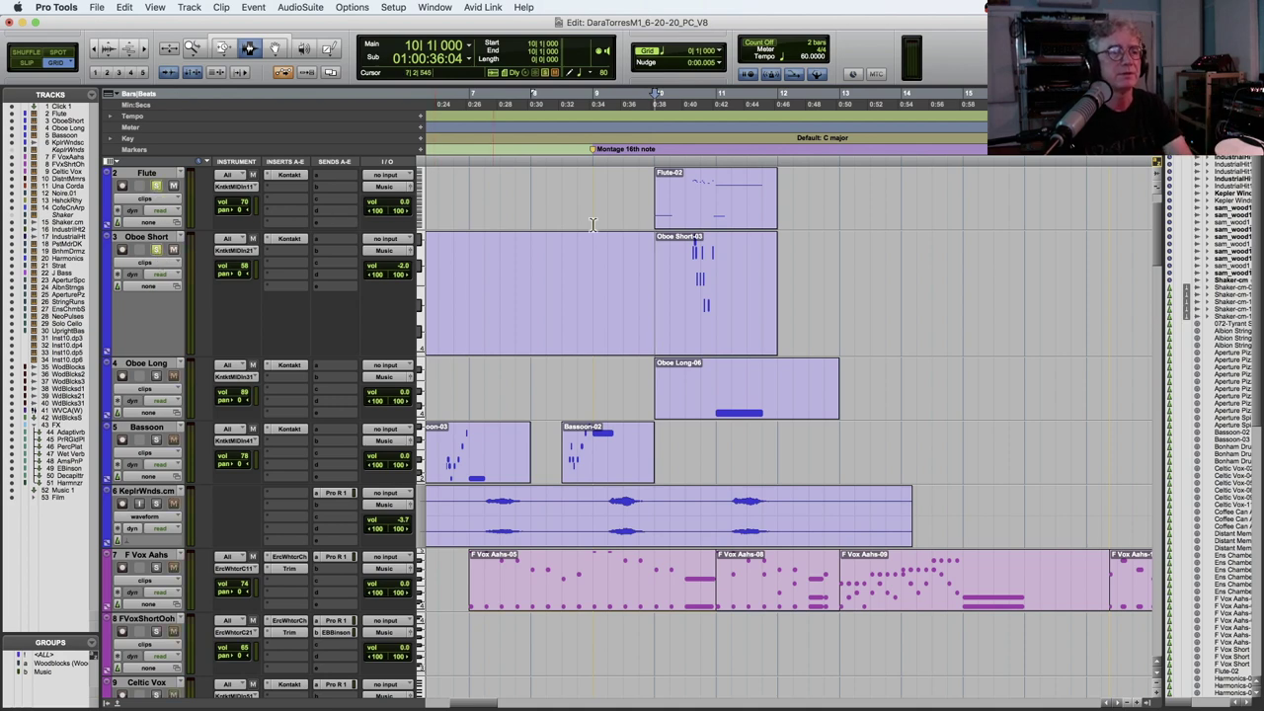
{"action": "key", "text": "space"}
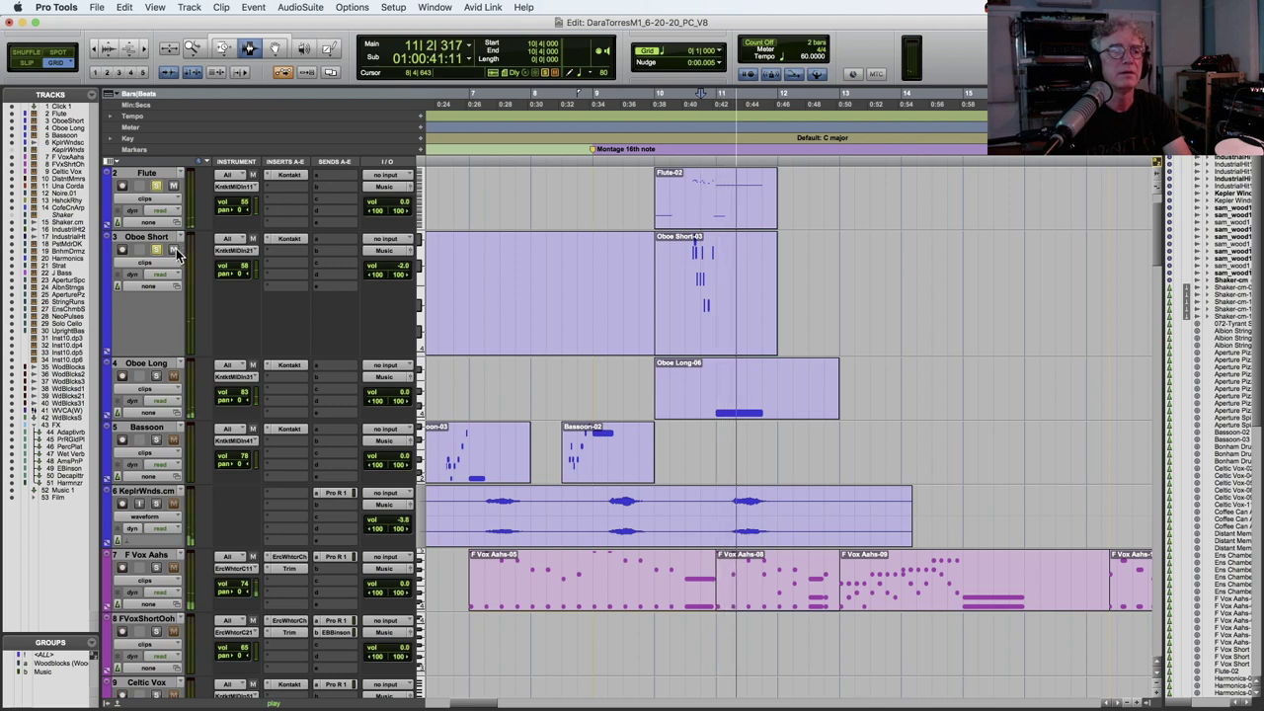
{"action": "key", "text": "space"}
{"action": "key", "text": "space"}
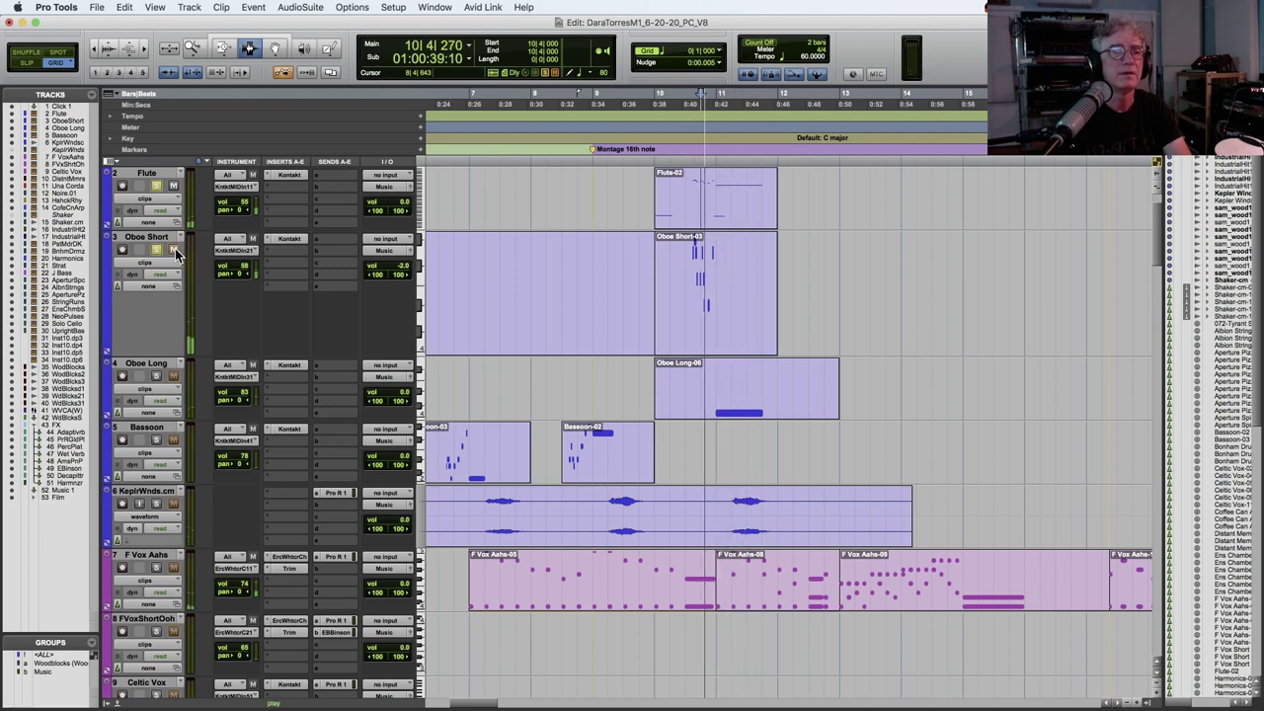
{"action": "key", "text": "space"}
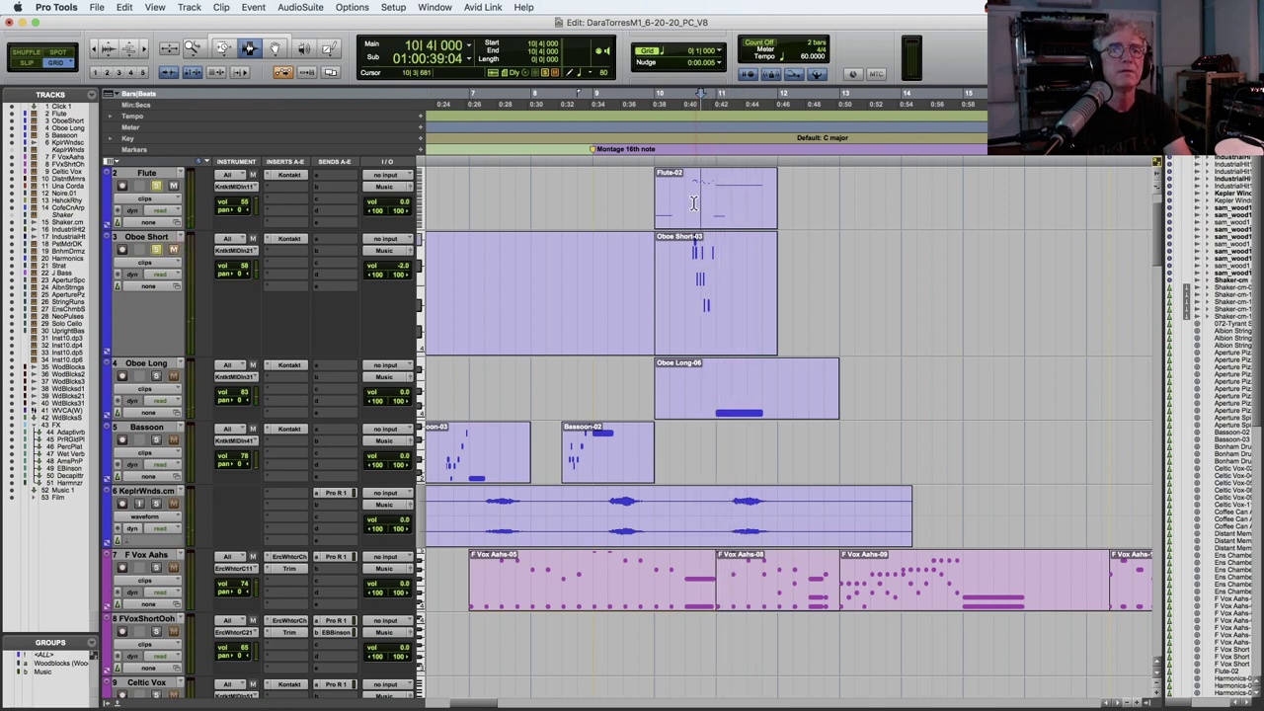
{"action": "key", "text": "space"}
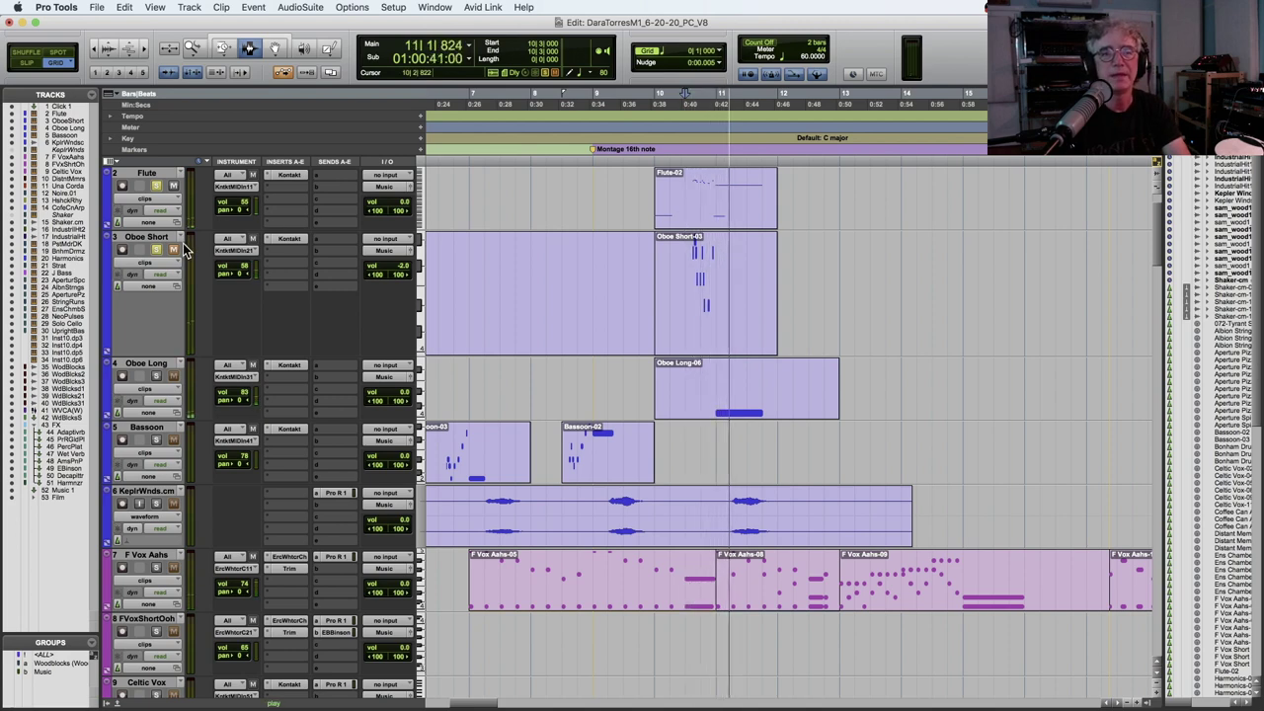
Unsolo Flute and Oboe Short and audition the full arrangement from 10|1|000.
{"action": "left_click", "coordinate": [657, 217]}
{"action": "key", "text": "space"}
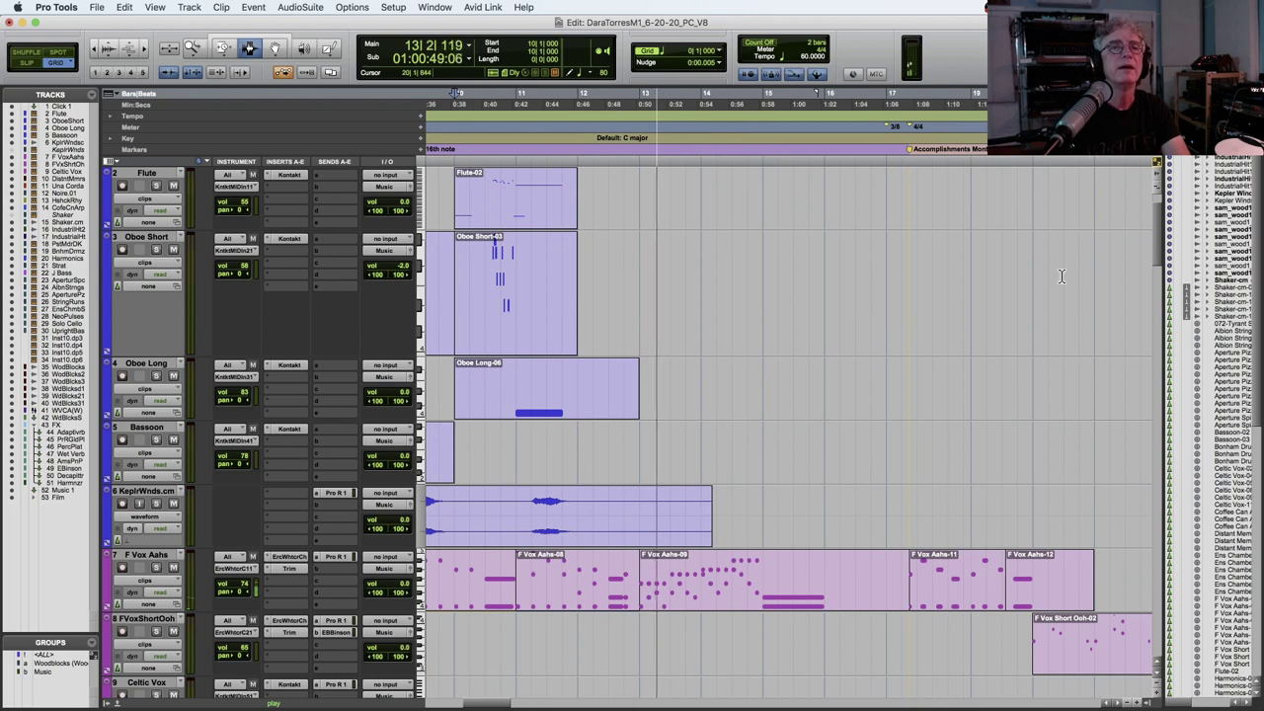
{"action": "key", "text": "space"}
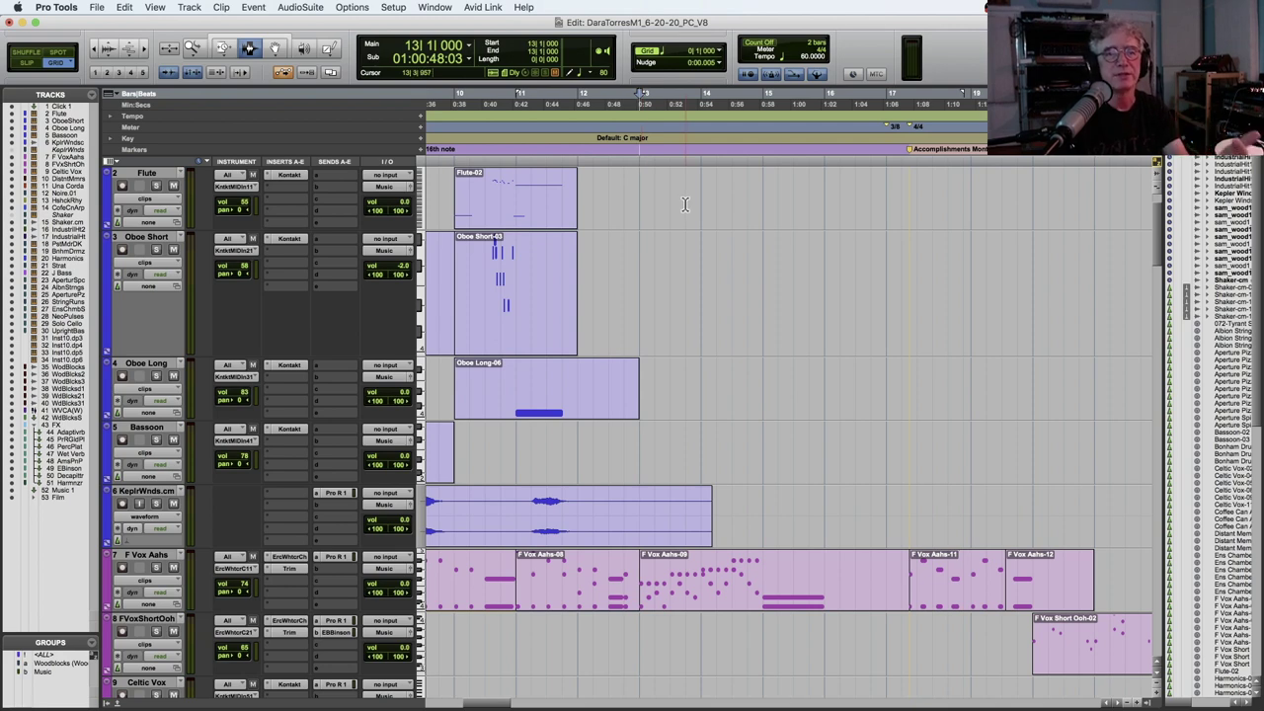
Audition the F Vox Aahs track soloed from 13|1|000 and again together with Una Corda.
{"action": "scroll", "coordinate": [684, 204], "scroll_direction": "down", "scroll_amount": 1}
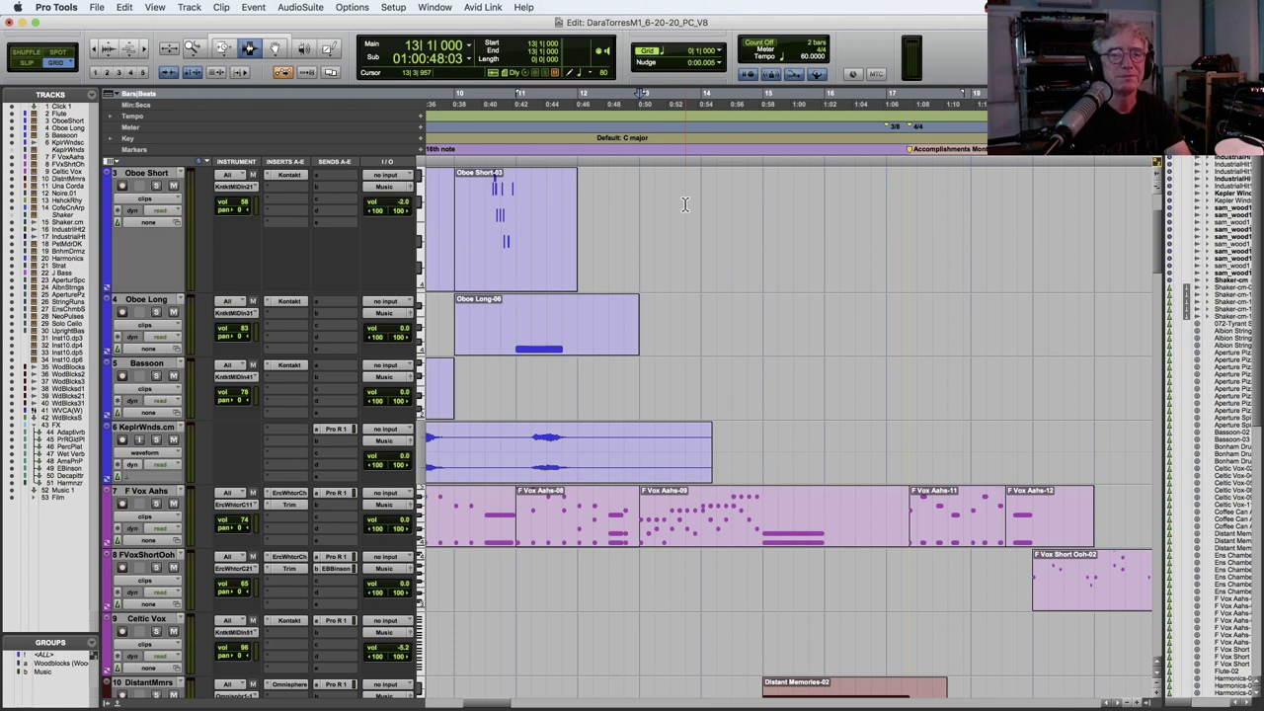
{"action": "scroll", "coordinate": [684, 204], "scroll_direction": "down", "scroll_amount": 2}
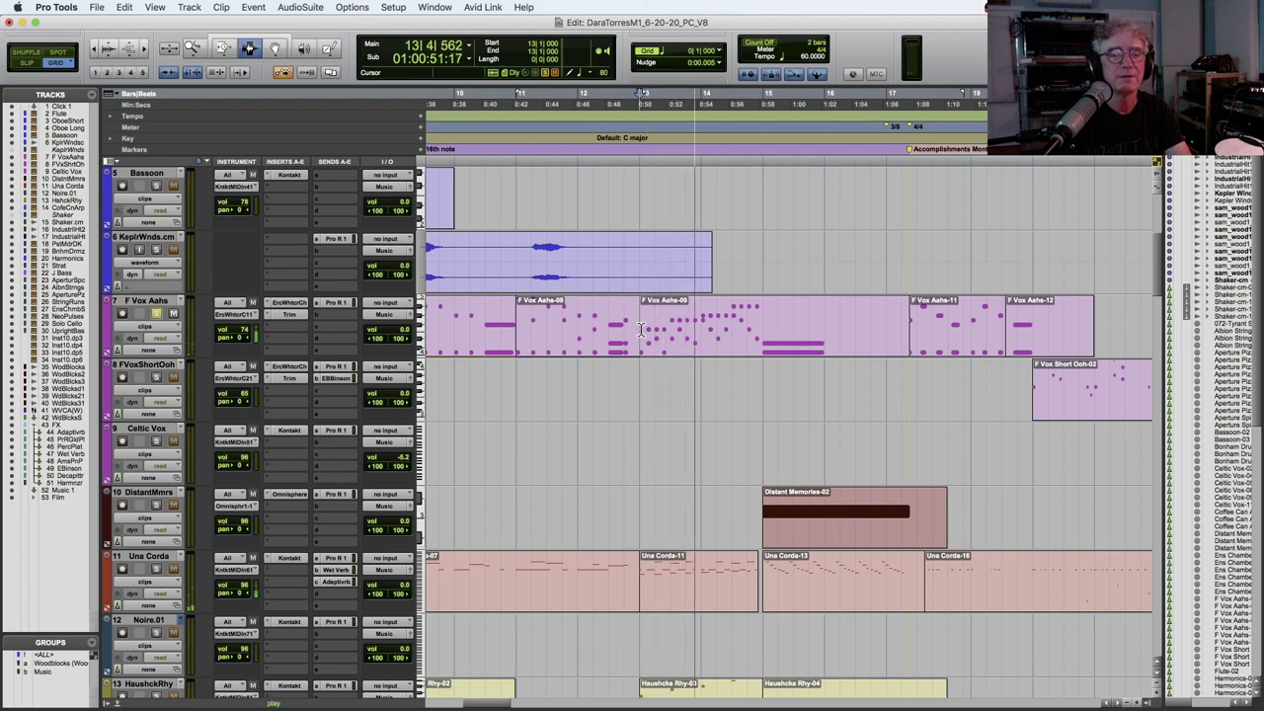
{"action": "key", "text": "space"}
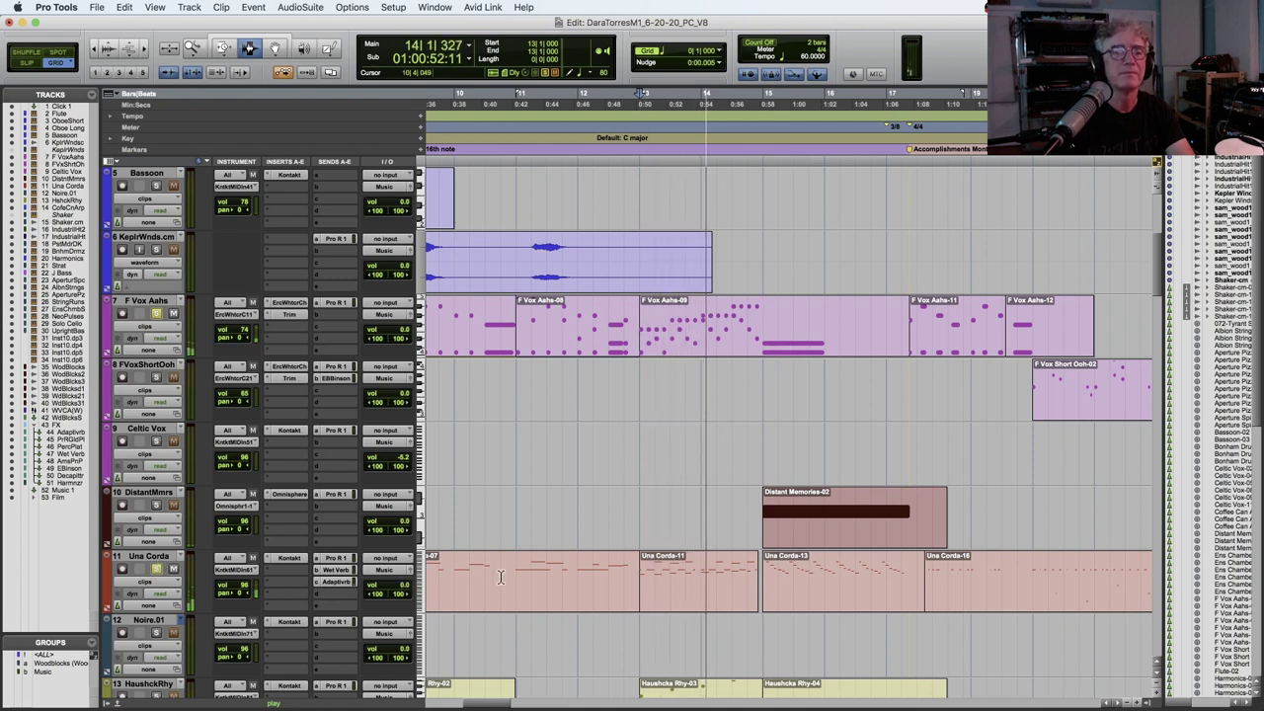
Audition Una Corda soloed with HaushckRhy from 13|1|000, then clear the solos to hear the full arrangement.
{"action": "scroll", "coordinate": [501, 578], "scroll_direction": "down", "scroll_amount": 5}
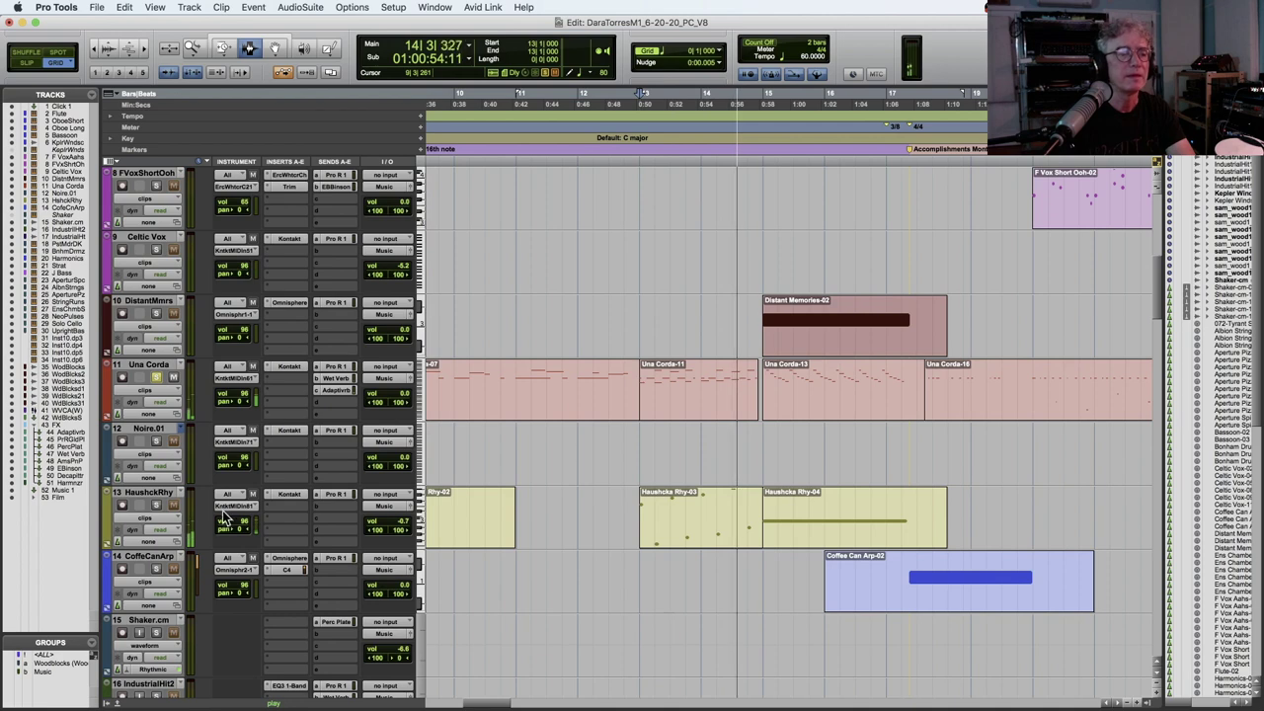
{"action": "key", "text": "space"}
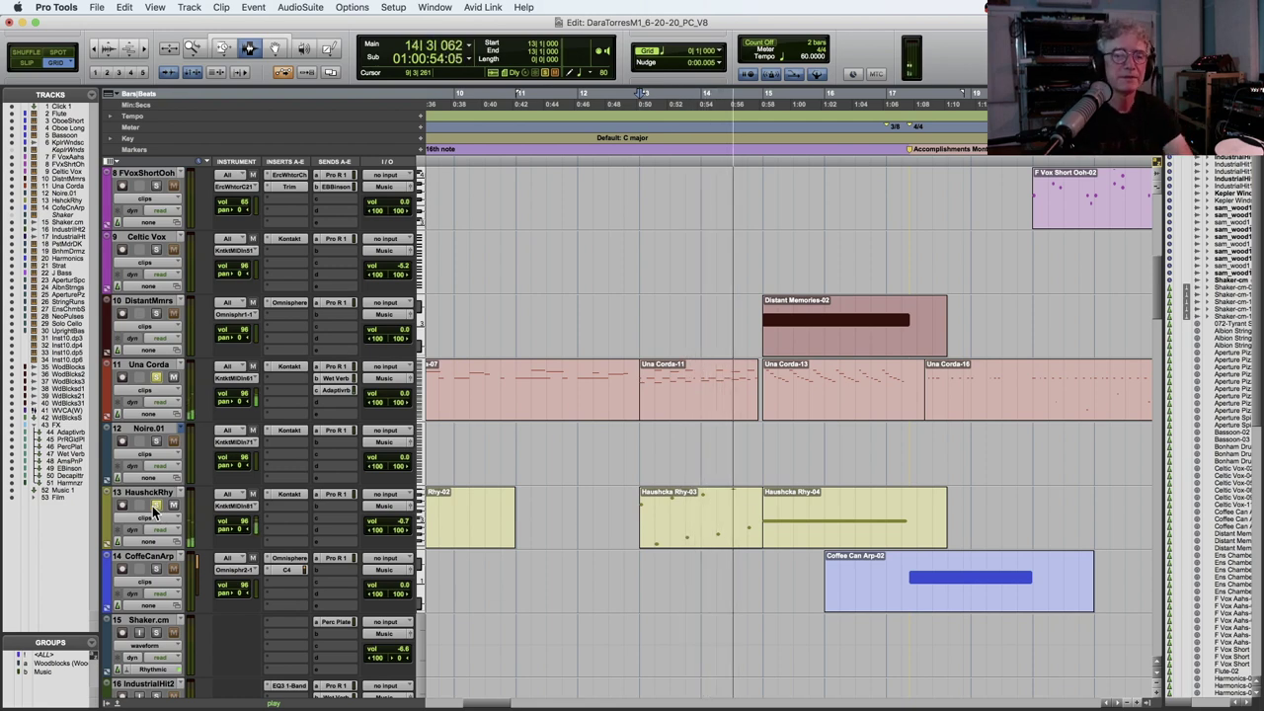
{"action": "left_click", "coordinate": [155, 506]}
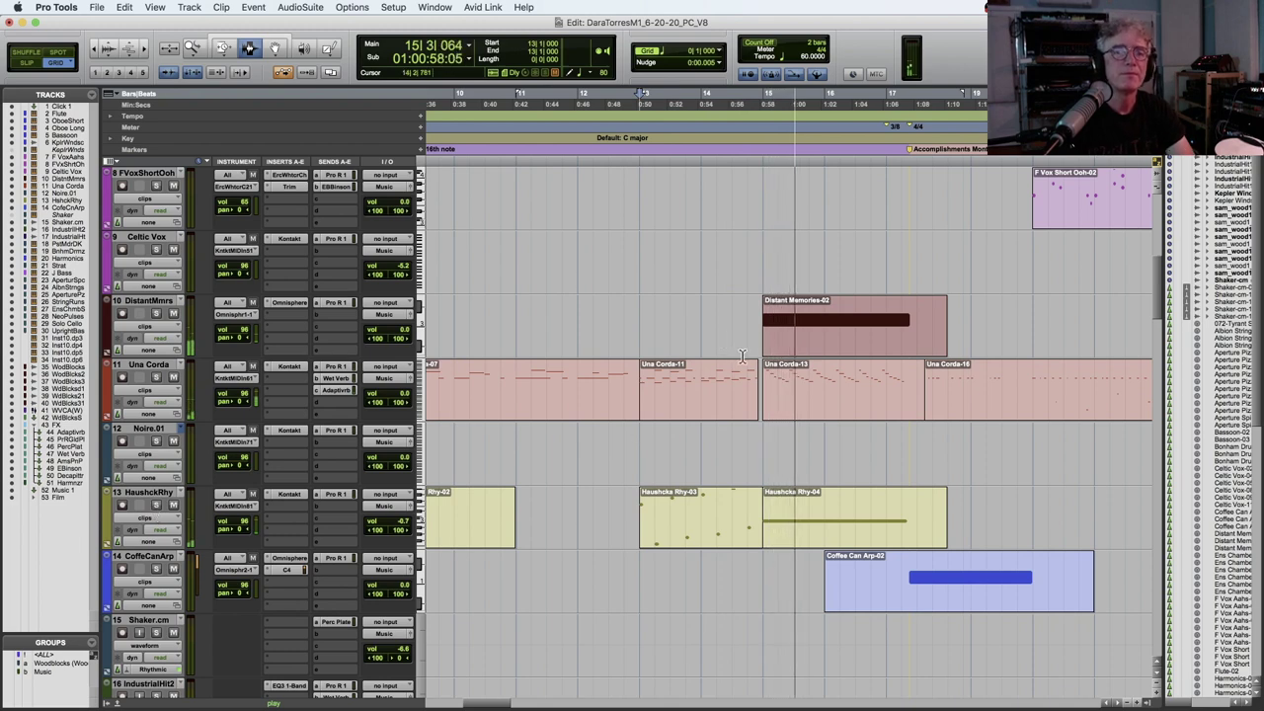
{"action": "key", "text": "space"}
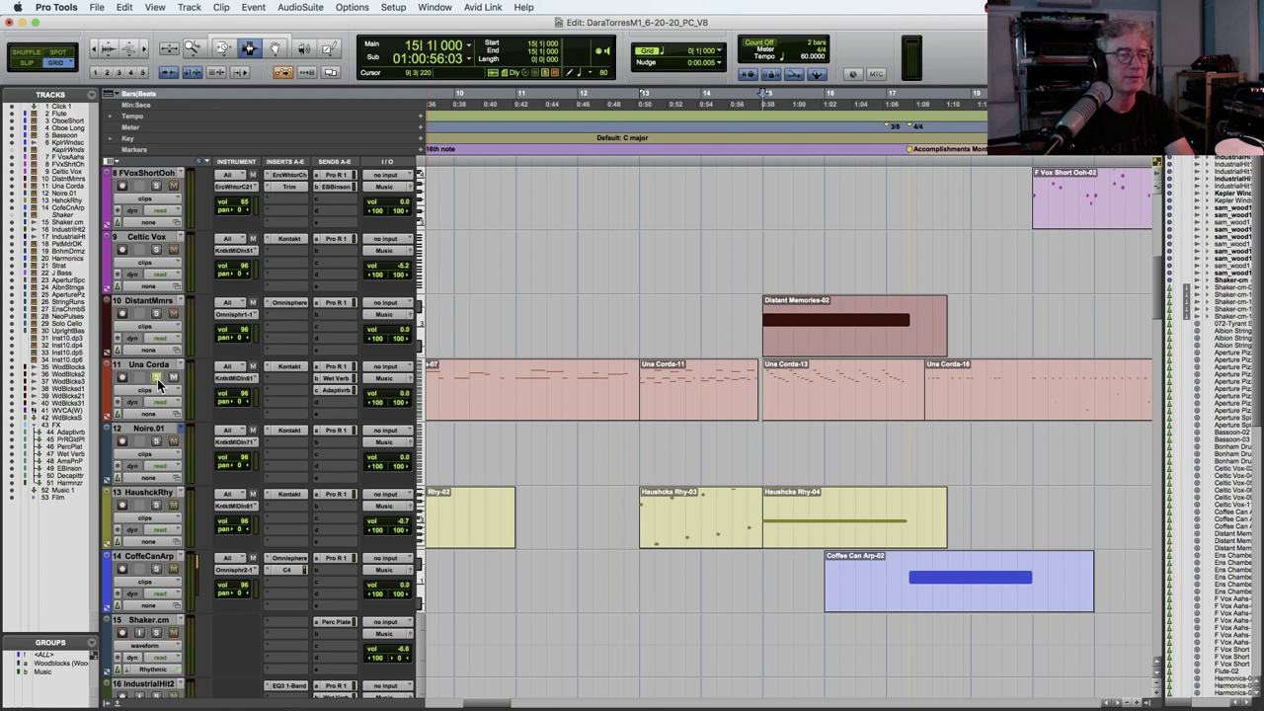
Audition Una Corda soloed from 15|1|000 and replay the passage with DistantMmrs soloed alongside it.
{"action": "key", "text": "space"}
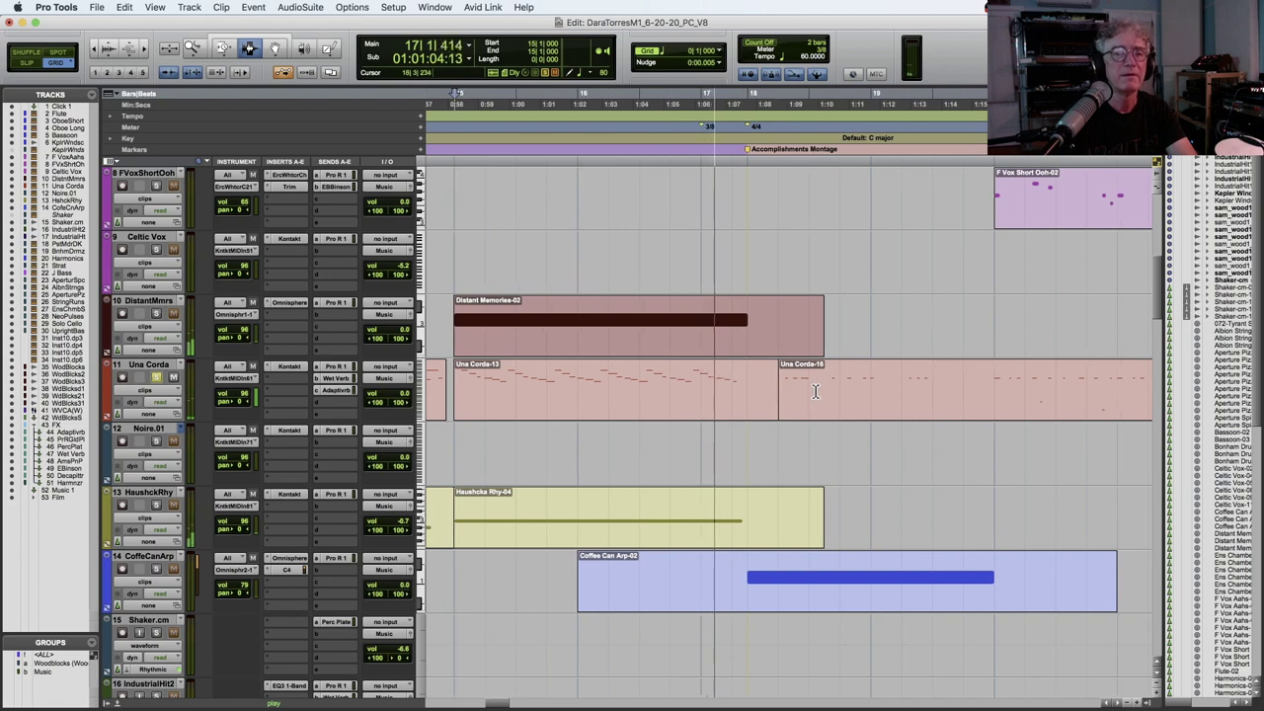
{"action": "key", "text": "space"}
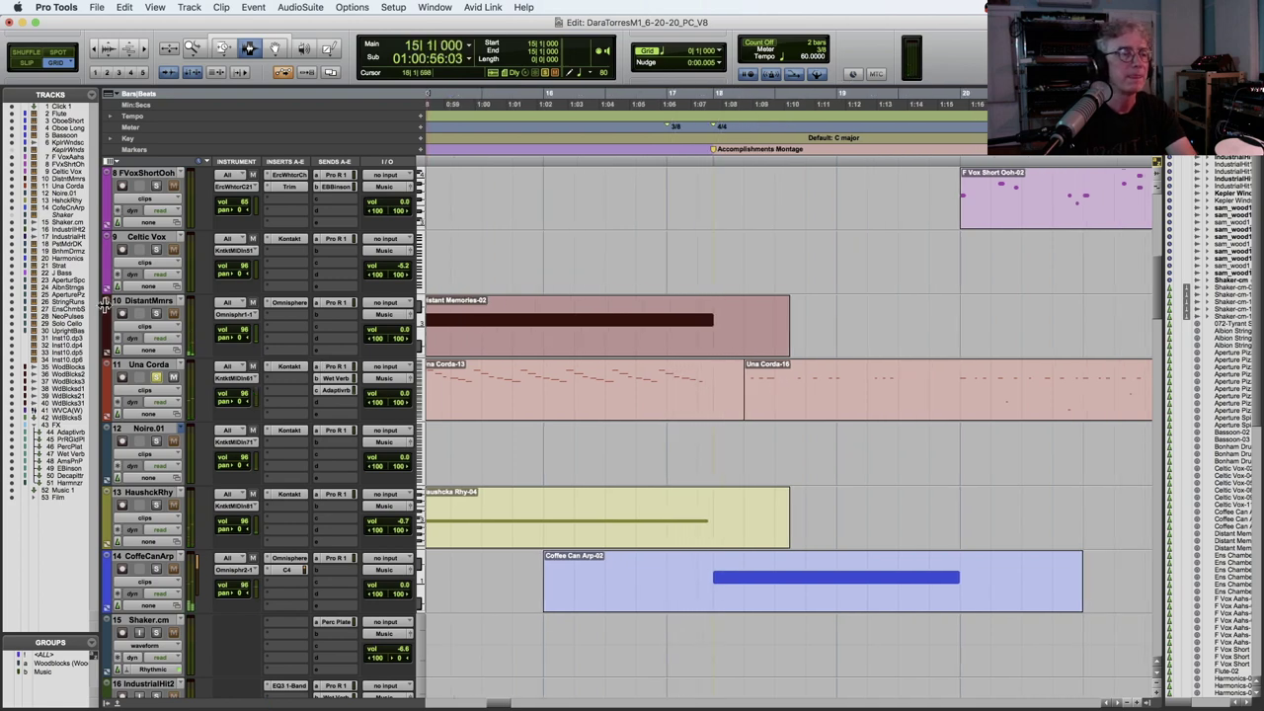
{"action": "scroll", "coordinate": [395, 368], "scroll_direction": "left", "scroll_amount": 3}
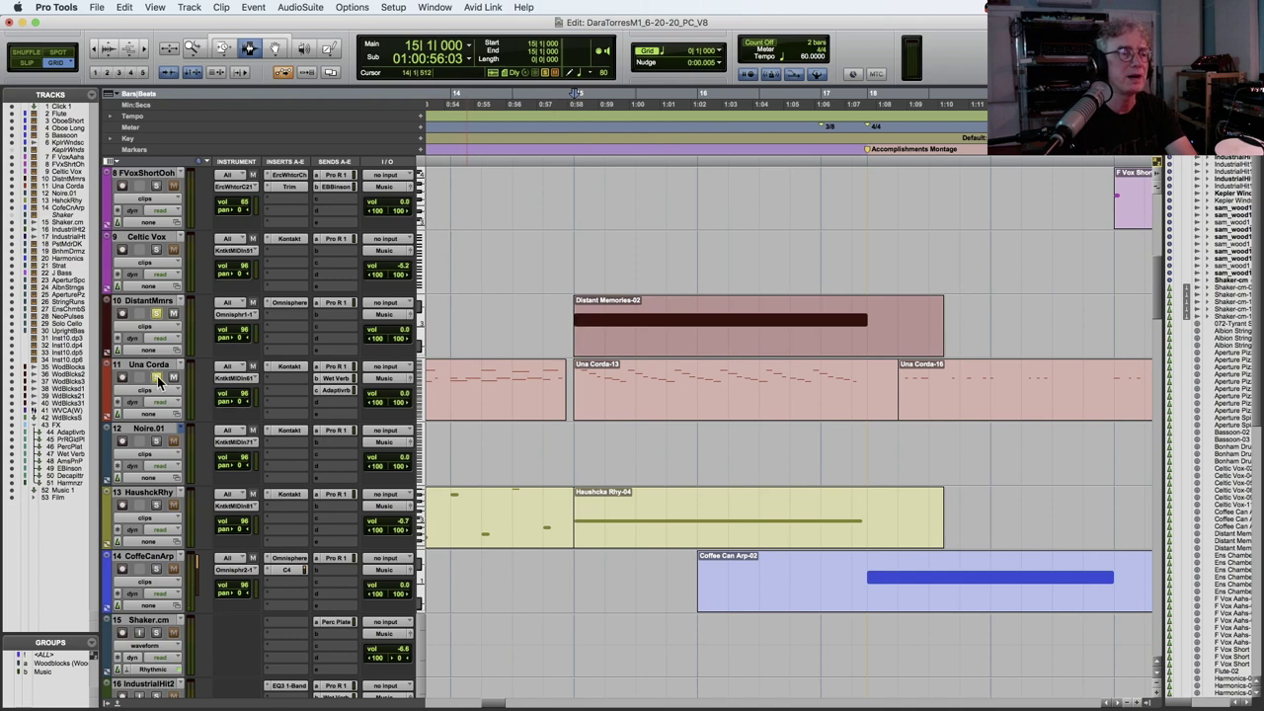
{"action": "key", "text": "space"}
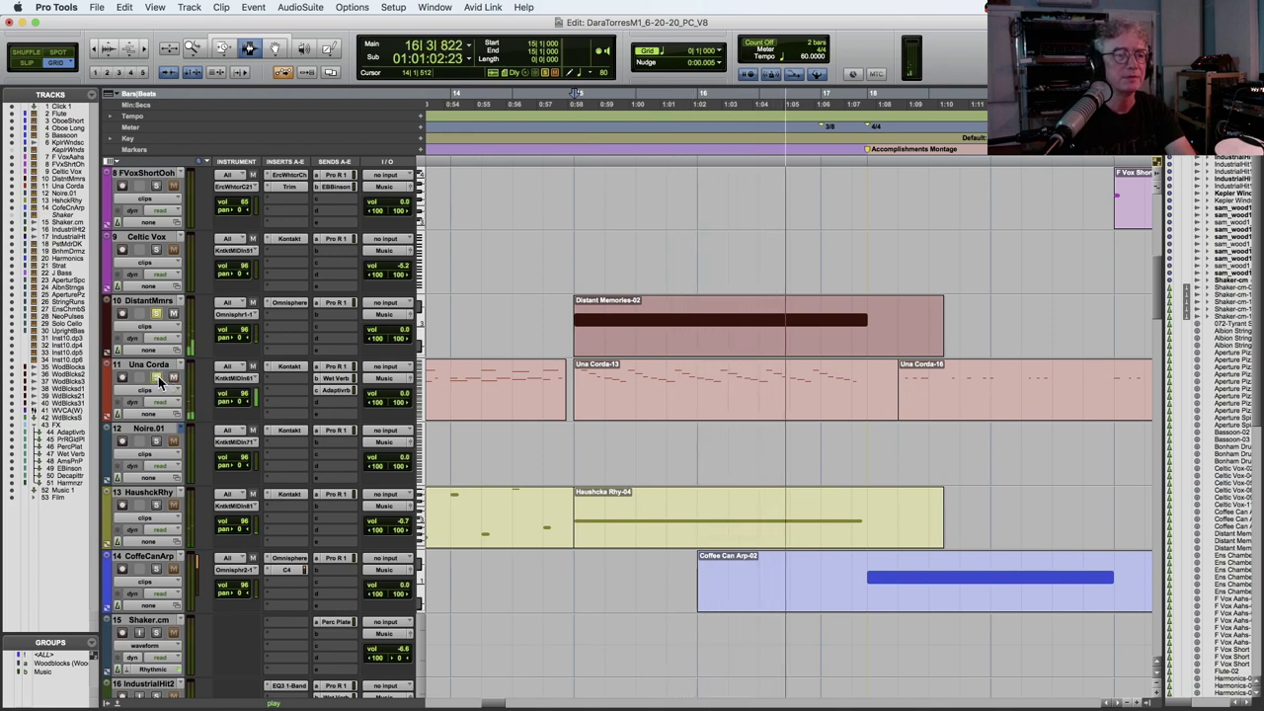
Audition DistantMmrs, Una Corda and HaushckRhy soloed together from 15|1|000.
{"action": "key", "text": "space"}
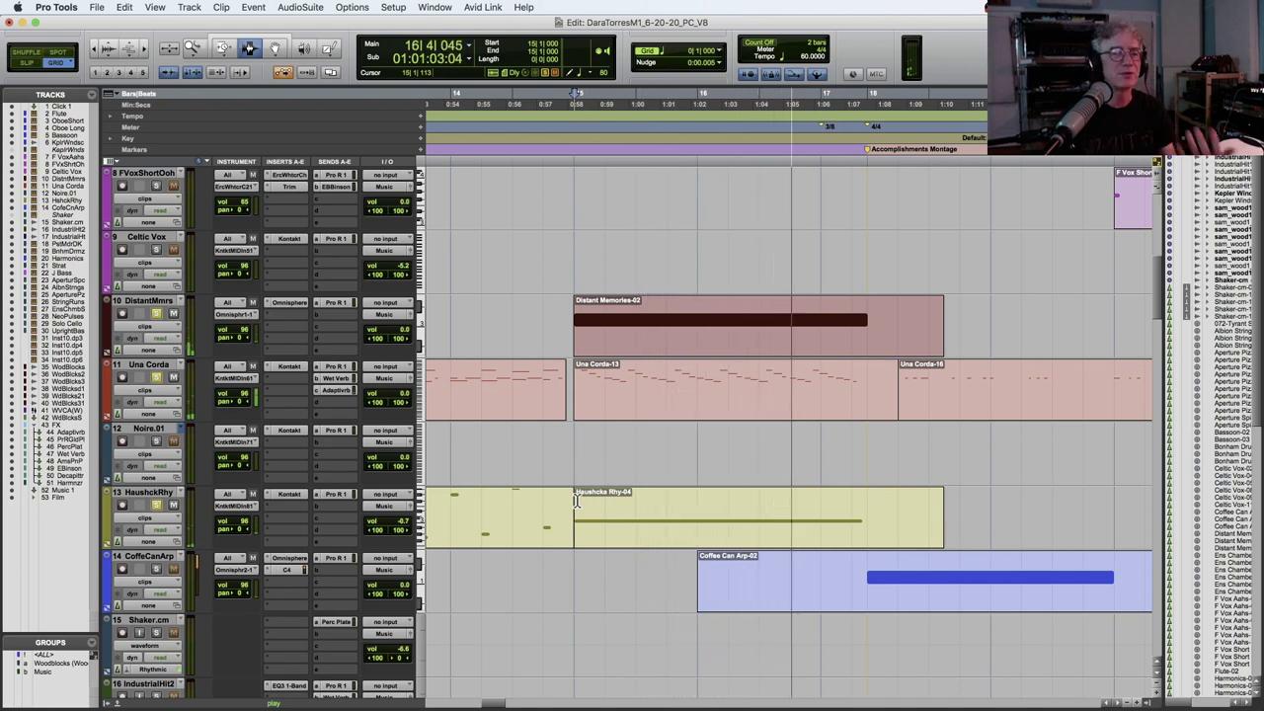
{"action": "key", "text": "space"}
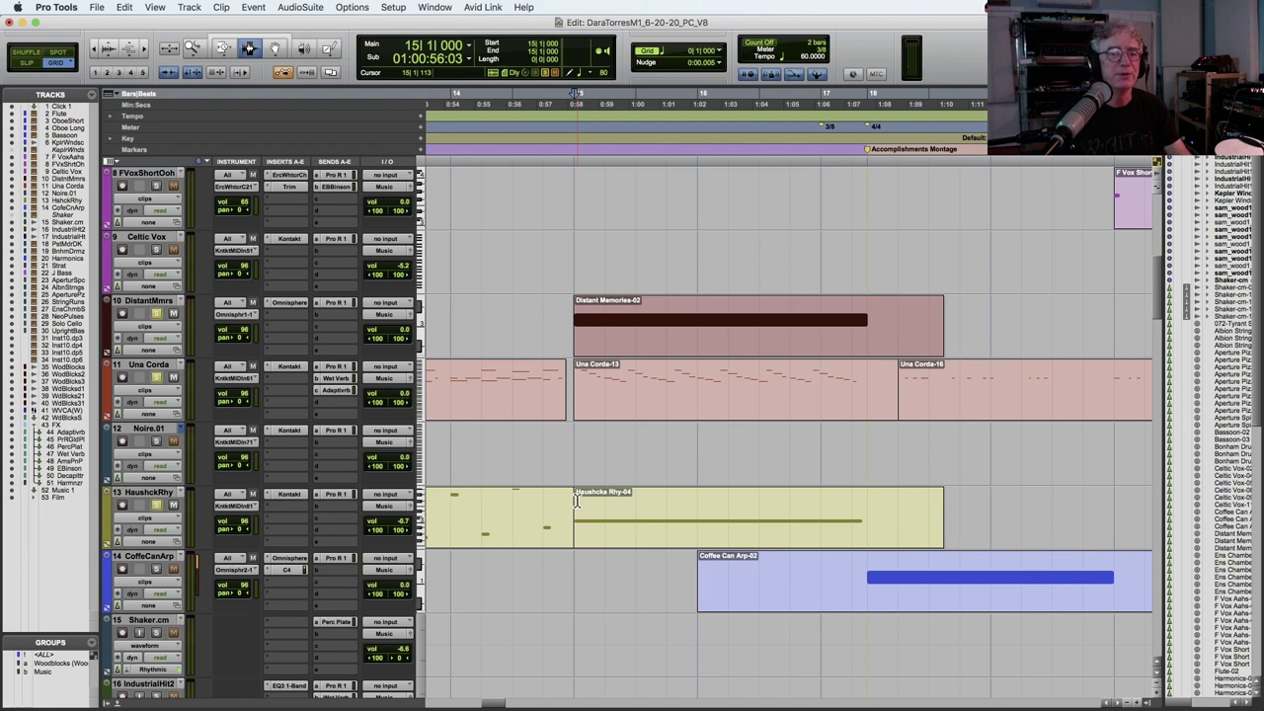
{"action": "scroll", "coordinate": [577, 502], "scroll_direction": "down", "scroll_amount": 5}
{"action": "scroll", "coordinate": [577, 502], "scroll_direction": "left", "scroll_amount": 10}
{"action": "scroll", "coordinate": [577, 501], "scroll_direction": "up", "scroll_amount": 2}
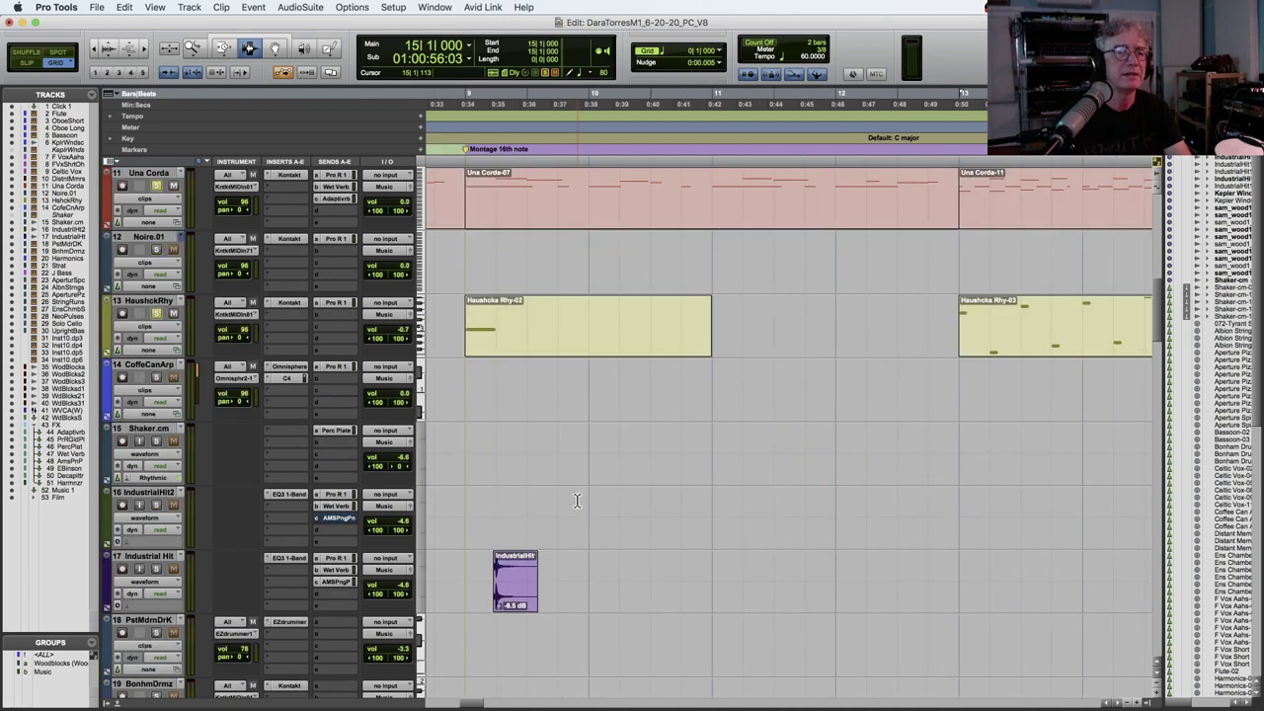
Clear the solos and play the full arrangement from 15|1|000 while looking over the lower instrument and FX tracks.
{"action": "scroll", "coordinate": [577, 502], "scroll_direction": "up", "scroll_amount": 1}
{"action": "left_click", "coordinate": [158, 376], "text": "super"}
{"action": "key", "text": "space"}
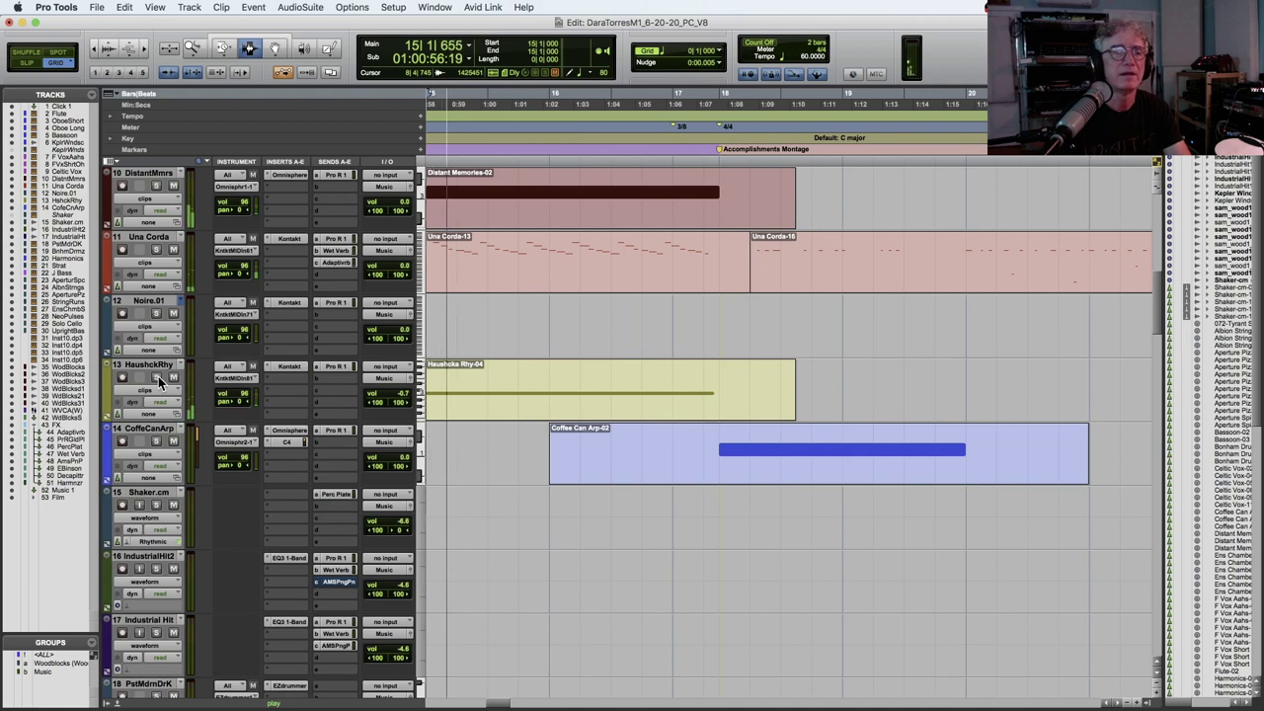
{"action": "scroll", "coordinate": [516, 427], "scroll_direction": "down", "scroll_amount": 1}
{"action": "scroll", "coordinate": [516, 426], "scroll_direction": "down", "scroll_amount": 8}
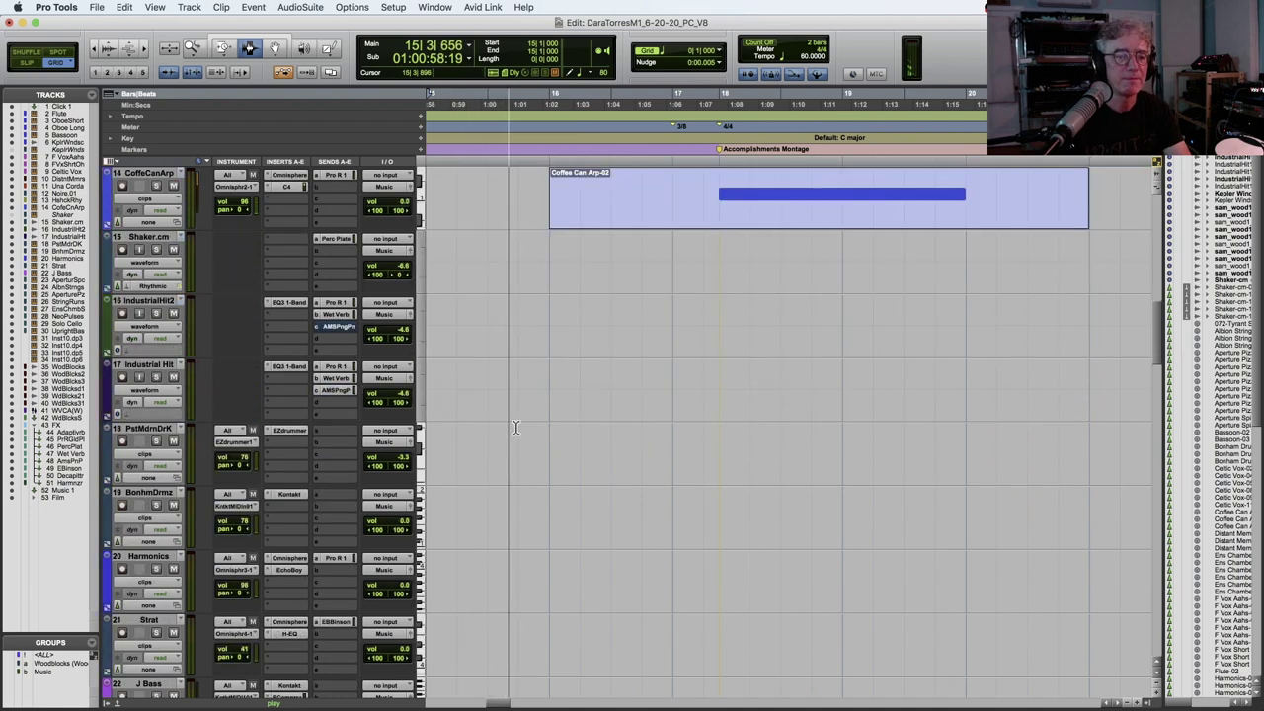
{"action": "scroll", "coordinate": [516, 427], "scroll_direction": "up", "scroll_amount": 3}
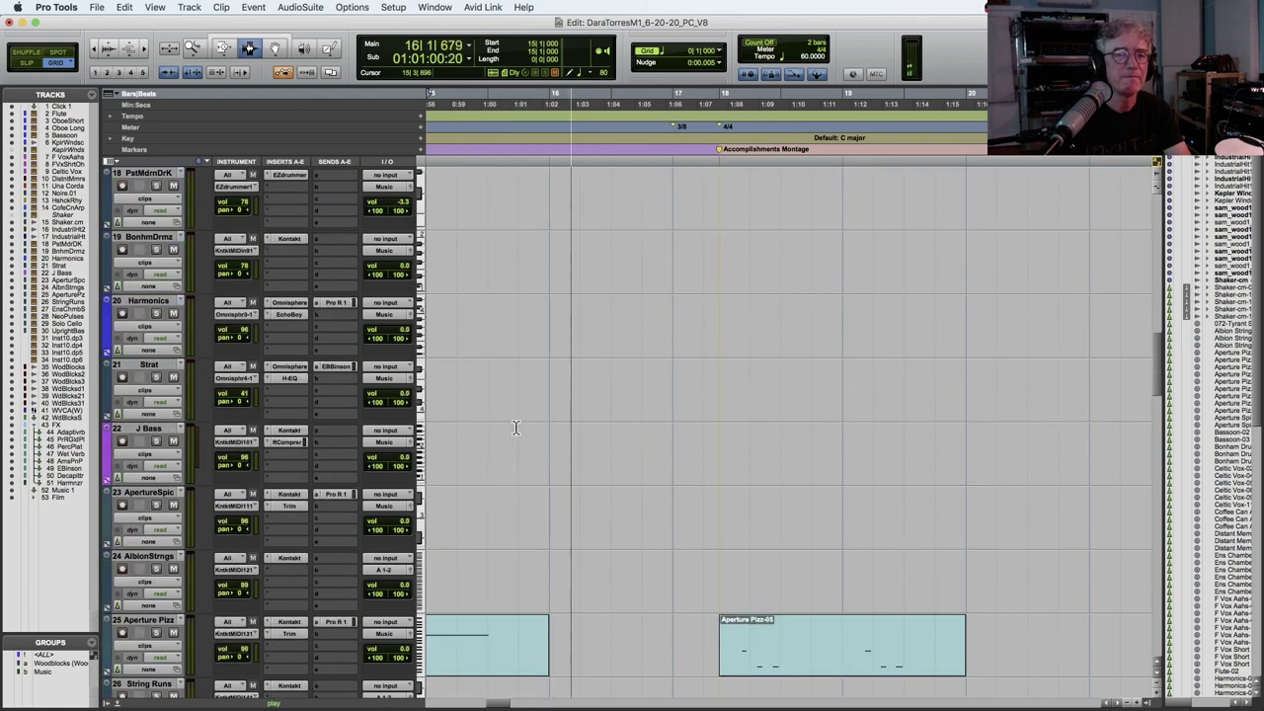
{"action": "scroll", "coordinate": [518, 426], "scroll_direction": "down", "scroll_amount": 6}
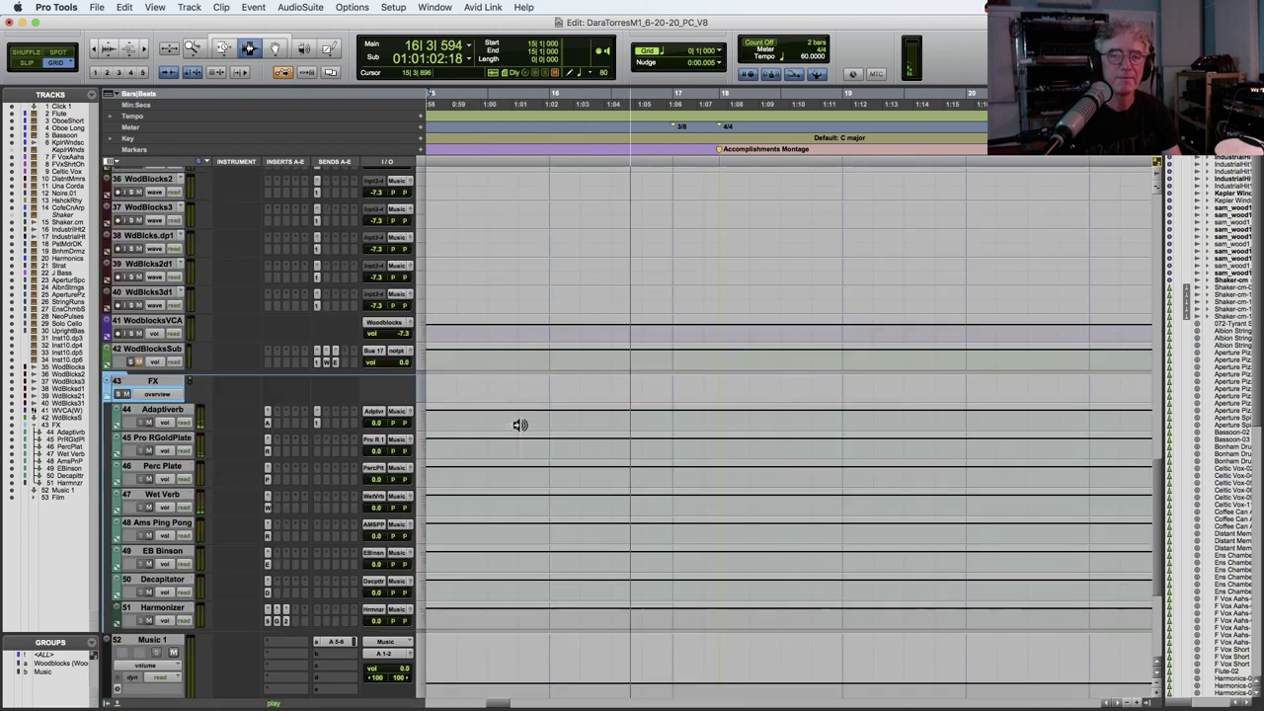
{"action": "scroll", "coordinate": [516, 427], "scroll_direction": "up", "scroll_amount": 15}
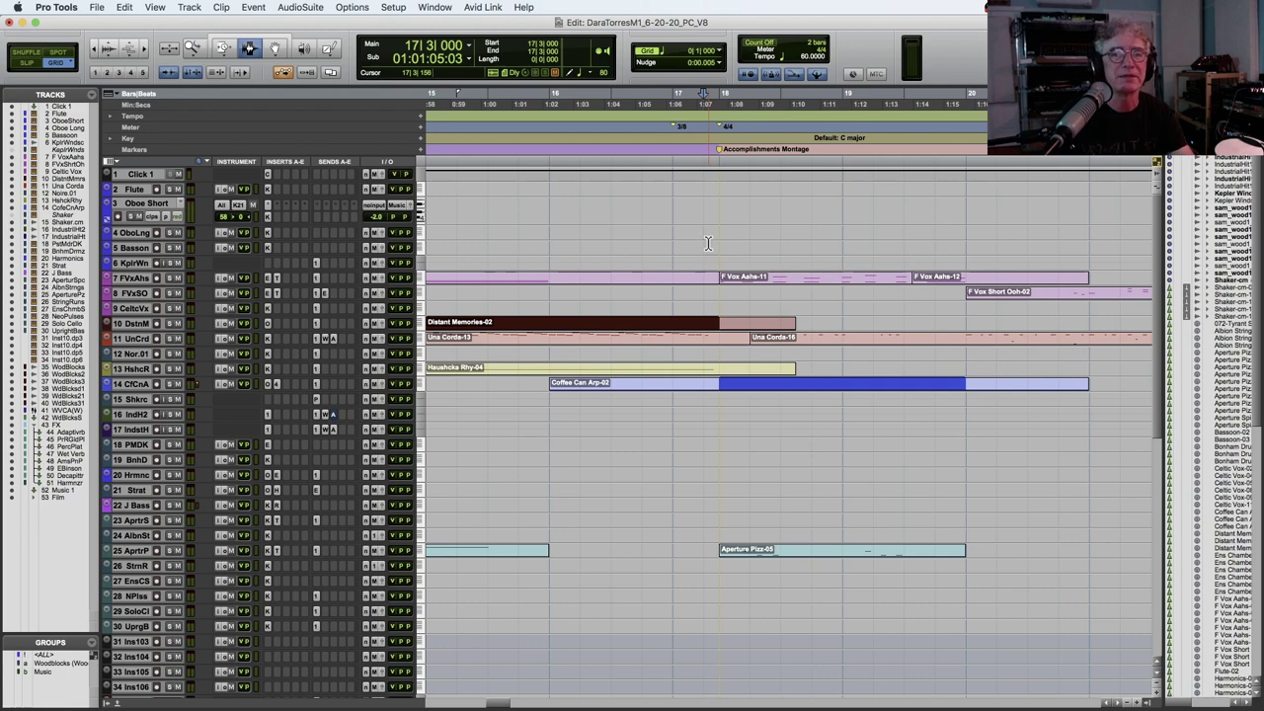
Audition the CoffeCanArp track soloed from 17|3|000.
{"action": "key", "text": "space"}
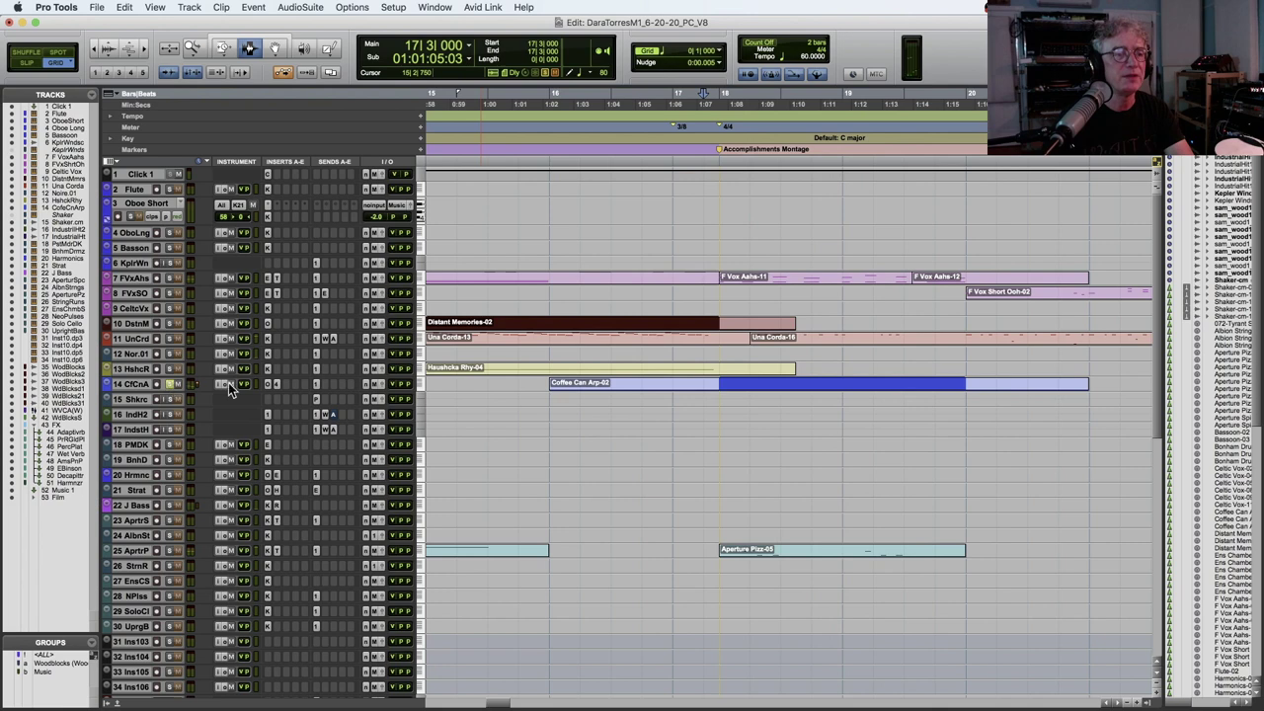
{"action": "key", "text": "space"}
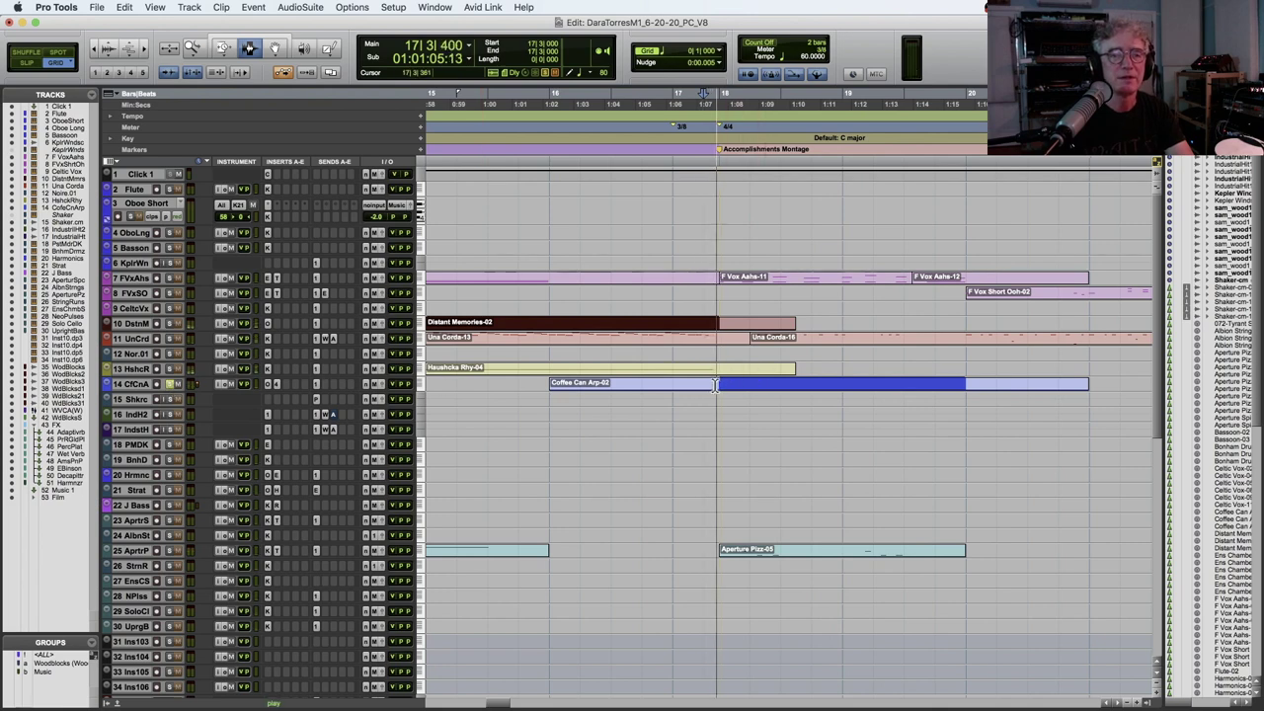
{"action": "key", "text": "space"}
Compare CoffeCanArp with its C4 multiband processor active and bypassed during playback, leaving it active and closing the plug-in.
{"action": "left_click", "coordinate": [278, 384]}
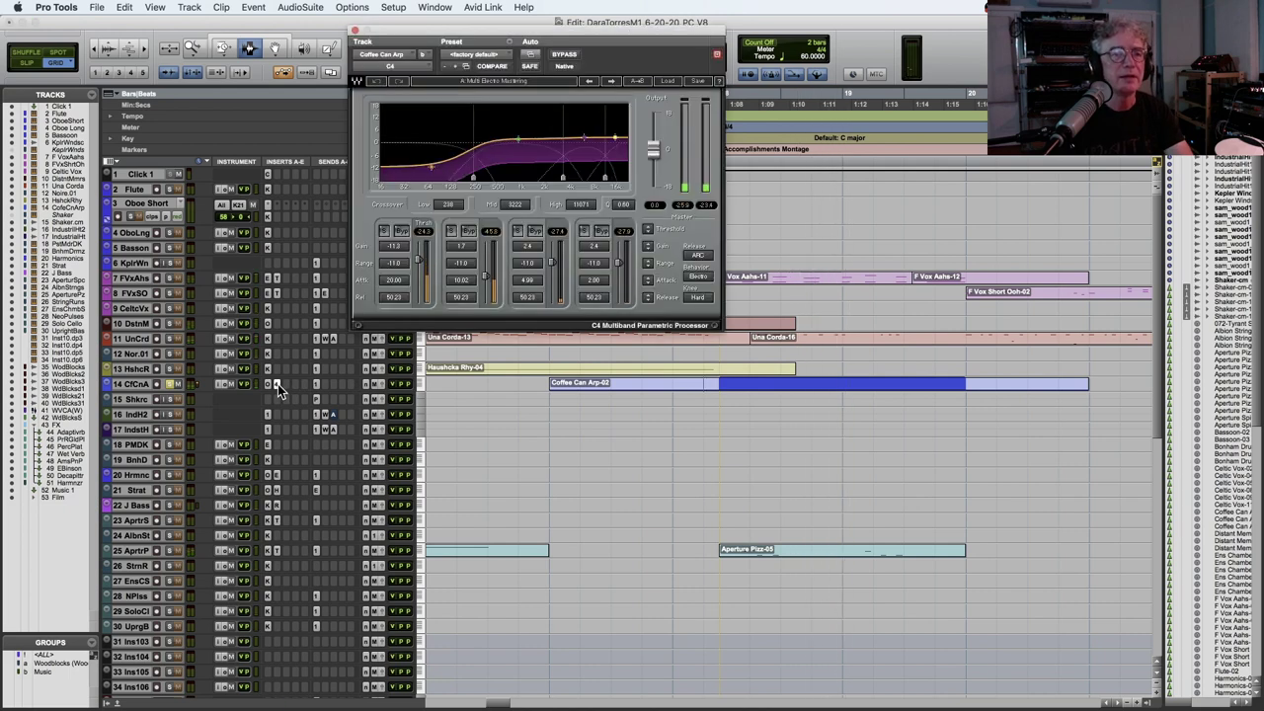
{"action": "key", "text": "space"}
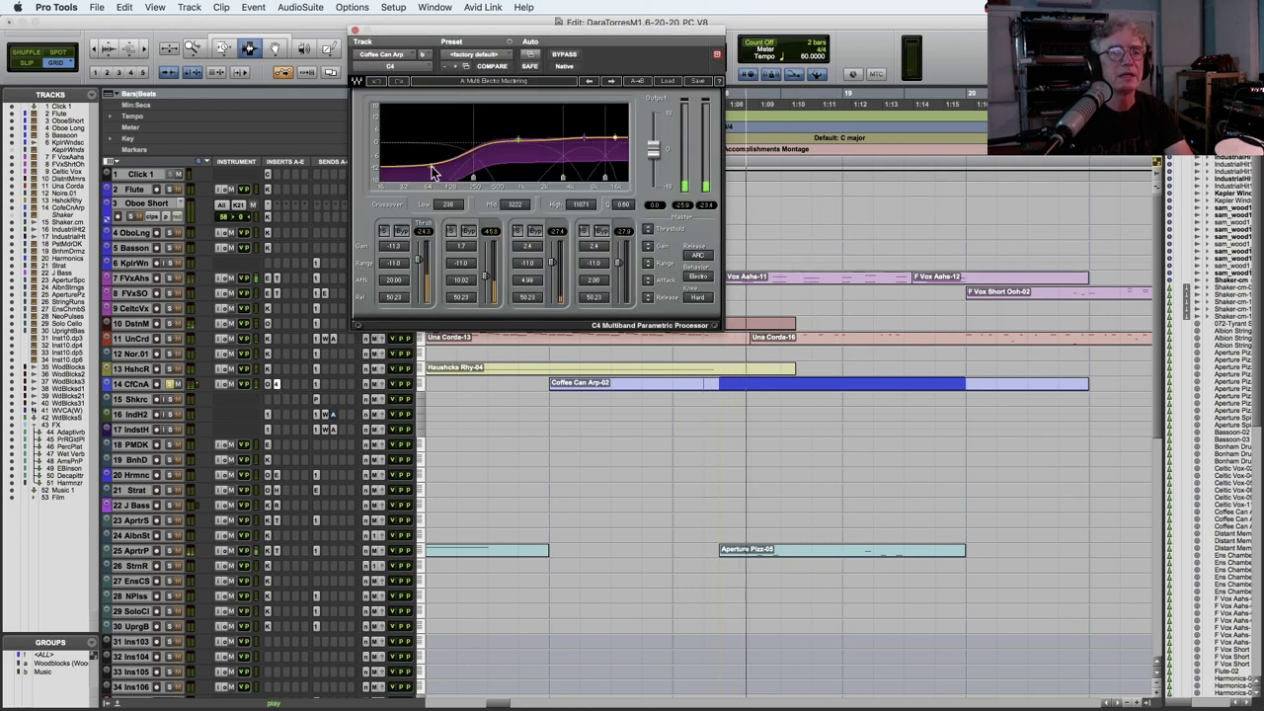
{"action": "left_click", "coordinate": [562, 59]}
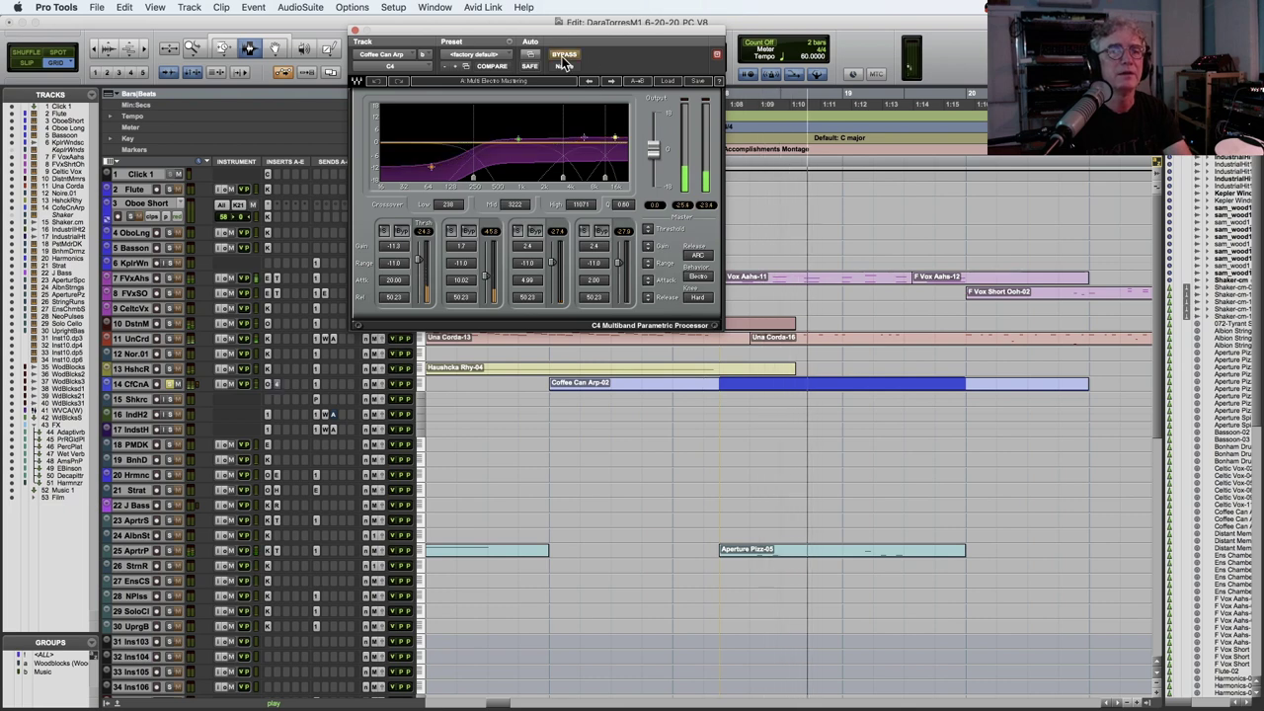
{"action": "left_click", "coordinate": [562, 57]}
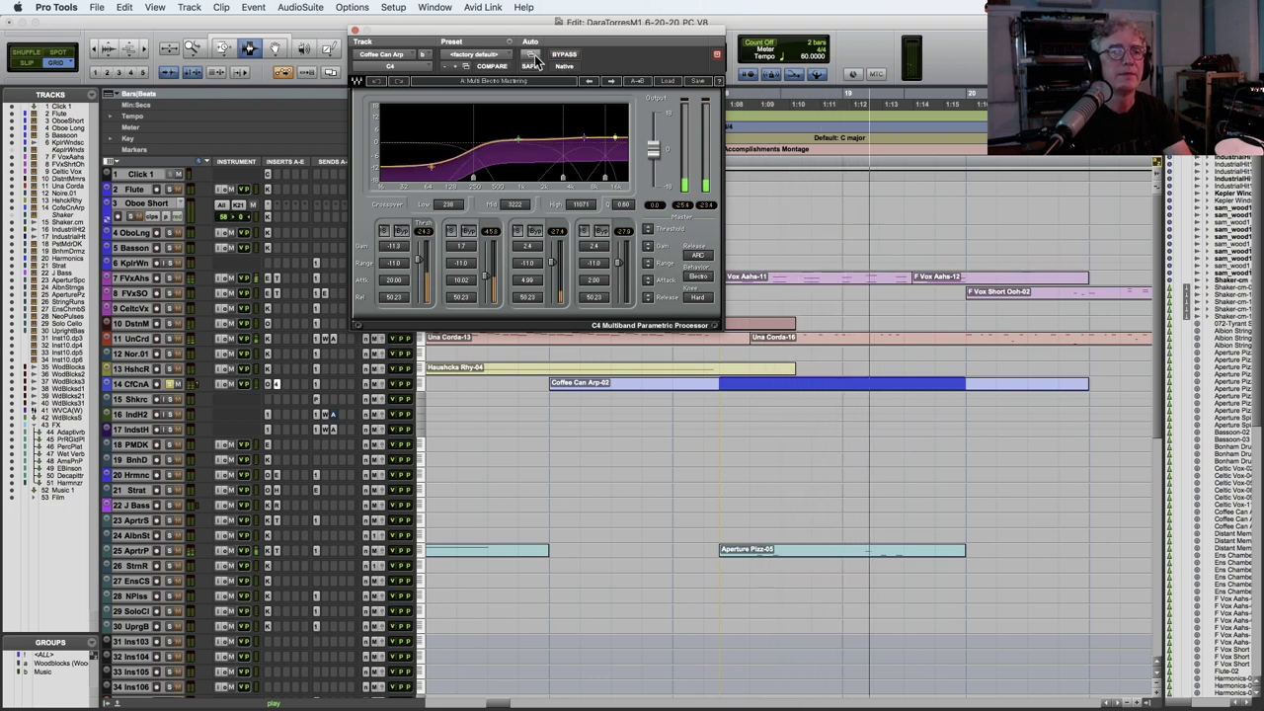
{"action": "left_click", "coordinate": [358, 33]}
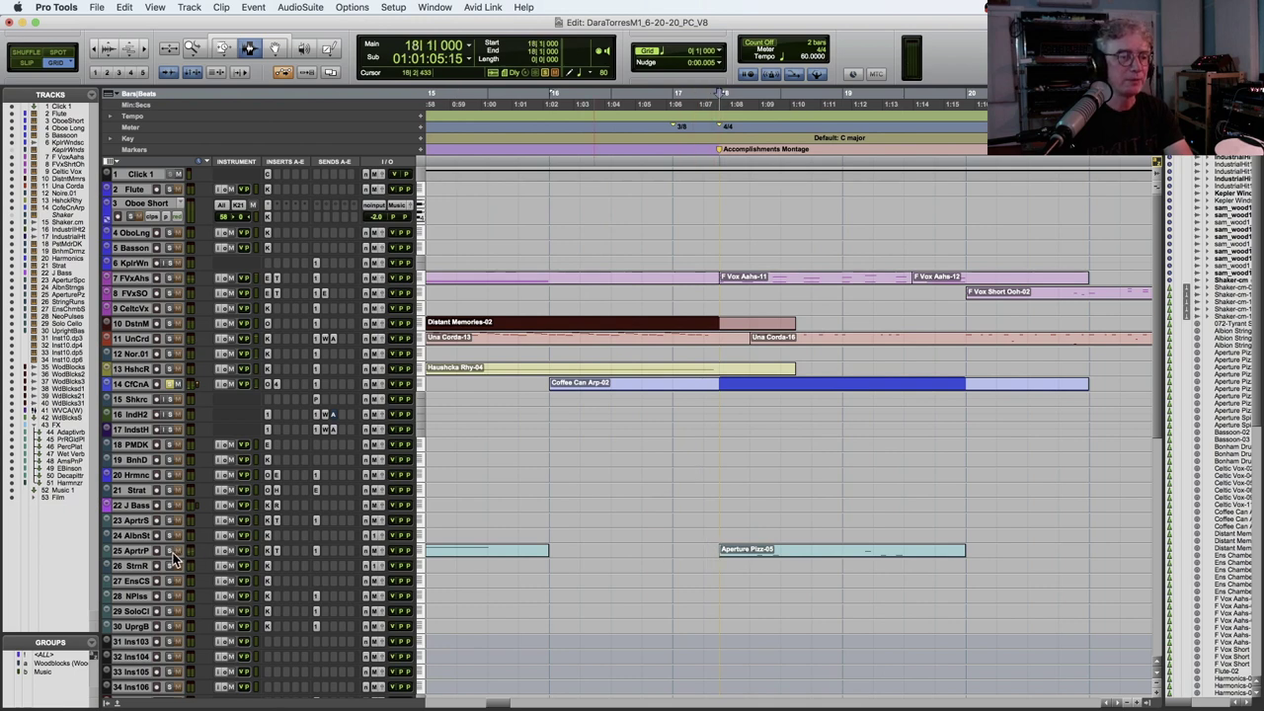
Audition CoffeCanArp with Aperture Pizz soloed from 18|1|000, replay it with Una Corda added, and clear the solos.
{"action": "key", "text": "space"}
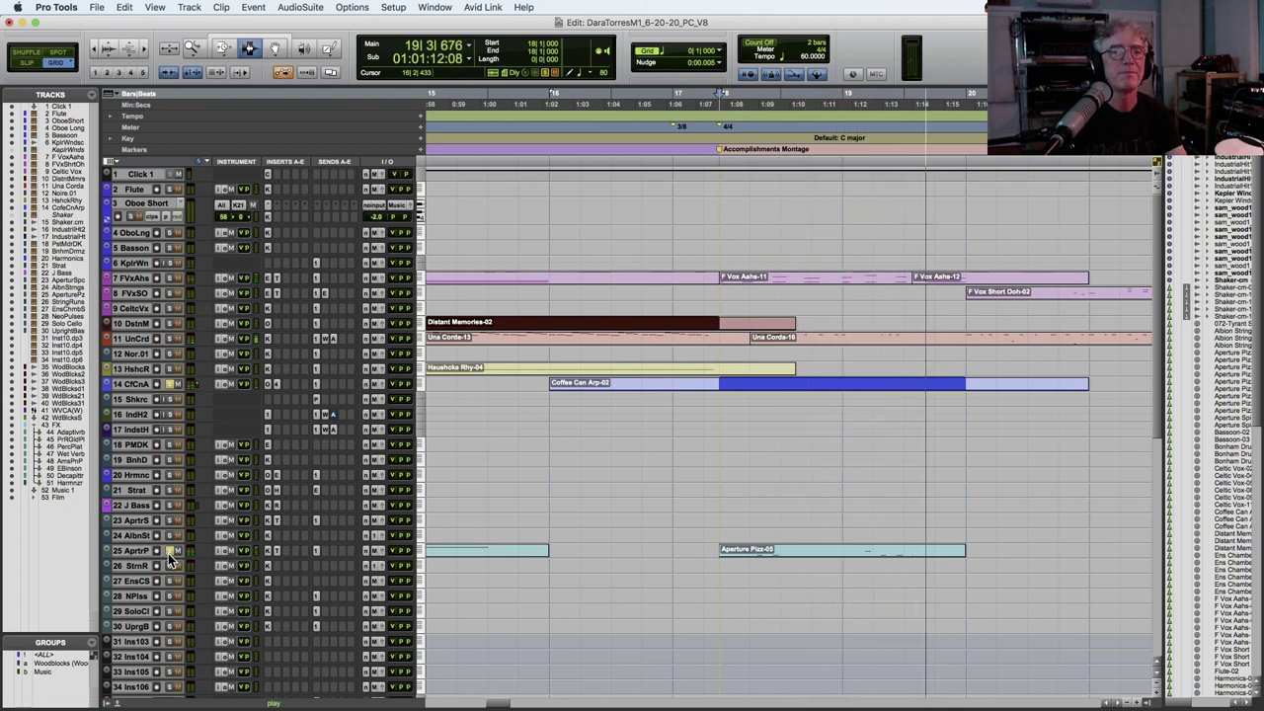
{"action": "key", "text": "space"}
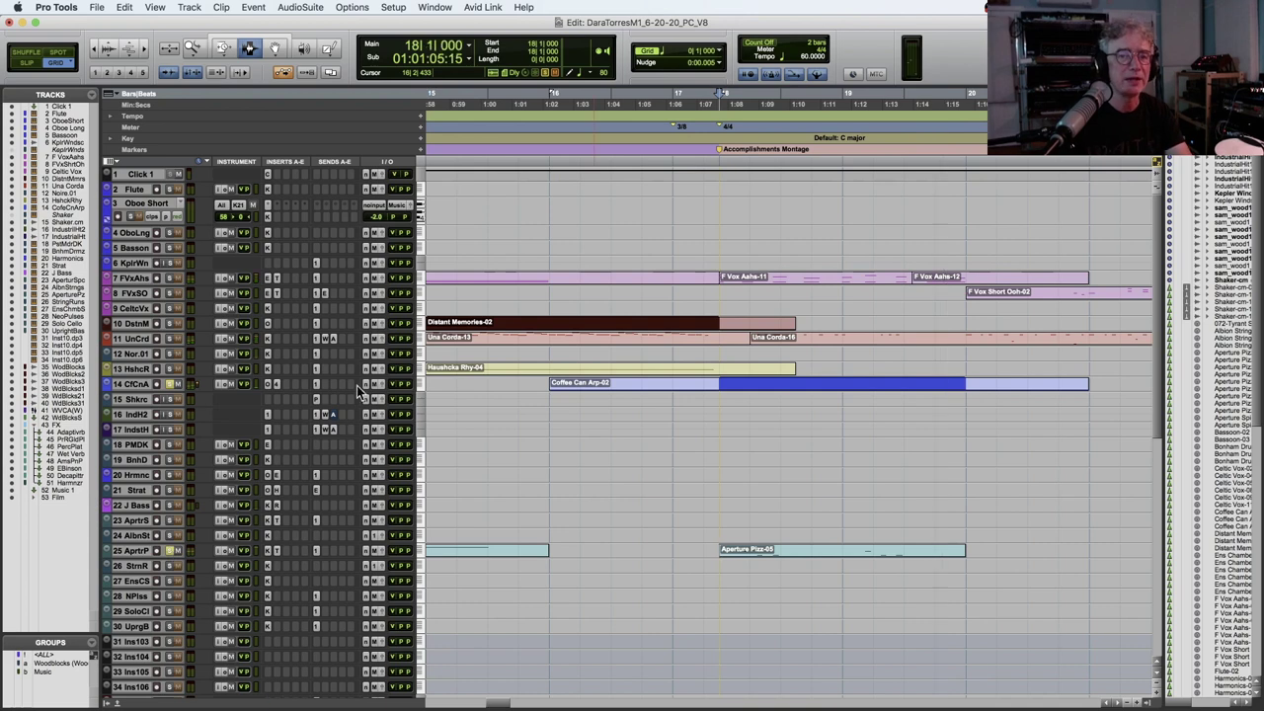
{"action": "left_click", "coordinate": [170, 337]}
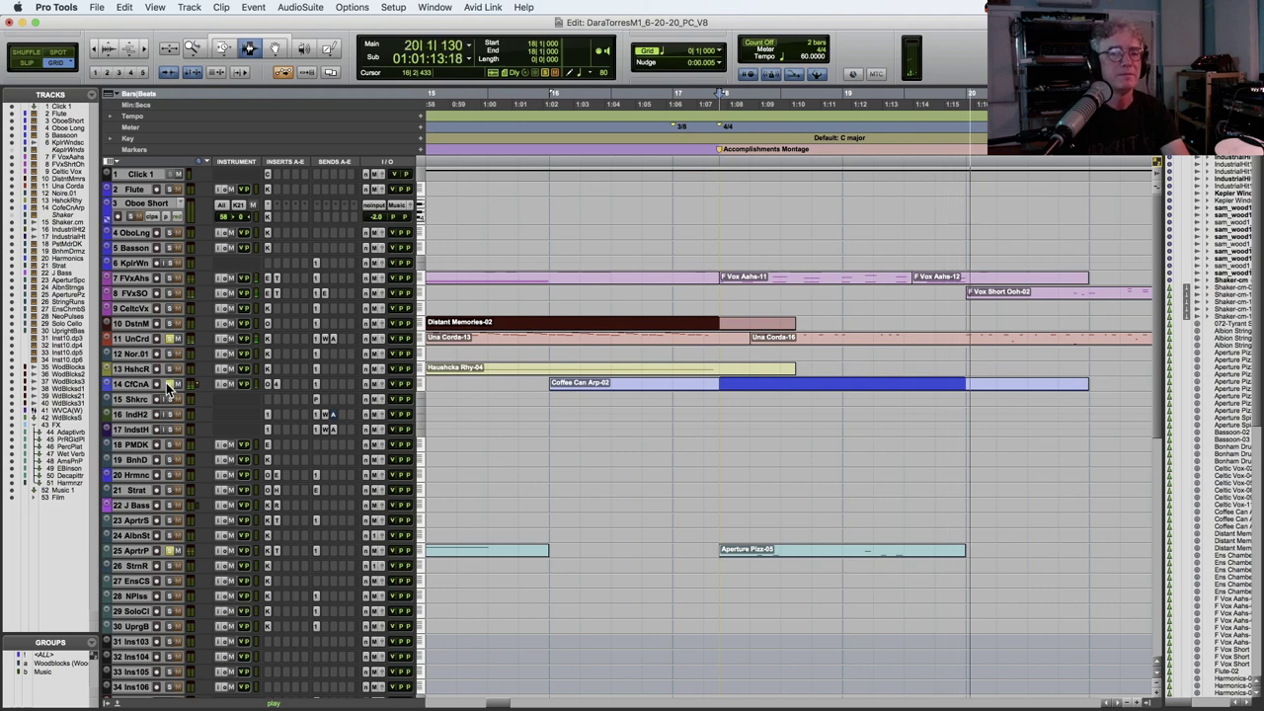
{"action": "key", "text": "space"}
{"action": "left_click", "coordinate": [169, 384]}
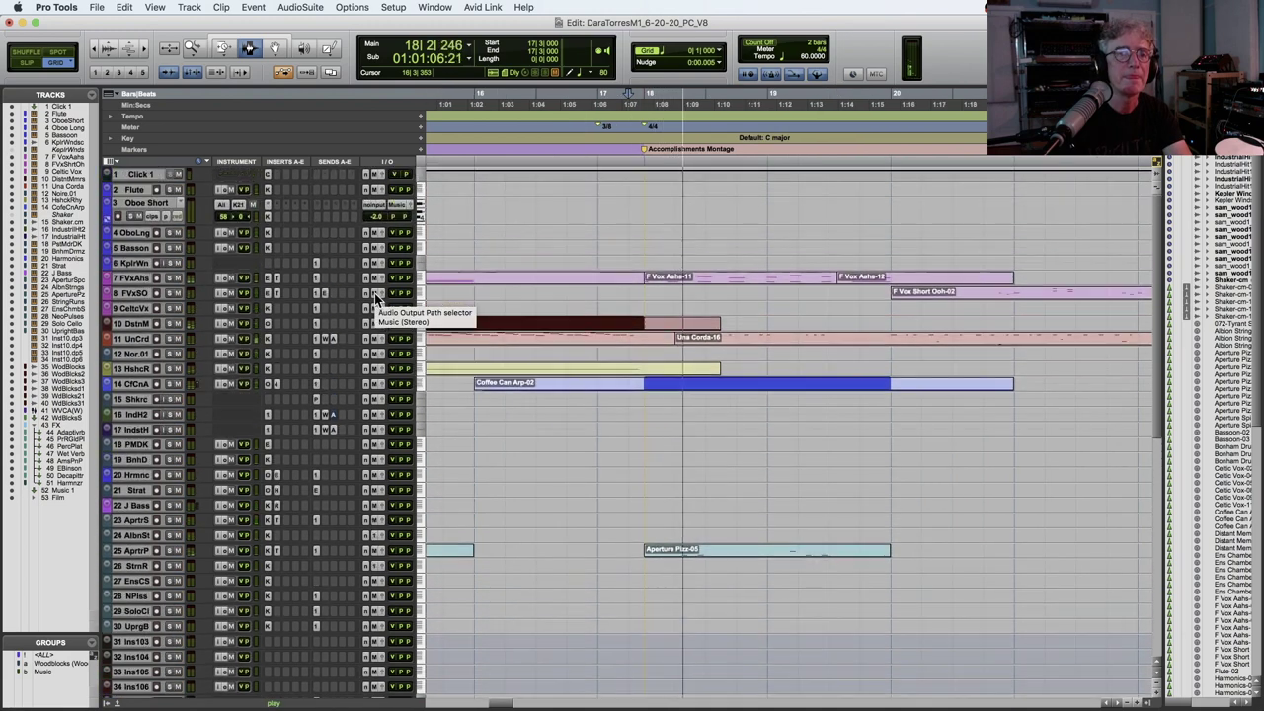
Play the full arrangement from 17|3|000 through the Accomplishments Montage.
{"action": "key", "text": "super+bracketleft"}
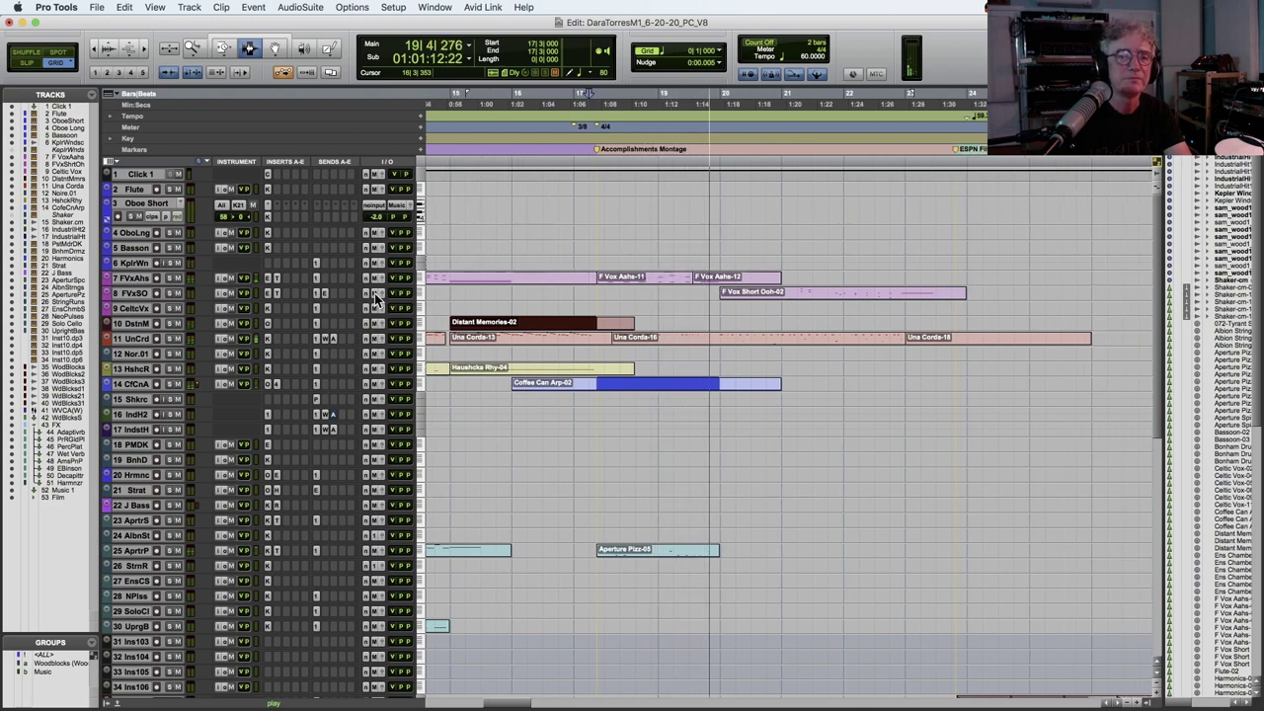
{"action": "scroll", "coordinate": [555, 287], "scroll_direction": "down", "scroll_amount": 1}
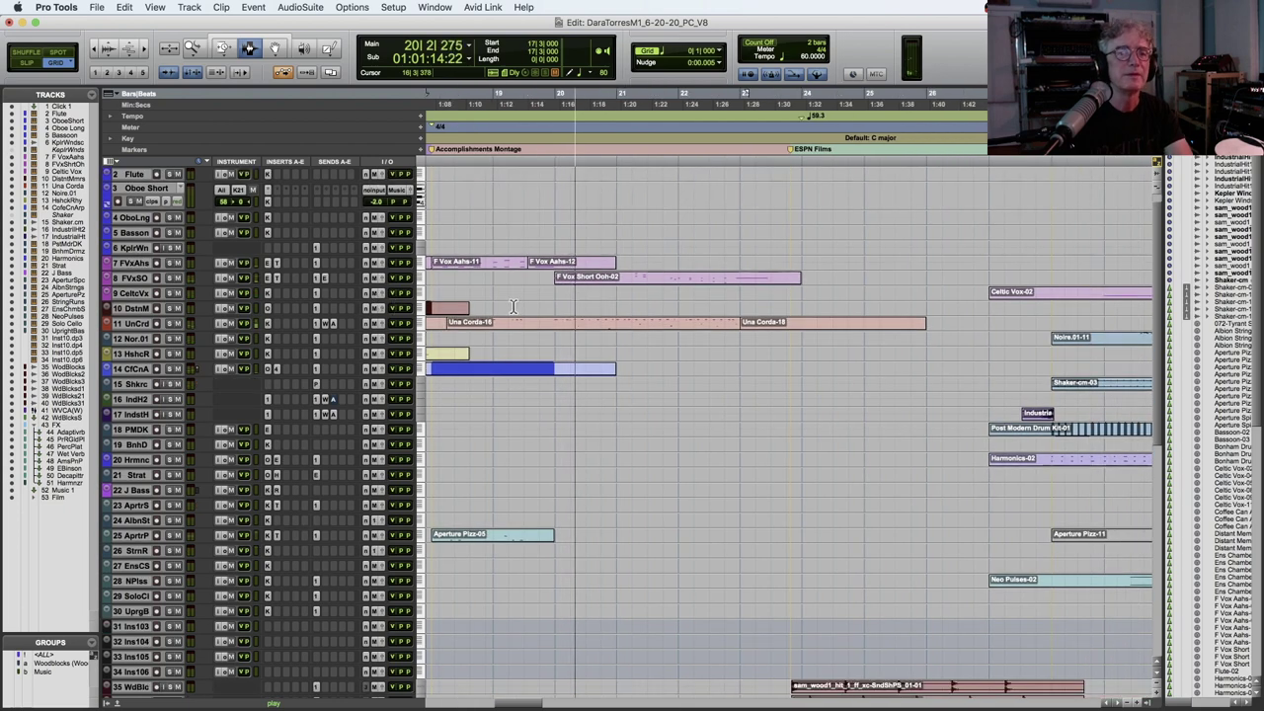
{"action": "scroll", "coordinate": [549, 287], "scroll_direction": "down", "scroll_amount": 2}
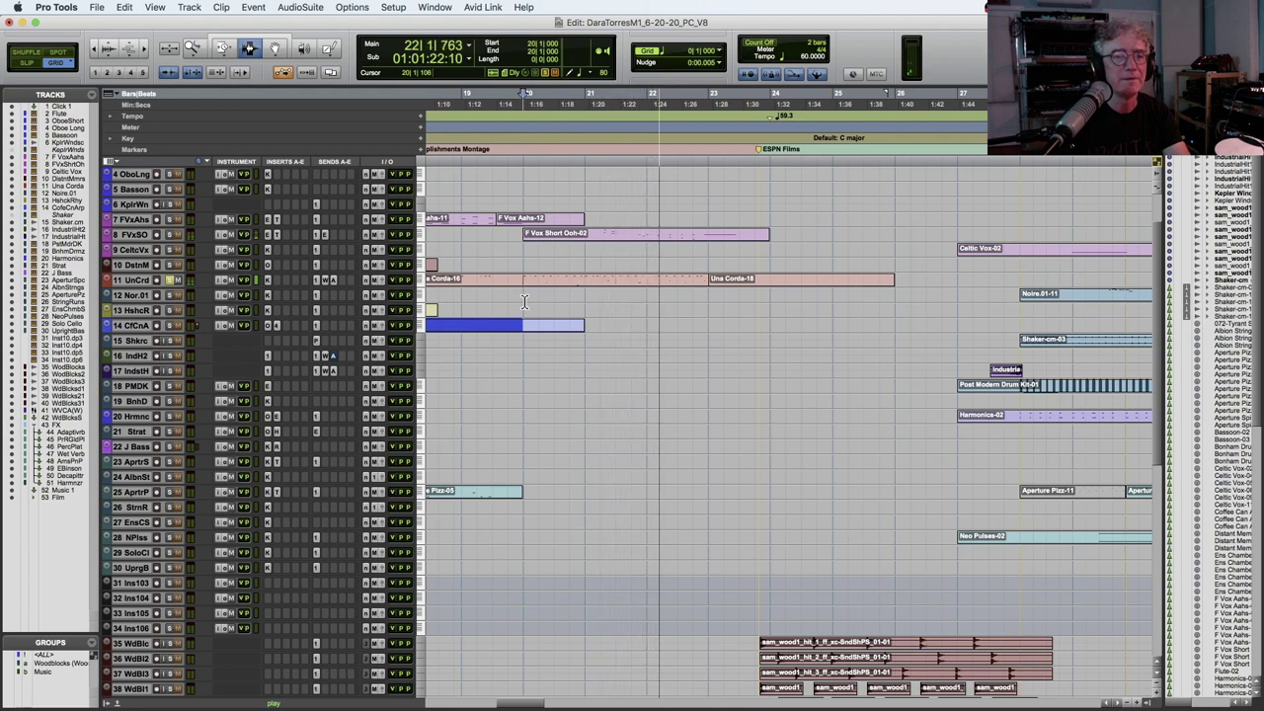
Open Una Corda's Adaptiverb send, audition the track soloed from 20|1|000, and unsolo it.
{"action": "left_click", "coordinate": [332, 281]}
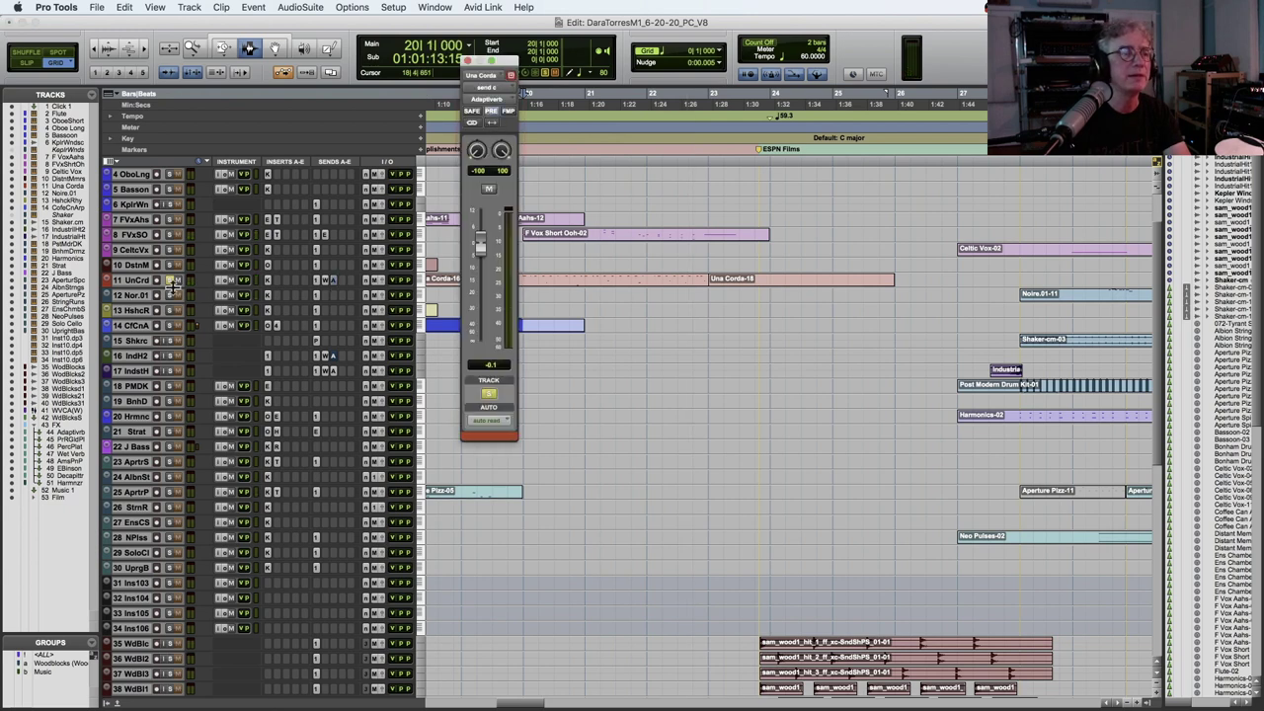
{"action": "key", "text": "space"}
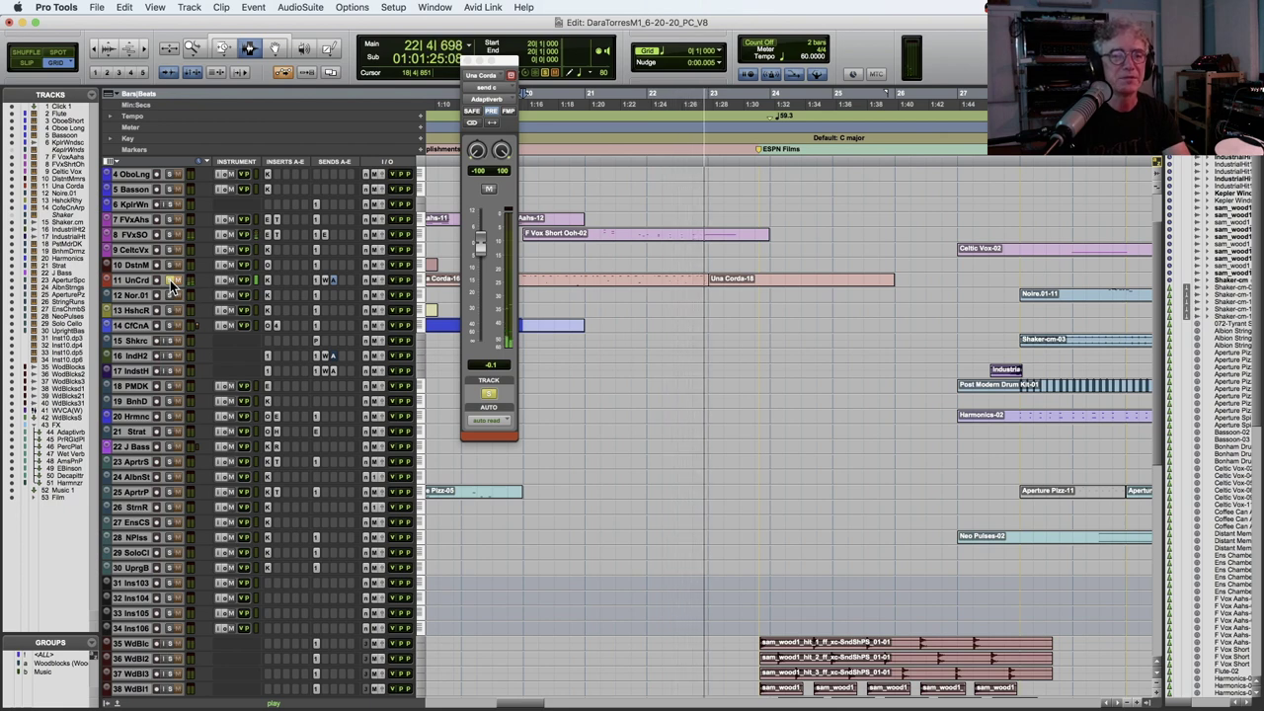
{"action": "key", "text": "space"}
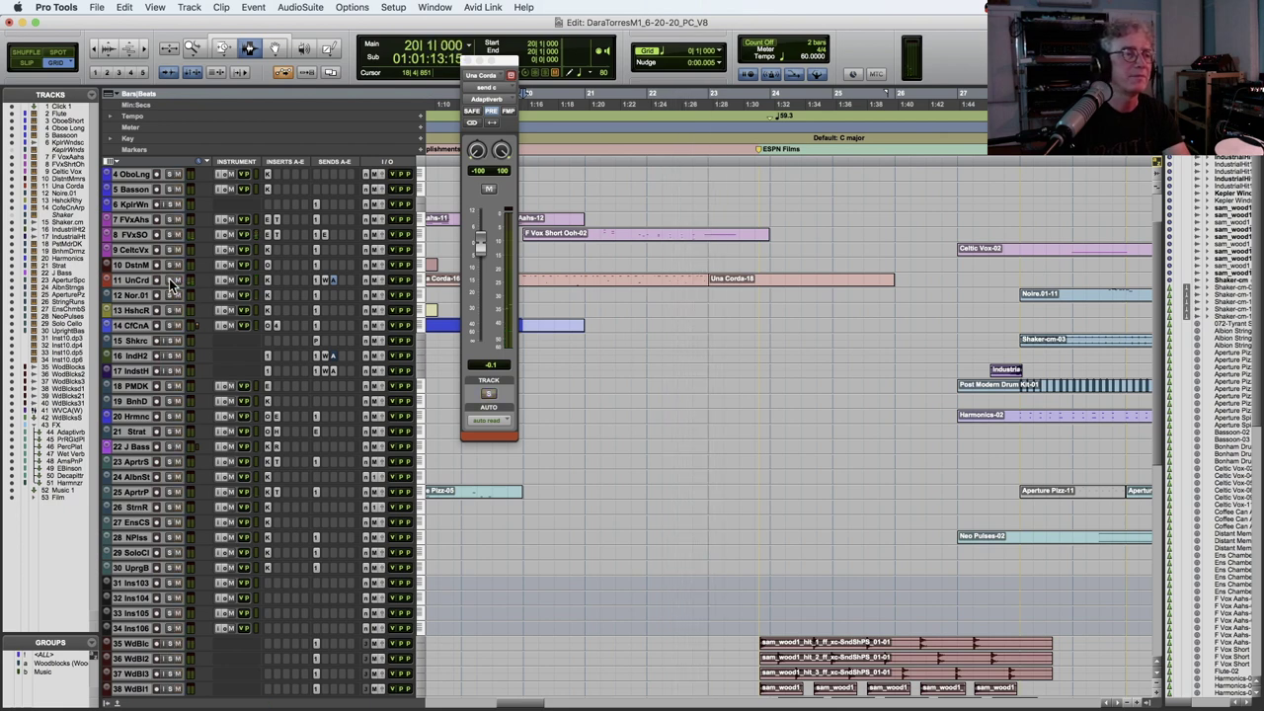
Audition the full arrangement without solos from 20|1|000 and again from 23|4|000 into the Time section.
{"action": "key", "text": "space"}
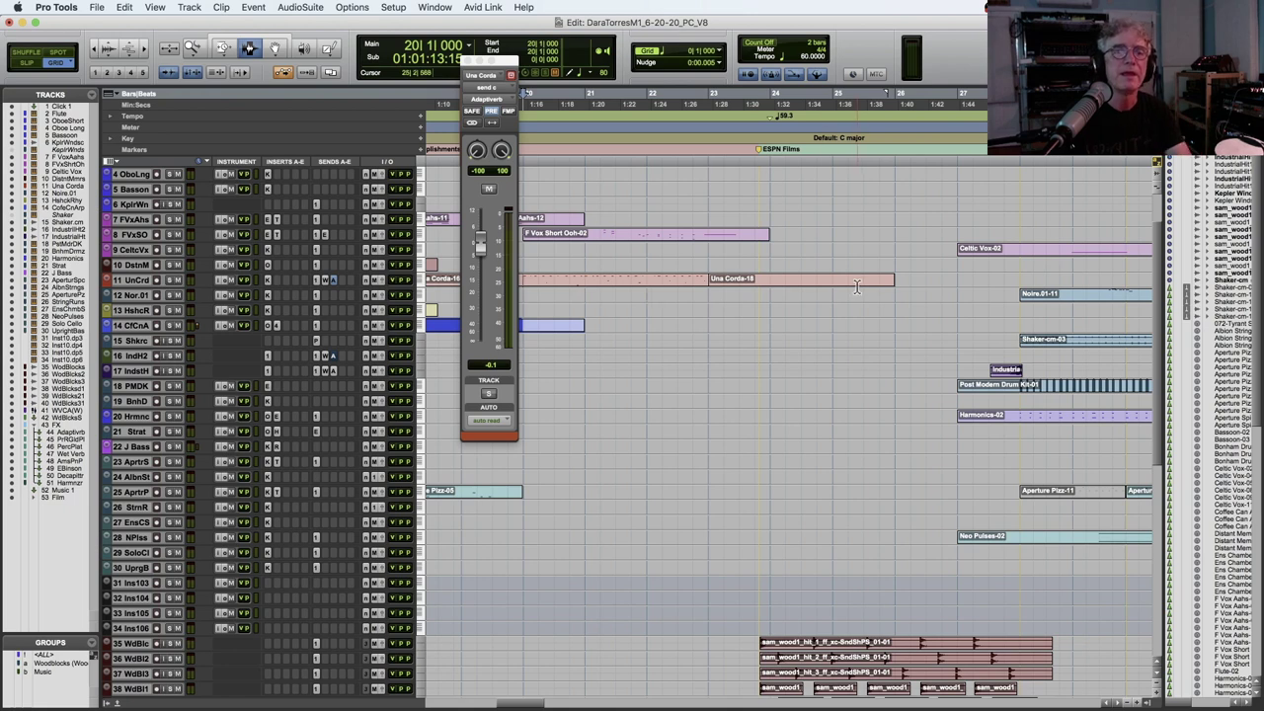
{"action": "key", "text": "space"}
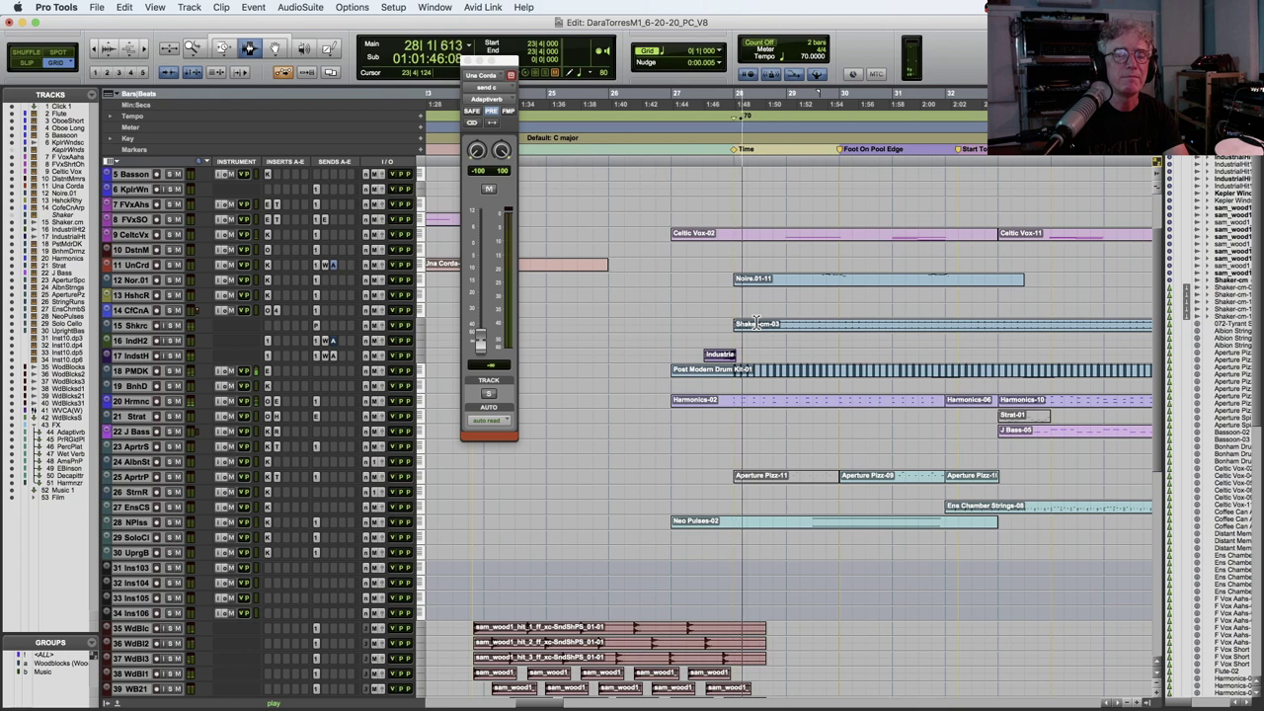
{"action": "scroll", "coordinate": [711, 318], "scroll_direction": "down", "scroll_amount": 2}
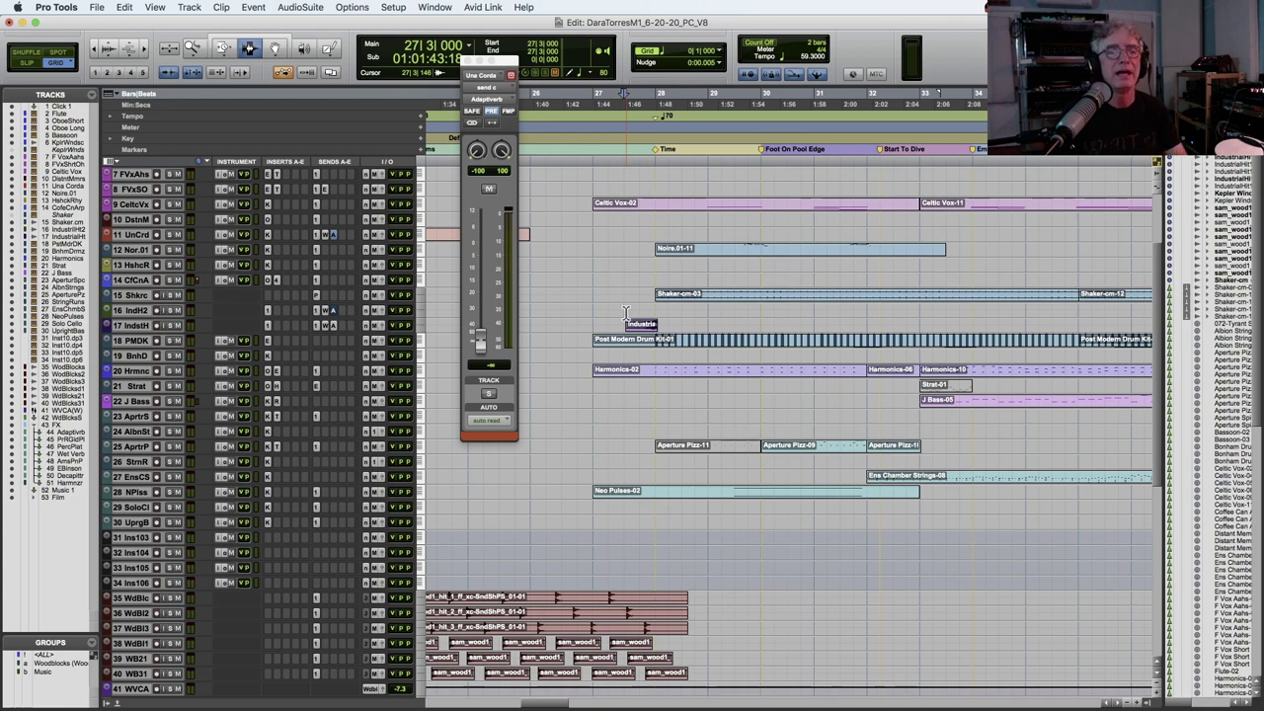
Enlarge the Industrial Hit track and audition its clip soloed from 27|3|000.
{"action": "key", "text": "t"}
{"action": "key", "text": "t"}
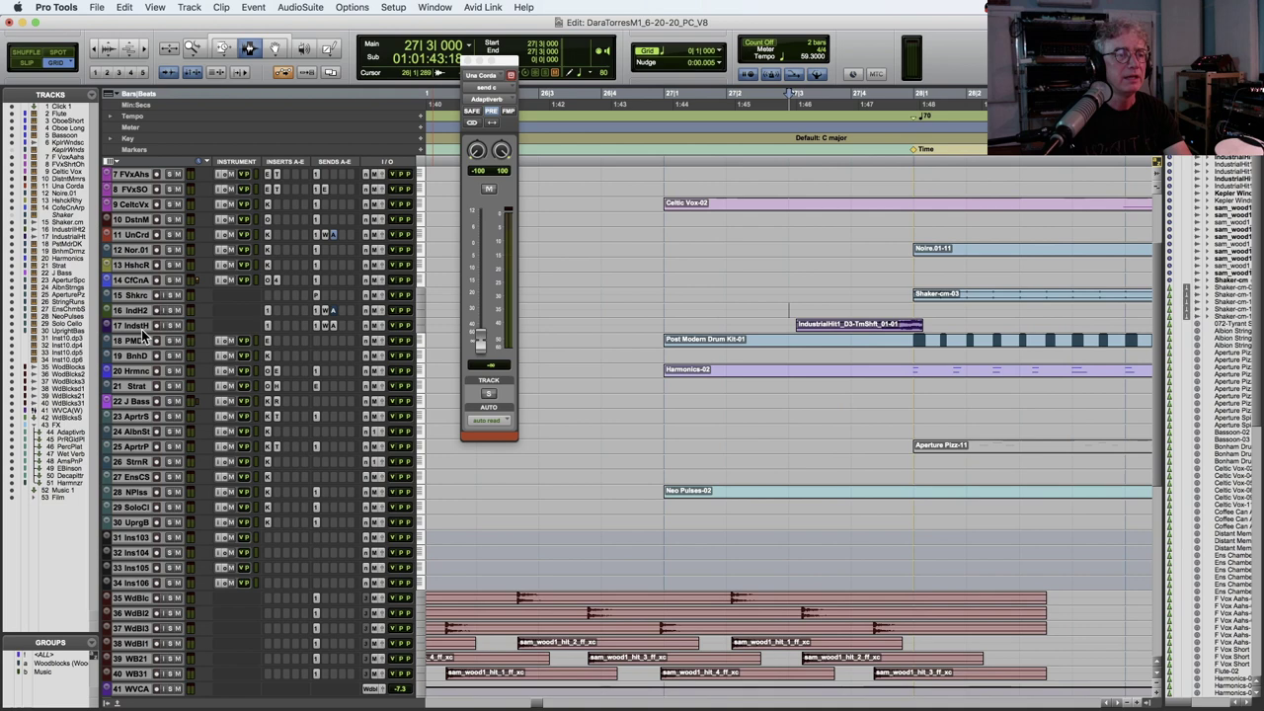
{"action": "left_click_drag", "start_coordinate": [156, 417], "coordinate": [171, 469]}
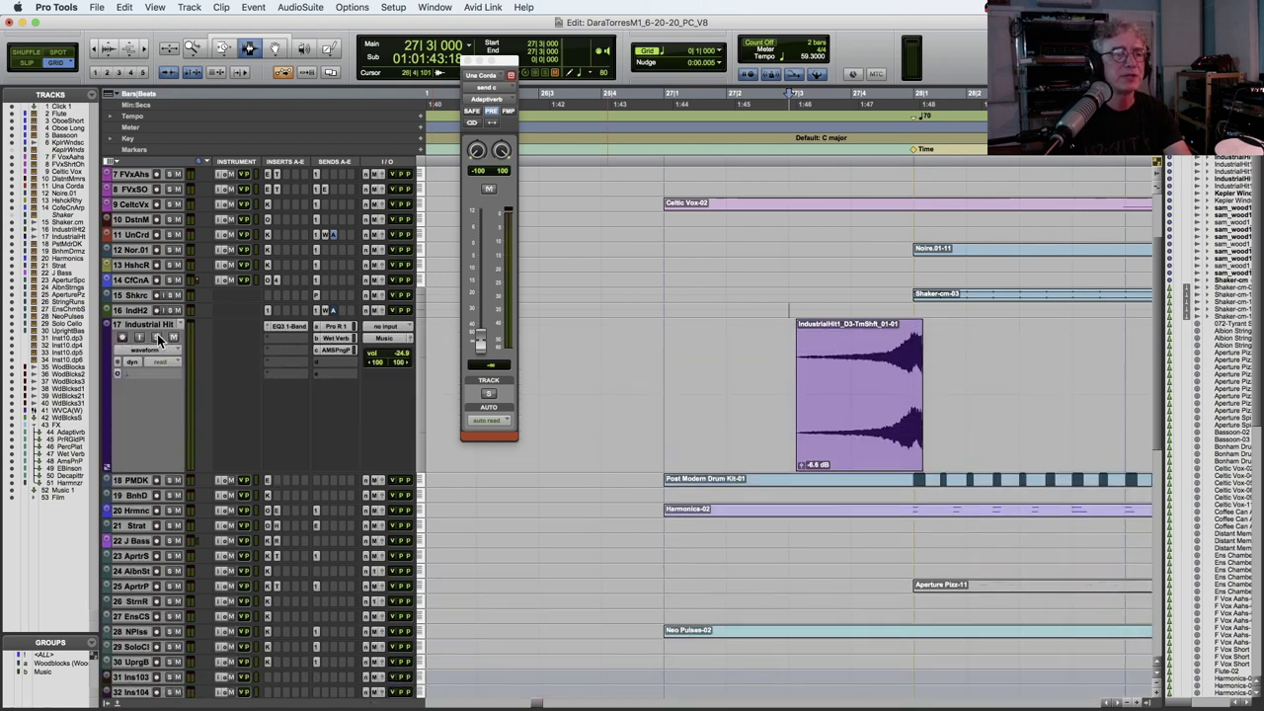
{"action": "key", "text": "space"}
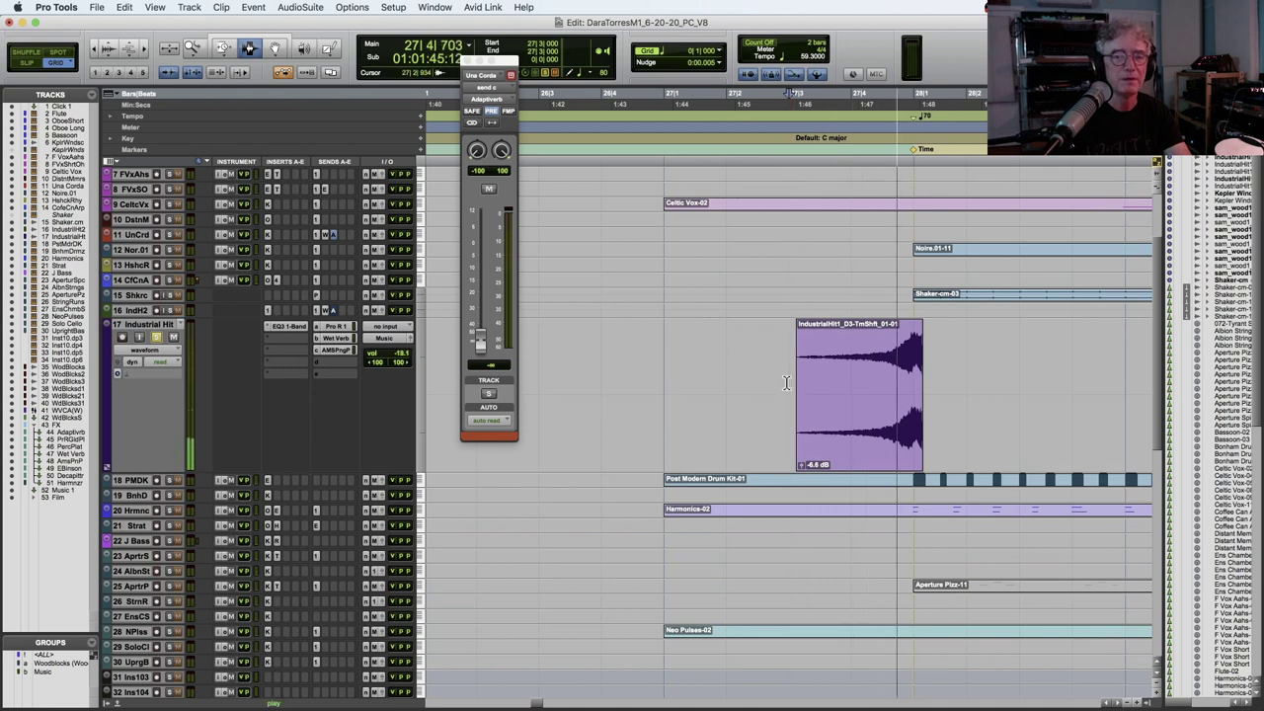
{"action": "key", "text": "space"}
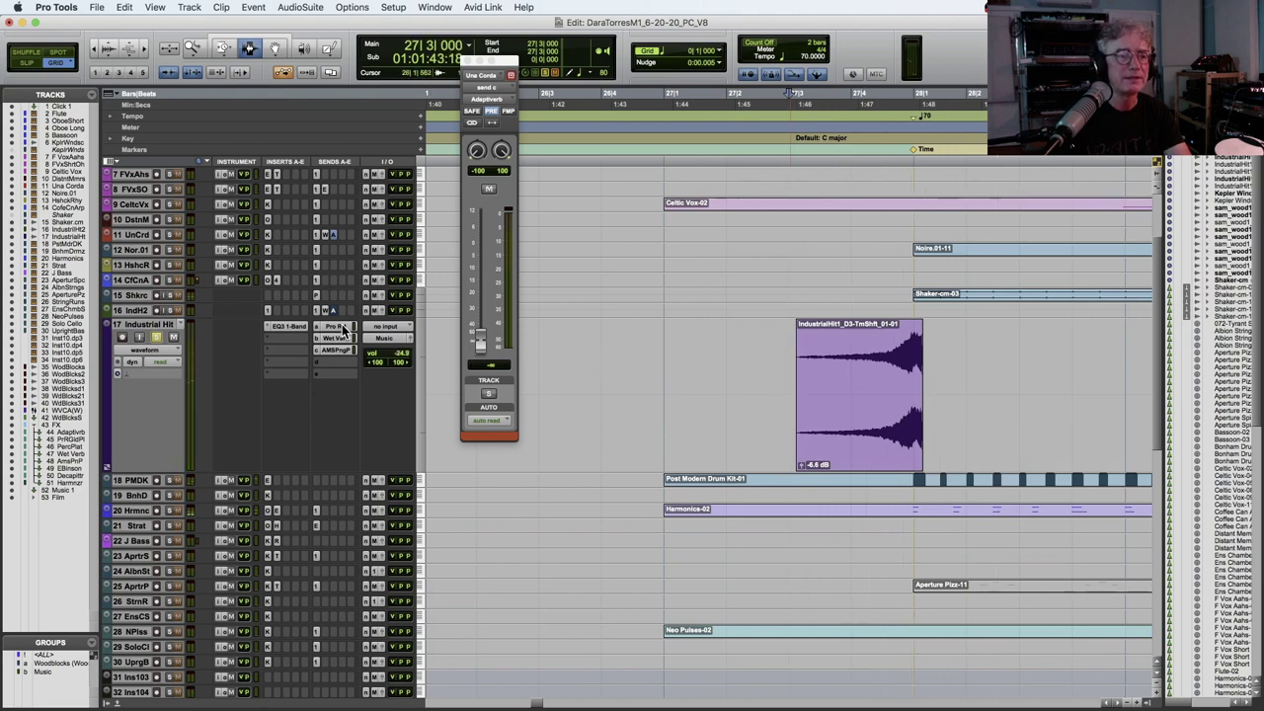
Examine the Industrial Hit track's Pro R 1, Wet Verb and AMS Ping Pong send levels.
{"action": "left_click", "coordinate": [343, 329]}
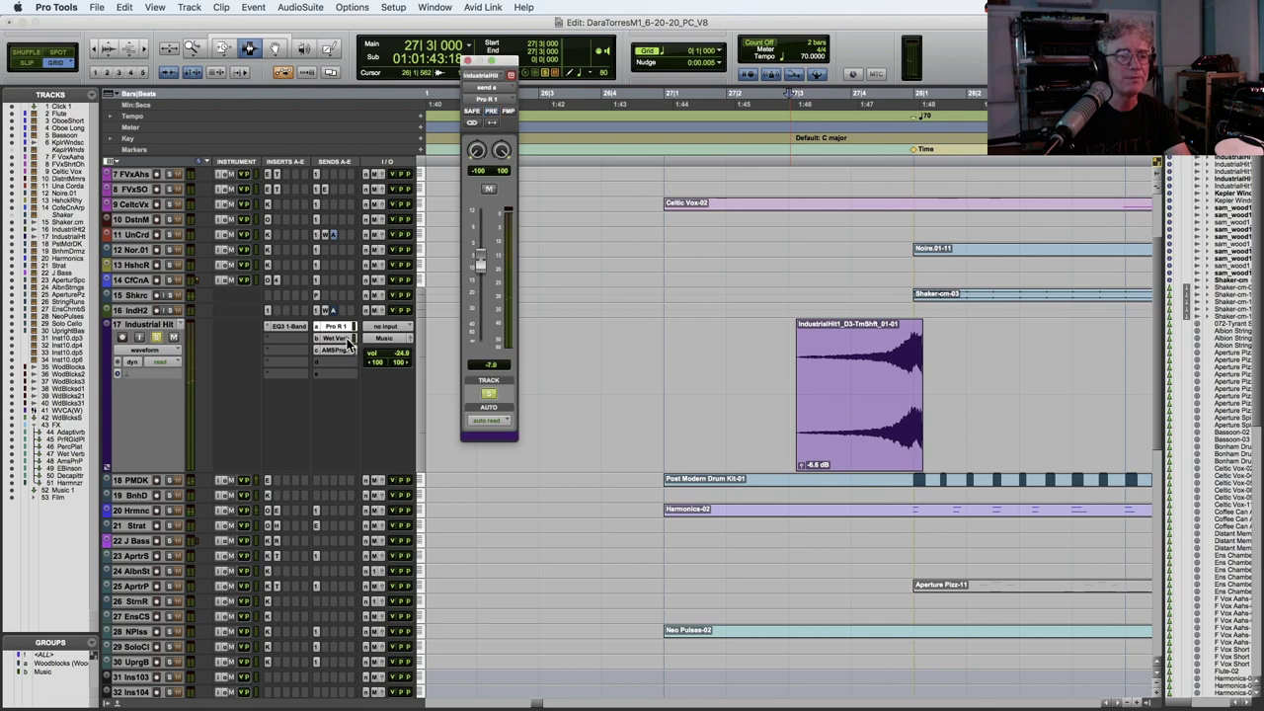
{"action": "left_click", "coordinate": [346, 340]}
{"action": "left_click", "coordinate": [344, 351]}
{"action": "scroll", "coordinate": [347, 352], "scroll_direction": "down", "scroll_amount": 1}
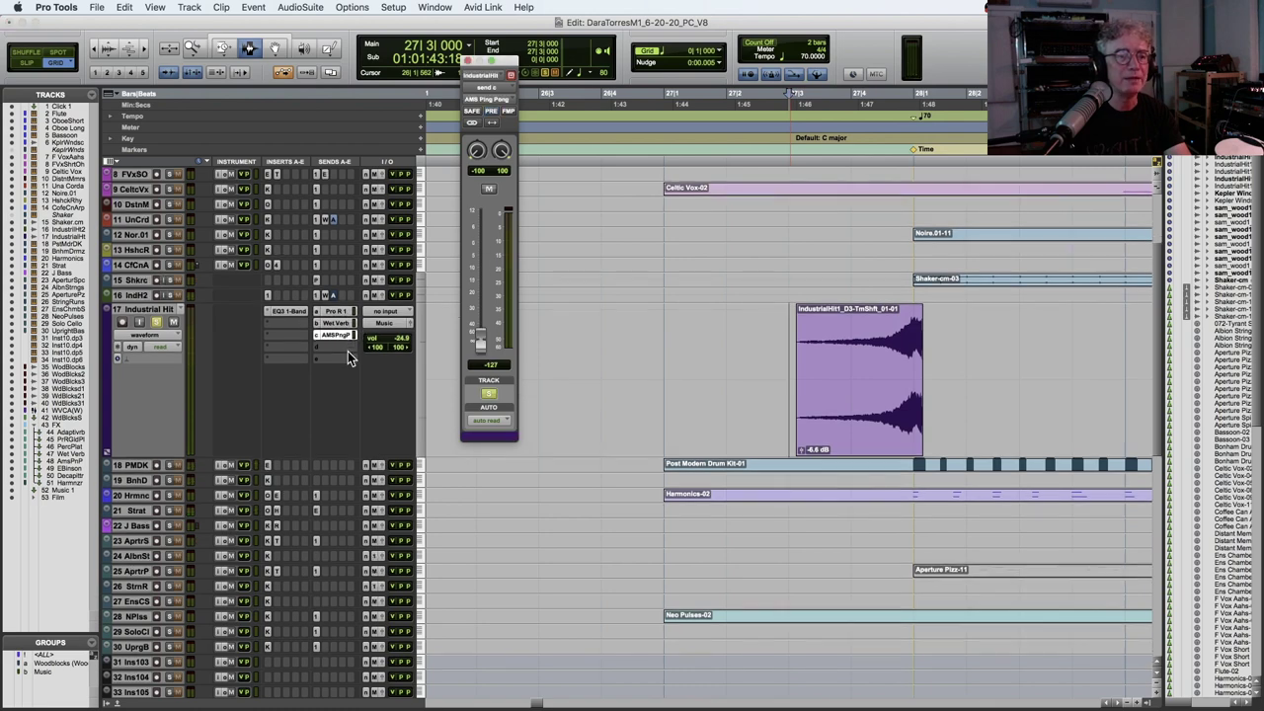
{"action": "scroll", "coordinate": [338, 346], "scroll_direction": "left", "scroll_amount": 1}
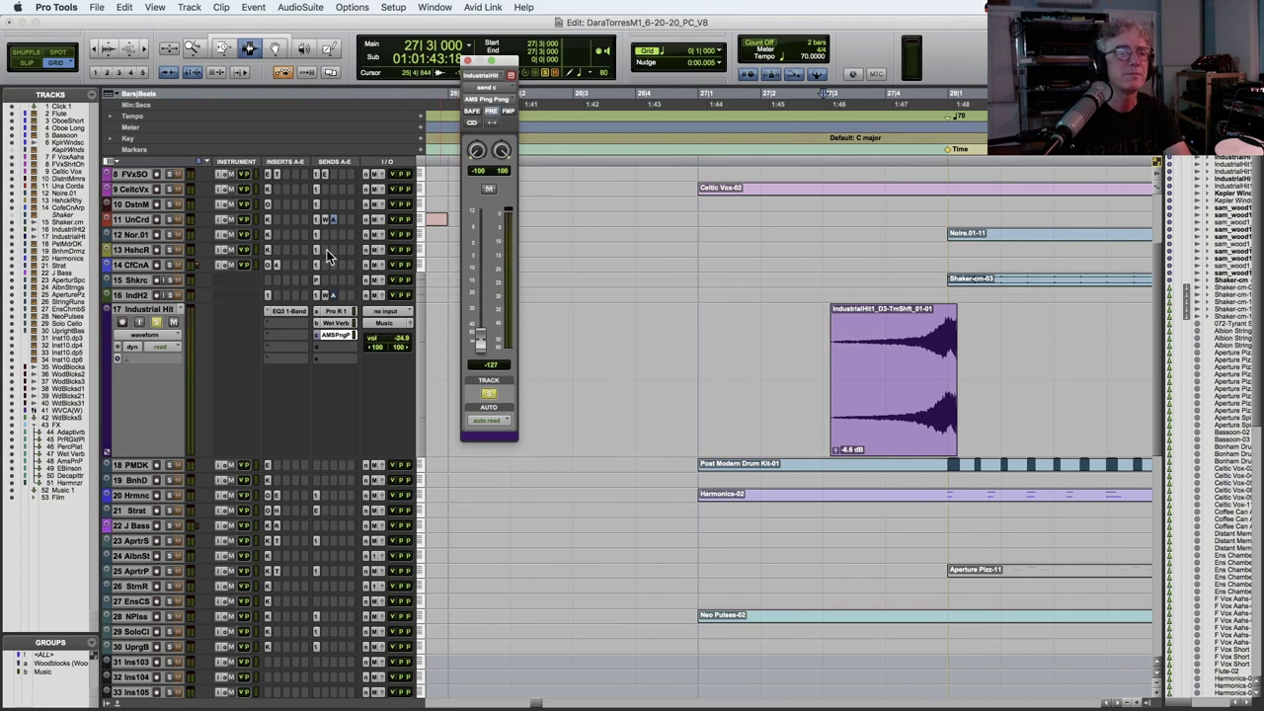
Audition the Industrial Hit soloed from 27|3|000 and compare it with the AMS Ping Pong send raised to -15.8.
{"action": "key", "text": "space"}
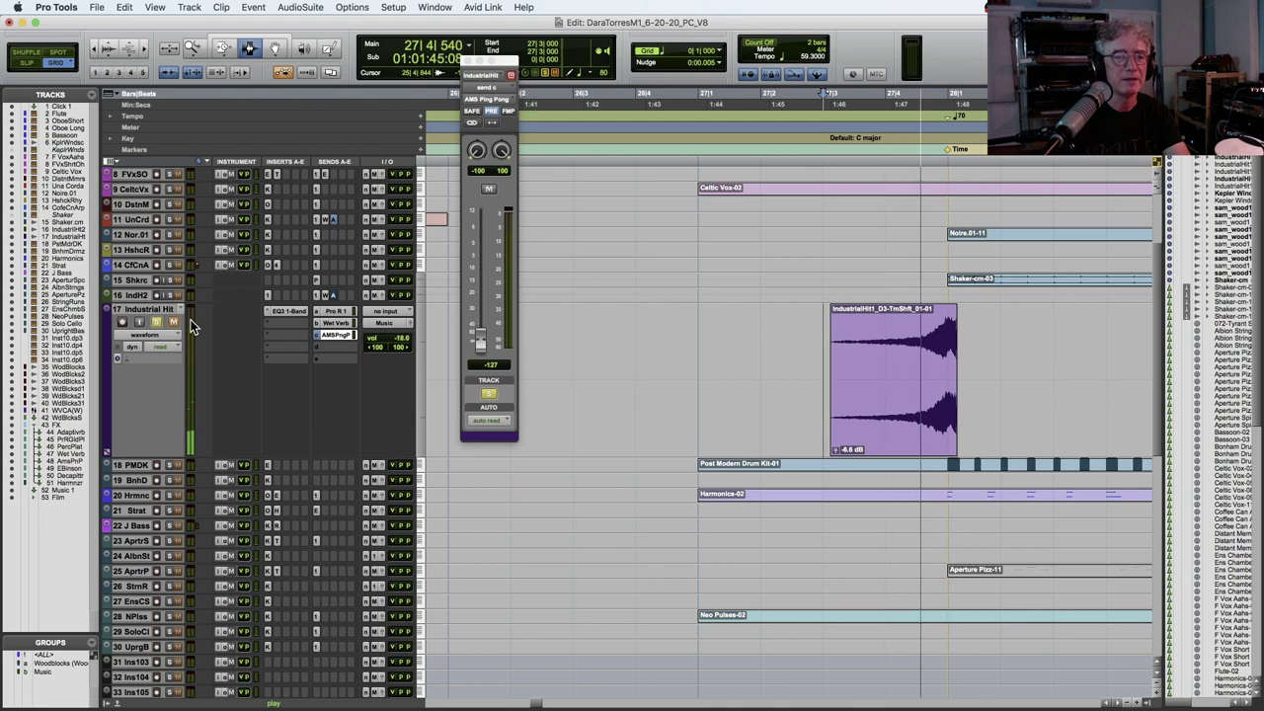
{"action": "key", "text": "space"}
{"action": "left_click_drag", "start_coordinate": [483, 334], "coordinate": [484, 326]}
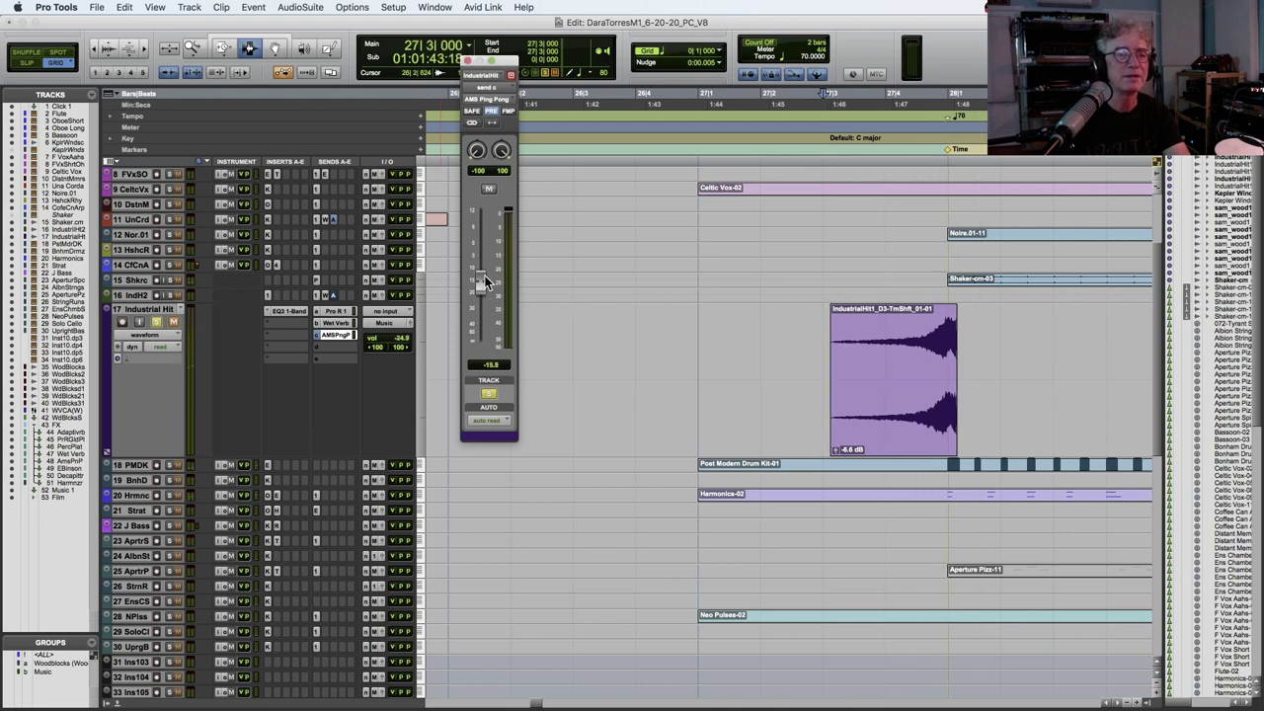
{"action": "key", "text": "space"}
{"action": "left_click_drag", "start_coordinate": [484, 274], "coordinate": [494, 326]}
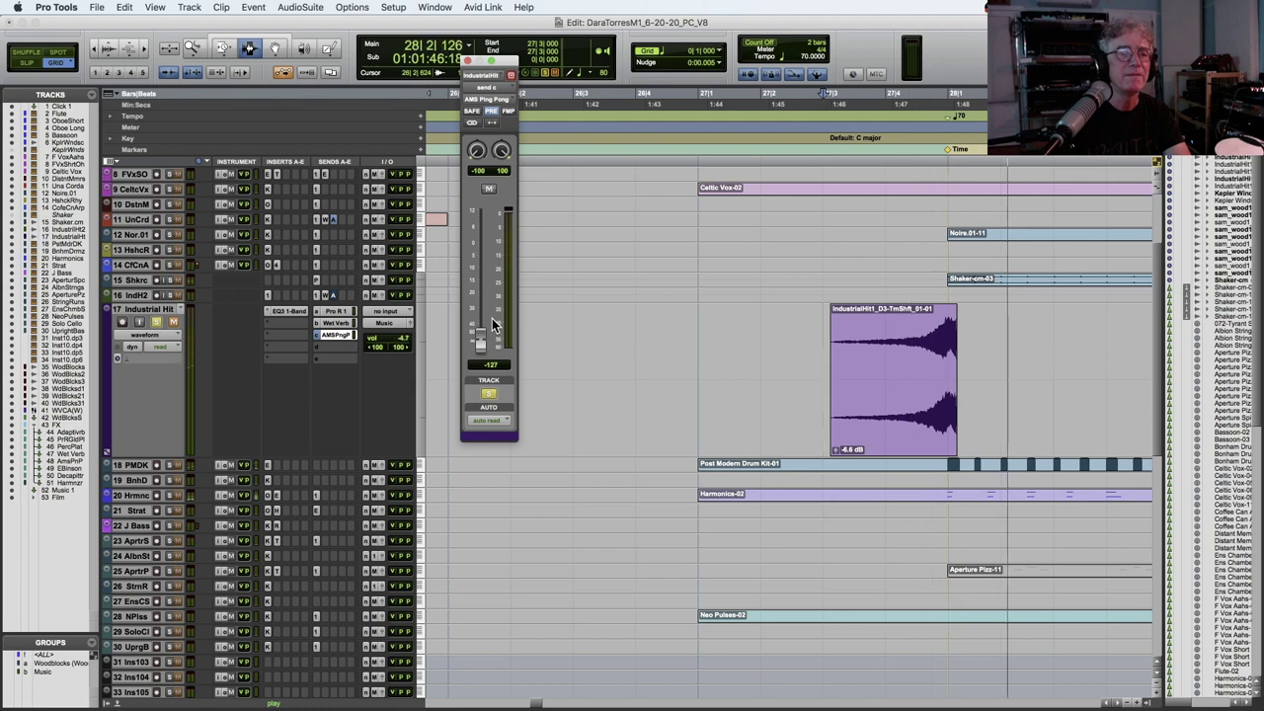
{"action": "key", "text": "space"}
Audition the Industrial Hit clip near bar 41 while watching its AMS Ping Pong send fader, and close the send window.
{"action": "key", "text": "r"}
{"action": "key", "text": "r"}
{"action": "key", "text": "r"}
{"action": "key", "text": "r"}
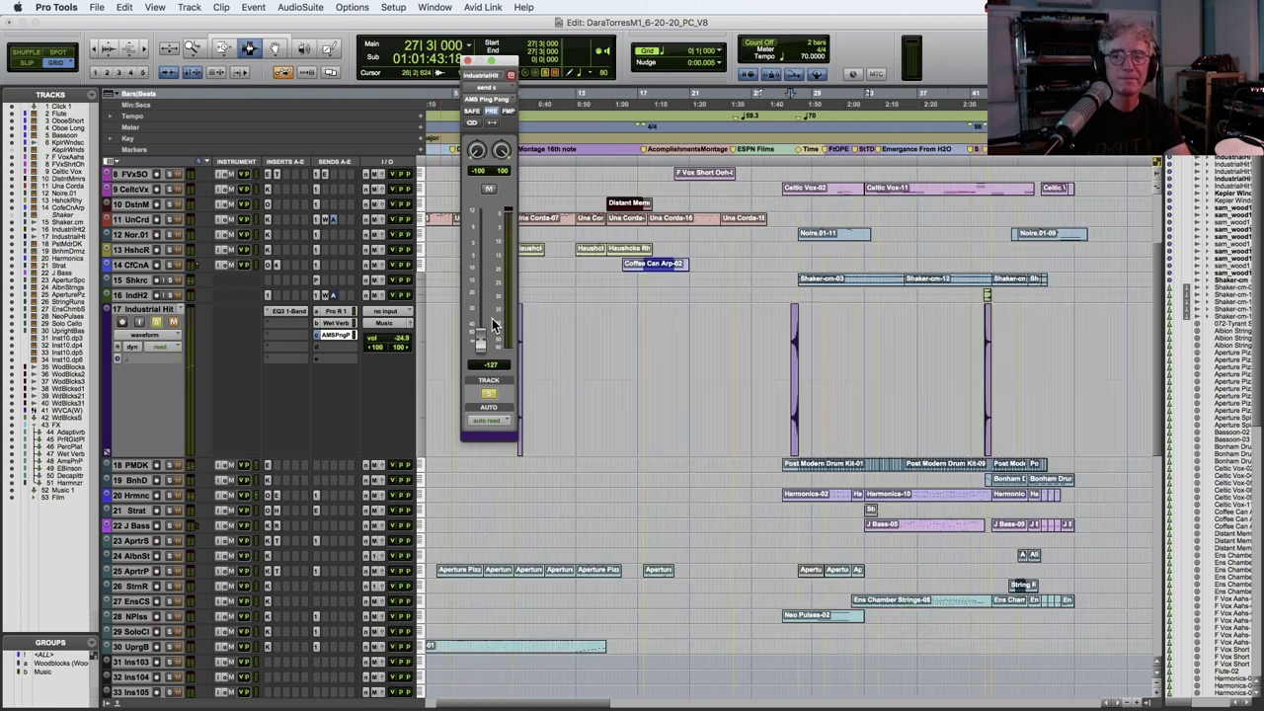
{"action": "left_click", "coordinate": [986, 351]}
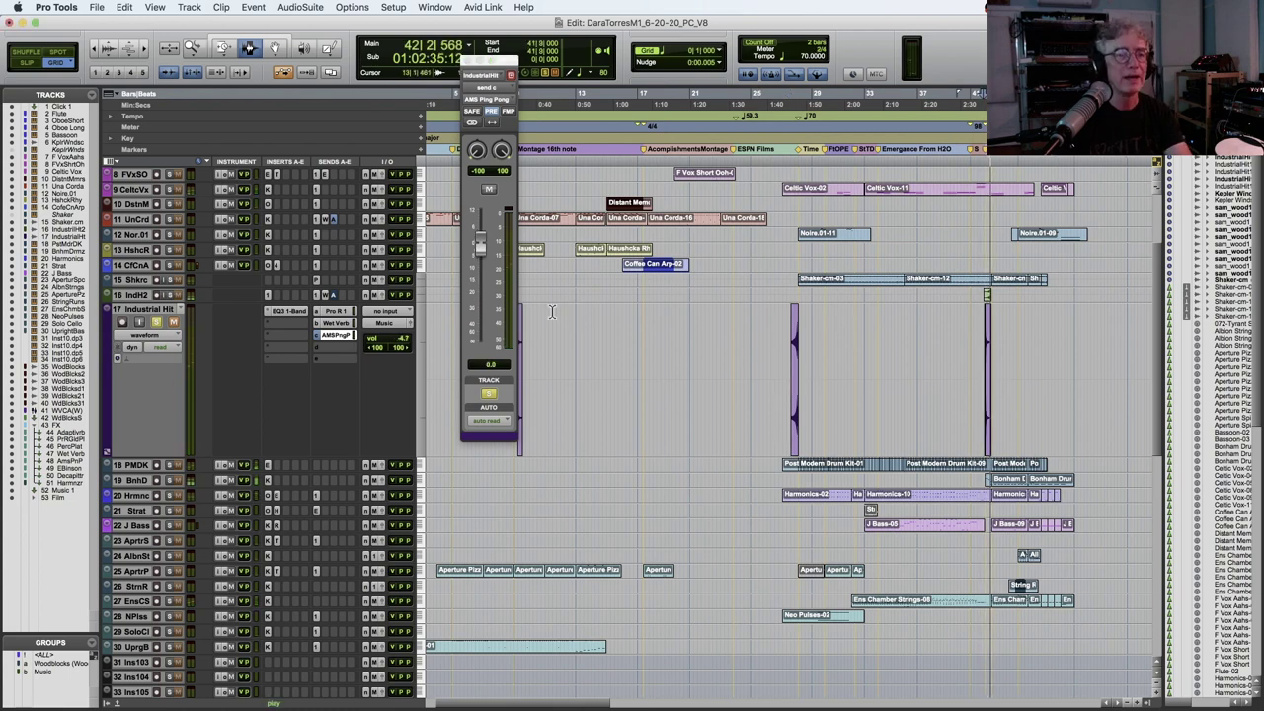
{"action": "key", "text": "space"}
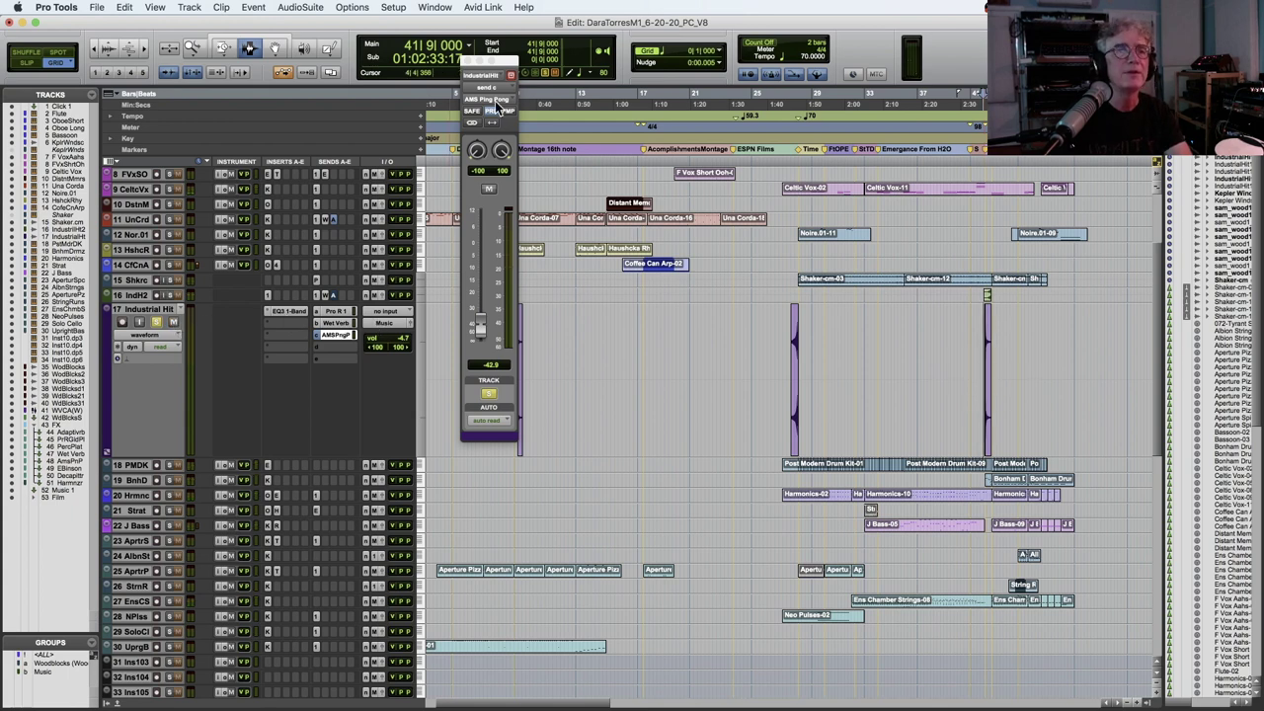
{"action": "left_click", "coordinate": [469, 61]}
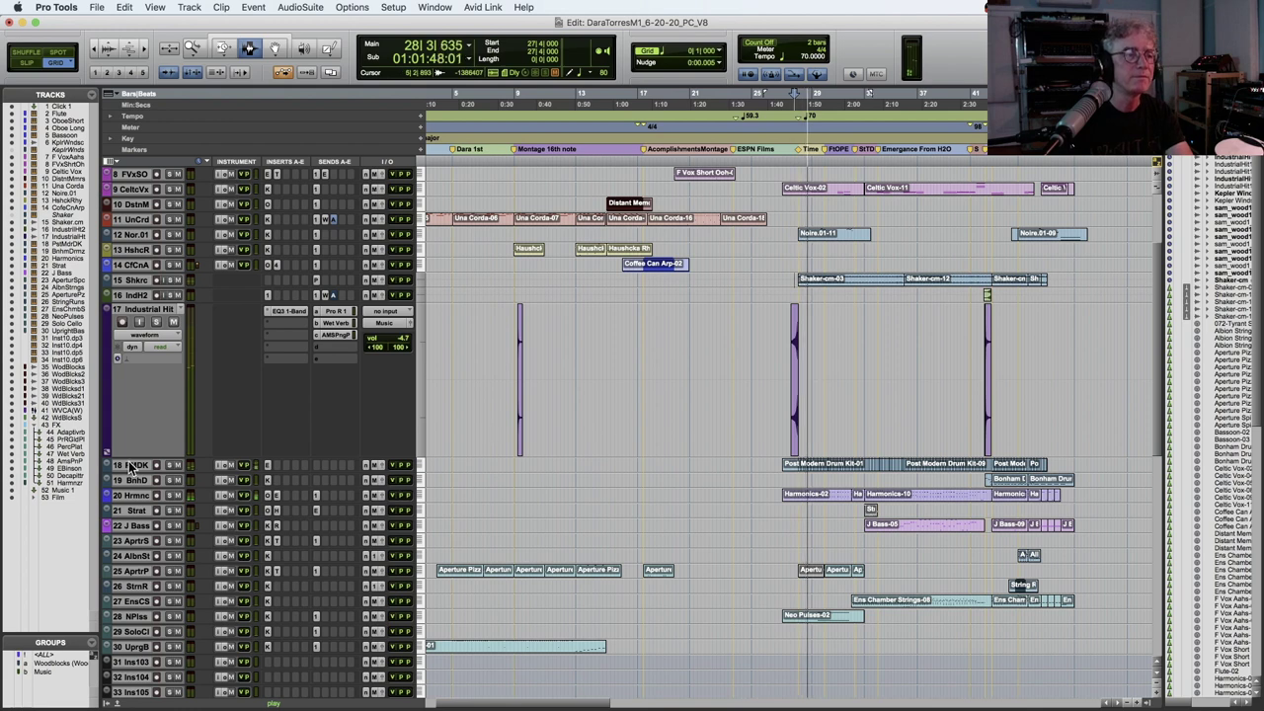
Move the Shaker track directly below Industrial Hit and audition it soloed from 27|4|000, also together with the Post Modern Drum Kit.
{"action": "left_click", "coordinate": [140, 281]}
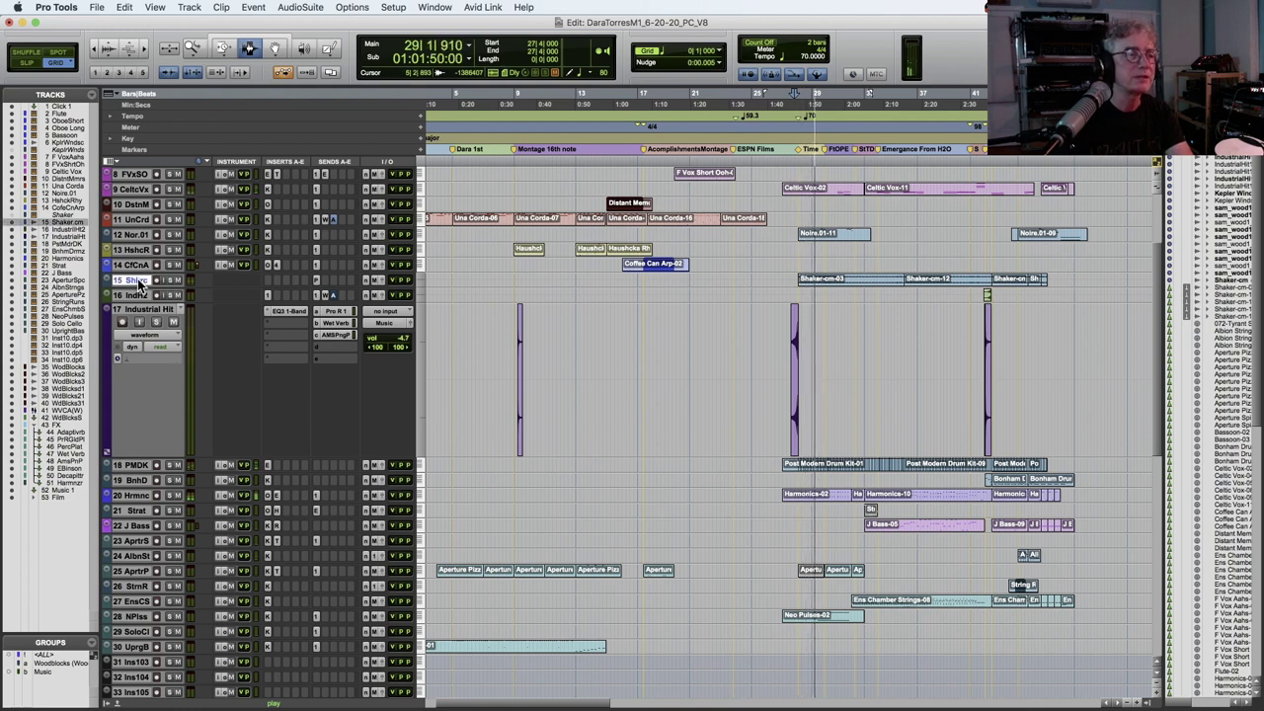
{"action": "left_click_drag", "start_coordinate": [141, 360], "coordinate": [173, 468]}
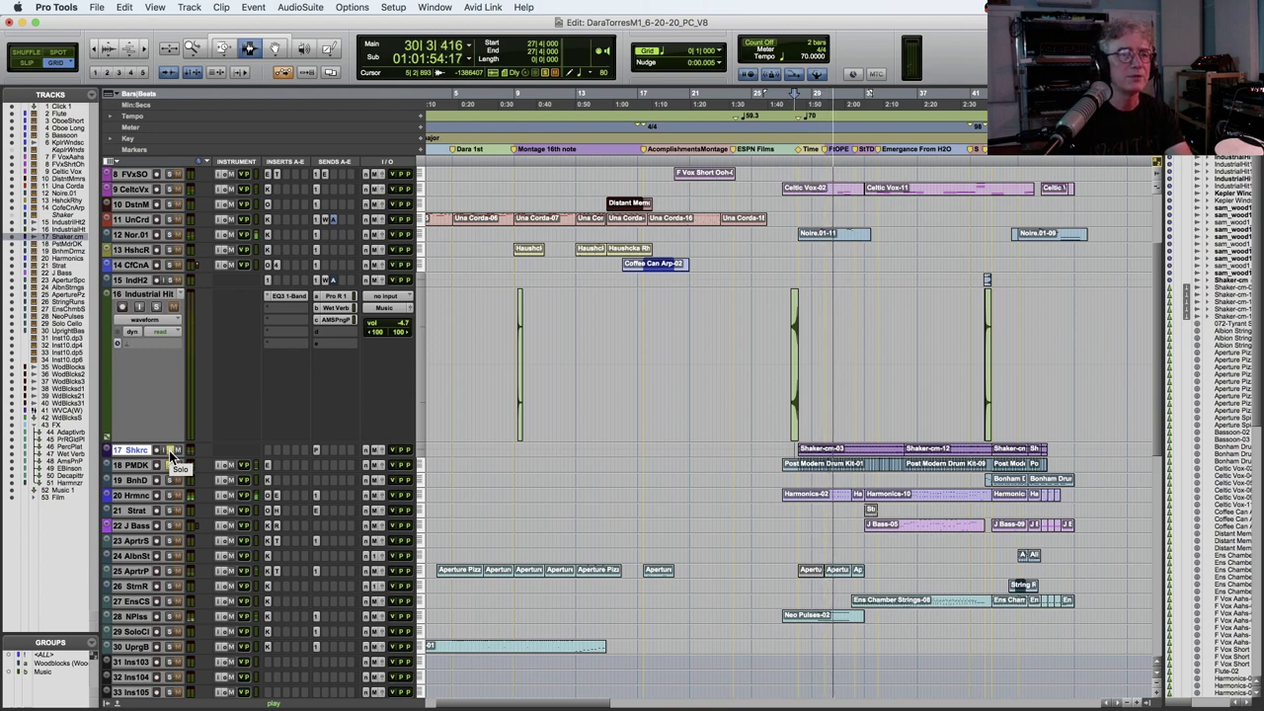
{"action": "key", "text": "space"}
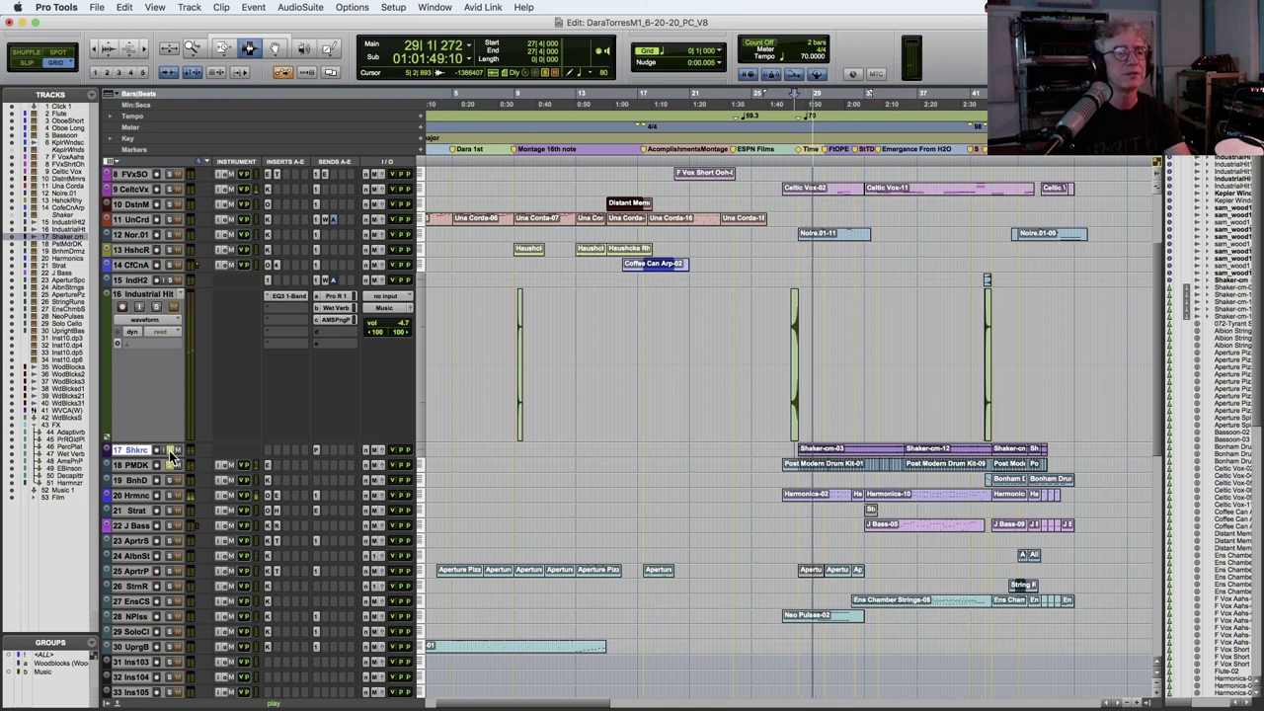
{"action": "key", "text": "space"}
Audition the Harmonics track soloed from 28|1|000 and open its Pro R 1 send.
{"action": "key", "text": "t"}
{"action": "key", "text": "t"}
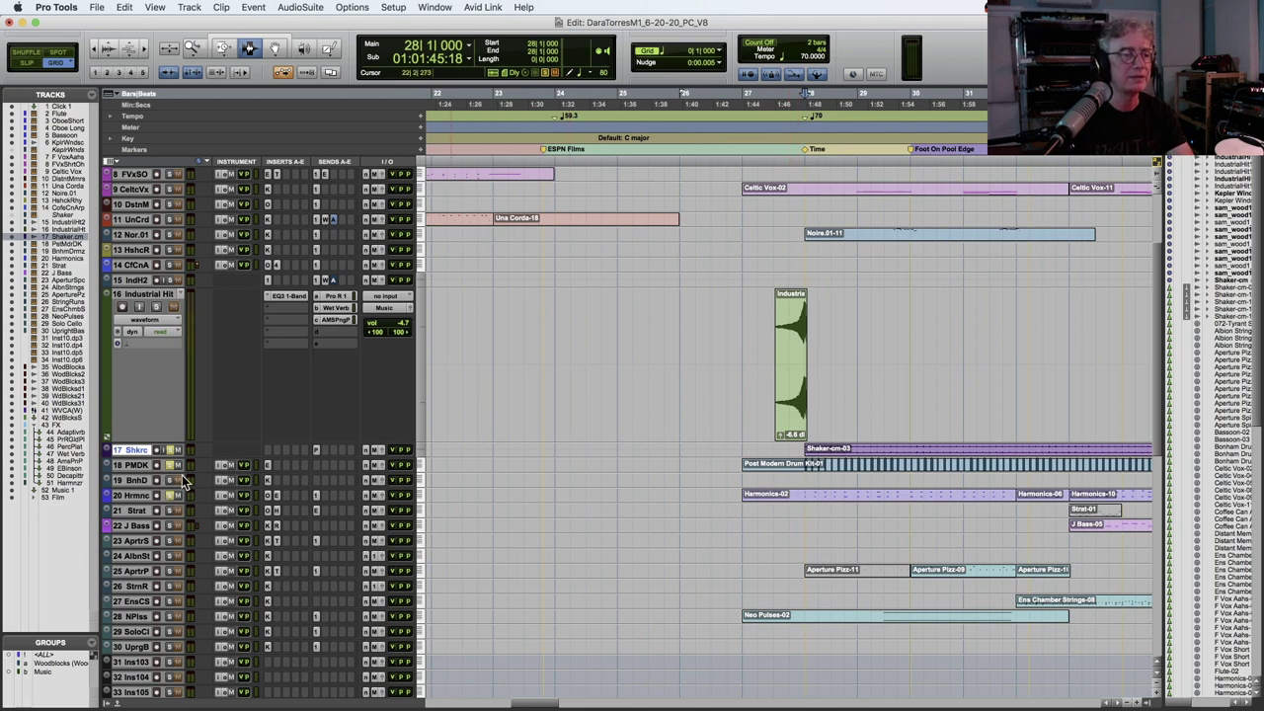
{"action": "key", "text": "space"}
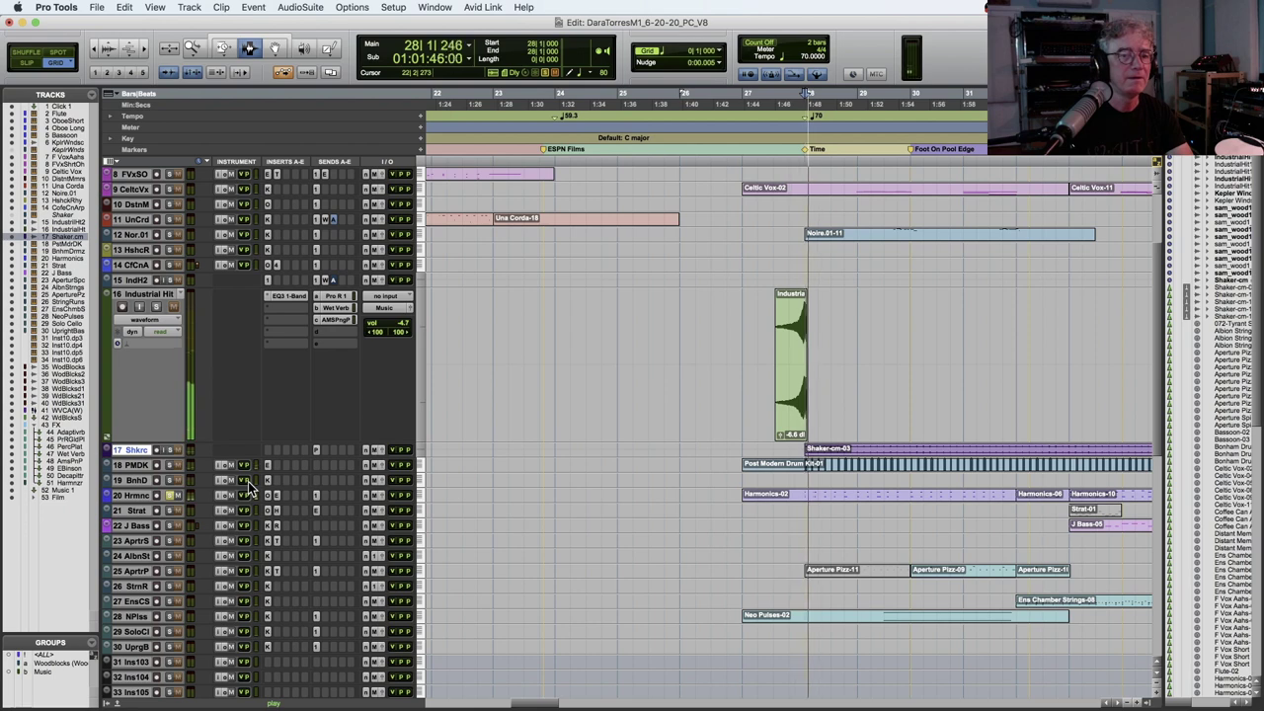
{"action": "left_click", "coordinate": [317, 495]}
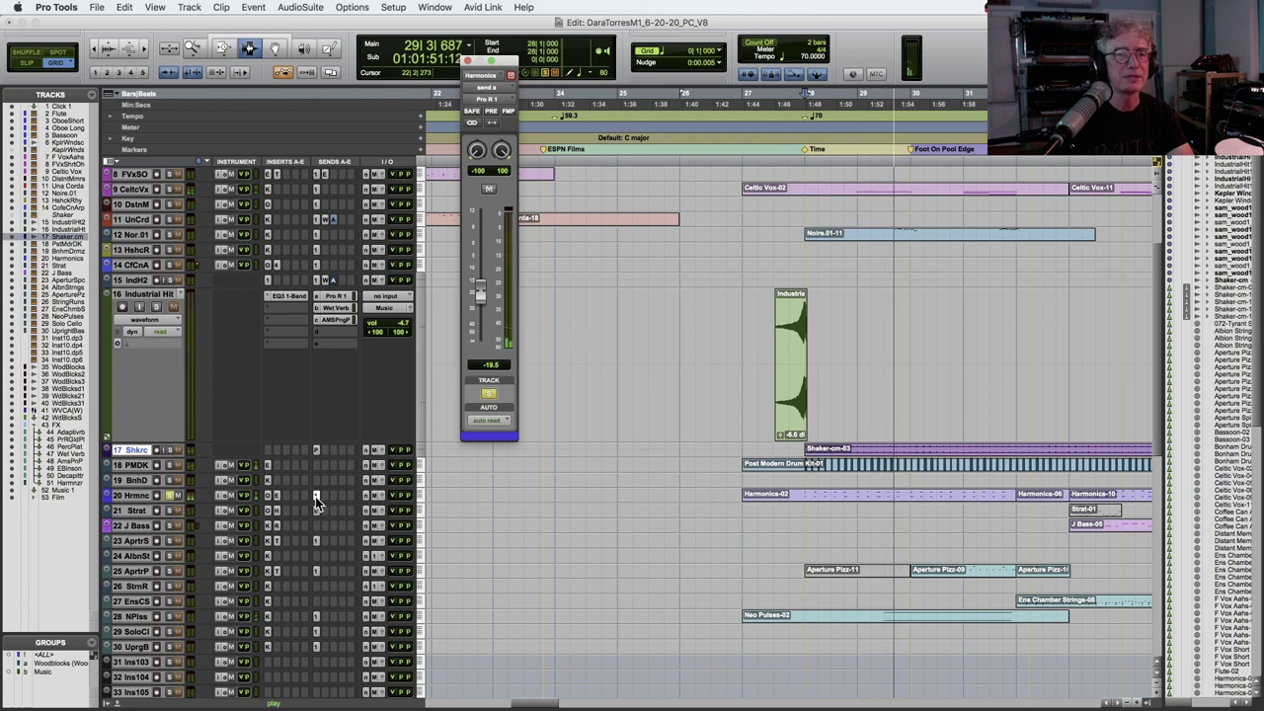
{"action": "key", "text": "space"}
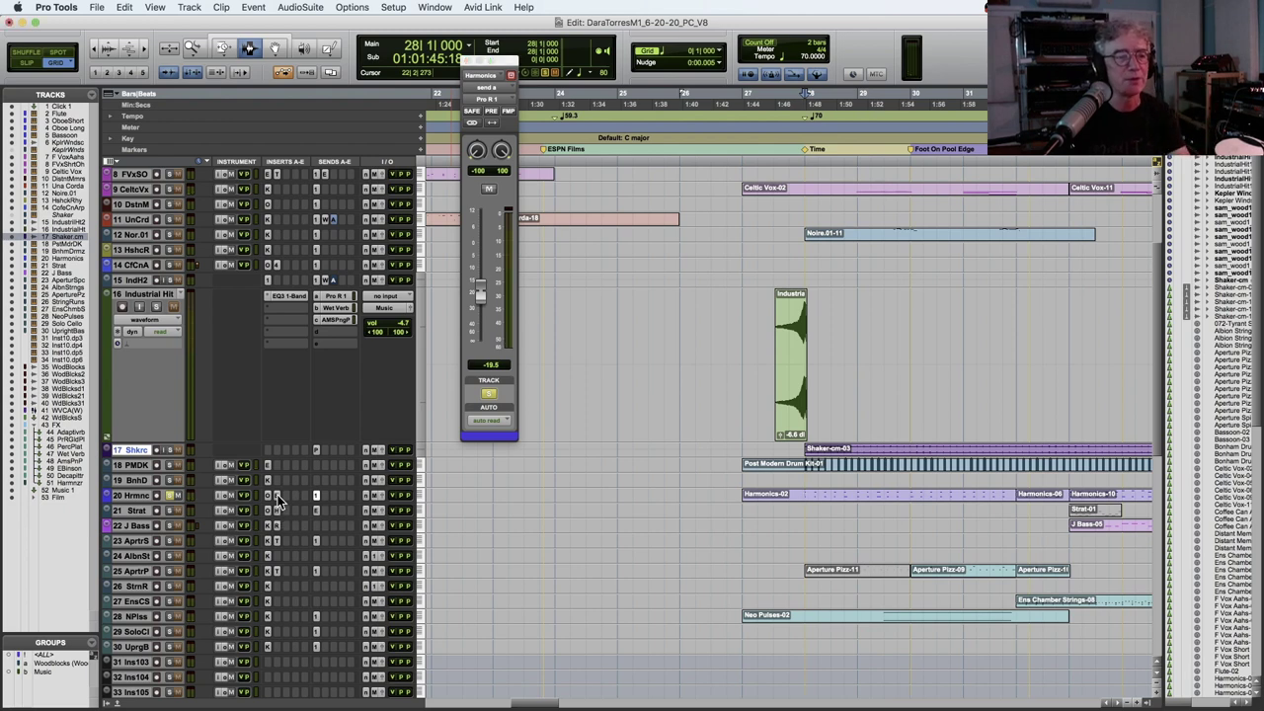
Open the Harmonics track's EchoBoy insert, audition the part with the echo bypassed, and close the plug-in.
{"action": "left_click", "coordinate": [277, 496]}
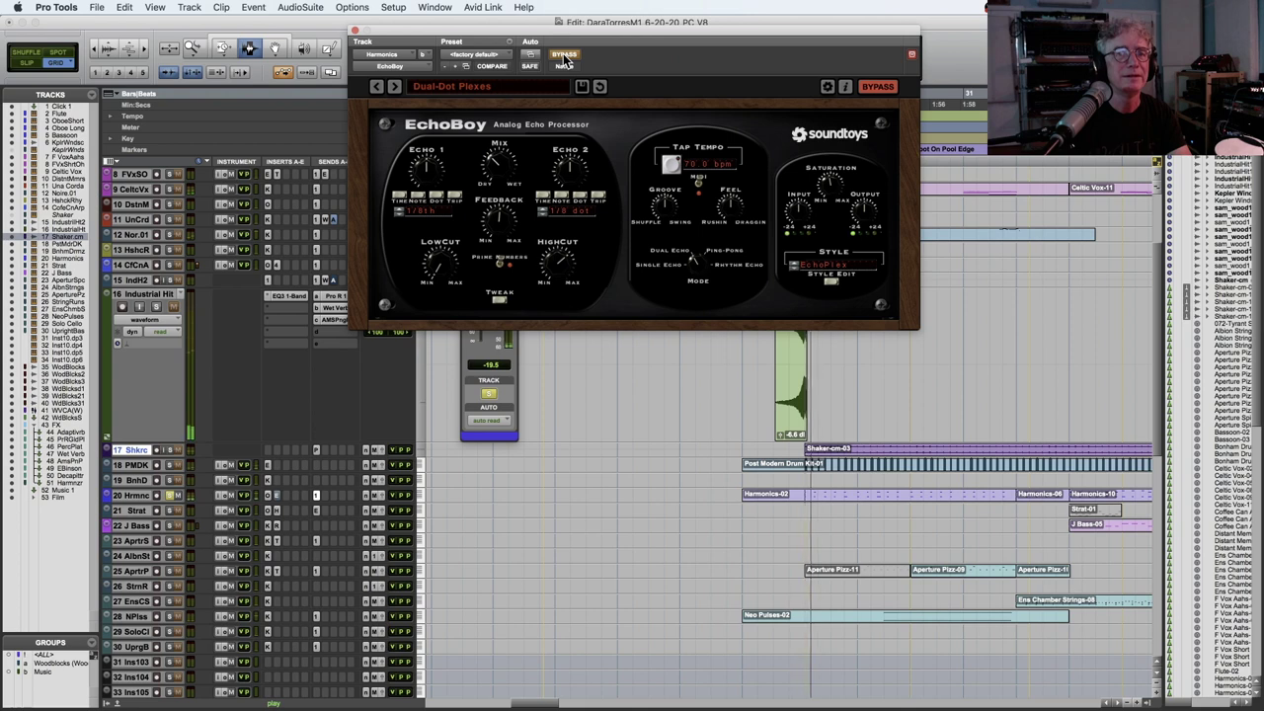
{"action": "left_click", "coordinate": [563, 54]}
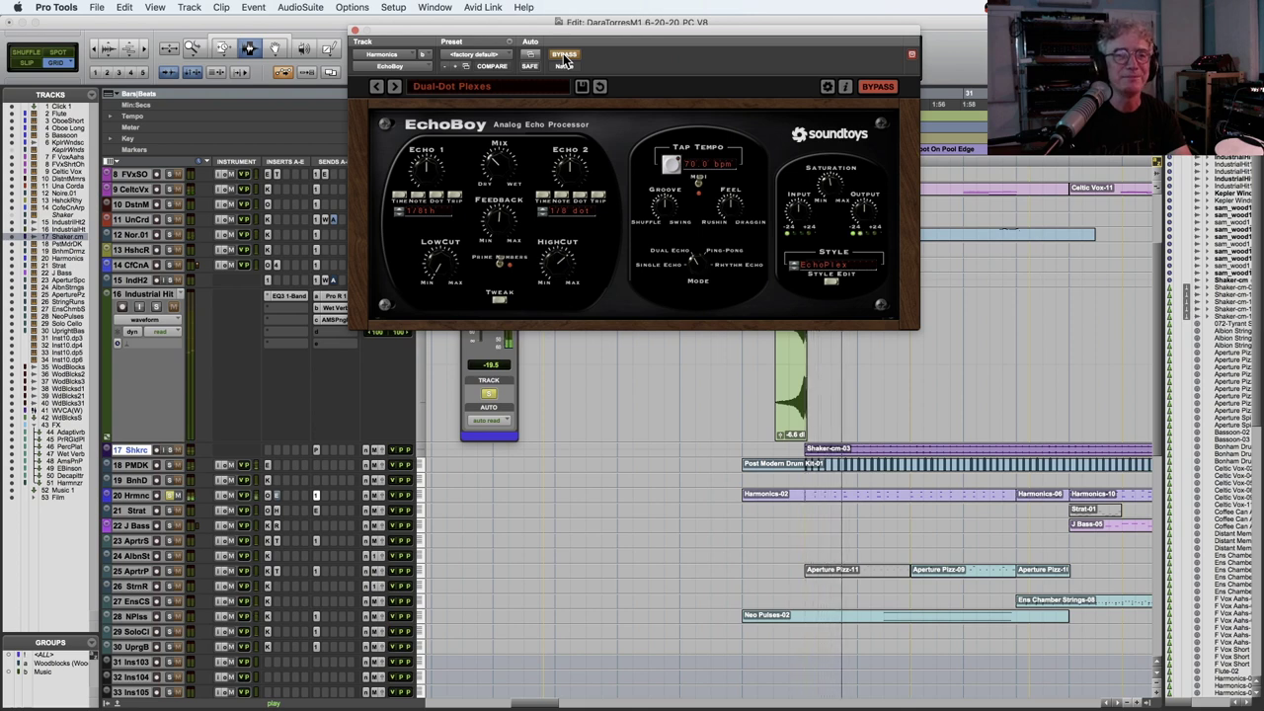
{"action": "left_click", "coordinate": [356, 31]}
{"action": "key", "text": "space"}
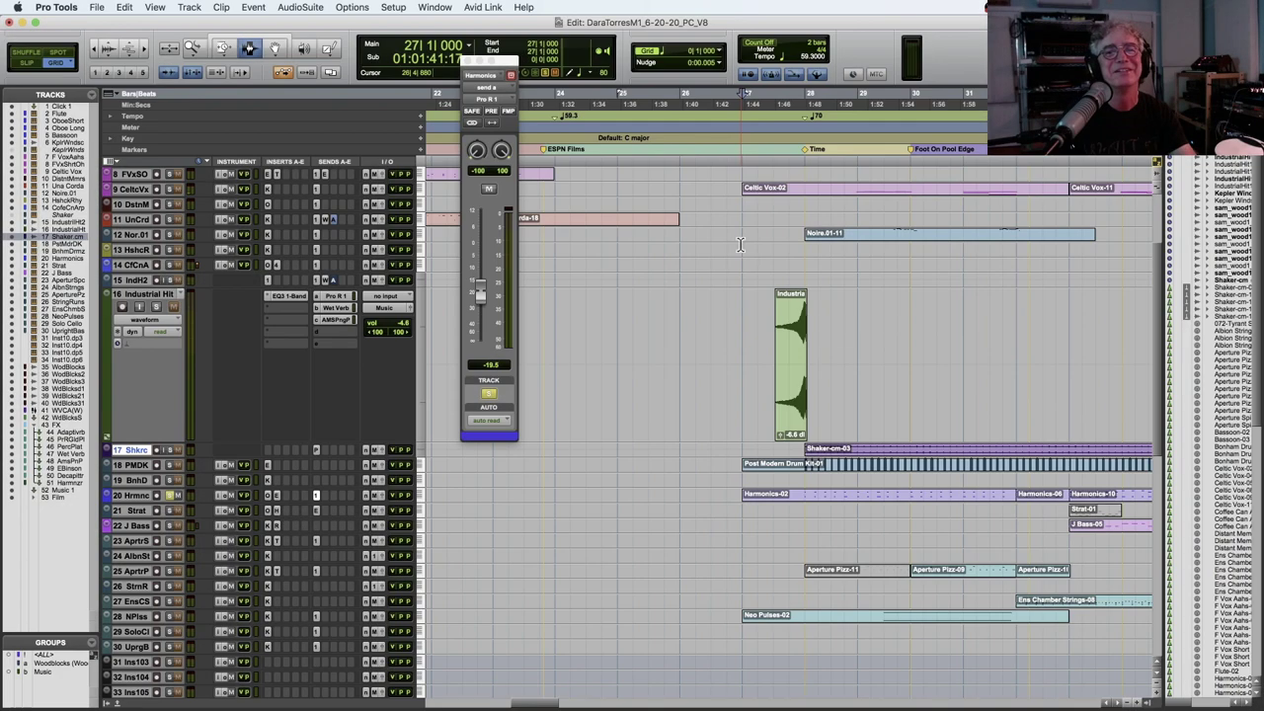
Audition the full arrangement from 27|1|000 into the Time section, and Celtic Vox soloed from 28|4|000.
{"action": "key", "text": "space"}
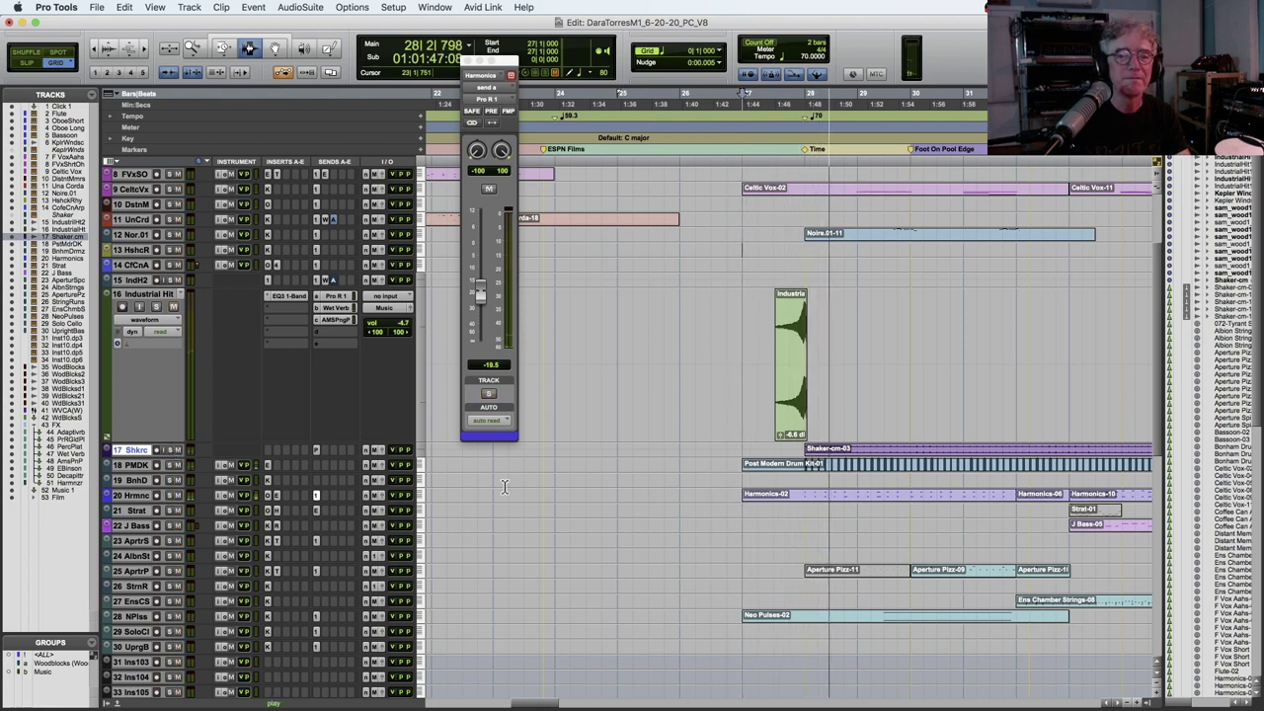
{"action": "scroll", "coordinate": [505, 487], "scroll_direction": "right", "scroll_amount": 3}
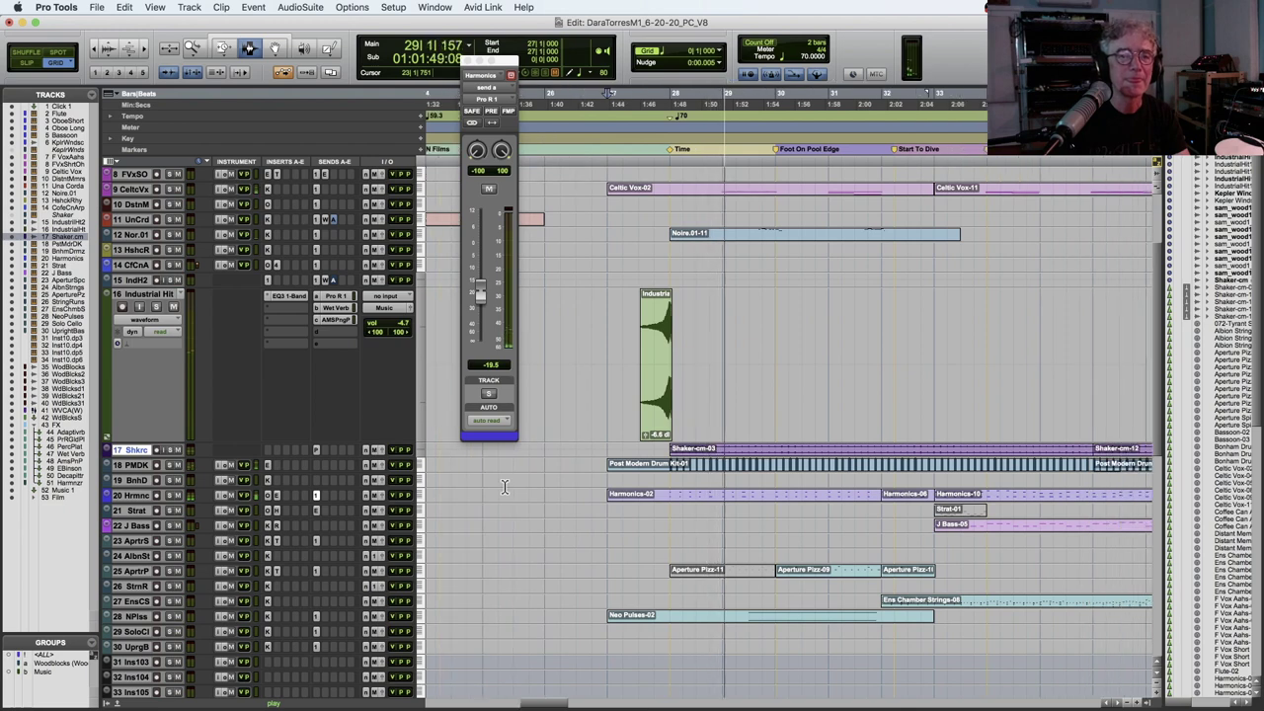
{"action": "left_click", "coordinate": [712, 187]}
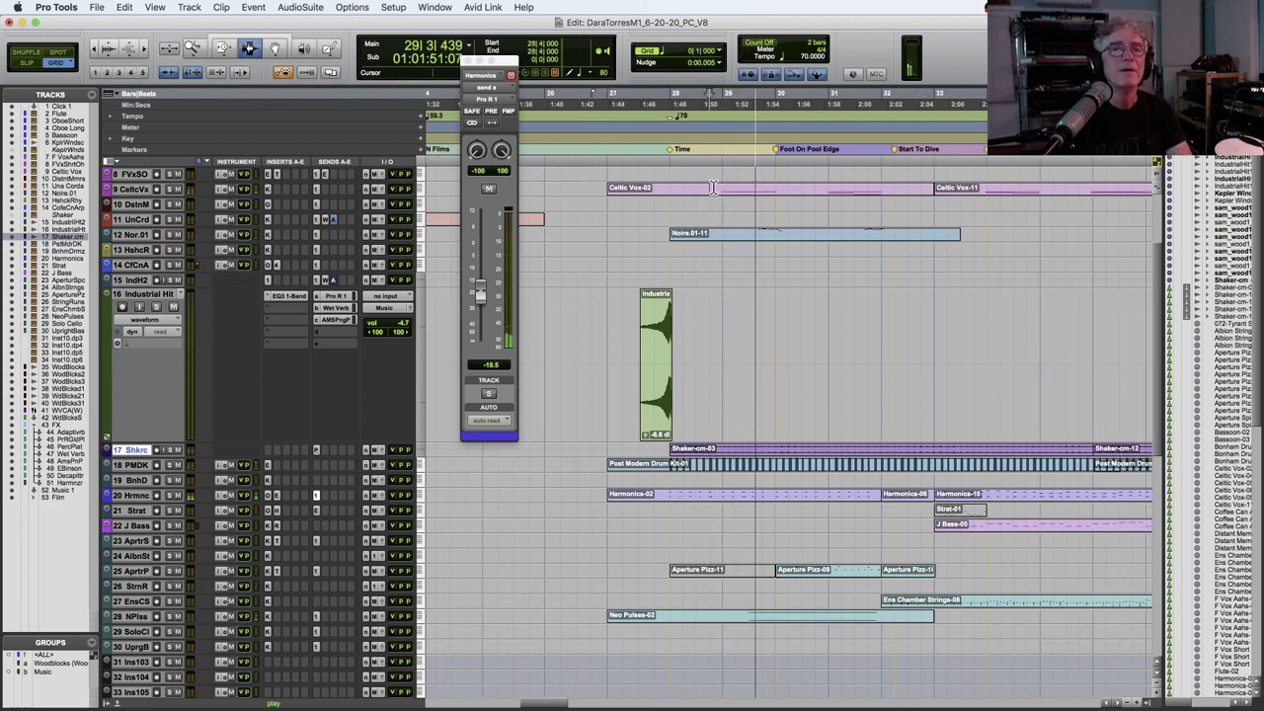
{"action": "key", "text": "space"}
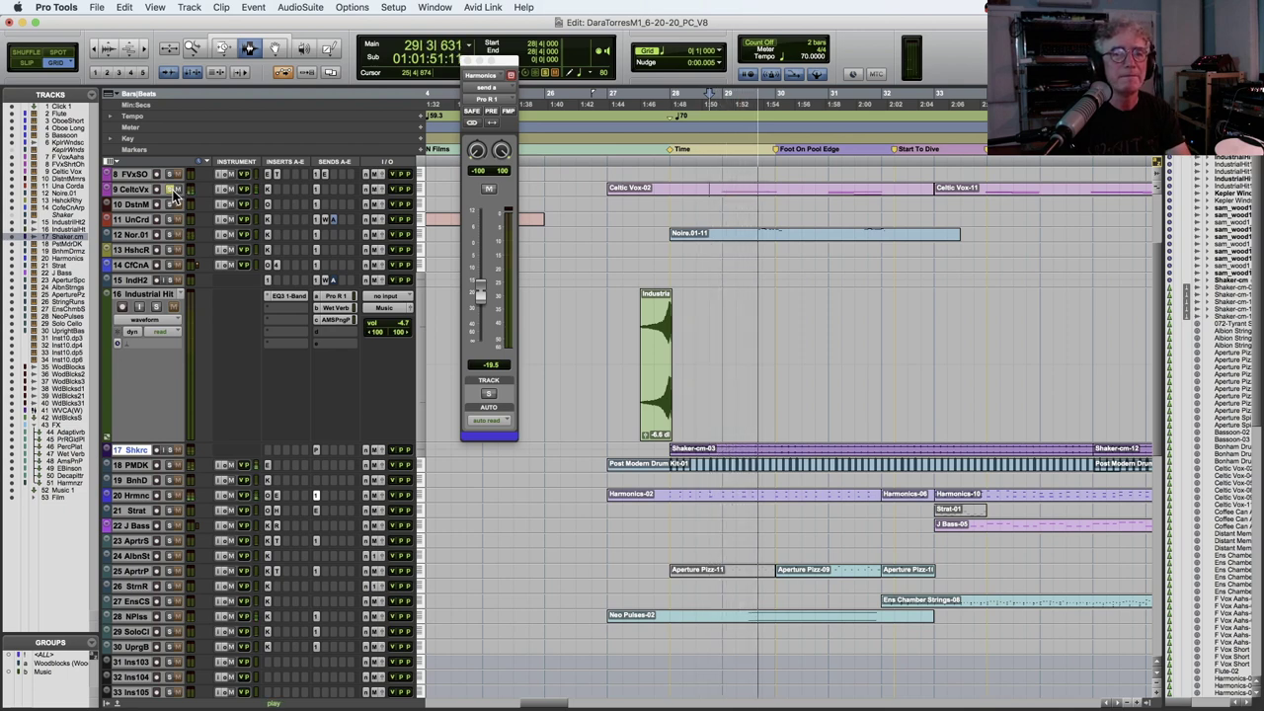
{"action": "key", "text": "space"}
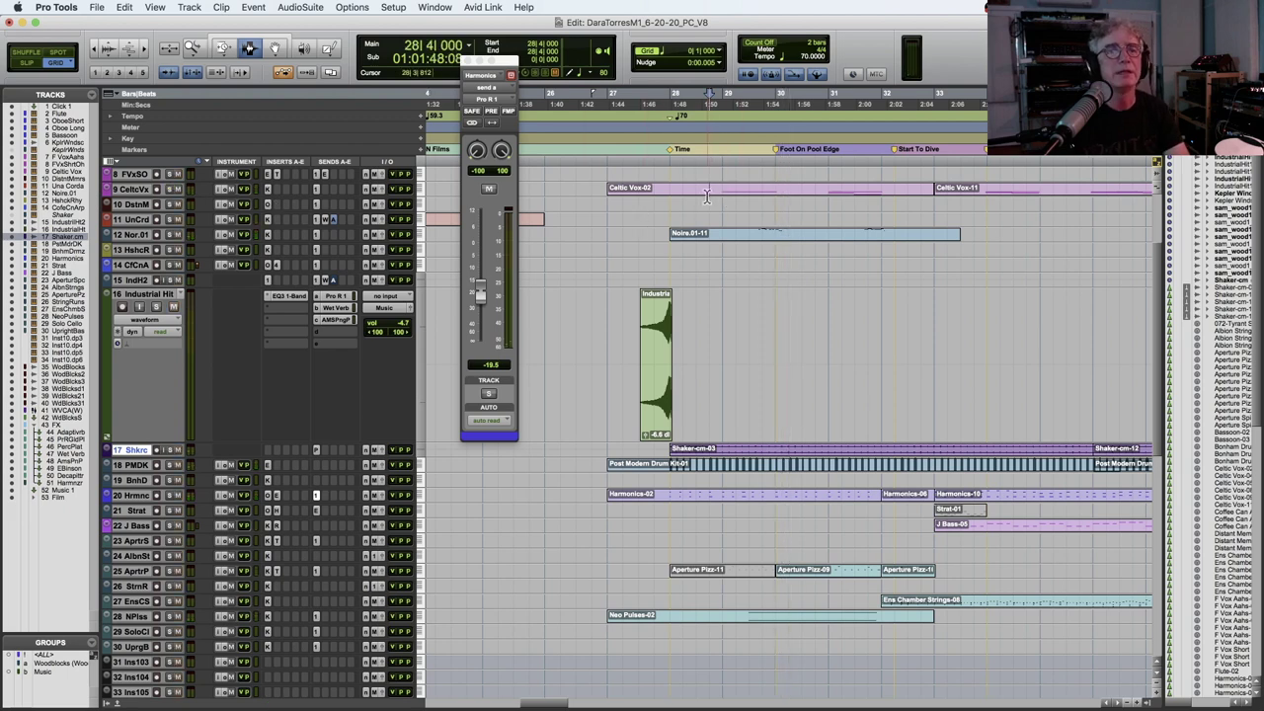
Mark the Noire phrase starting at 29|3|000 and audition the passage around it from 29|1|000.
{"action": "left_click_drag", "start_coordinate": [753, 231], "coordinate": [800, 232]}
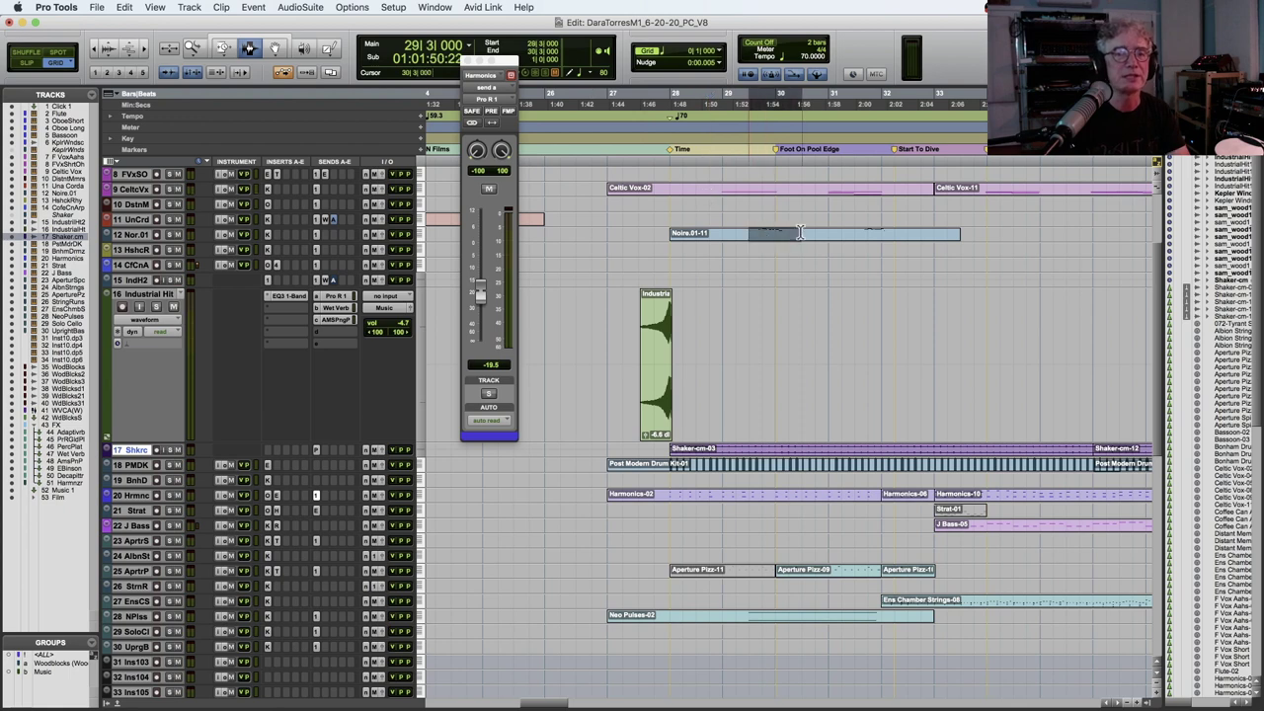
{"action": "left_click", "coordinate": [726, 224]}
{"action": "key", "text": "space"}
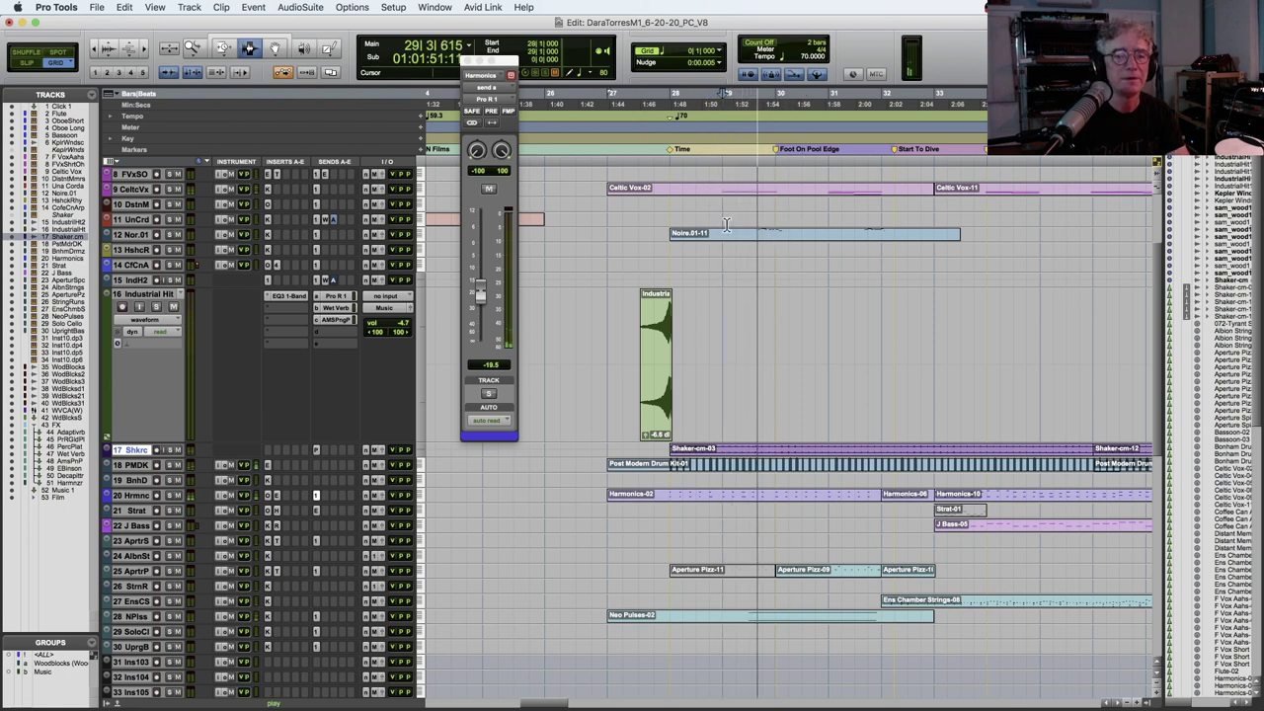
Audition the Neo Pulses track soloed from 29|1|000.
{"action": "left_click", "coordinate": [169, 617]}
{"action": "key", "text": "space"}
{"action": "key", "text": "space"}
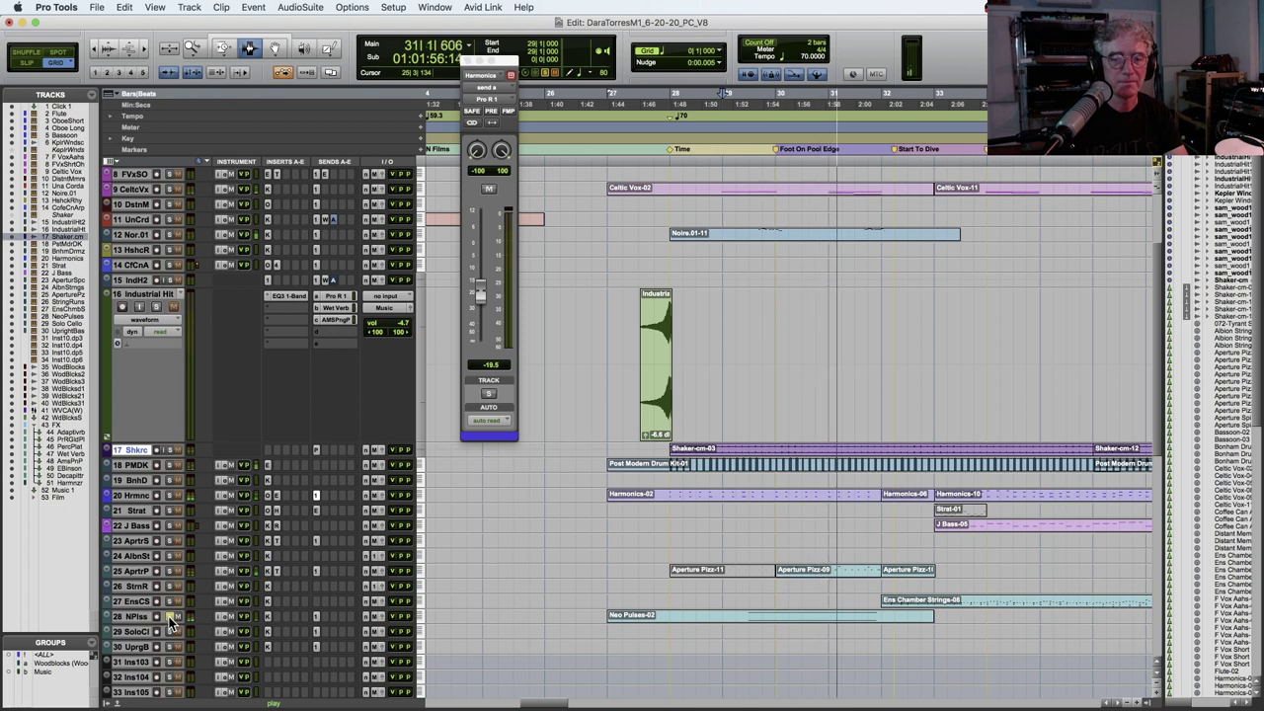
Audition the full arrangement without solos from 29|1|000 and again from 30|1|000 at Foot On Pool Edge.
{"action": "key", "text": "space"}
{"action": "key", "text": "space"}
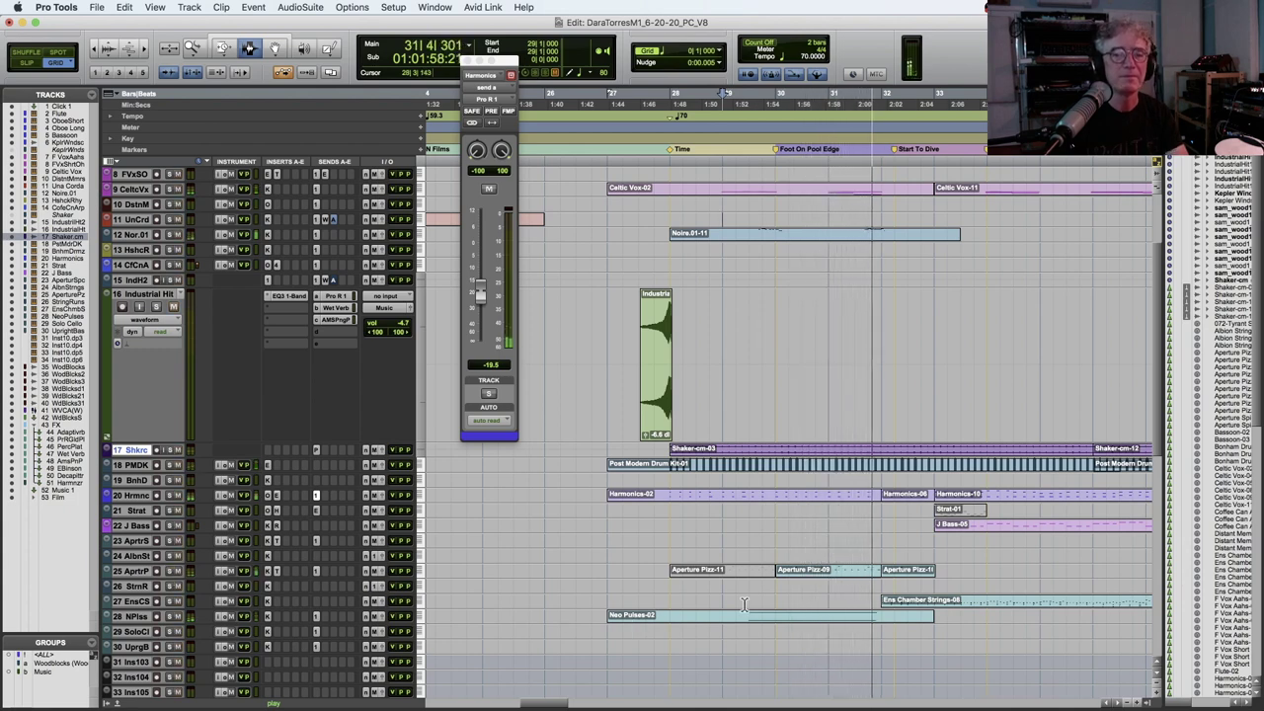
{"action": "left_click", "coordinate": [776, 539]}
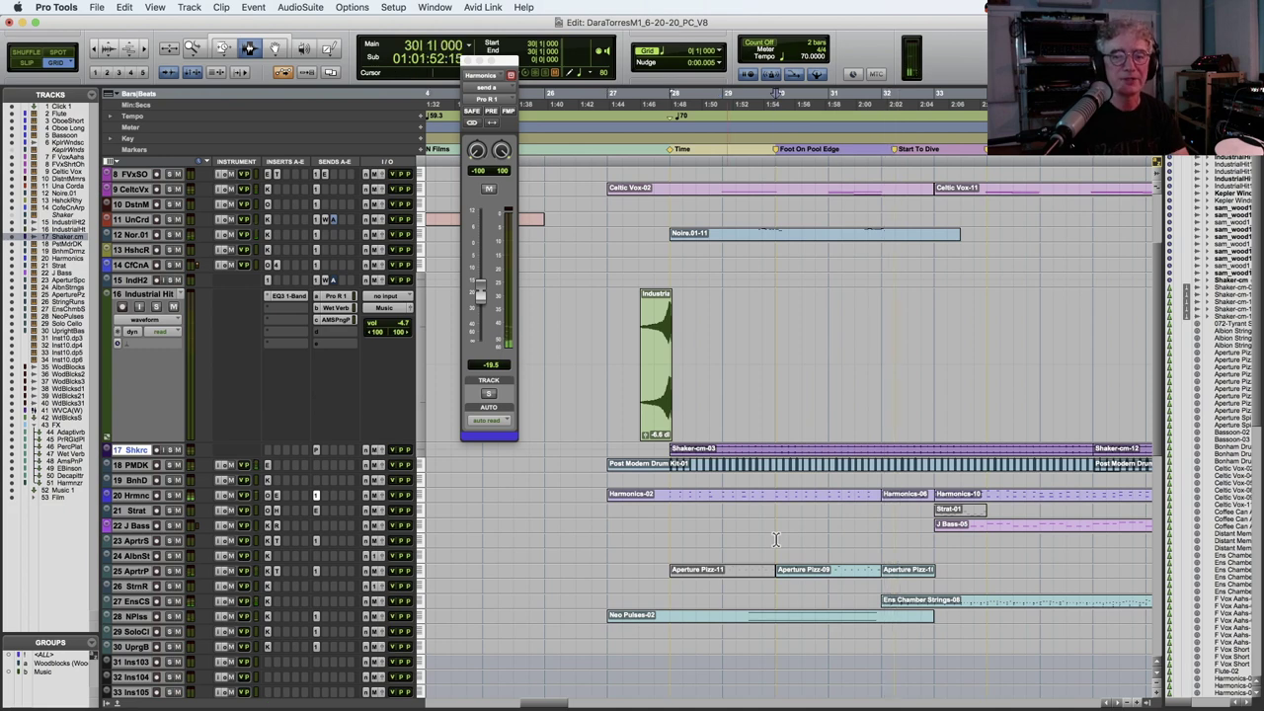
{"action": "key", "text": "space"}
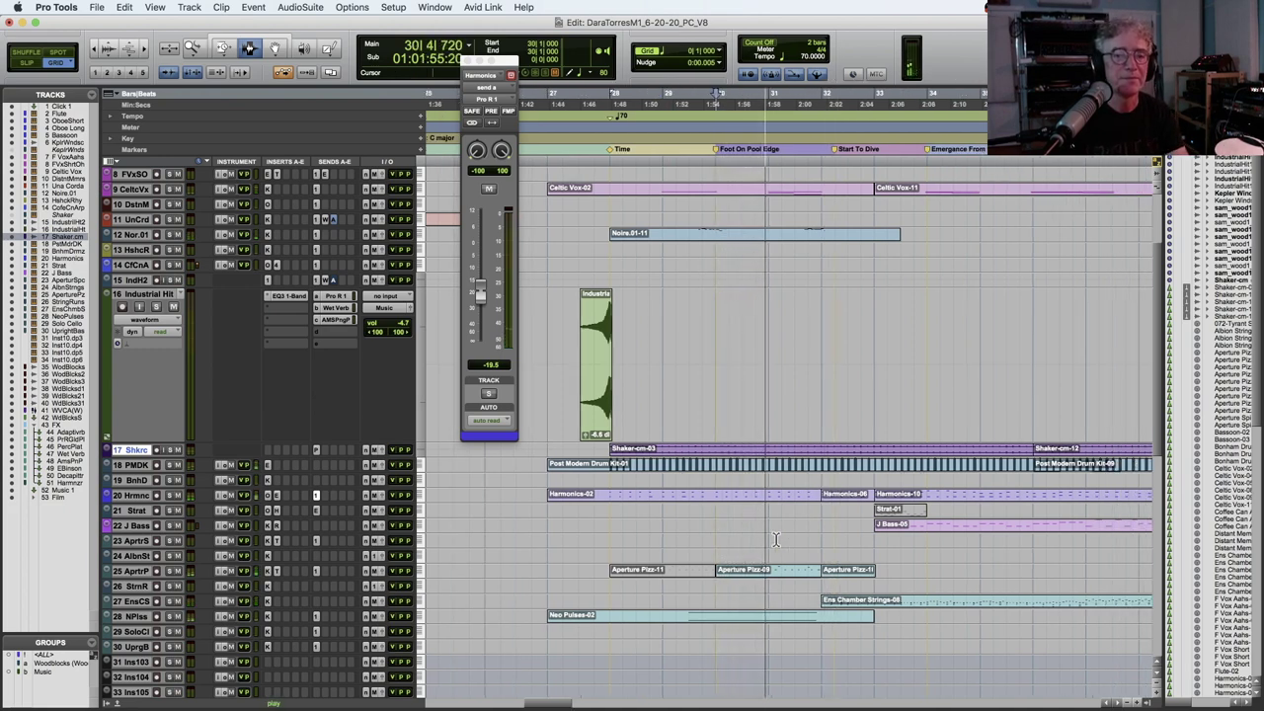
Audition the Harmonics and Aperture Pizz tracks soloed together from 30|1|000, and clear the solos.
{"action": "left_click", "coordinate": [170, 494]}
{"action": "key", "text": "space"}
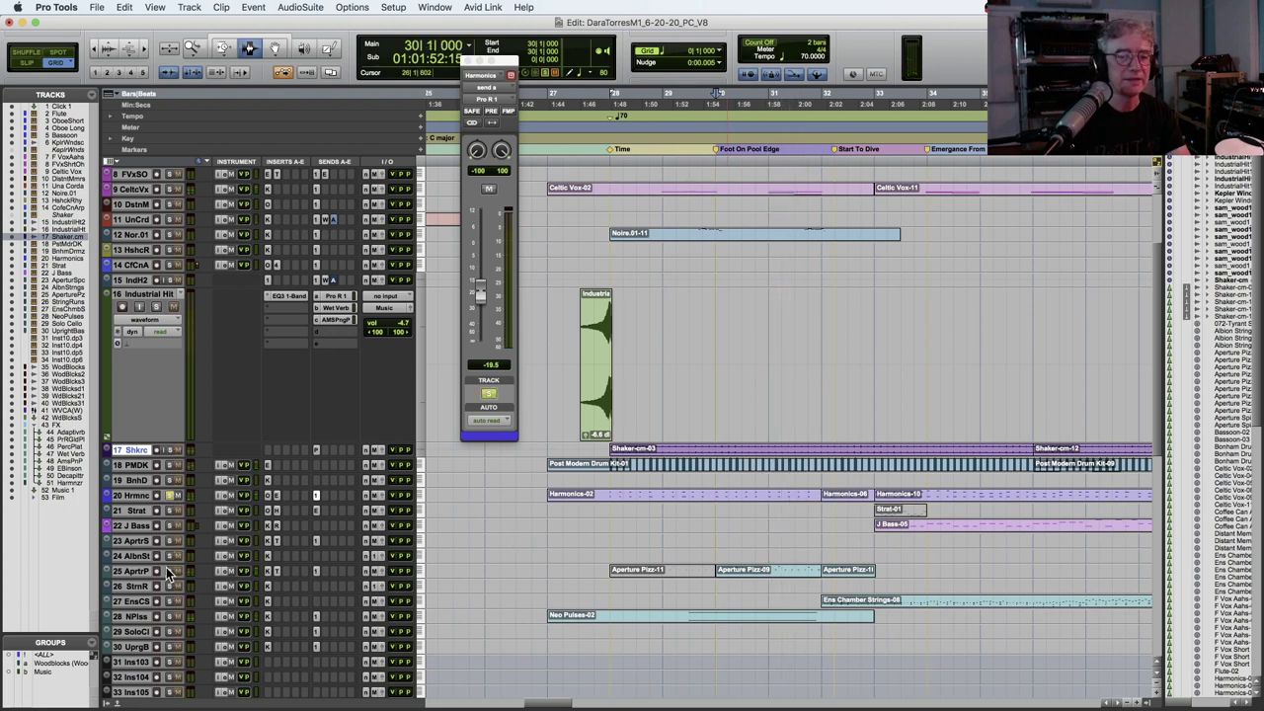
{"action": "left_click", "coordinate": [168, 571]}
{"action": "key", "text": "space"}
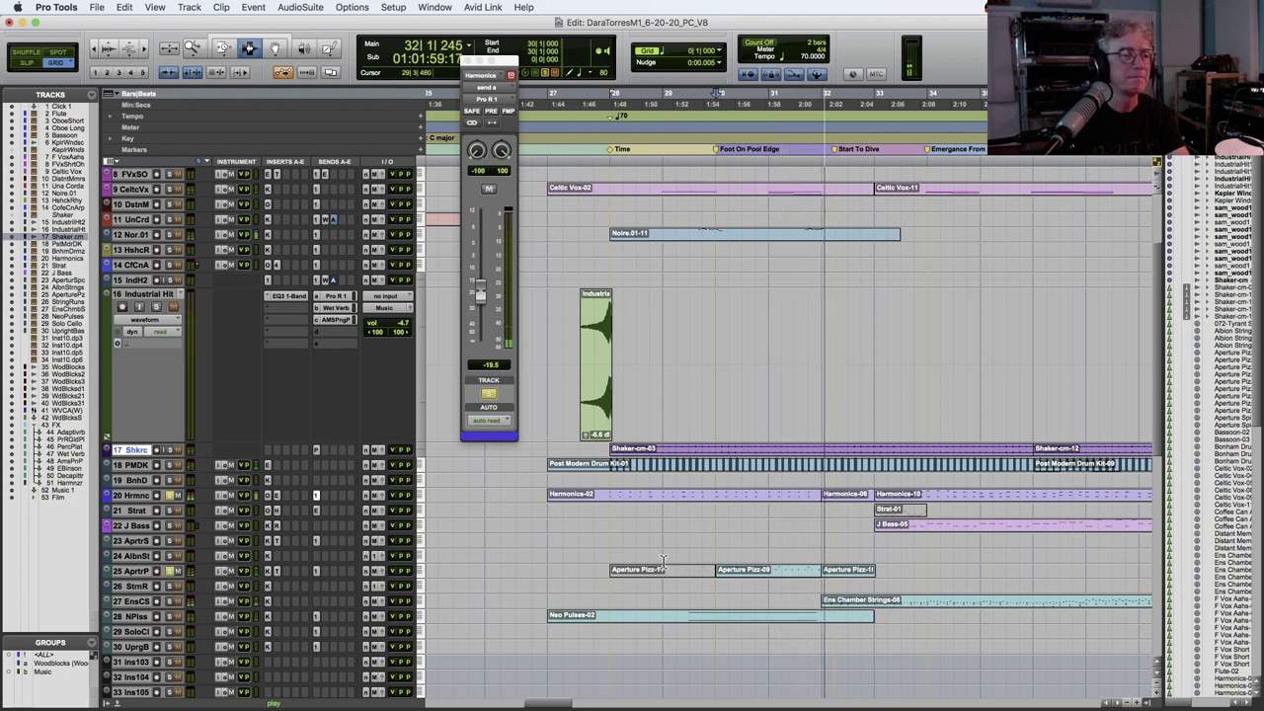
{"action": "key", "text": "space"}
{"action": "left_click", "coordinate": [170, 573], "text": "alt"}
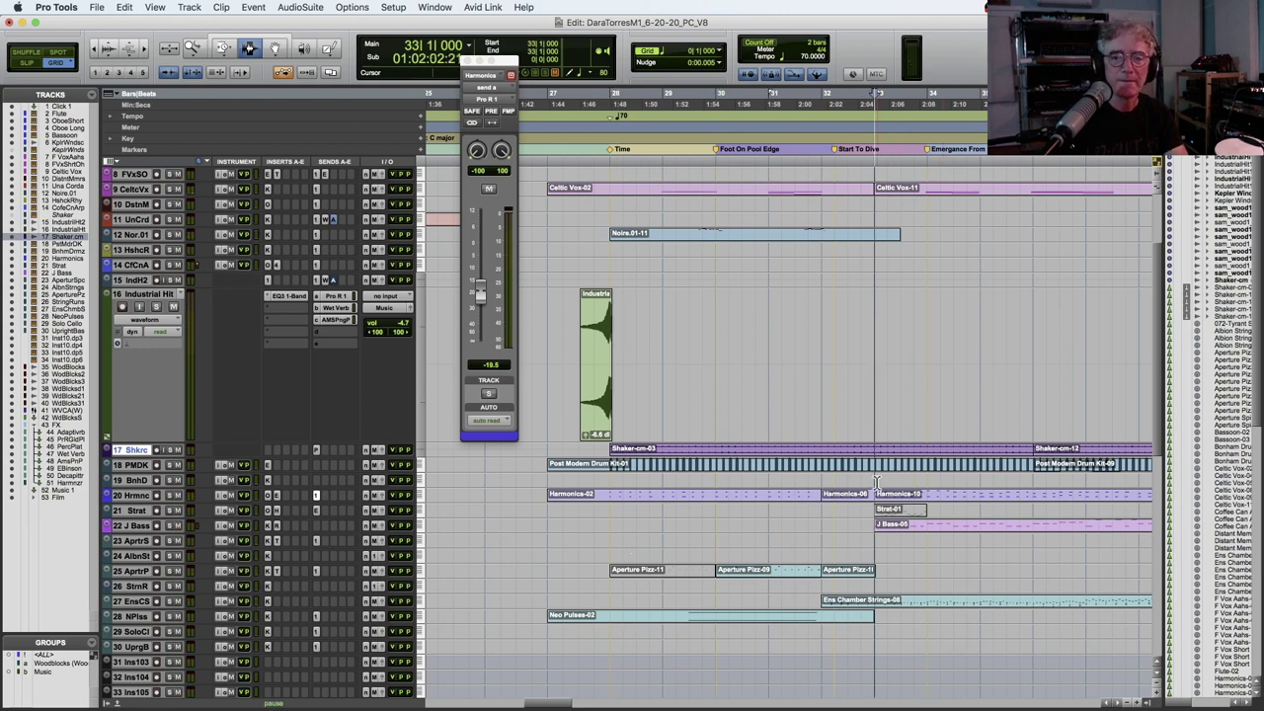
Audition the full arrangement from 33|1|000, and the Ens Chamber Strings track soloed from the same point.
{"action": "key", "text": "space"}
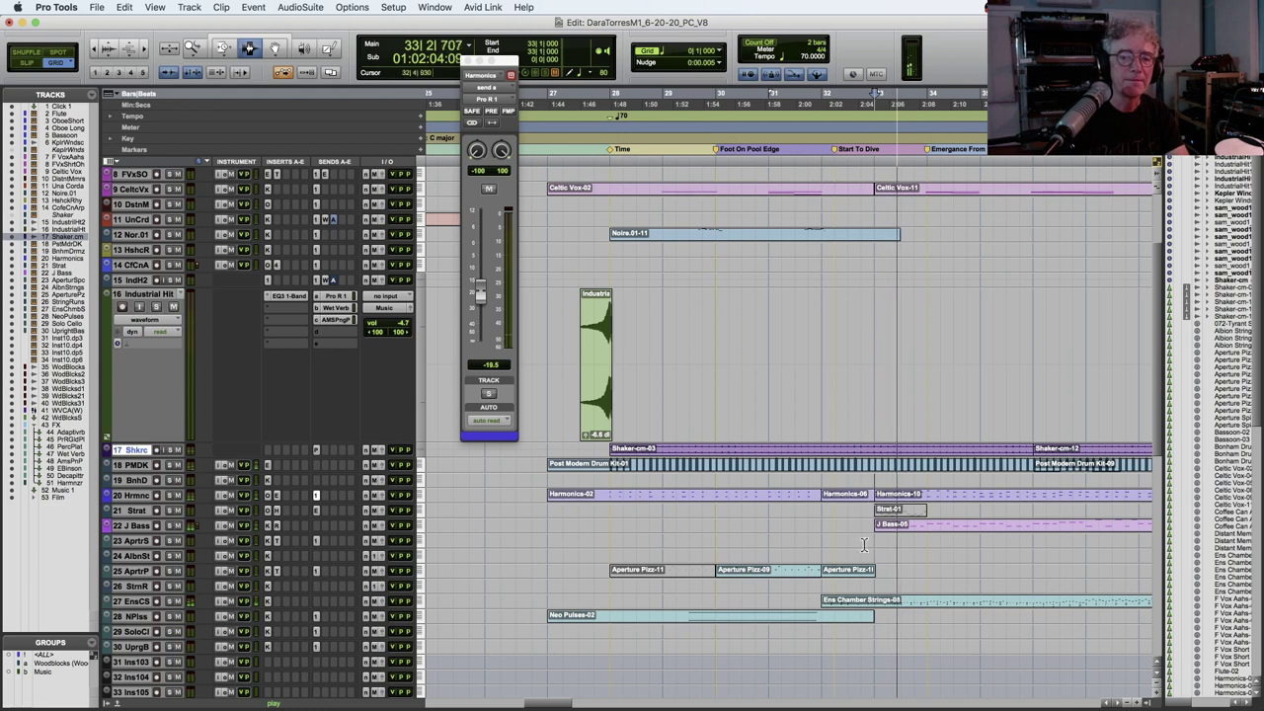
{"action": "key", "text": "space"}
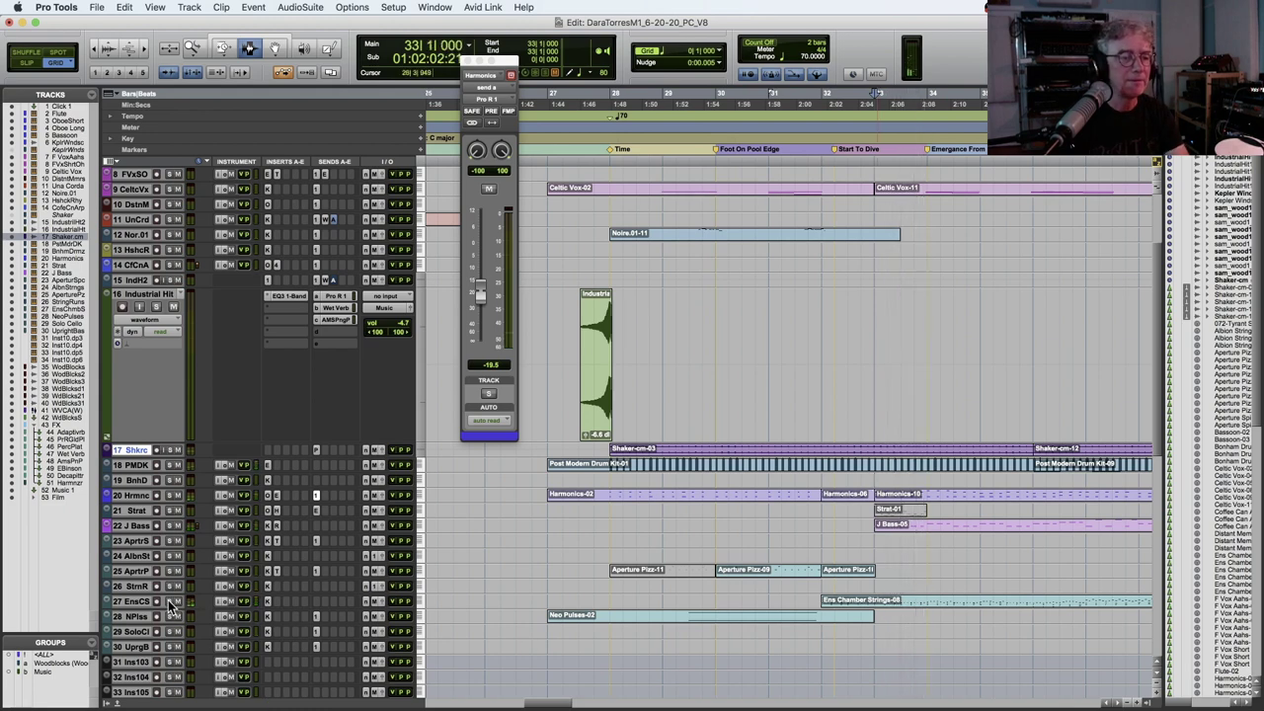
{"action": "key", "text": "space"}
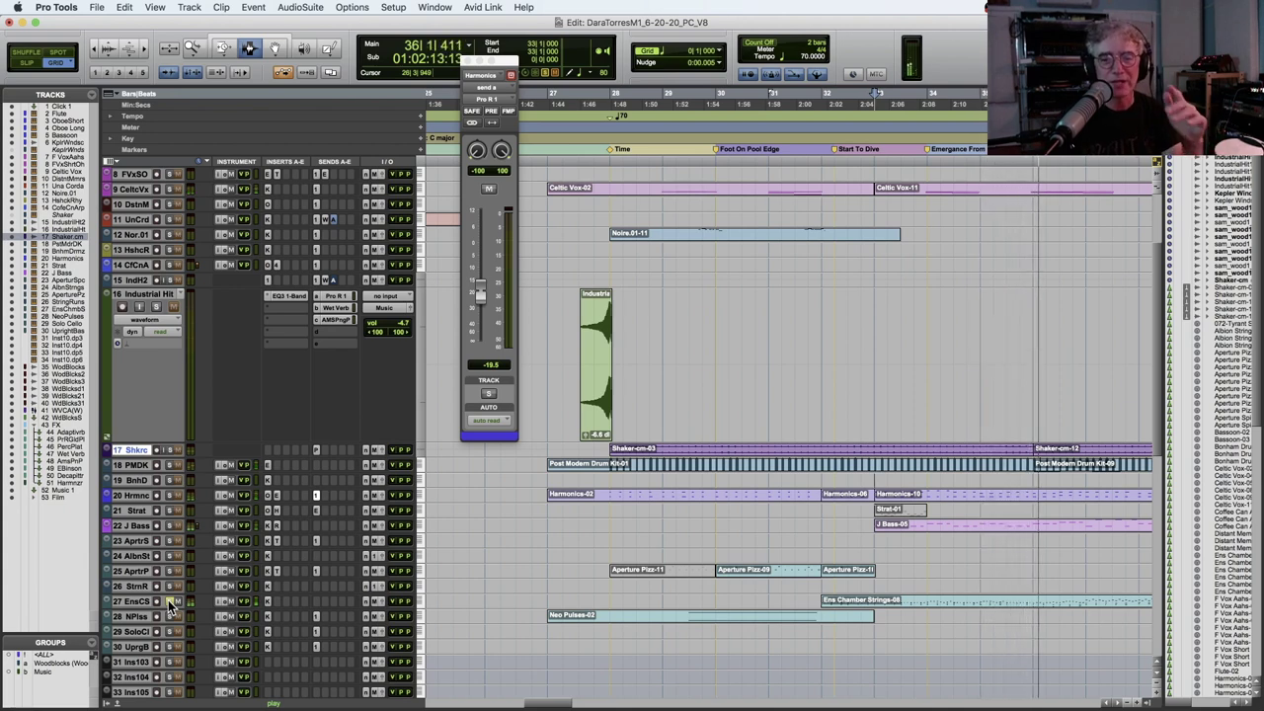
{"action": "left_click", "coordinate": [170, 601]}
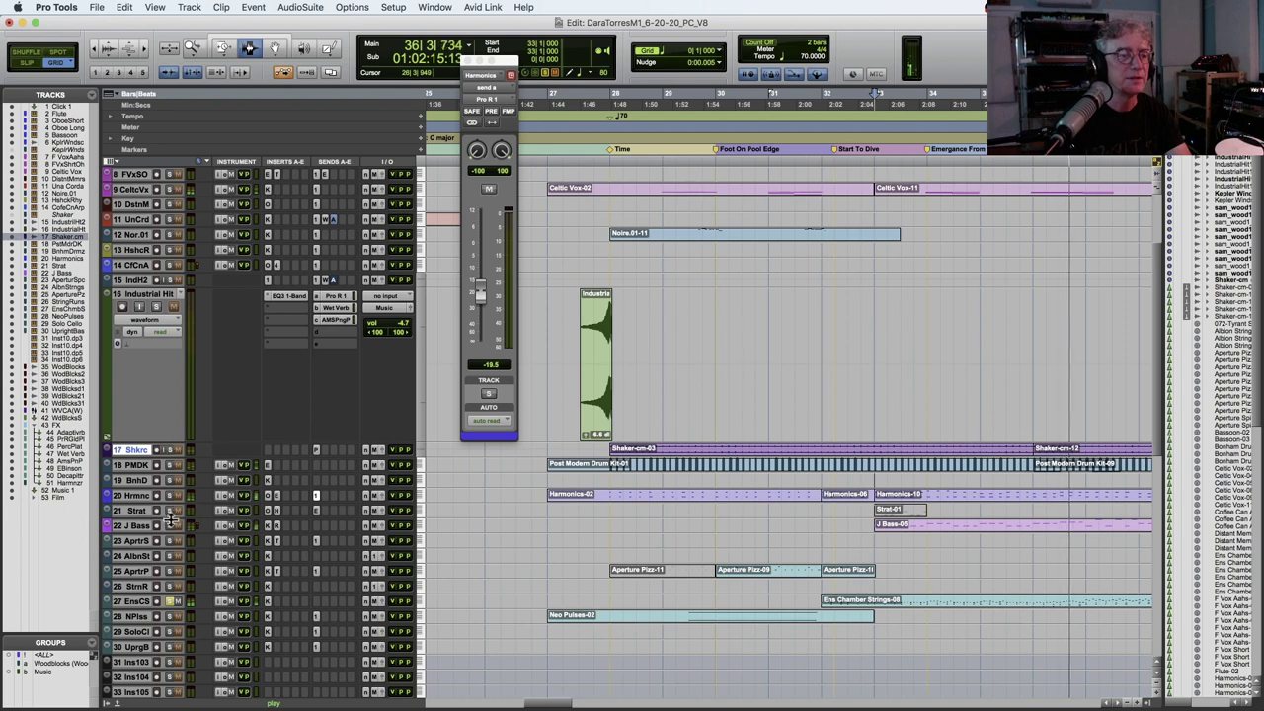
Audition J Bass with Ens Chamber Strings from 33|1|000 and the full arrangement from 38|4|000, closing the Harmonics send window.
{"action": "left_click", "coordinate": [169, 525]}
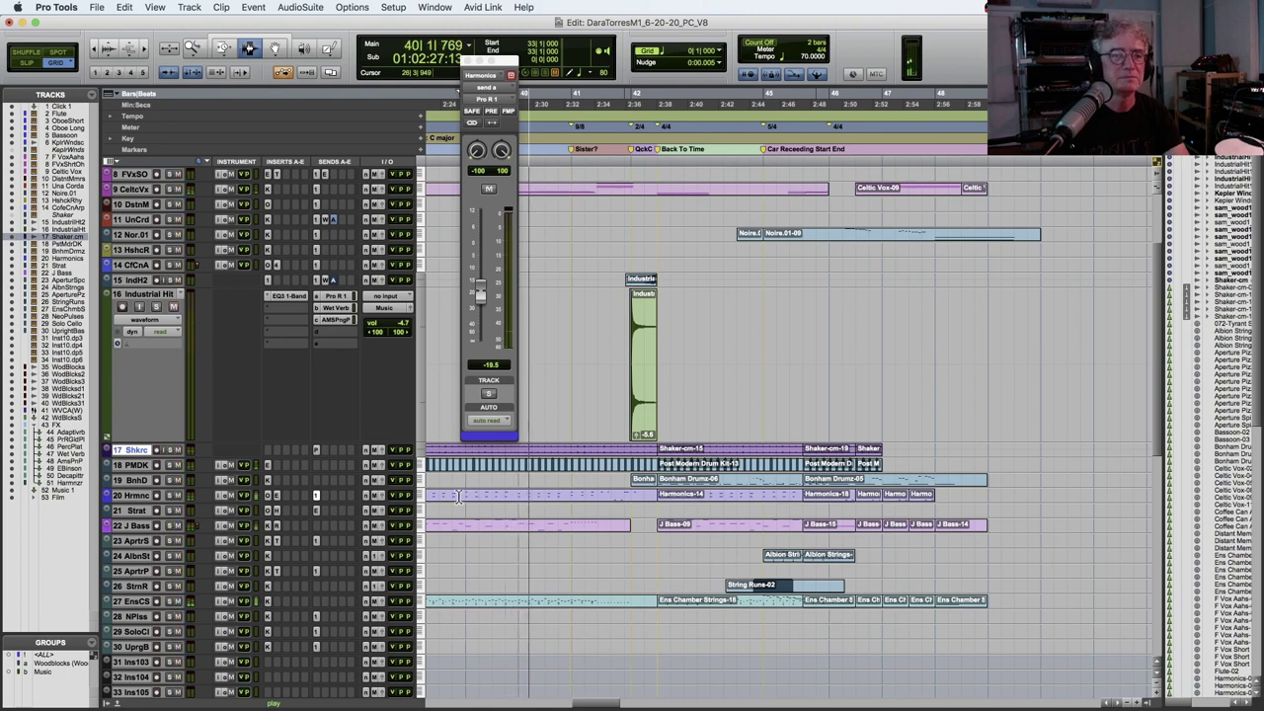
{"action": "left_click", "coordinate": [467, 60]}
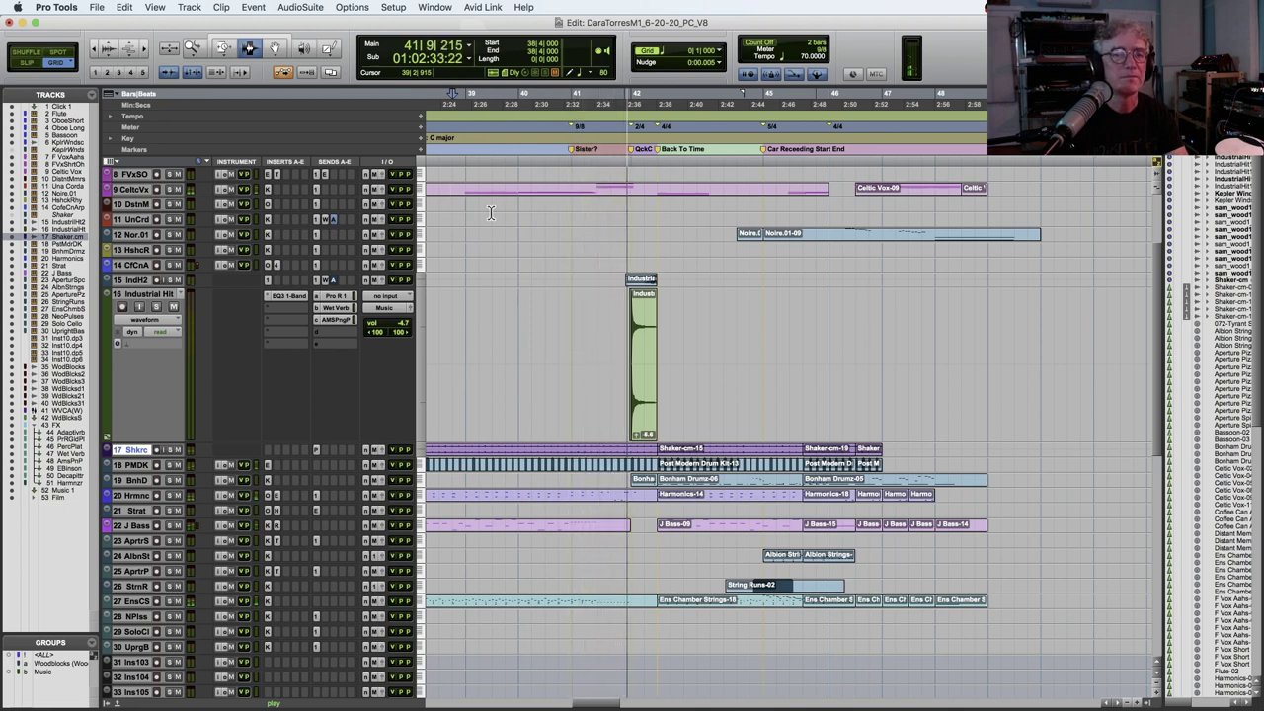
{"action": "scroll", "coordinate": [491, 212], "scroll_direction": "right", "scroll_amount": 3}
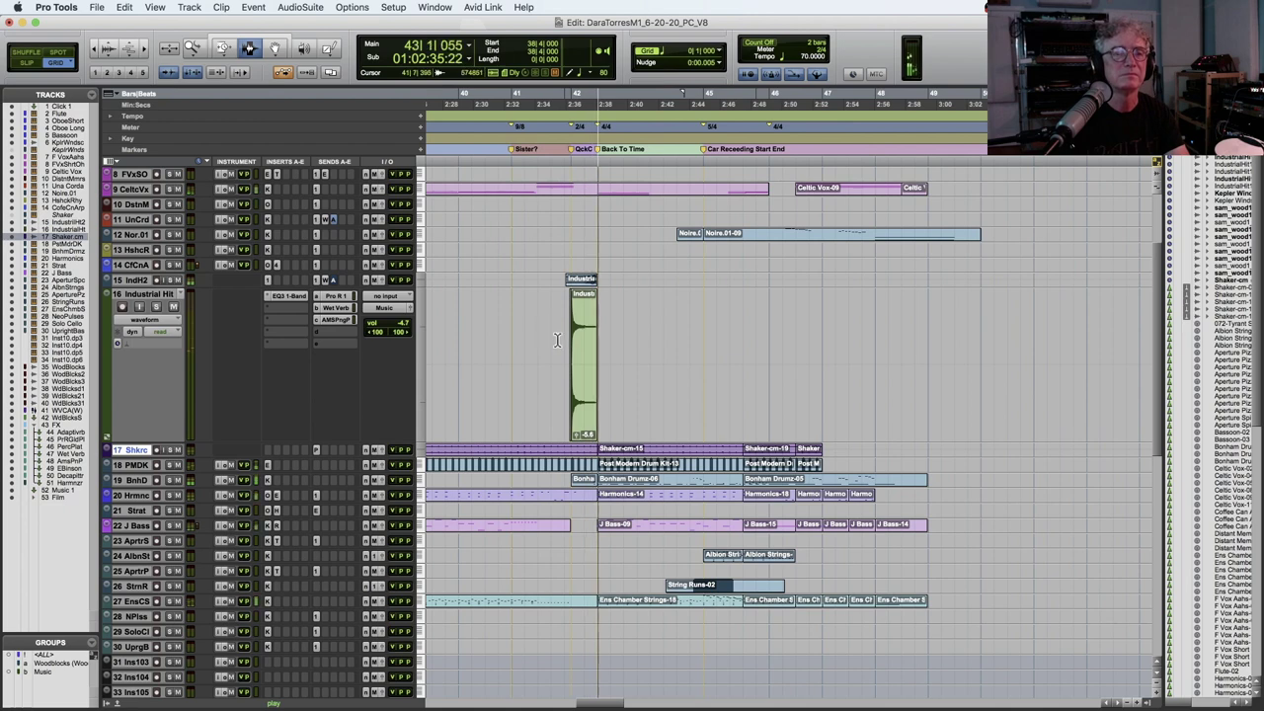
{"action": "scroll", "coordinate": [537, 318], "scroll_direction": "down", "scroll_amount": 1}
{"action": "key", "text": "space"}
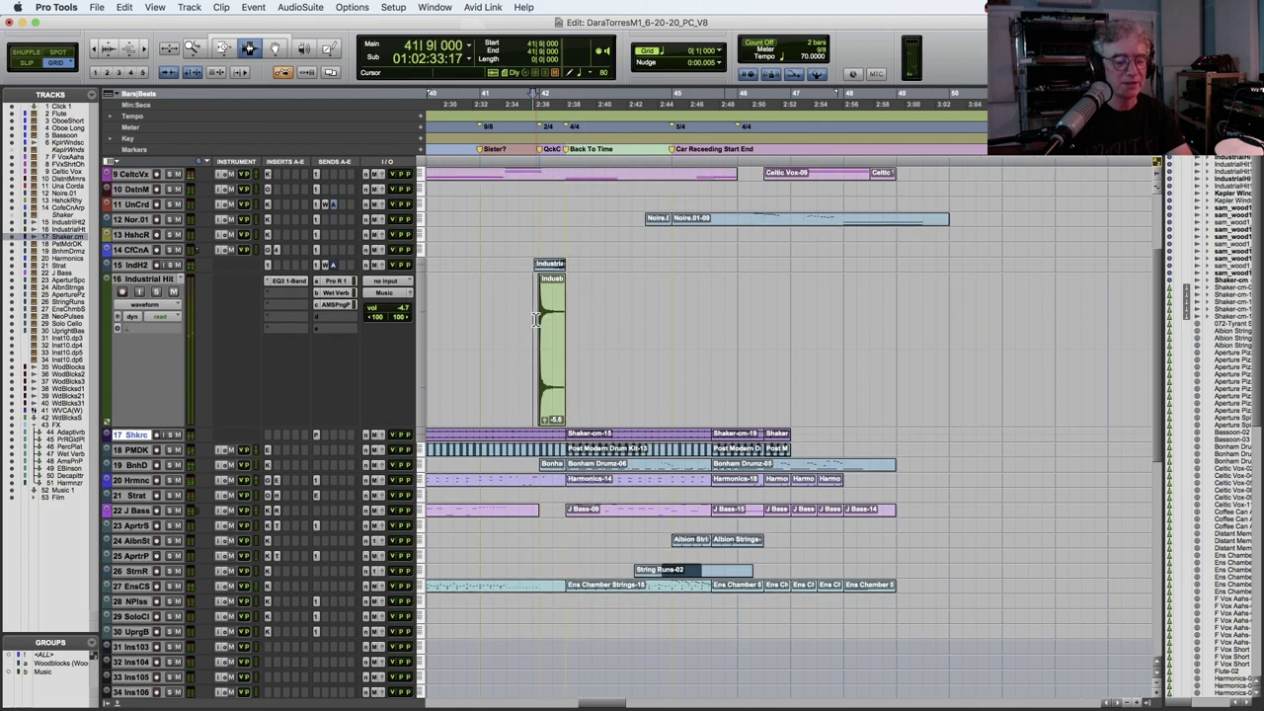
Audition the Industrial Hit section around Quick Cuts, and the IndustrialHit2 track soloed with its track height enlarged.
{"action": "key", "text": "t"}
{"action": "key", "text": "t"}
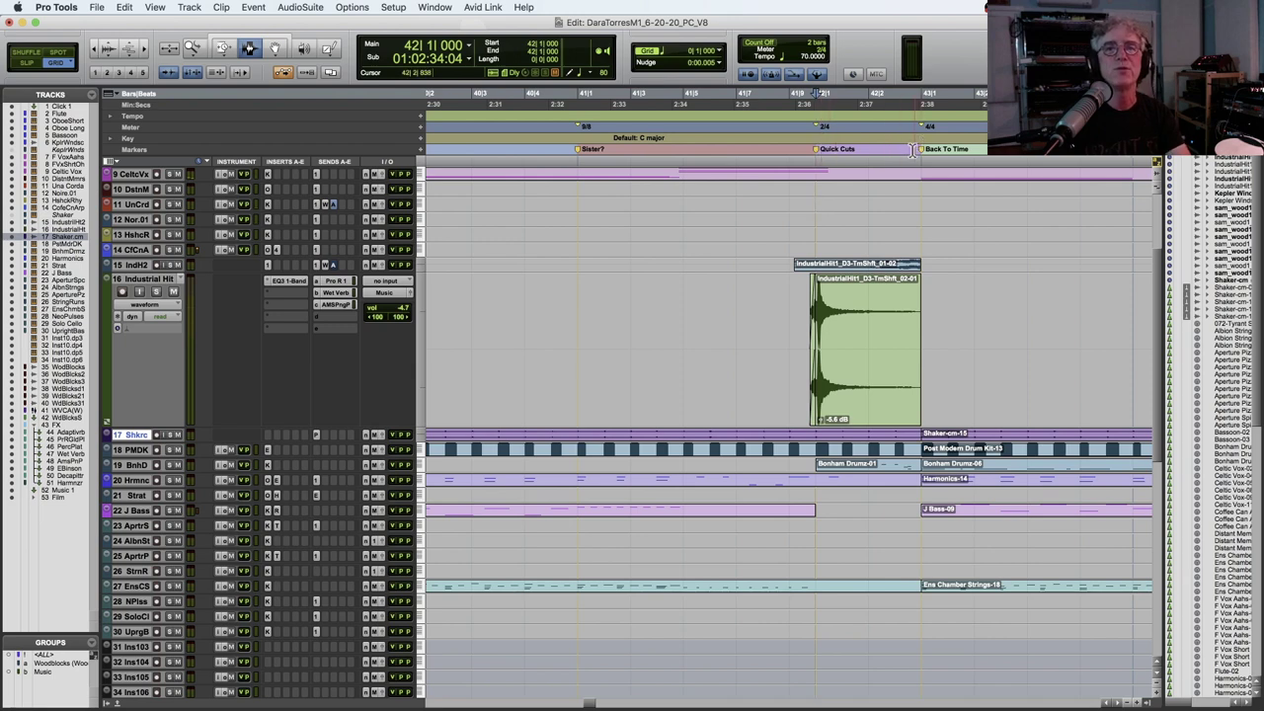
{"action": "key", "text": "space"}
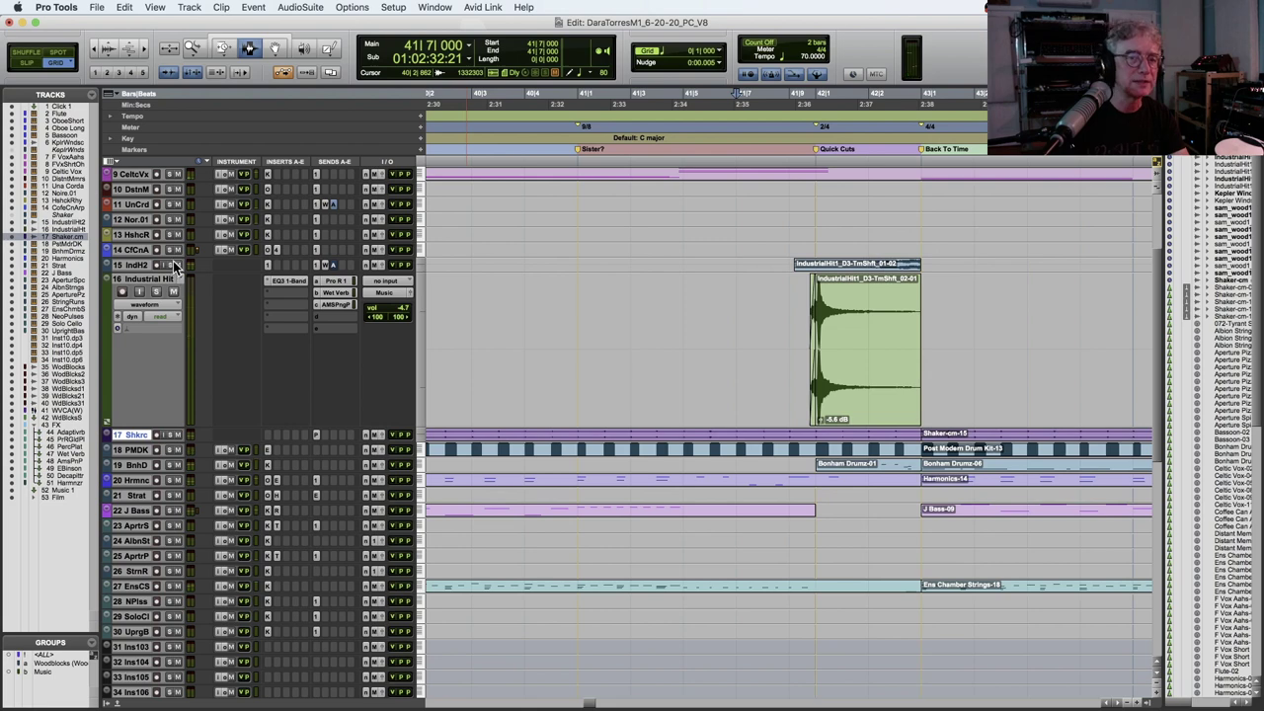
{"action": "key", "text": "space"}
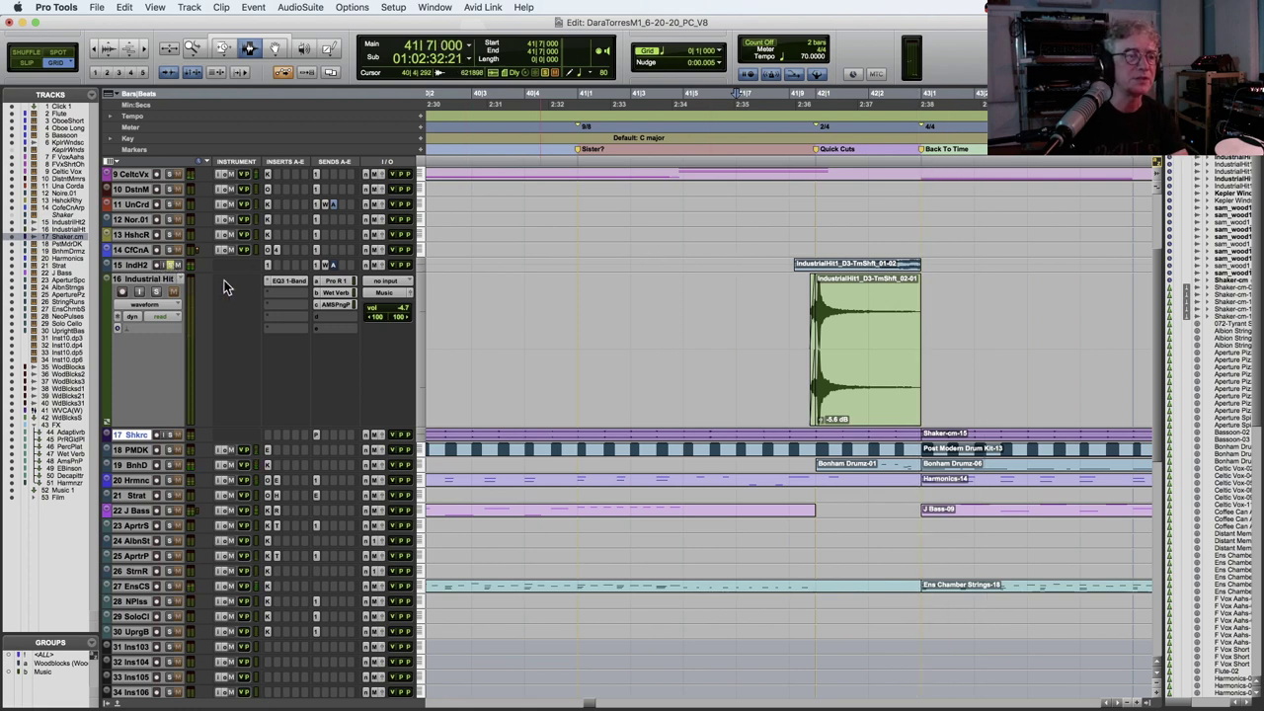
{"action": "left_click_drag", "start_coordinate": [148, 272], "coordinate": [309, 384]}
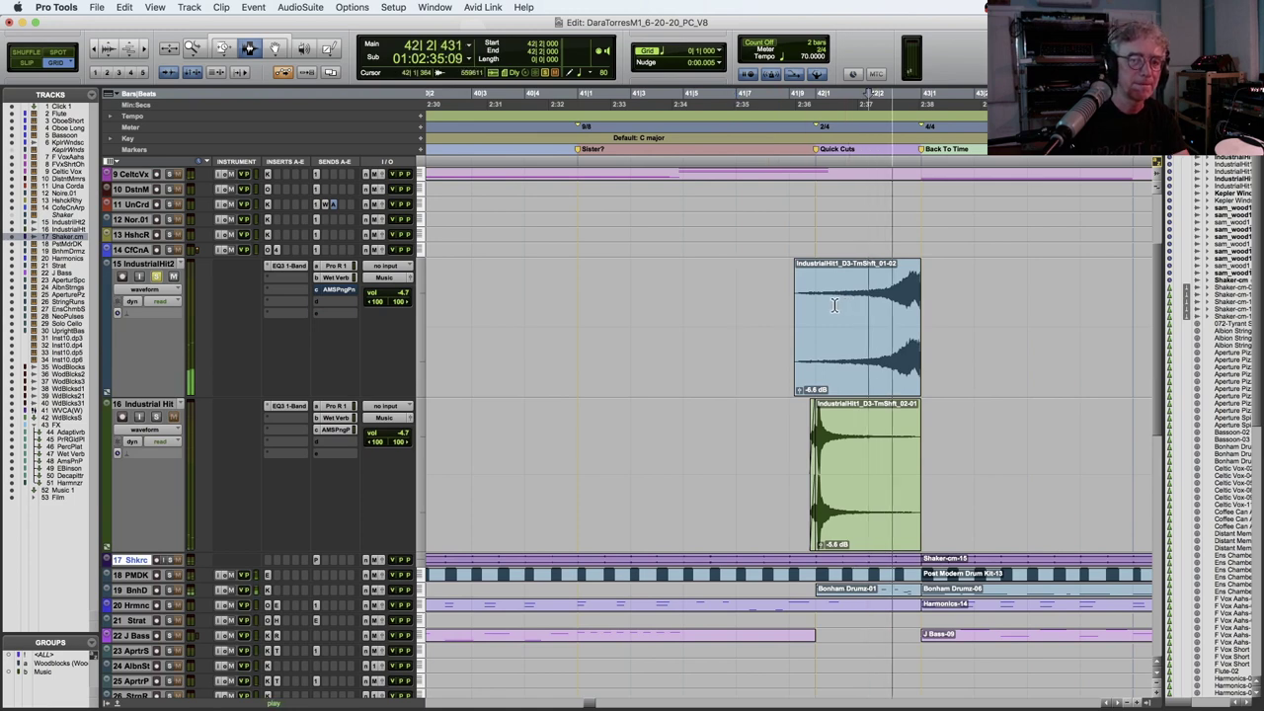
{"action": "key", "text": "space"}
Audition both Industrial Hit tracks soloed together from 41|7|000, repeat with Bonham Drums, and clear the solos.
{"action": "left_click", "coordinate": [158, 417]}
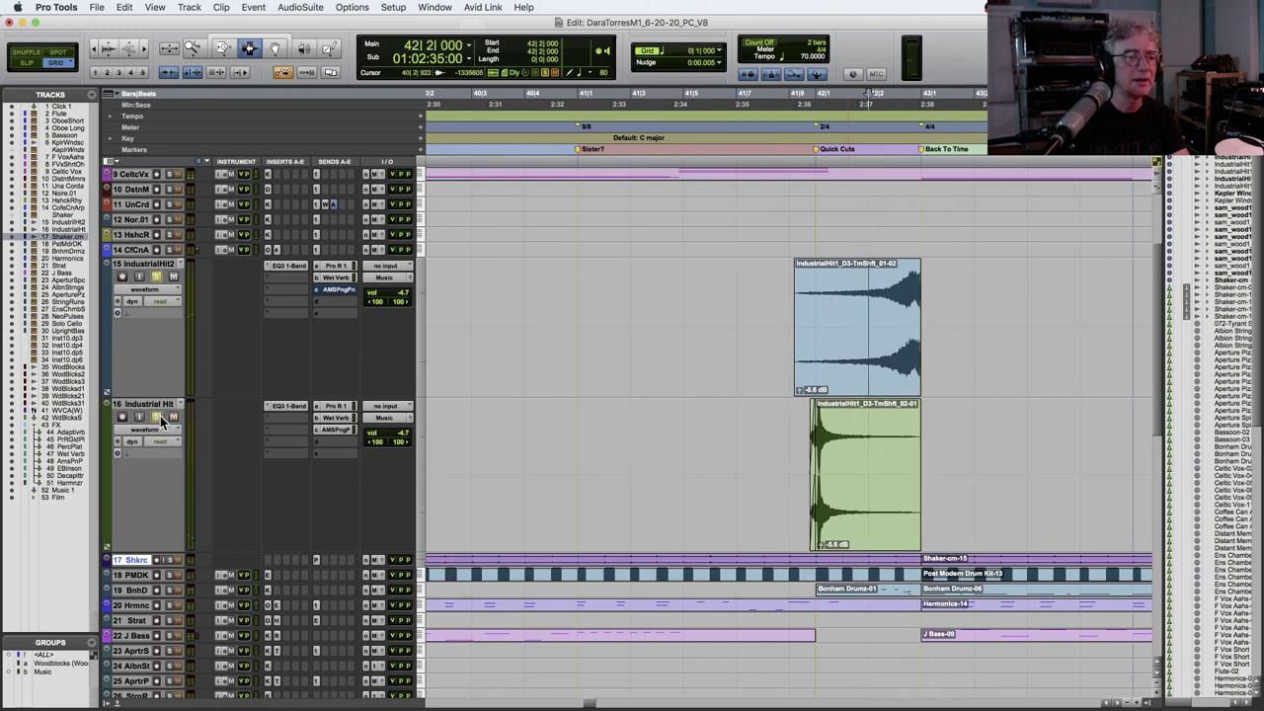
{"action": "key", "text": "space"}
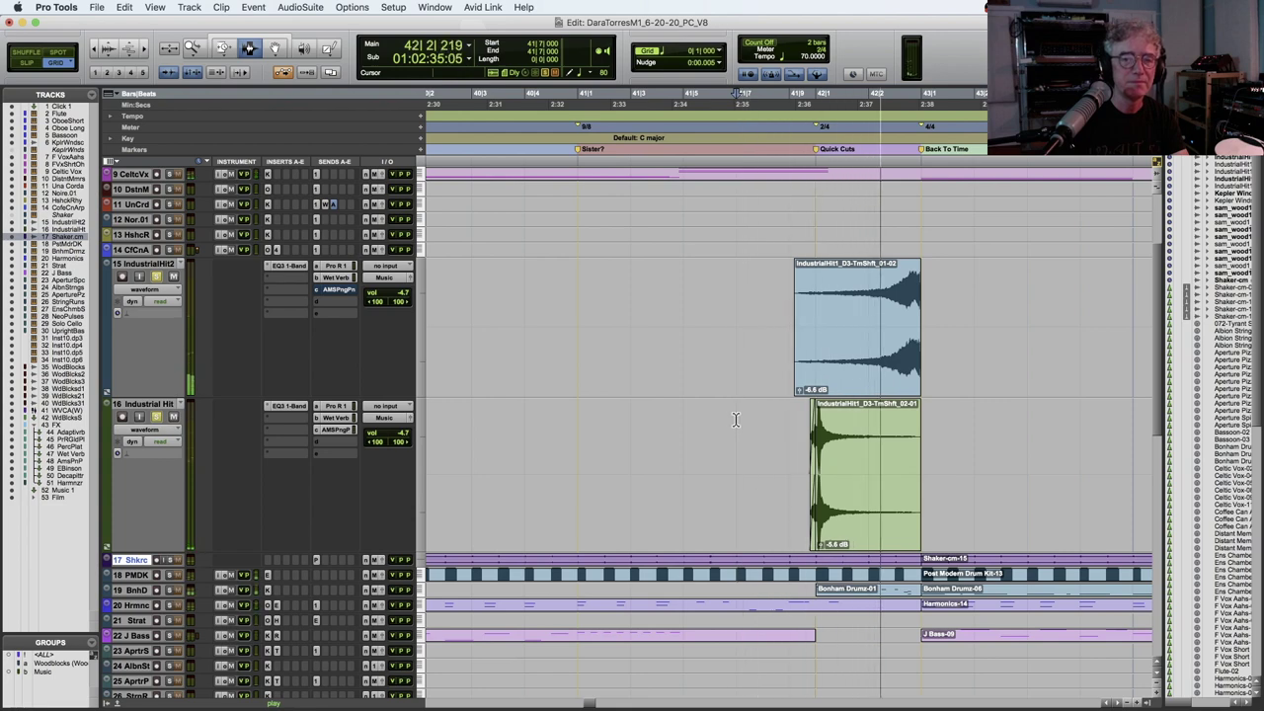
{"action": "key", "text": "space"}
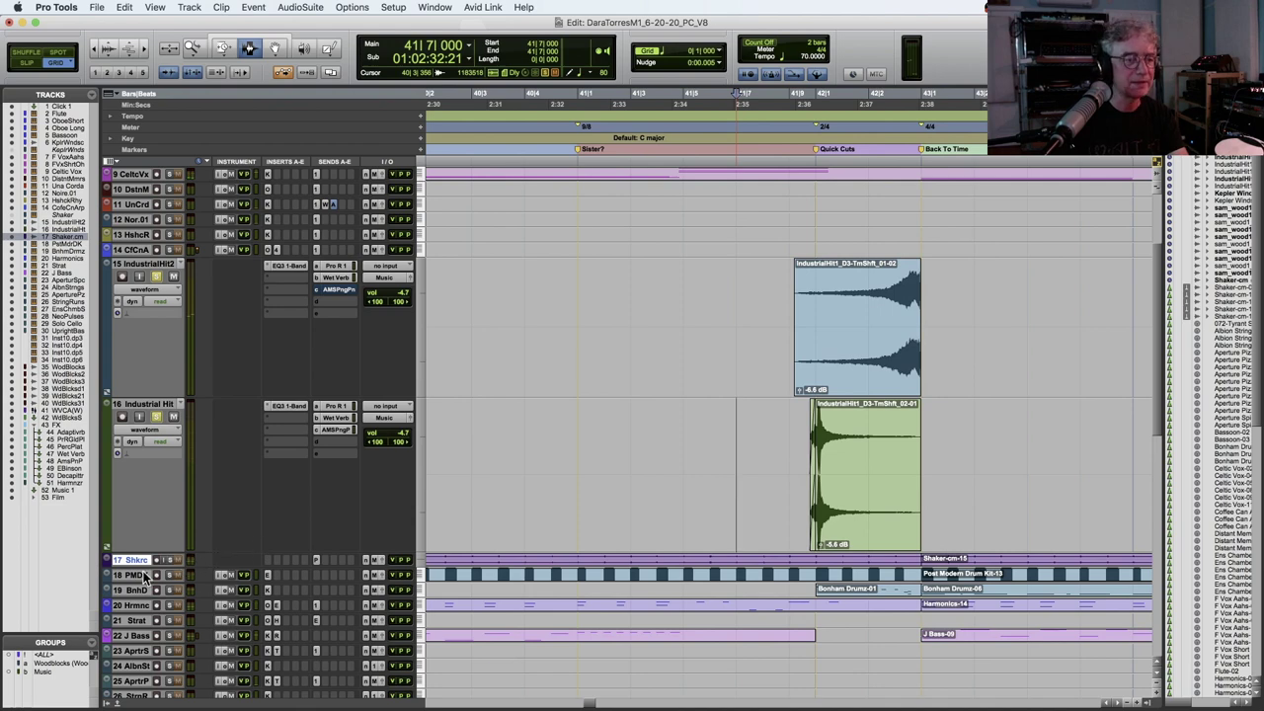
{"action": "key", "text": "space"}
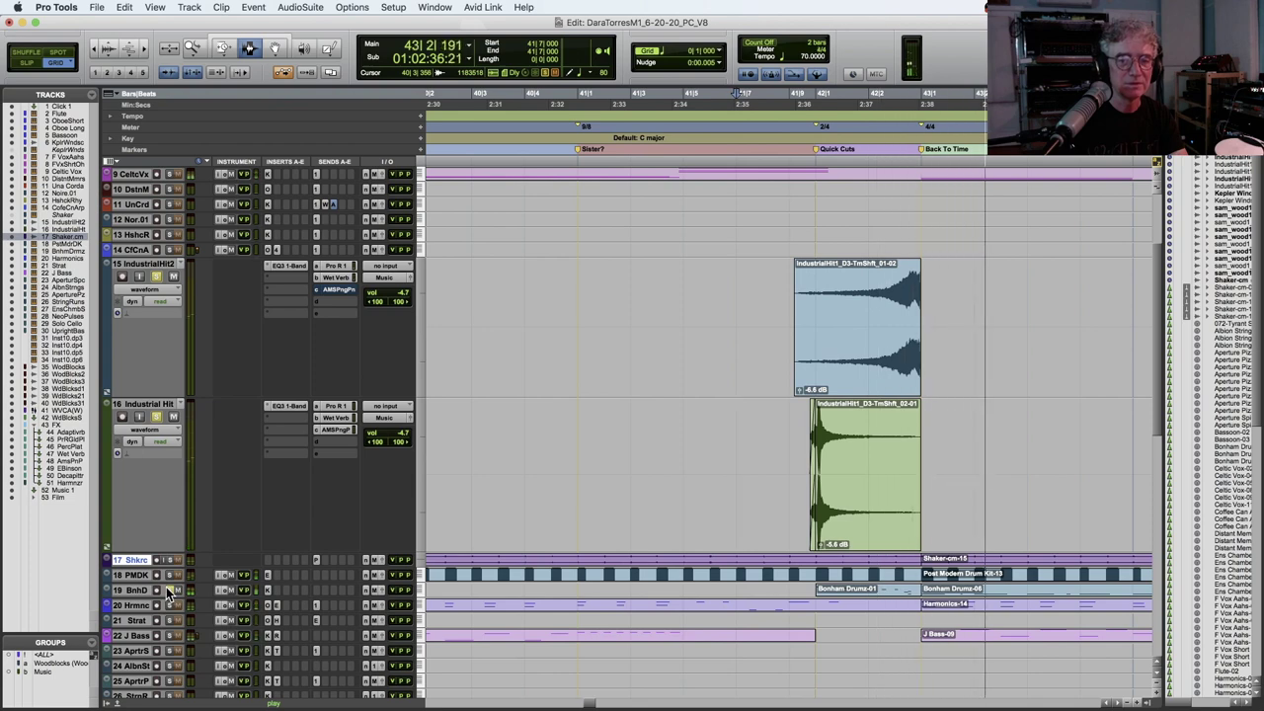
{"action": "key", "text": "space"}
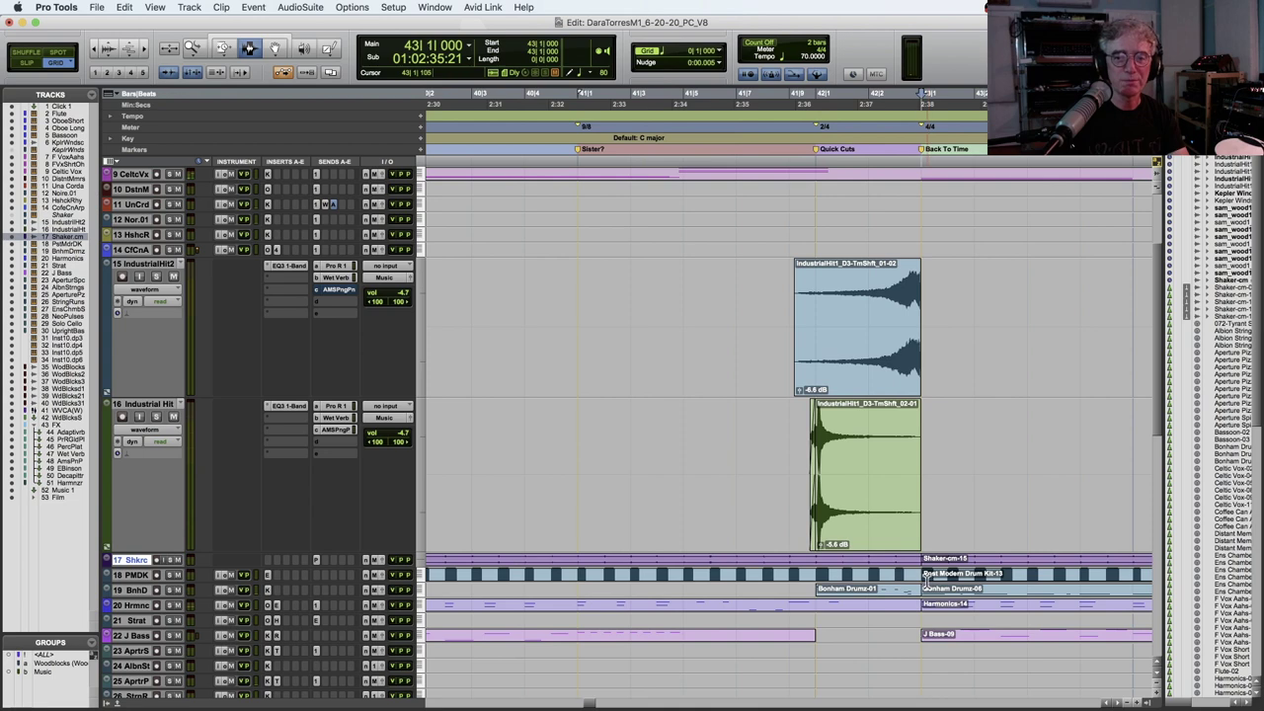
Audition the full arrangement twice from 43|1|000 at Back To Time, following it into Car Receeding Start End.
{"action": "key", "text": "space"}
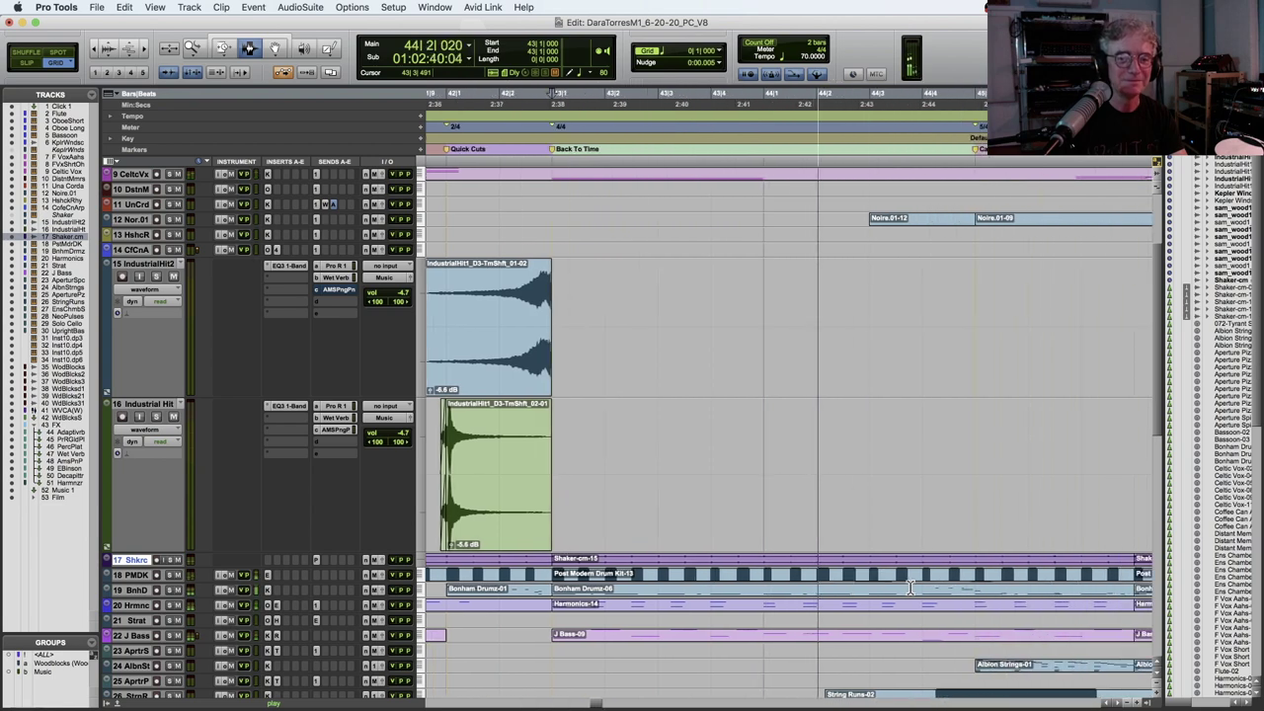
{"action": "scroll", "coordinate": [910, 587], "scroll_direction": "down", "scroll_amount": 3}
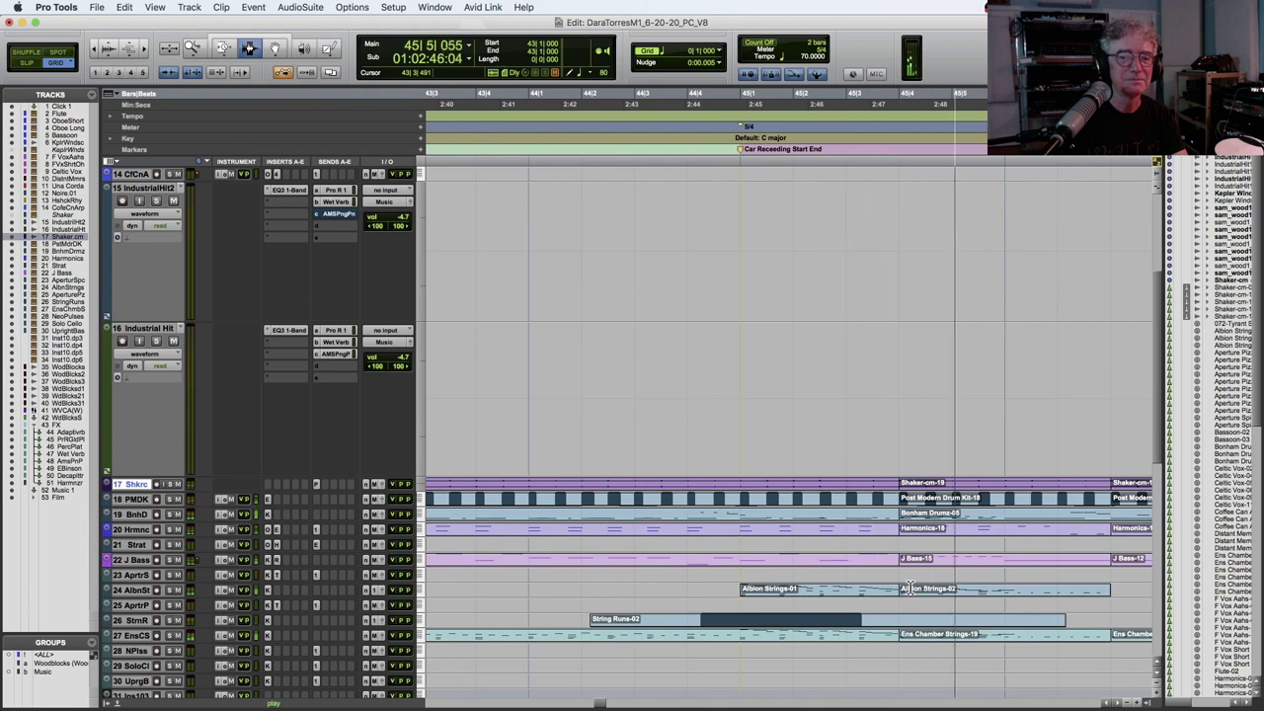
{"action": "key", "text": "space"}
{"action": "key", "text": "space"}
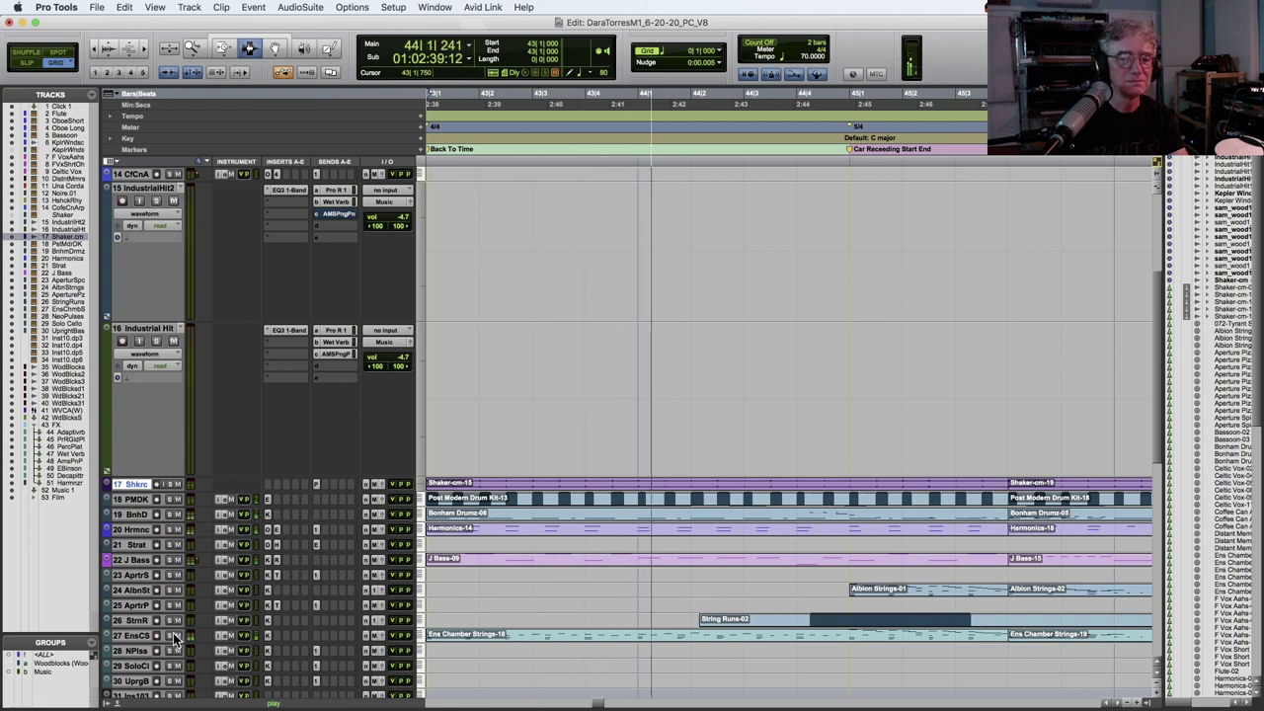
{"action": "scroll", "coordinate": [671, 665], "scroll_direction": "right", "scroll_amount": 5}
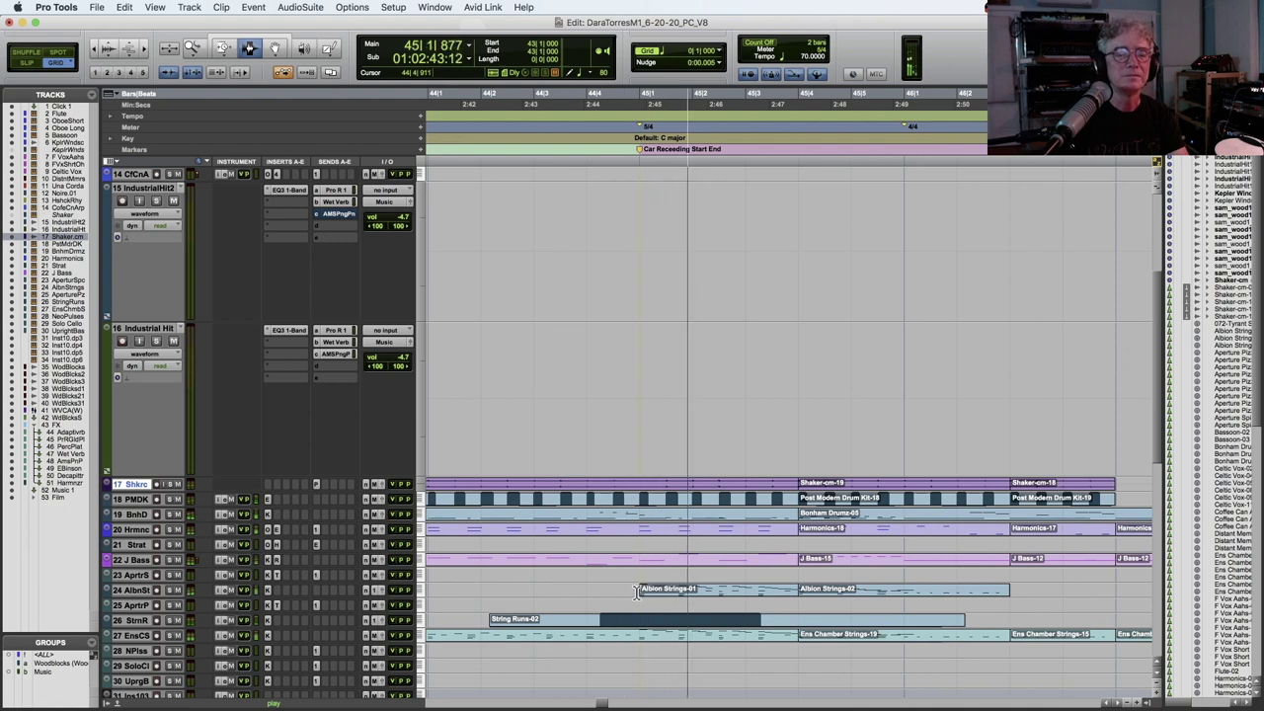
{"action": "key", "text": "space"}
Audition the arrangement from 45|1|000 at the Albion Strings clips, and the enlarged Albion Strings track soloed from the same point.
{"action": "left_click_drag", "start_coordinate": [649, 589], "coordinate": [924, 591]}
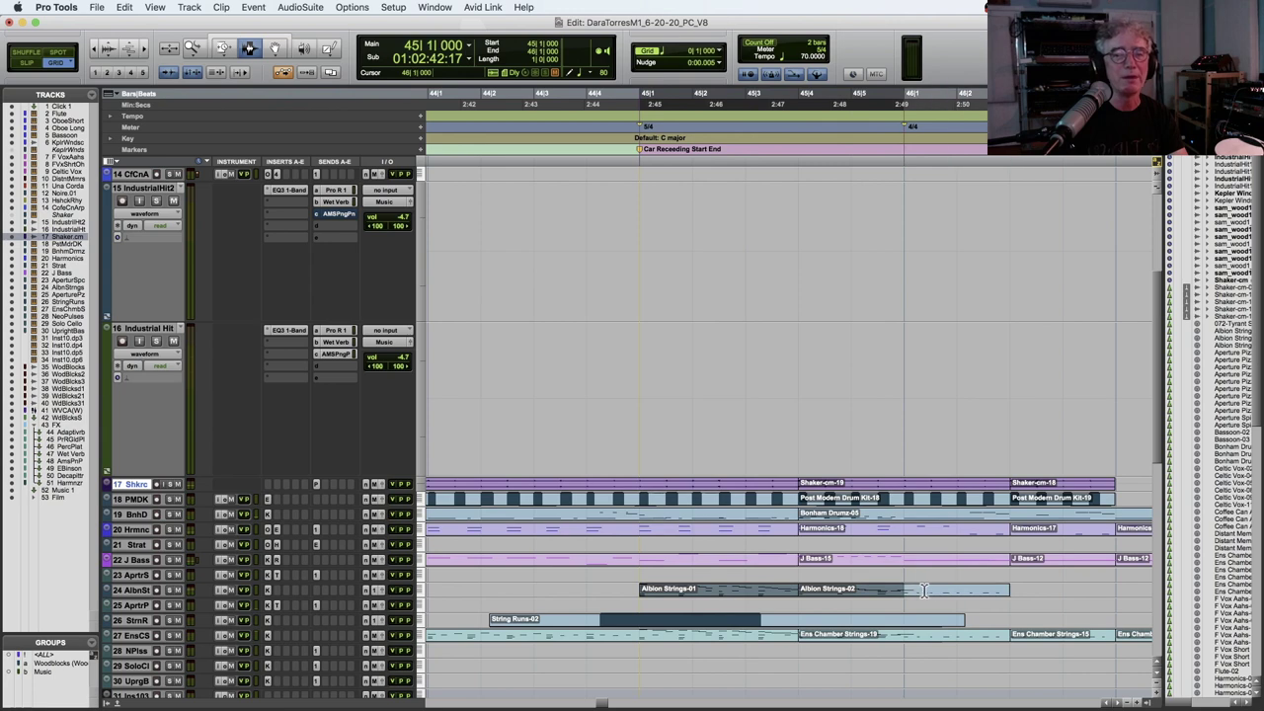
{"action": "left_click", "coordinate": [633, 593]}
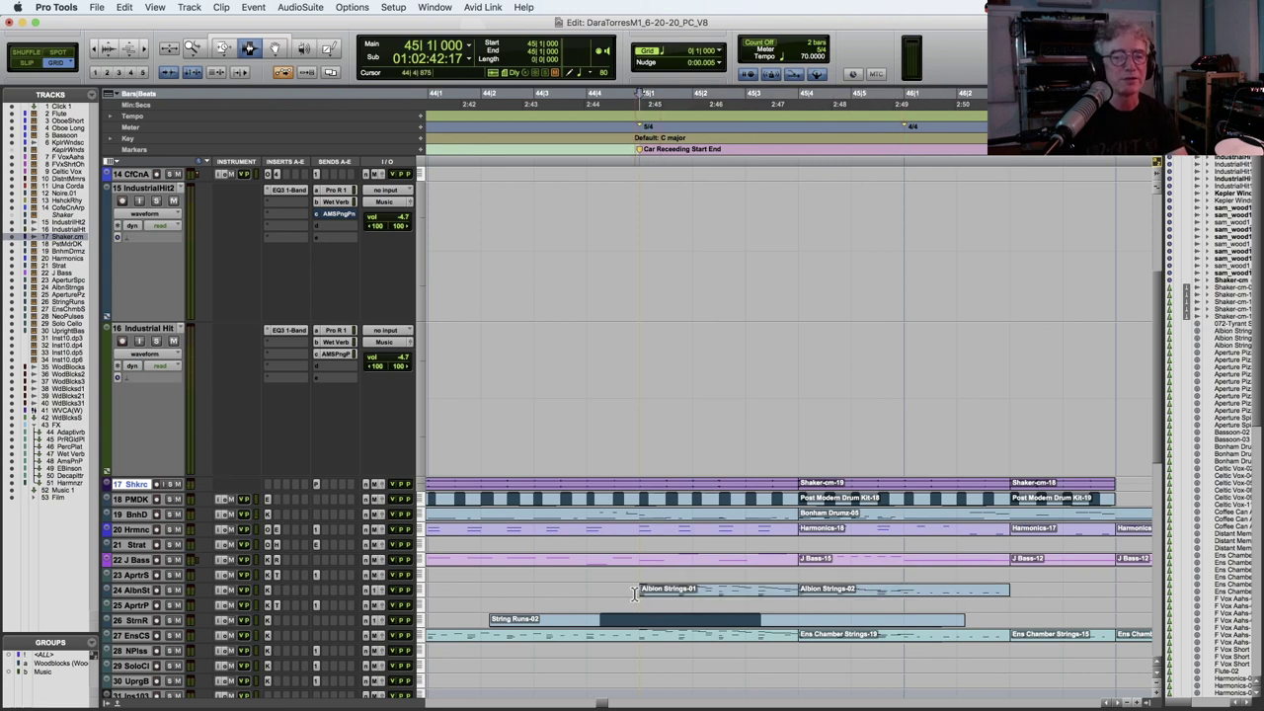
{"action": "key", "text": "space"}
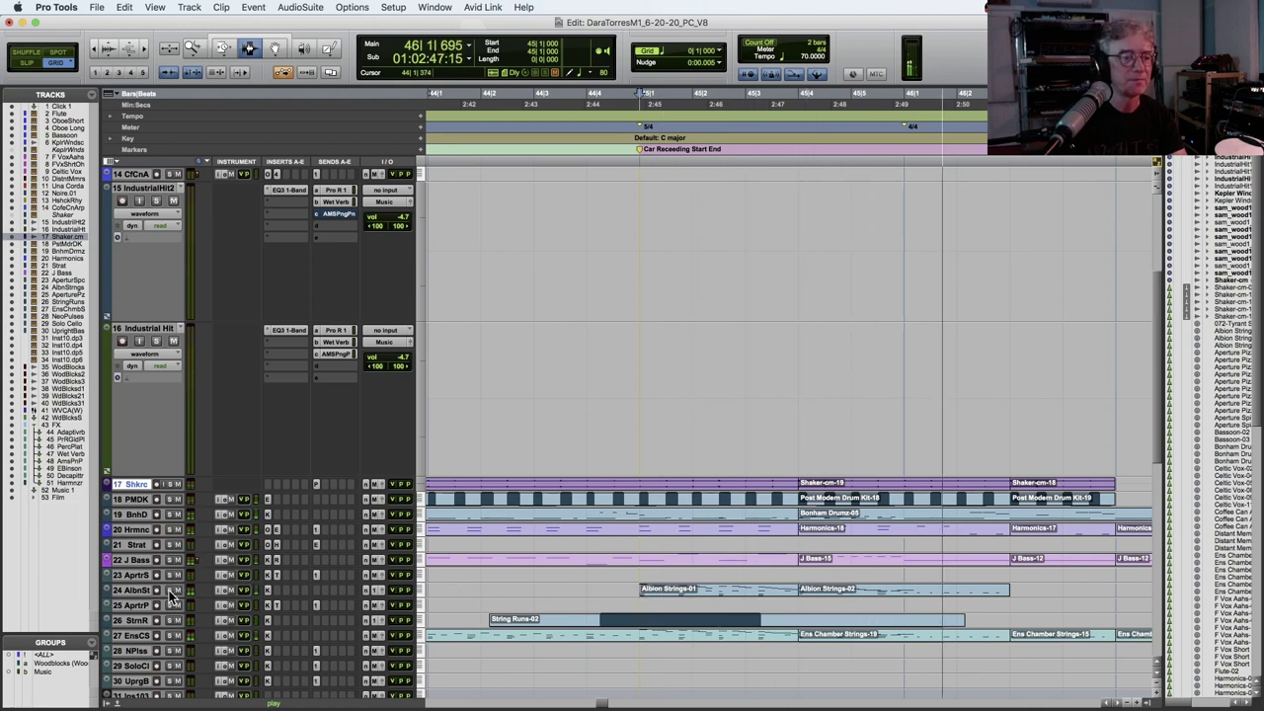
{"action": "key", "text": "space"}
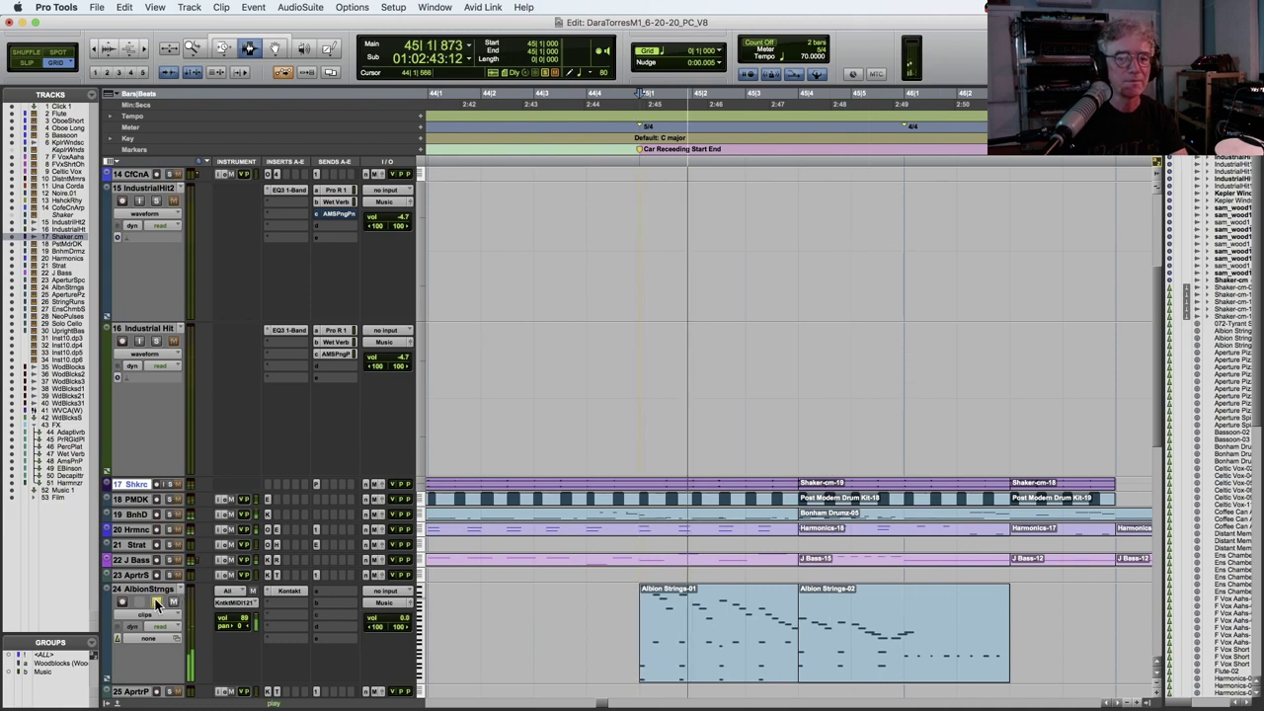
{"action": "key", "text": "space"}
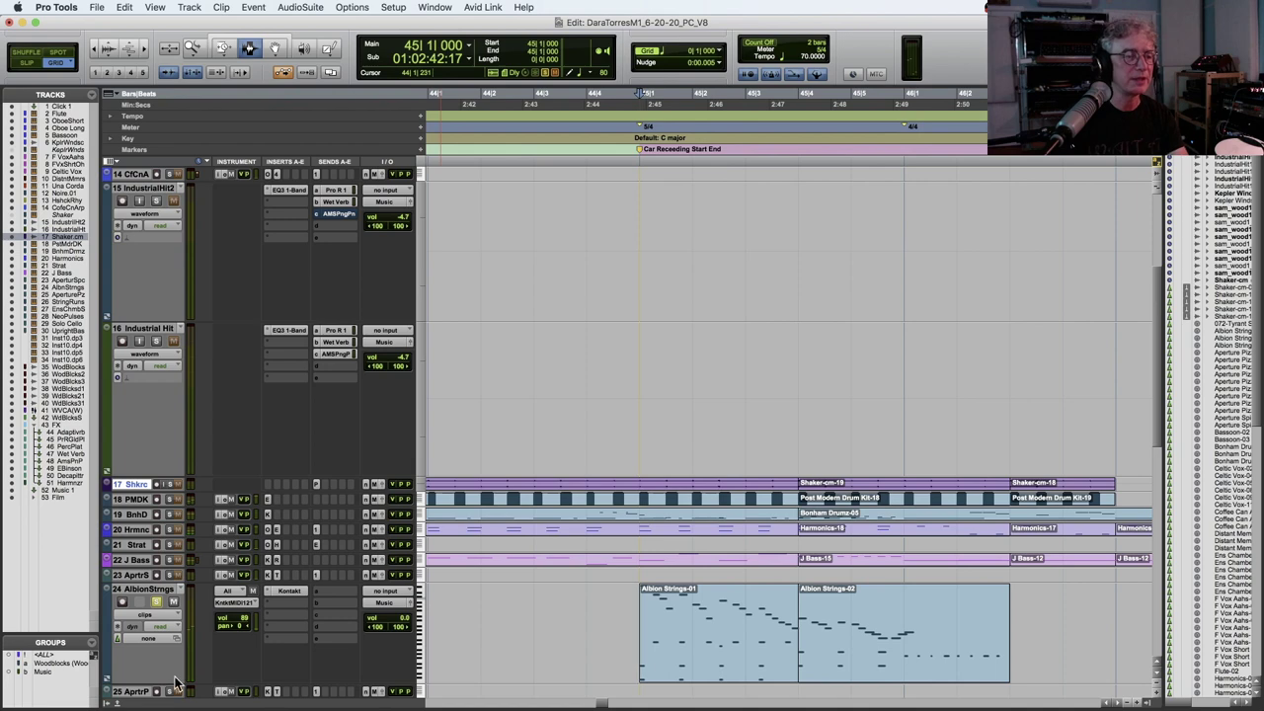
Show the Albion Strings track as notation in the docked MIDI editor and audition it from 44|4|720.
{"action": "left_click", "coordinate": [145, 589]}
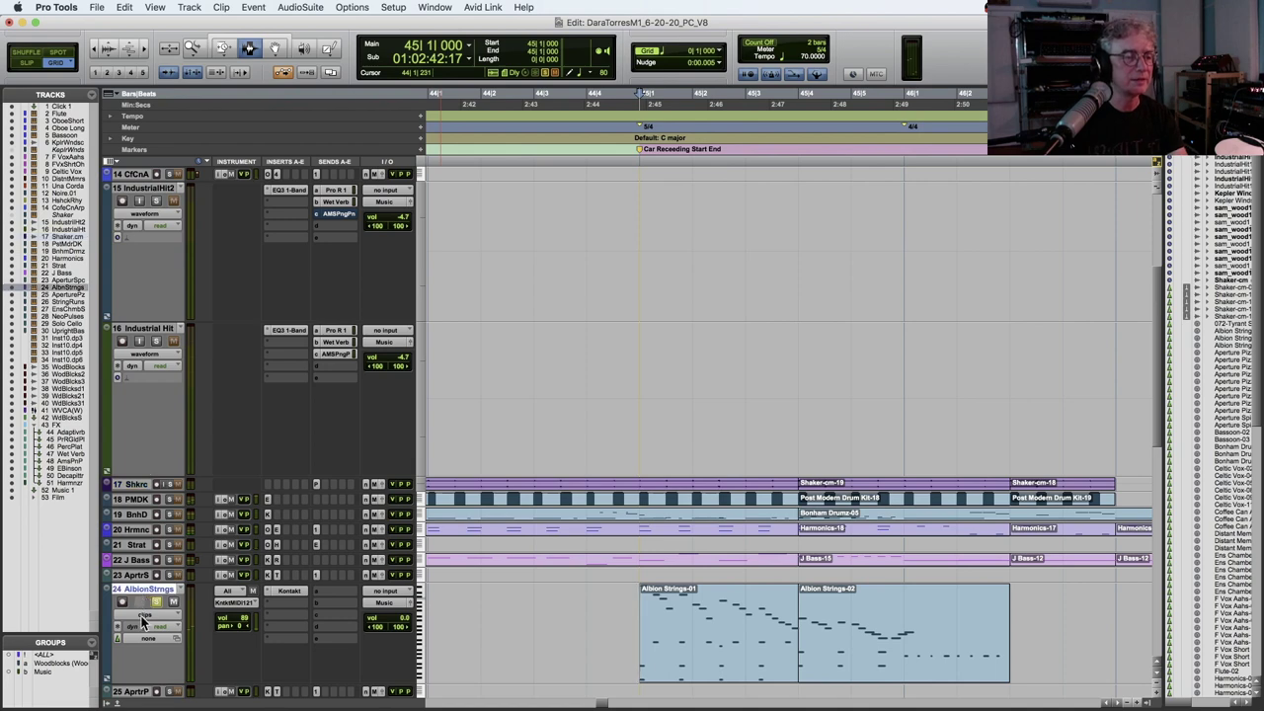
{"action": "left_click", "coordinate": [114, 703]}
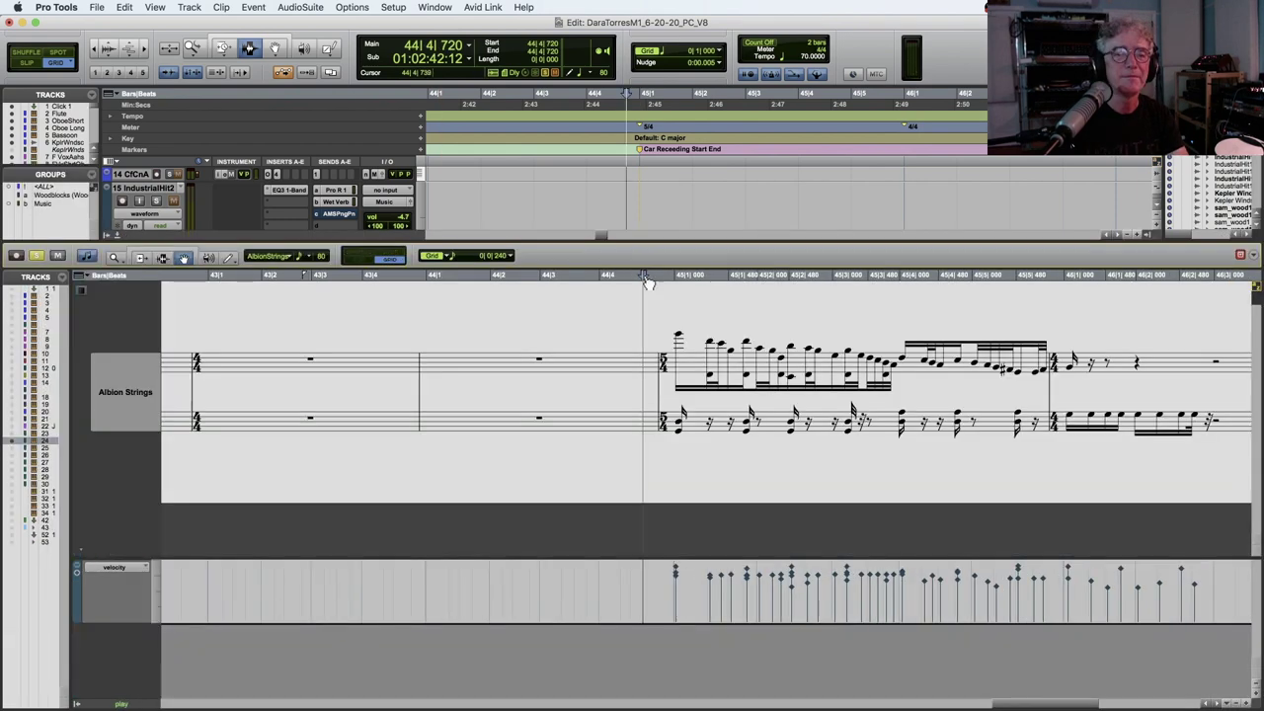
{"action": "key", "text": "space"}
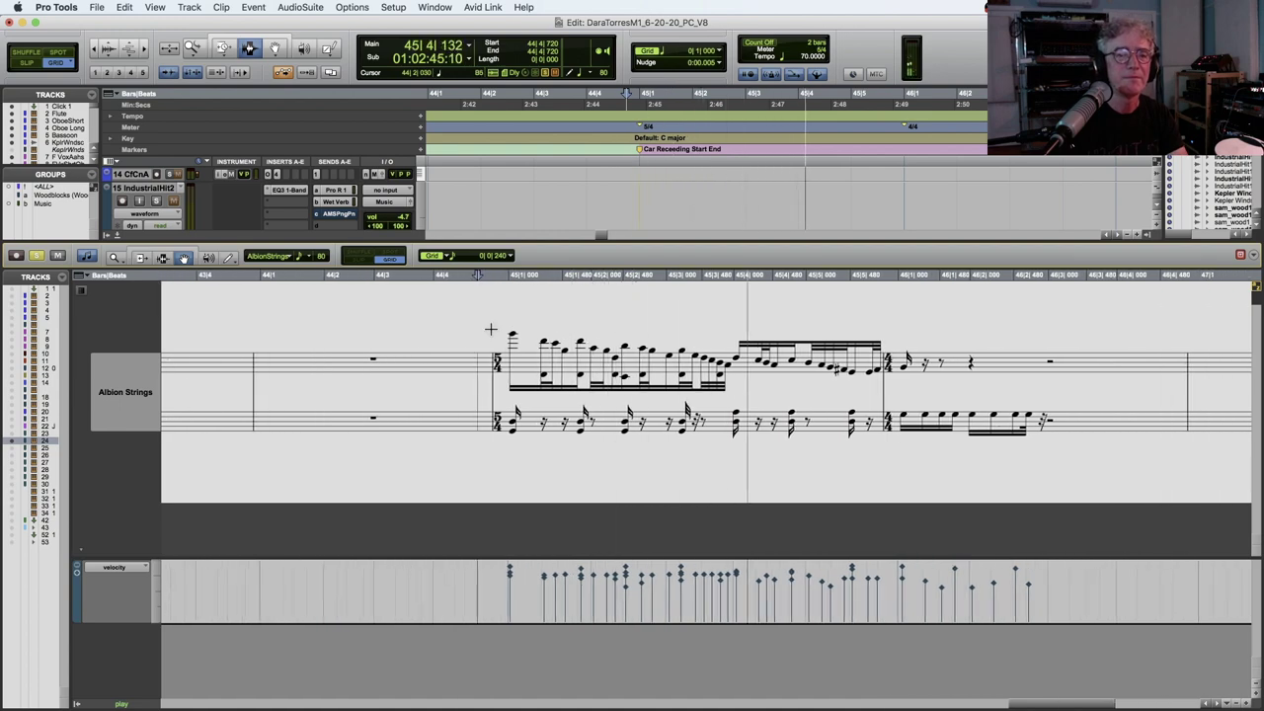
{"action": "key", "text": "space"}
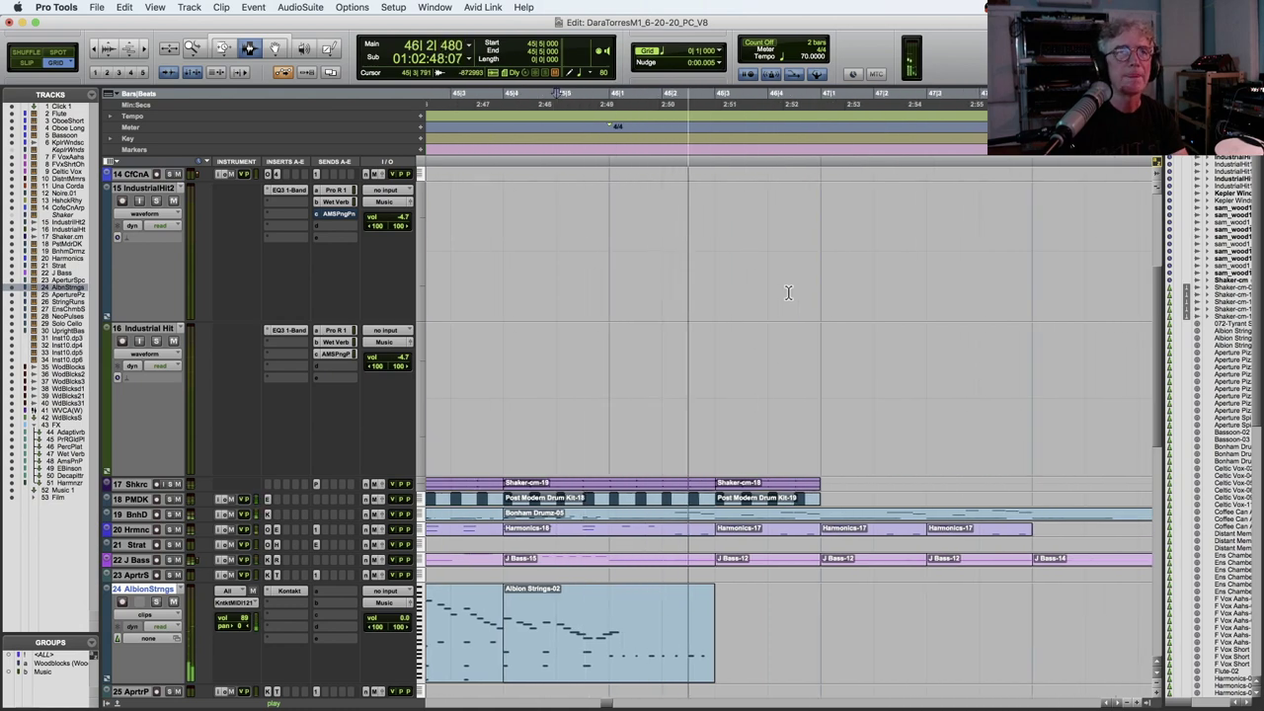
Audition the full arrangement from 45|5|000, and the closing bars from 46|1|000 after the 4/4 meter change.
{"action": "key", "text": "space"}
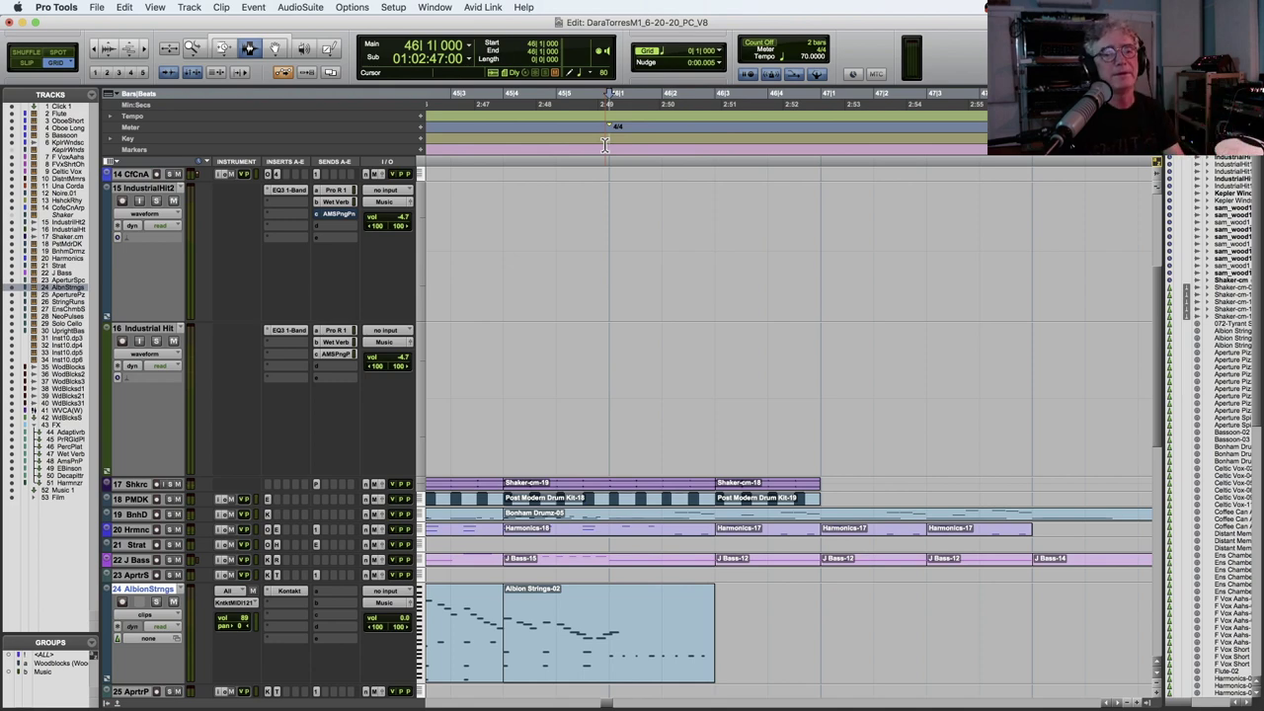
{"action": "key", "text": "space"}
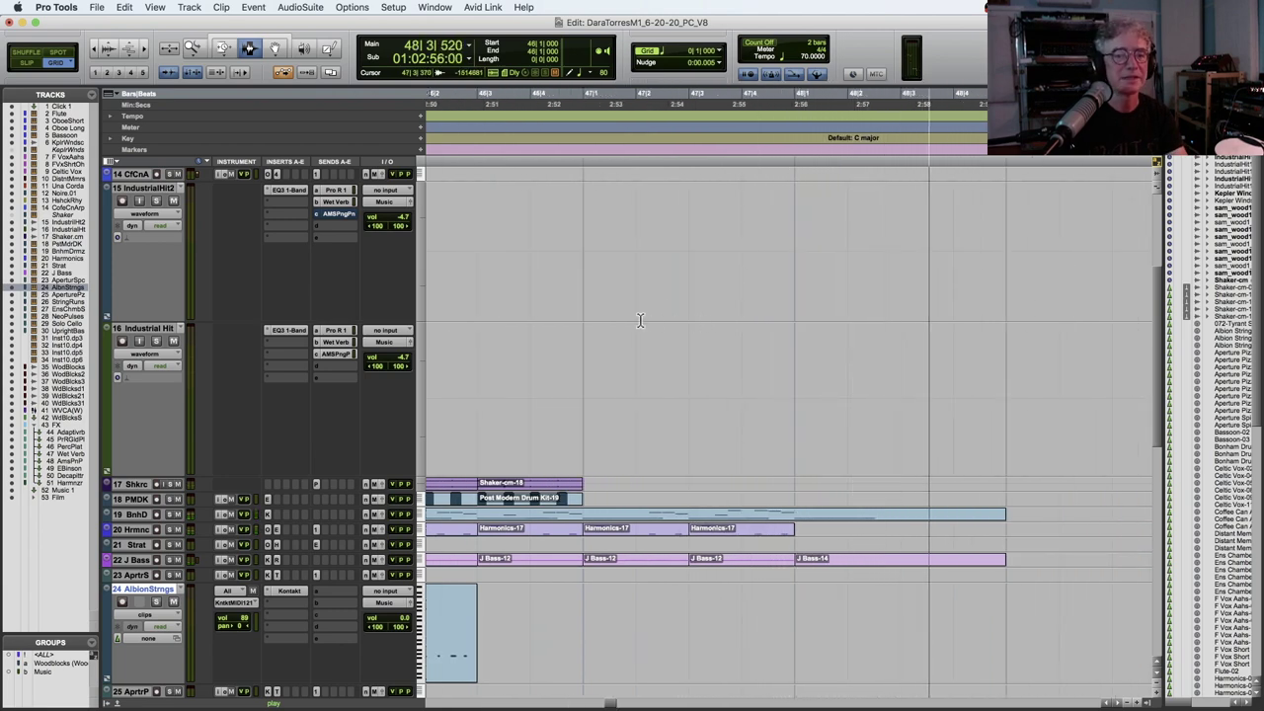
{"action": "key", "text": "space"}
{"action": "scroll", "coordinate": [641, 320], "scroll_direction": "left", "scroll_amount": 2}
{"action": "key", "text": "space"}
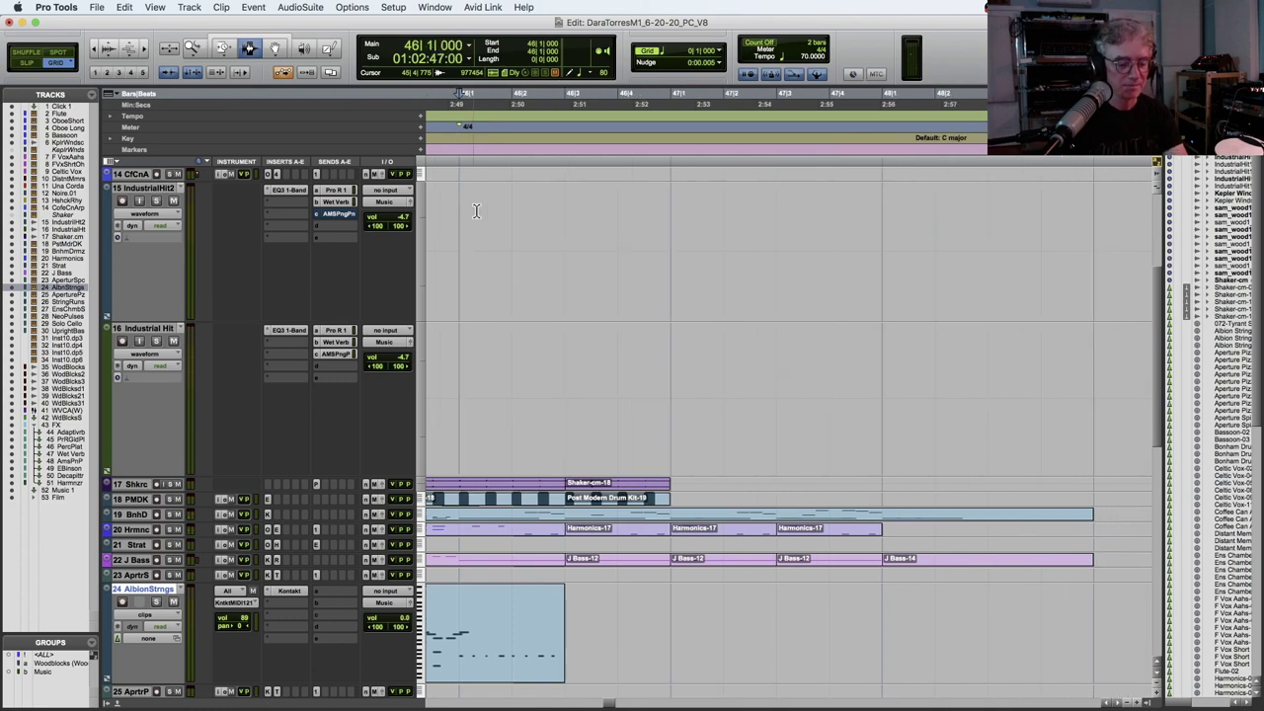
Zoom the timeline out to the ending sections and reduce all track heights to fit the remaining tracks in view.
{"action": "key", "text": "r"}
{"action": "key", "text": "r"}
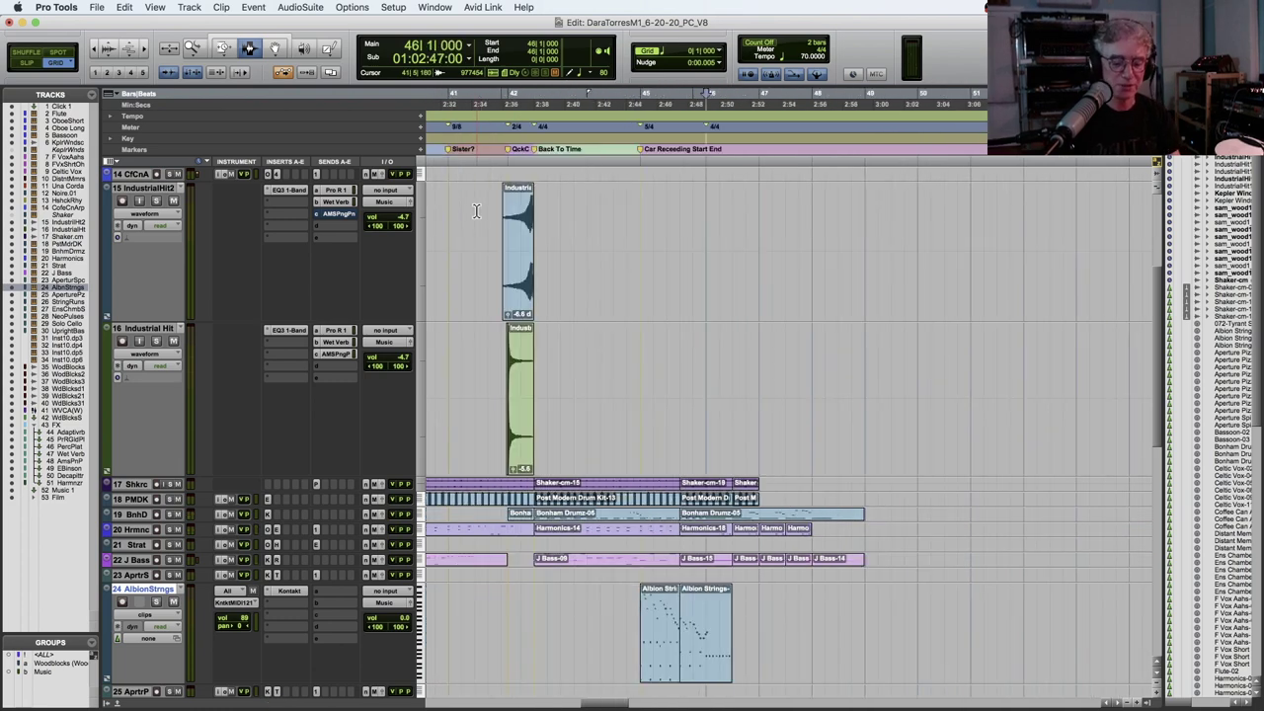
{"action": "key", "text": "ctrl+alt+Down"}
{"action": "key", "text": "ctrl+alt+Down"}
{"action": "key", "text": "ctrl+alt+Down"}
{"action": "key", "text": "ctrl+alt+Down"}
{"action": "key", "text": "ctrl+alt+Down"}
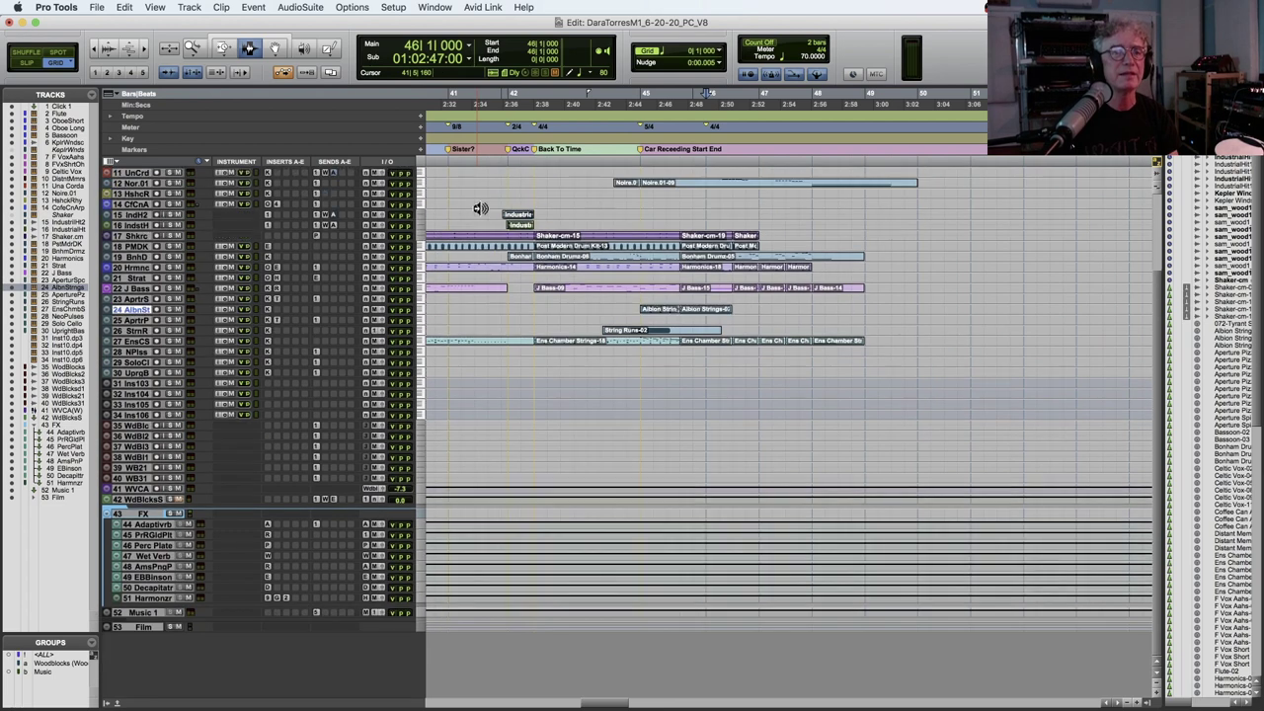